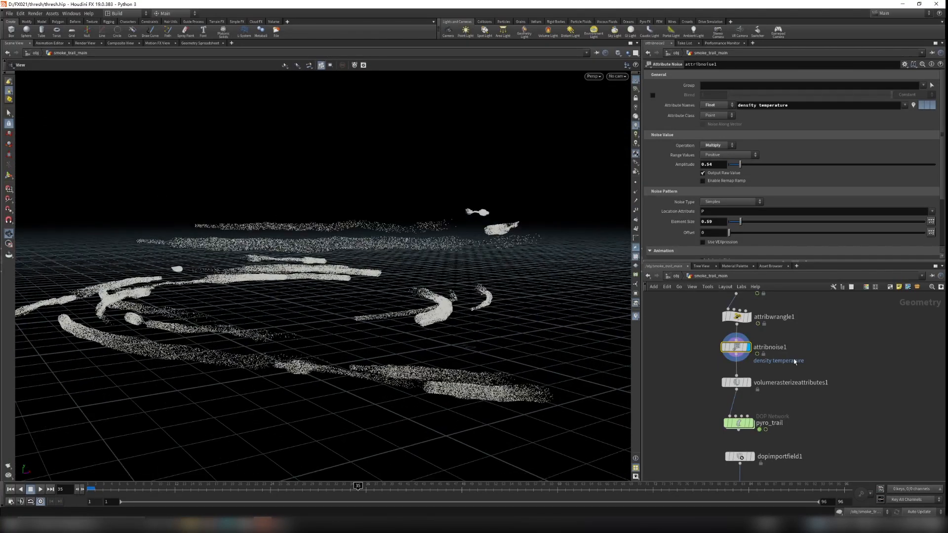
# Inspect the point attributes of attribnoise1 in its node info and toggle the age visualization on the trail points
pyautogui.middleClick(747, 347)
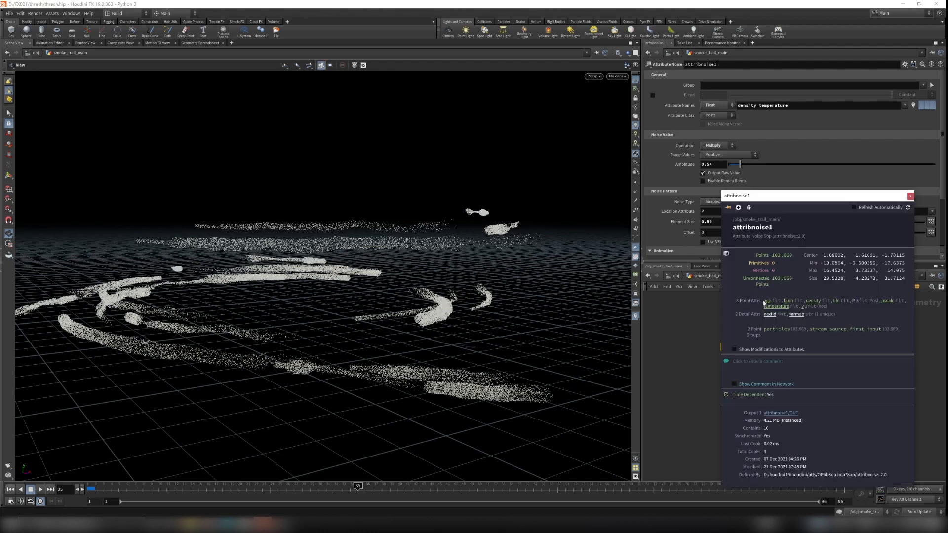
pyautogui.click(768, 300)
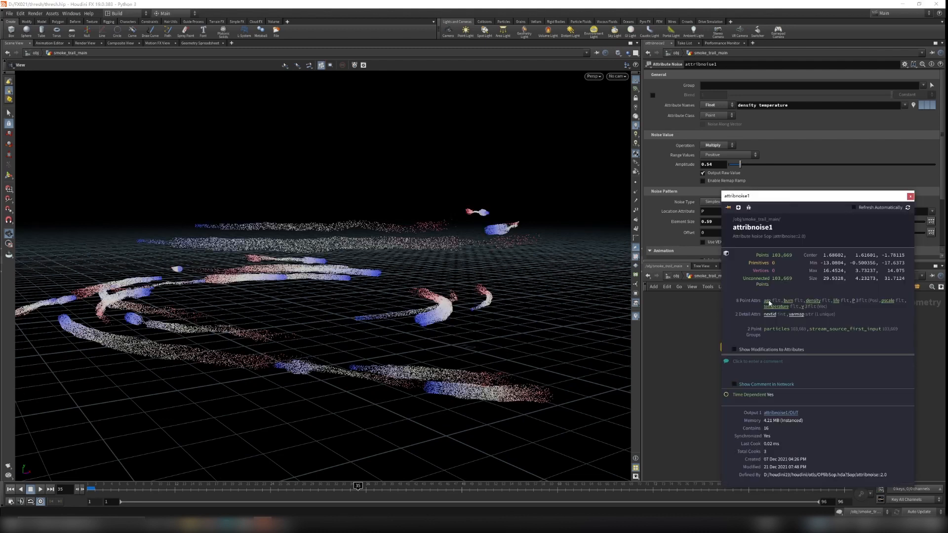
pyautogui.click(815, 302)
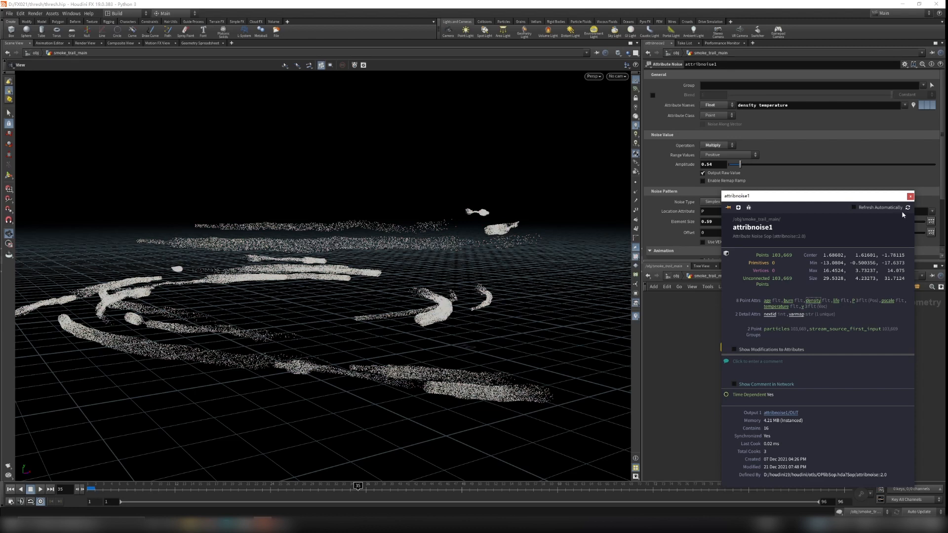
pyautogui.click(910, 198)
pyautogui.moveTo(533, 198); pyautogui.dragTo(493, 264)
pyautogui.moveTo(493, 265); pyautogui.dragTo(476, 311, button='middle')
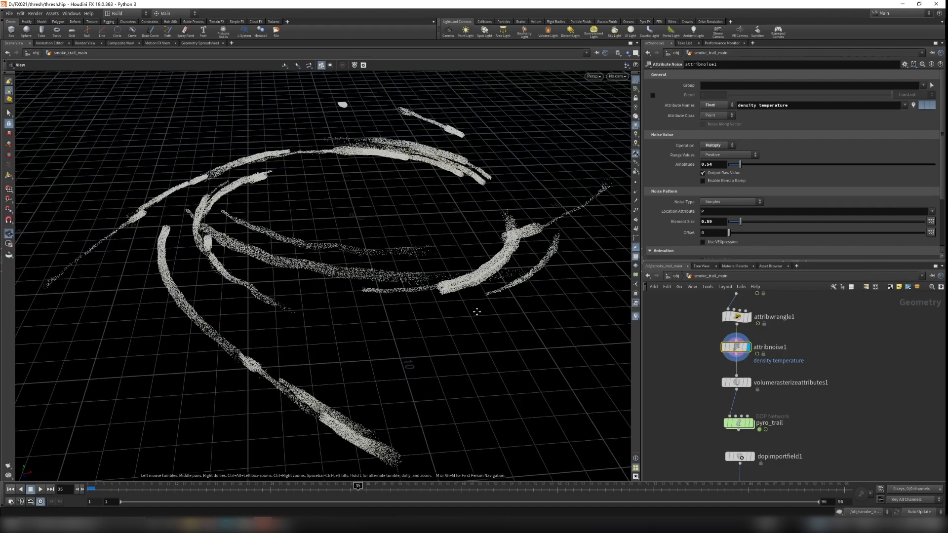
# Preview the density, temperature and burn attributes of attribnoise1 on the trail points and close its node info
pyautogui.moveTo(706, 410); pyautogui.dragTo(717, 326, button='middle')
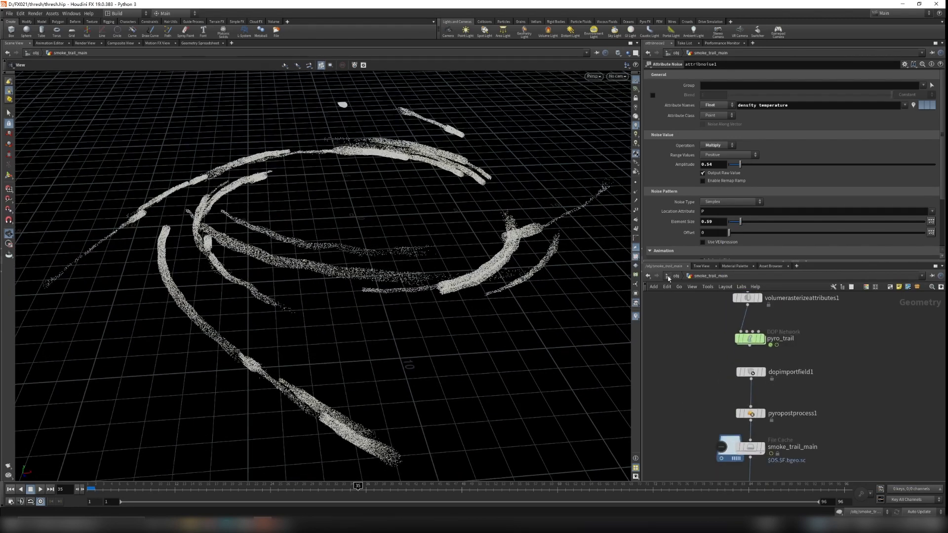
pyautogui.scroll(-2, 476, 255)
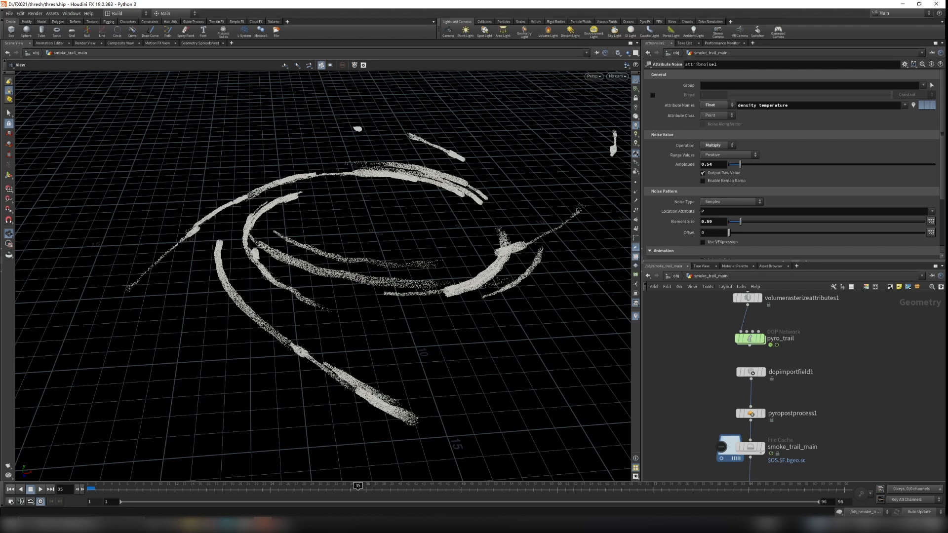
pyautogui.press('f')
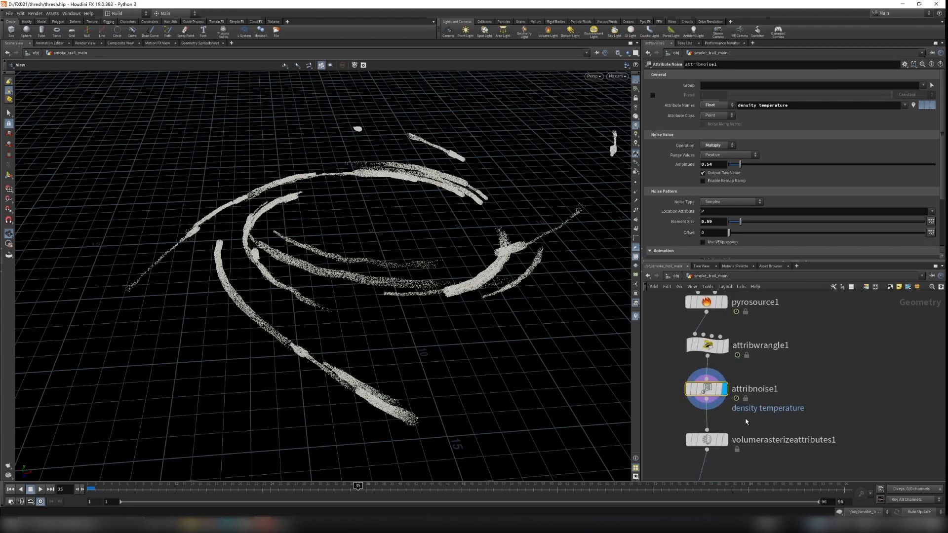
pyautogui.moveTo(670, 356); pyautogui.dragTo(865, 392)
pyautogui.moveTo(437, 243); pyautogui.dragTo(449, 289)
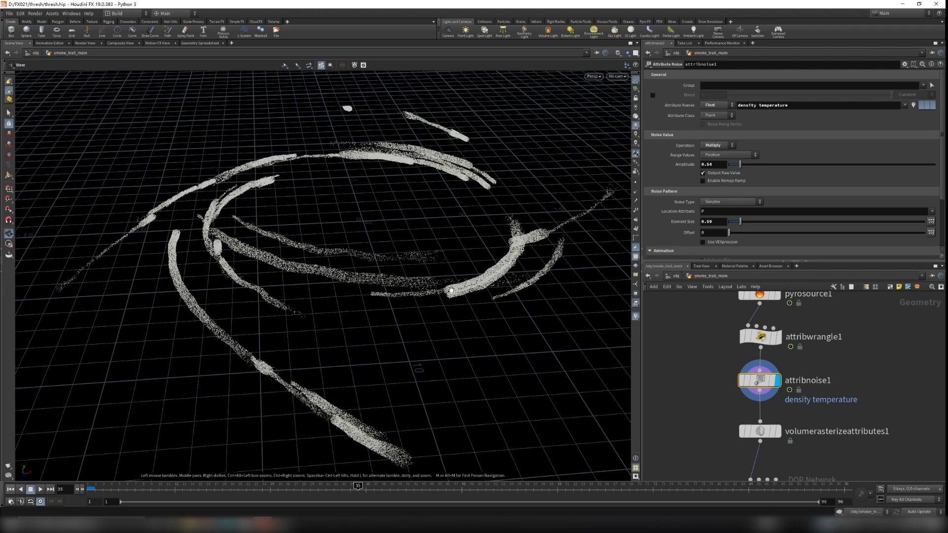
pyautogui.click(728, 381)
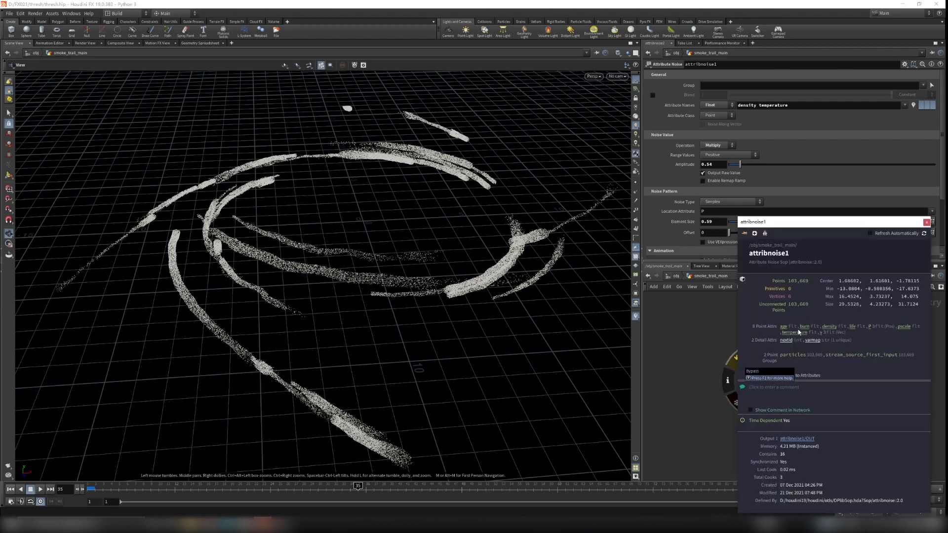
pyautogui.click(828, 327)
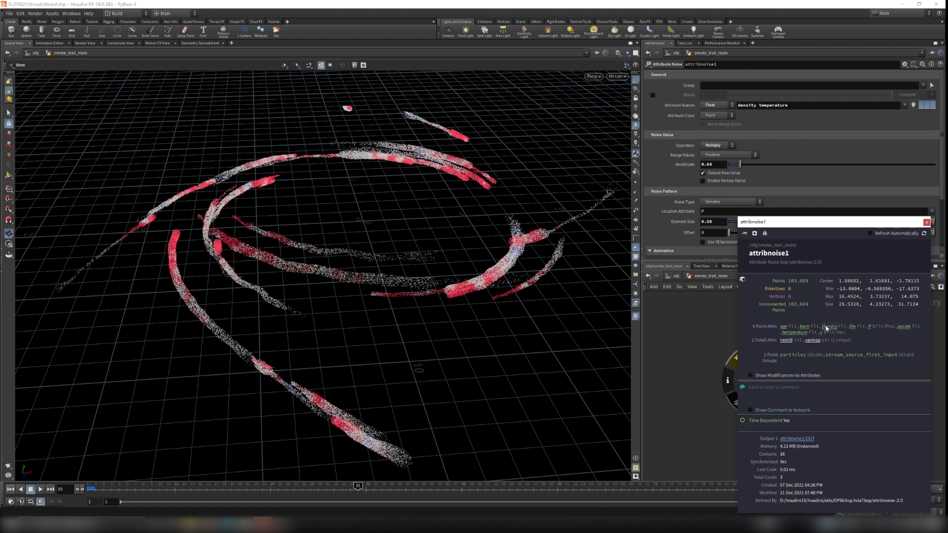
pyautogui.click(826, 328)
pyautogui.click(798, 334)
pyautogui.click(798, 334)
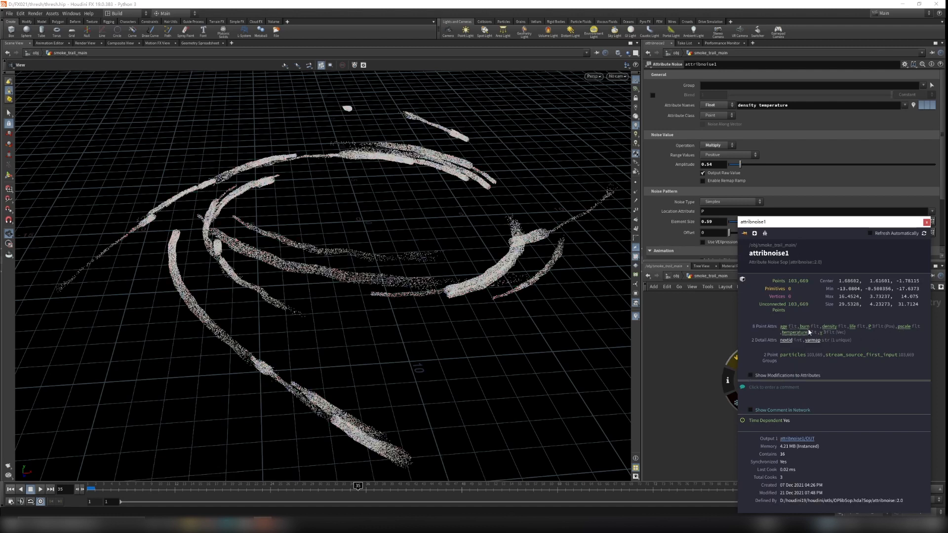
pyautogui.click(805, 327)
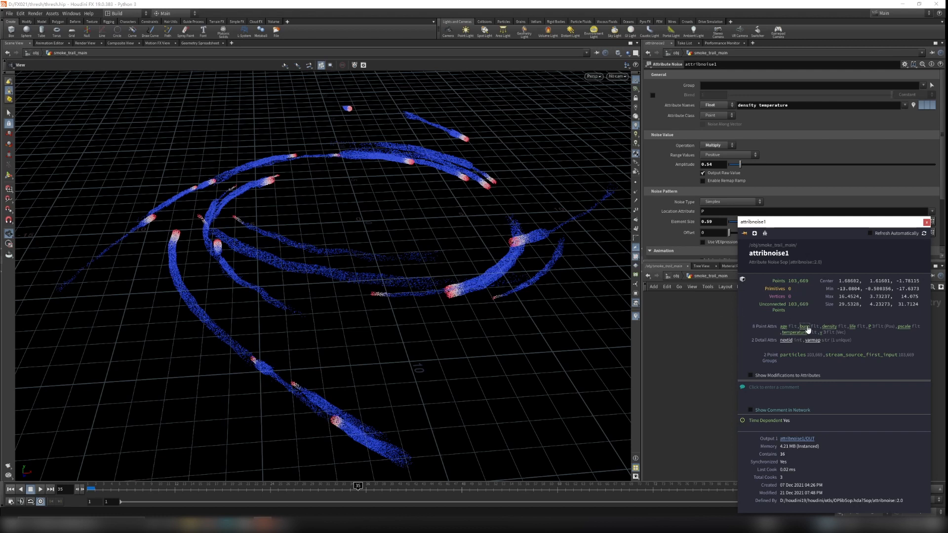
pyautogui.click(806, 328)
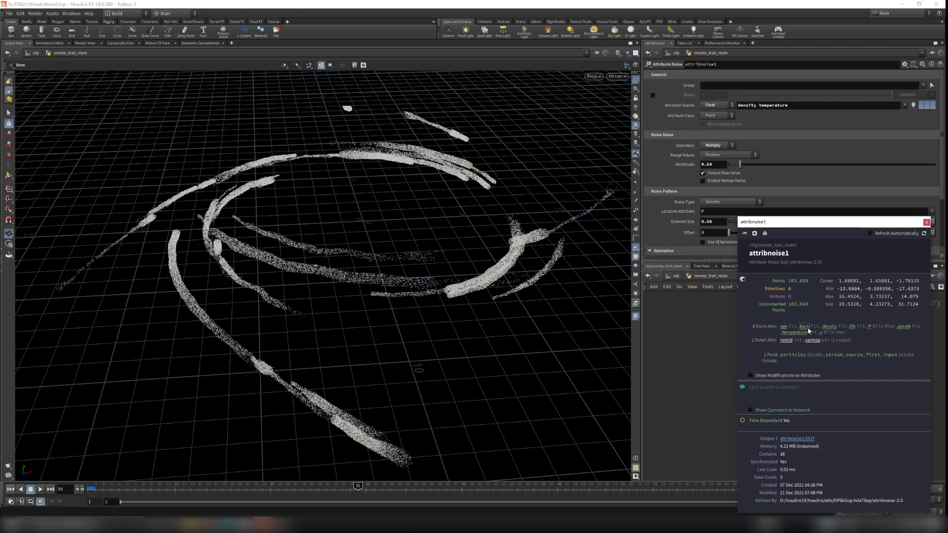
pyautogui.click(927, 223)
pyautogui.moveTo(456, 329); pyautogui.dragTo(415, 267)
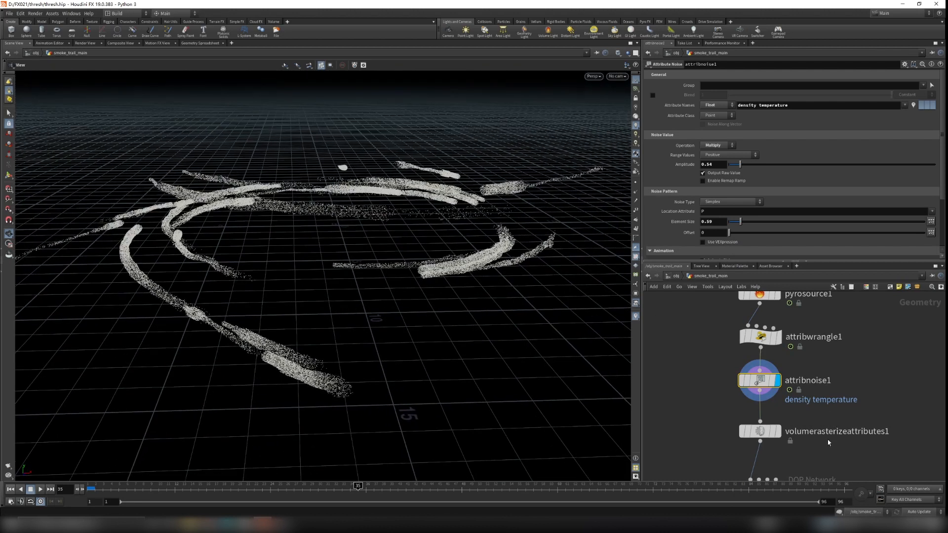
# Check the attributes list of volumerasterizeattributes1 and display that node's output in the viewport
pyautogui.moveTo(840, 446); pyautogui.dragTo(844, 407, button='middle')
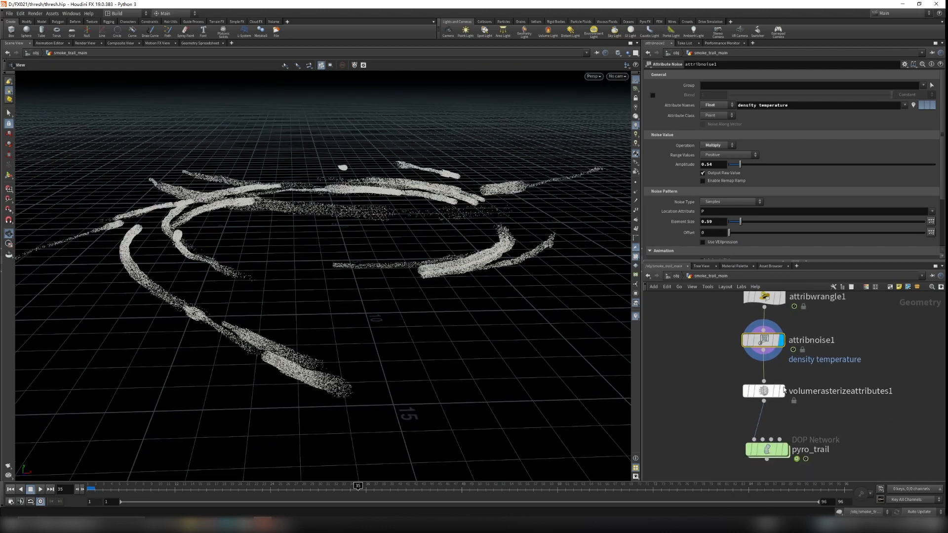
pyautogui.click(764, 391)
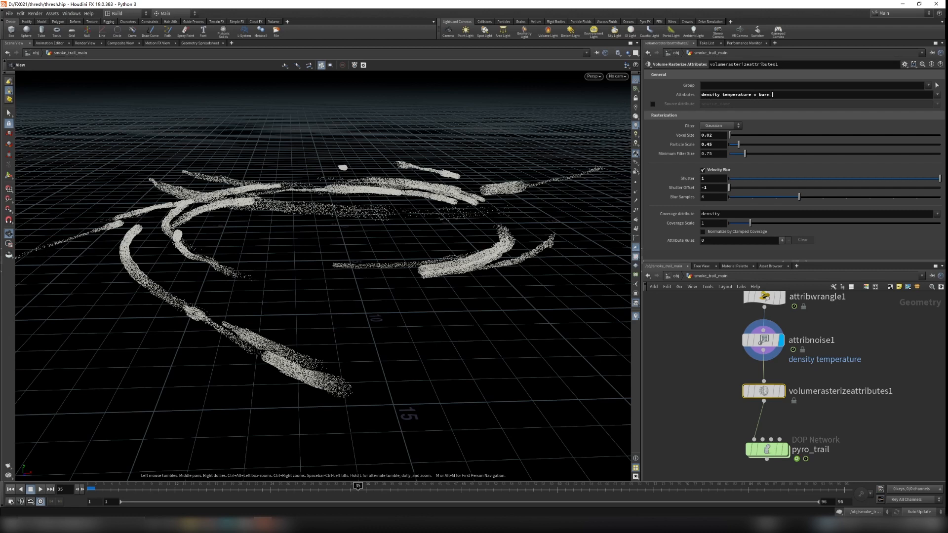
pyautogui.moveTo(783, 95); pyautogui.dragTo(806, 92)
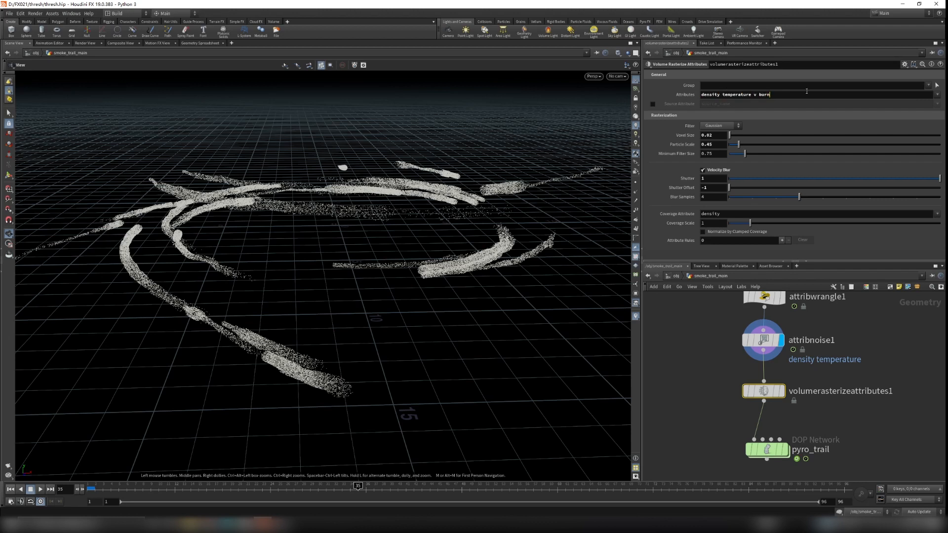
pyautogui.click(781, 390)
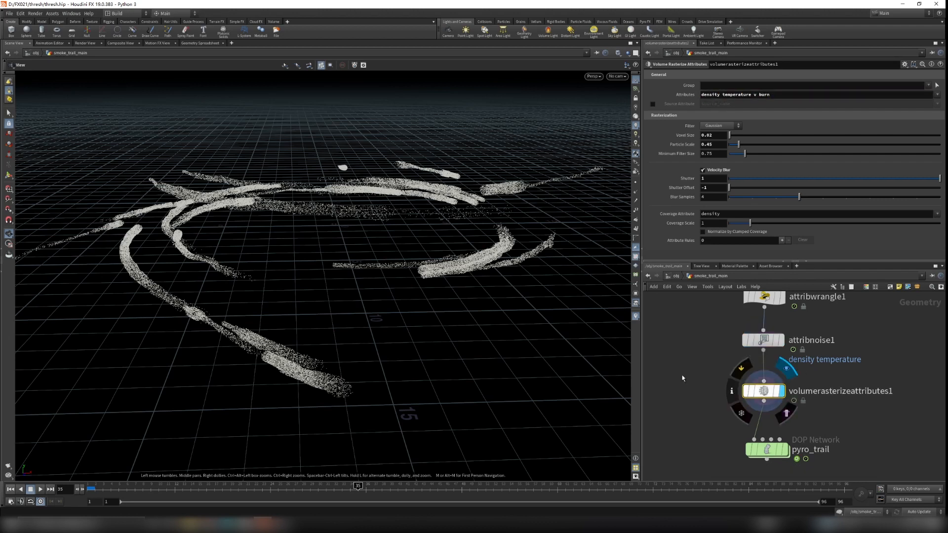
# Examine the rasterized smoke trail volume from several angles alongside the node's voxel size and particle scale
pyautogui.moveTo(454, 296); pyautogui.dragTo(377, 298)
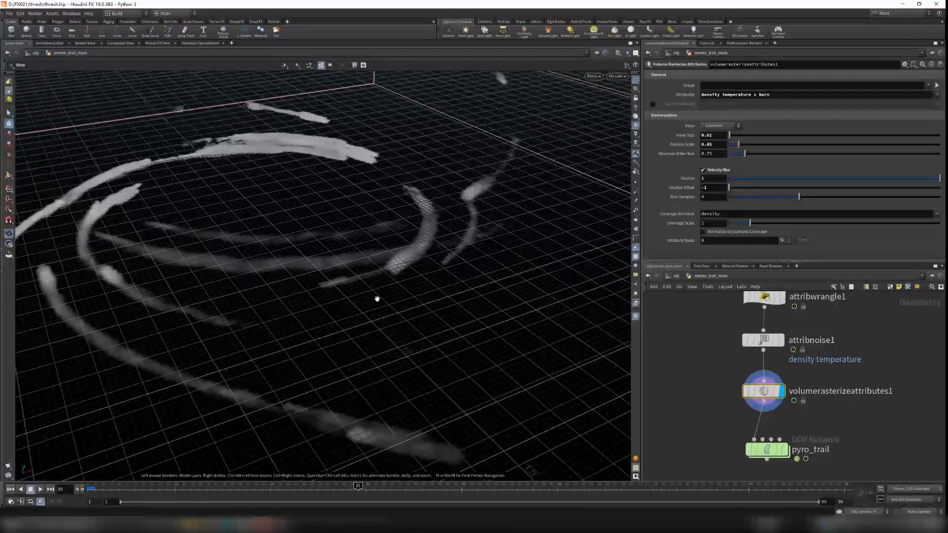
pyautogui.moveTo(378, 298); pyautogui.dragTo(252, 331, button='right')
pyautogui.moveTo(321, 230); pyautogui.dragTo(315, 250)
pyautogui.moveTo(315, 250); pyautogui.dragTo(424, 237, button='right')
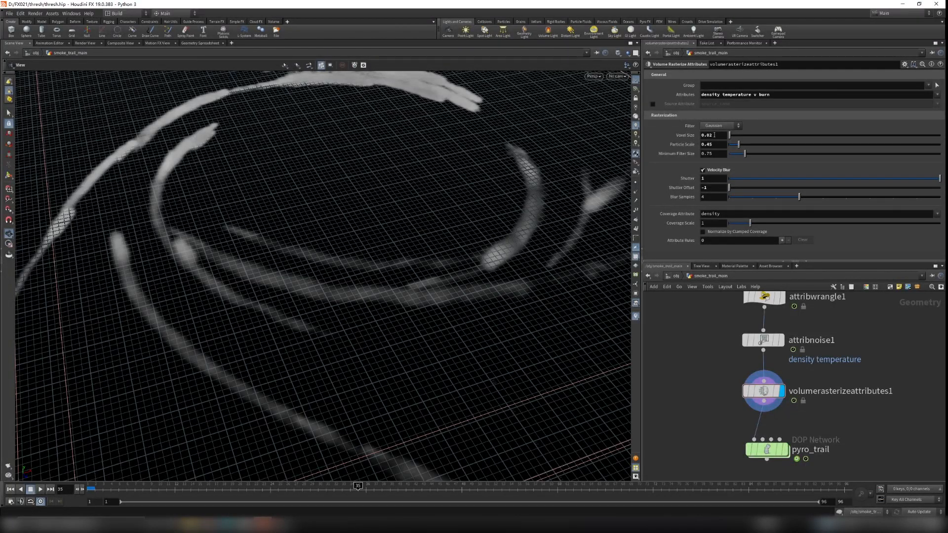
pyautogui.moveTo(474, 173); pyautogui.dragTo(483, 194, button='middle')
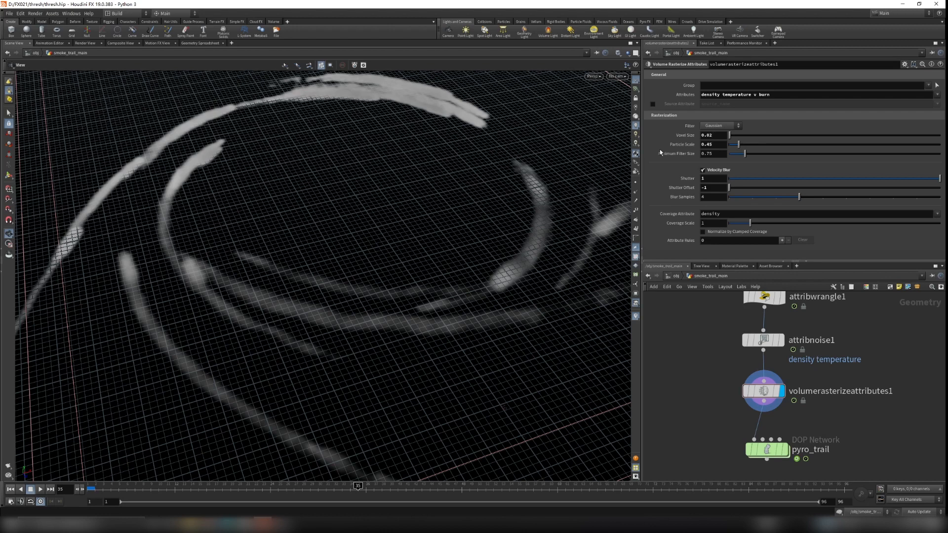
pyautogui.moveTo(456, 233); pyautogui.dragTo(383, 237)
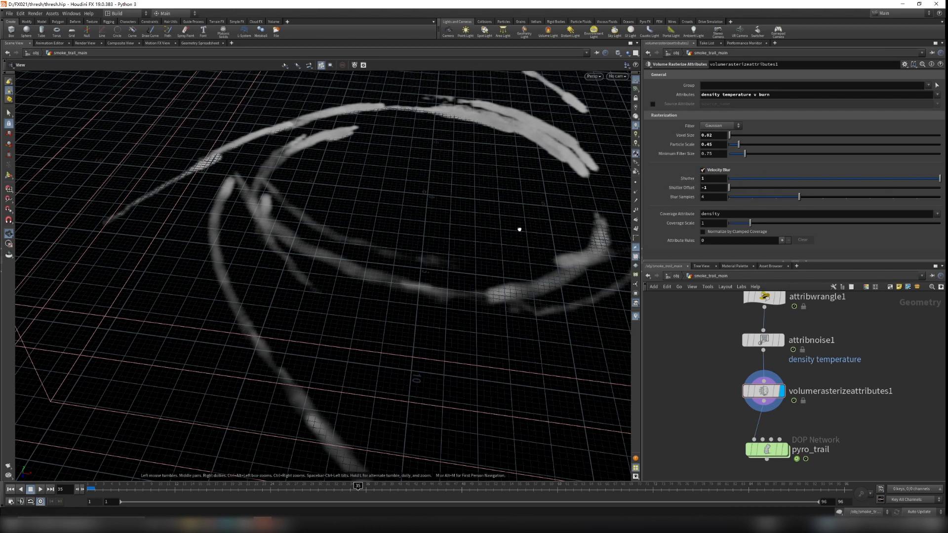
pyautogui.moveTo(519, 229); pyautogui.dragTo(546, 205)
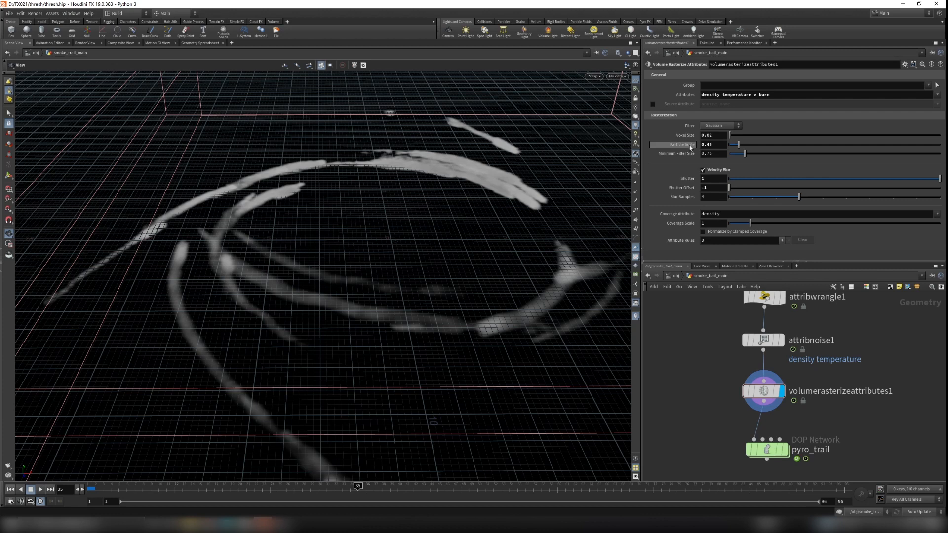
# Compare the particle separation of pyrosource1 with the voxel size of volumerasterizeattributes1 and review the rasterized volume
pyautogui.moveTo(704, 306); pyautogui.dragTo(698, 405, button='middle')
pyautogui.moveTo(698, 334); pyautogui.dragTo(808, 359)
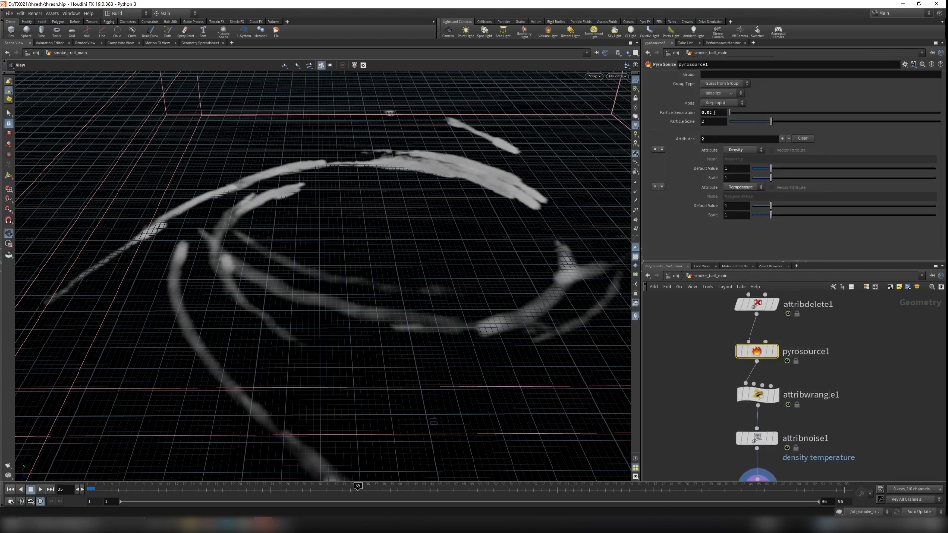
pyautogui.moveTo(708, 114); pyautogui.dragTo(699, 113)
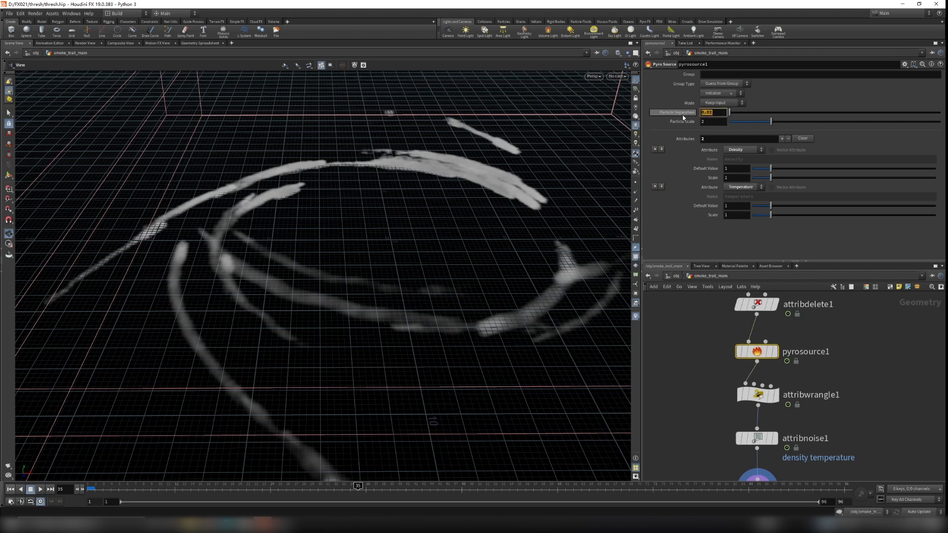
pyautogui.moveTo(693, 432); pyautogui.dragTo(684, 387, button='middle')
pyautogui.moveTo(682, 434); pyautogui.dragTo(685, 401, button='middle')
pyautogui.moveTo(685, 405); pyautogui.dragTo(792, 430)
pyautogui.moveTo(514, 316)
pyautogui.mouseDown()
pyautogui.moveTo(469, 328)
pyautogui.moveTo(449, 313)
pyautogui.moveTo(444, 322)
pyautogui.moveTo(498, 308)
pyautogui.moveTo(489, 321)
pyautogui.moveTo(513, 322)
pyautogui.mouseUp()
pyautogui.moveTo(257, 300); pyautogui.dragTo(544, 283, button='right')
pyautogui.moveTo(543, 284); pyautogui.dragTo(366, 272)
# Place a new DOP Network node beside pyro_trail and delete it again
pyautogui.moveTo(878, 448); pyautogui.dragTo(853, 373, button='middle')
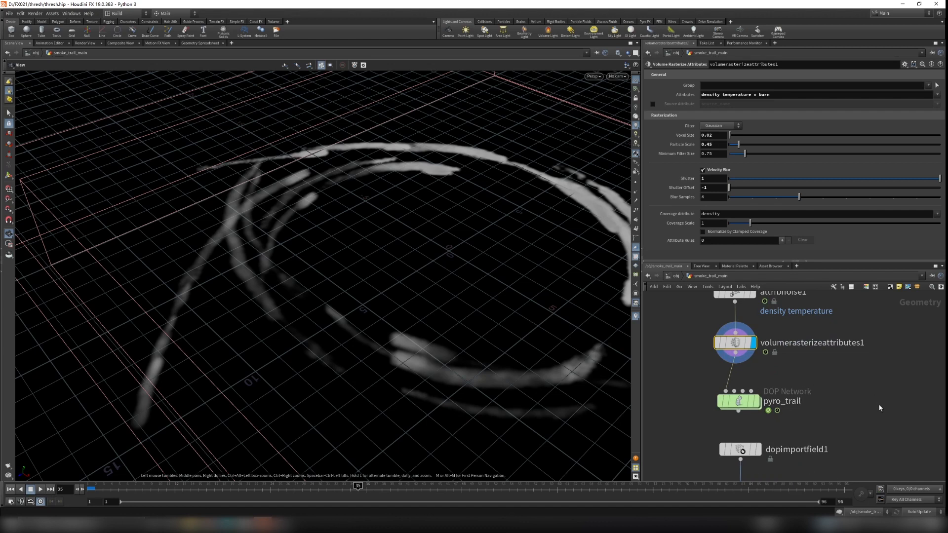
pyautogui.doubleClick(803, 401)
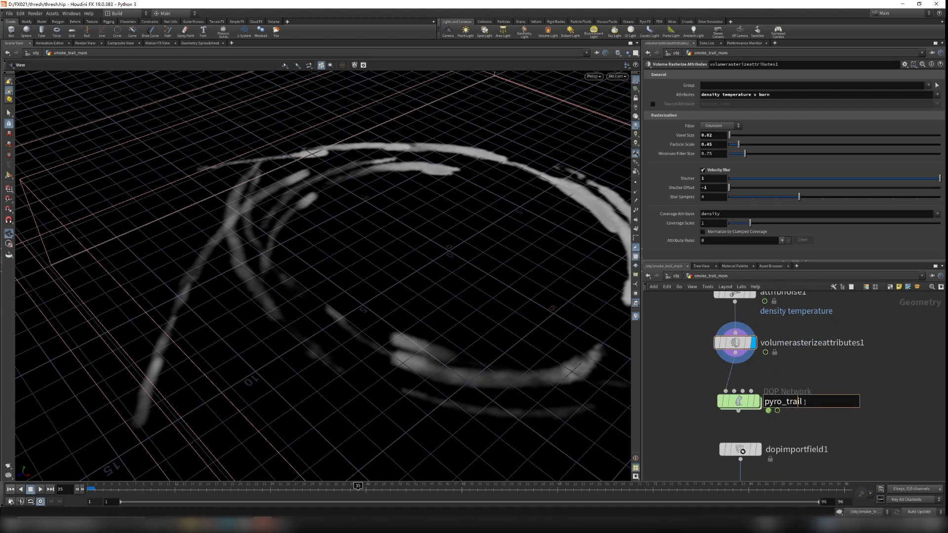
pyautogui.press('Return')
pyautogui.press('Tab')
pyautogui.write('dopne')
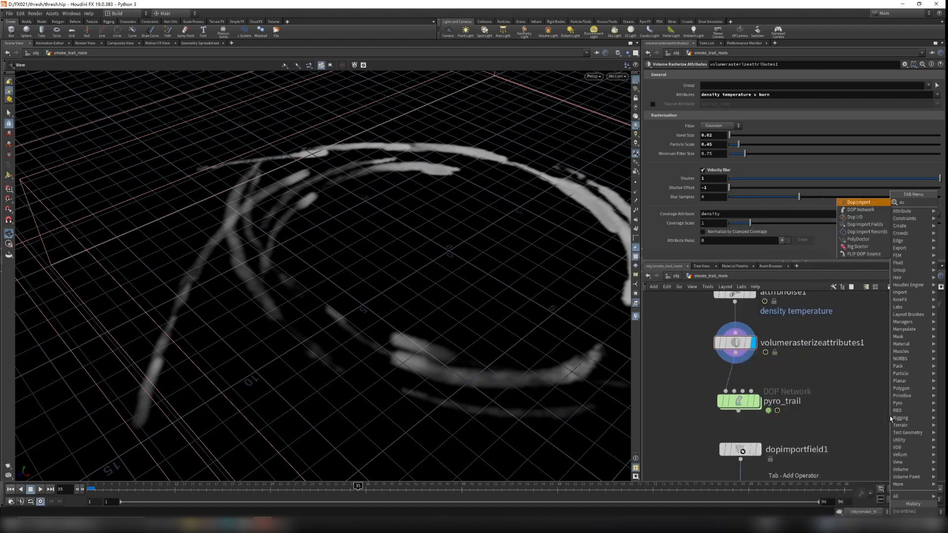
pyautogui.press('Return')
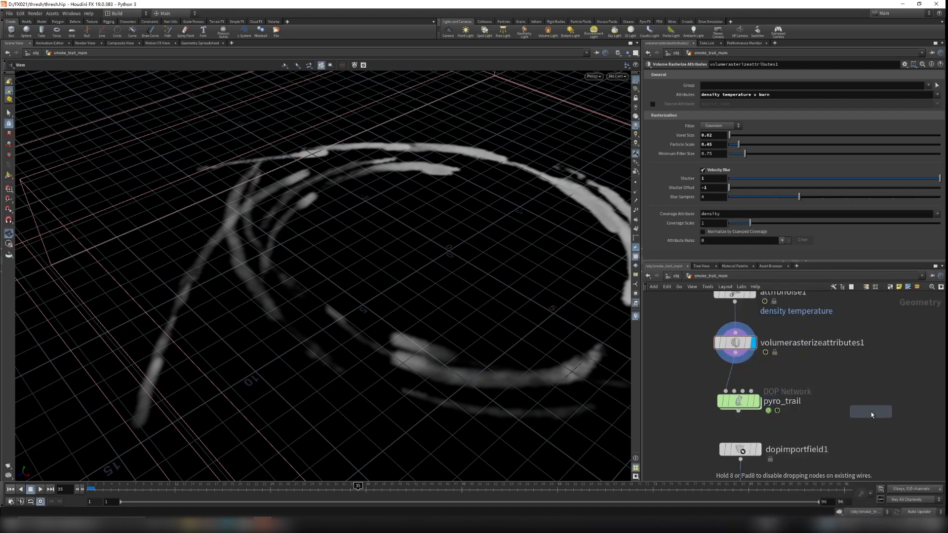
pyautogui.click(871, 412)
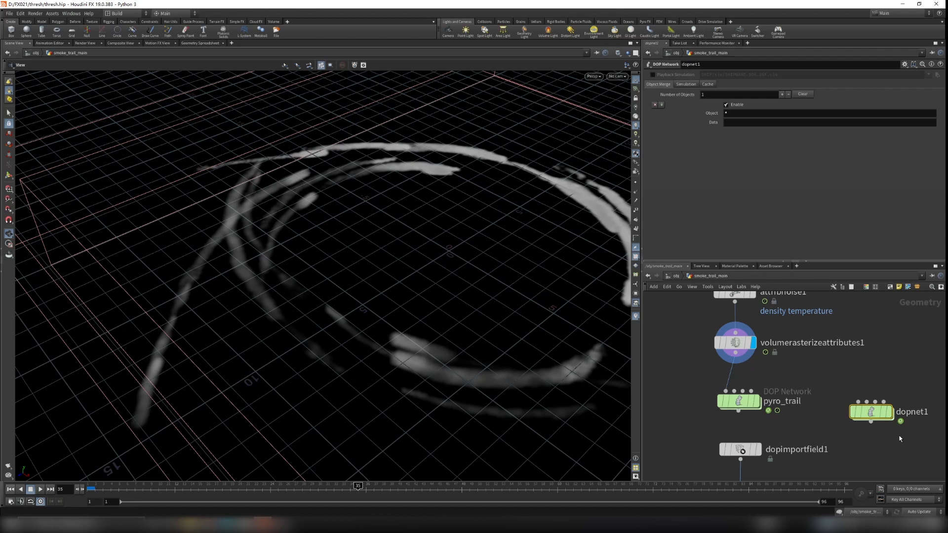
pyautogui.press('Delete')
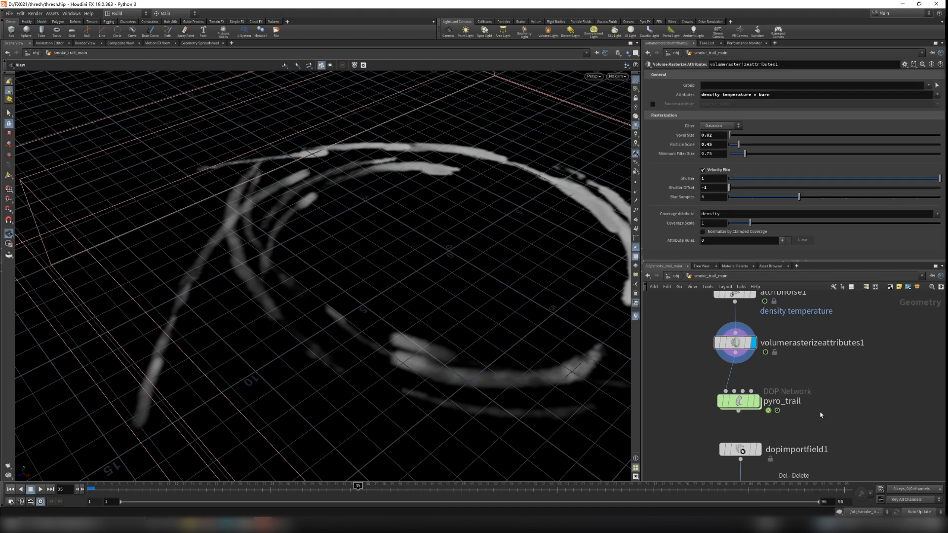
# Return to the first frame, display the pyro_trail DOP network and open its contents to show all the nodes
pyautogui.click(10, 492)
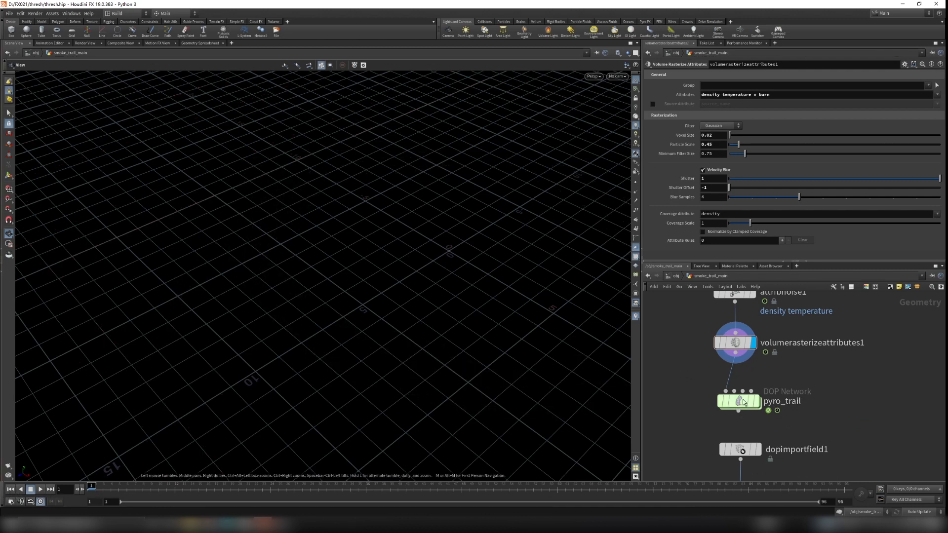
pyautogui.moveTo(736, 409)
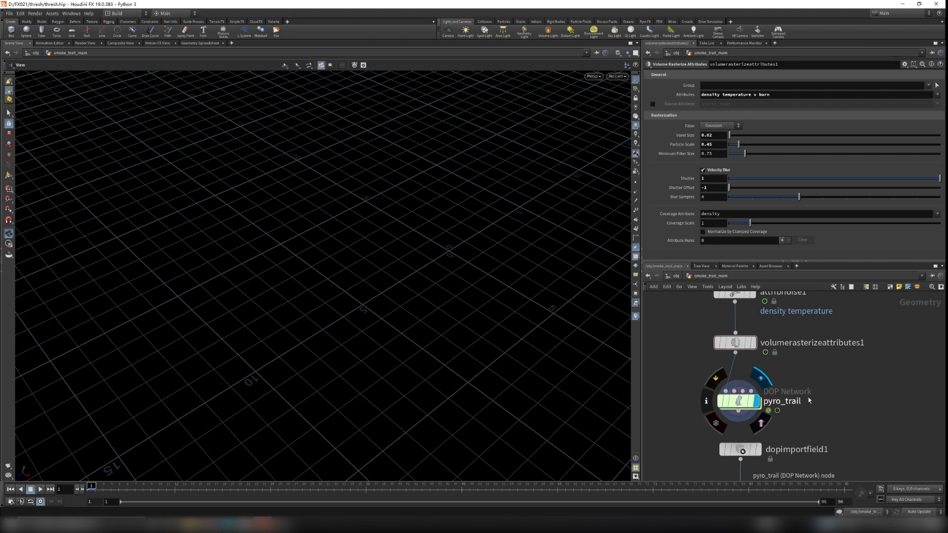
pyautogui.doubleClick(739, 401)
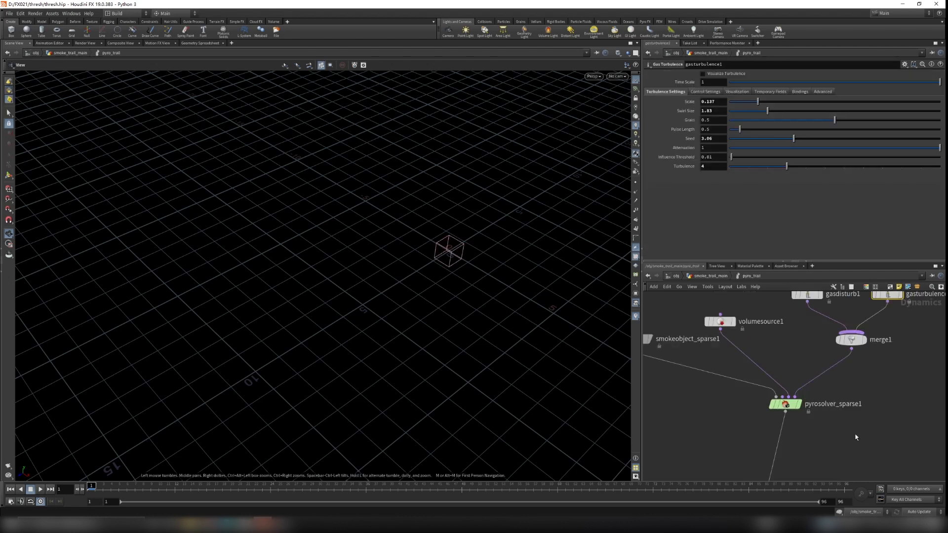
pyautogui.scroll(-5, 843, 437)
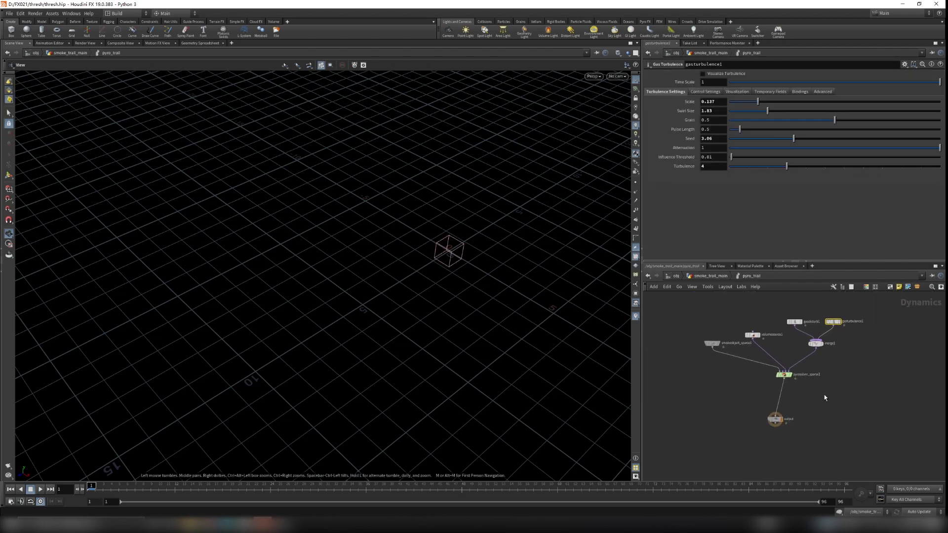
# Bypass gasdisturb1, gasturbulence1 and merge1, move them away from the solver, and reposition volumesource1 above pyrosolver_sparse1
pyautogui.scroll(4, 824, 395)
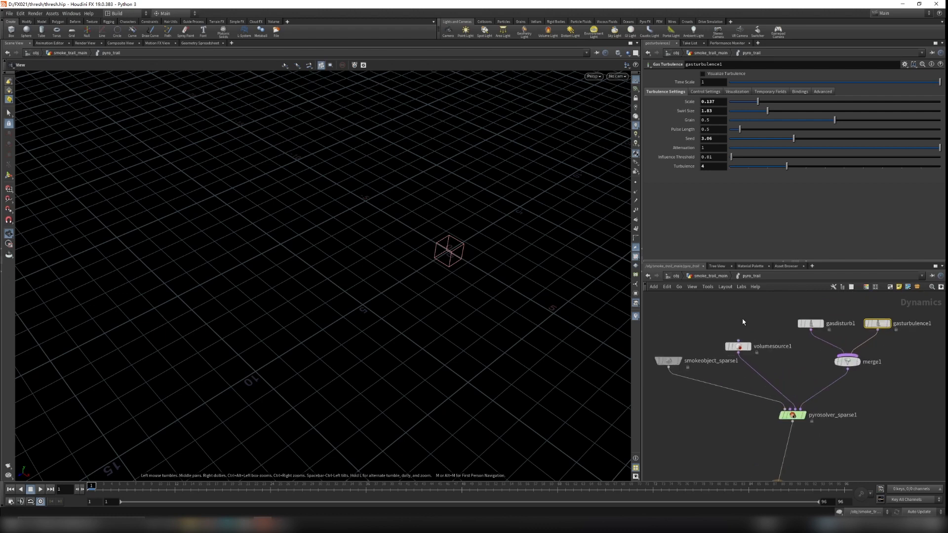
pyautogui.moveTo(744, 323); pyautogui.dragTo(774, 304, button='middle')
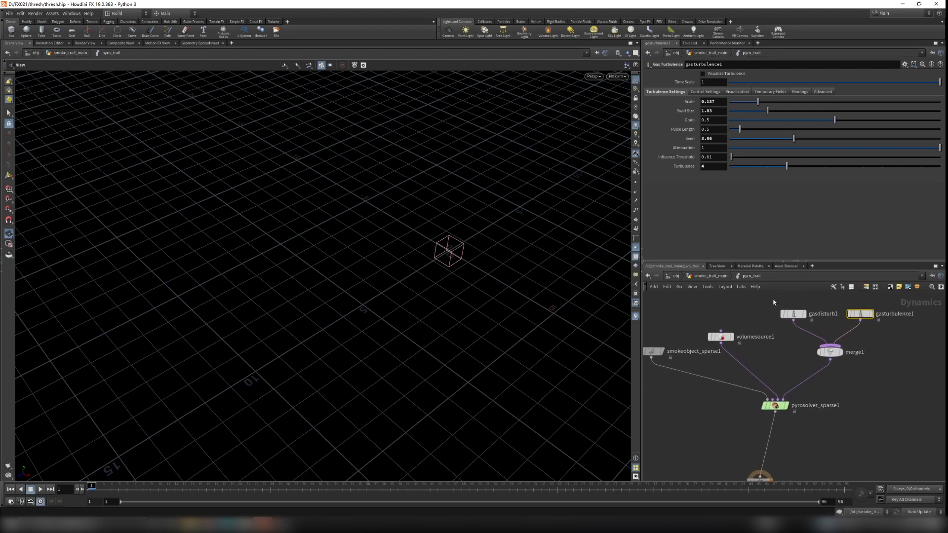
pyautogui.moveTo(768, 297); pyautogui.dragTo(851, 351)
pyautogui.click(779, 301)
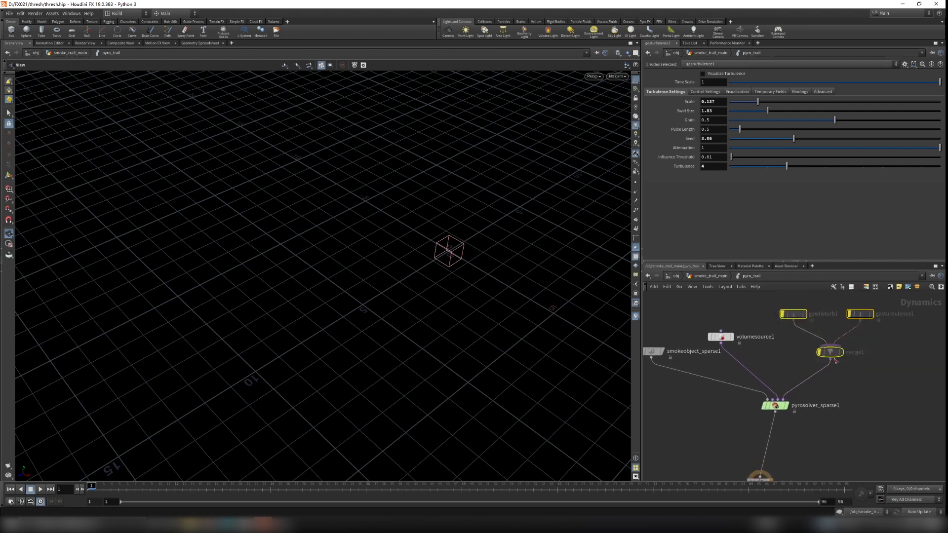
pyautogui.moveTo(793, 314); pyautogui.dragTo(847, 329)
pyautogui.moveTo(847, 329); pyautogui.dragTo(882, 319, button='middle')
pyautogui.moveTo(755, 327); pyautogui.dragTo(802, 324)
pyautogui.scroll(5, 499, 222)
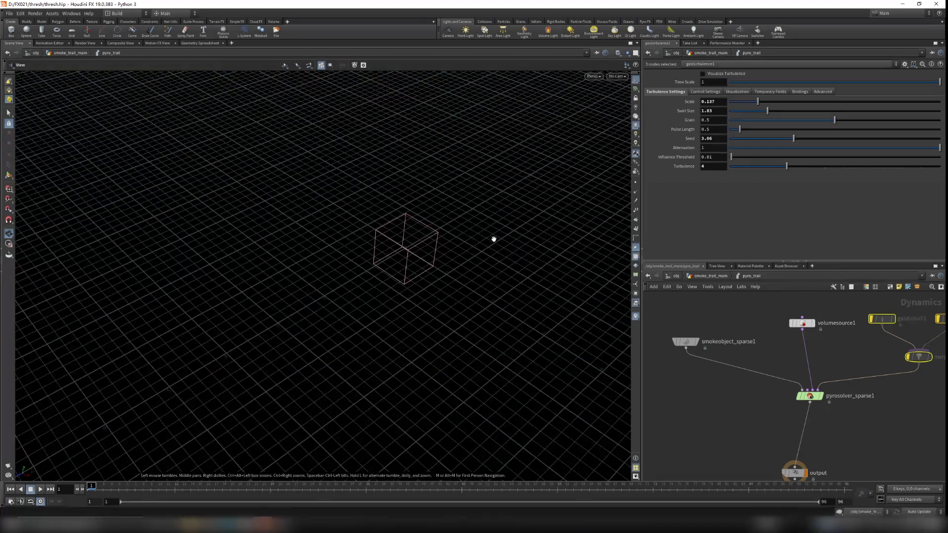
# Review the parameters of pyrosolver_sparse1, smokeobject_sparse1 and volumesource1 in turn
pyautogui.moveTo(732, 373); pyautogui.dragTo(859, 420)
pyautogui.doubleClick(868, 397)
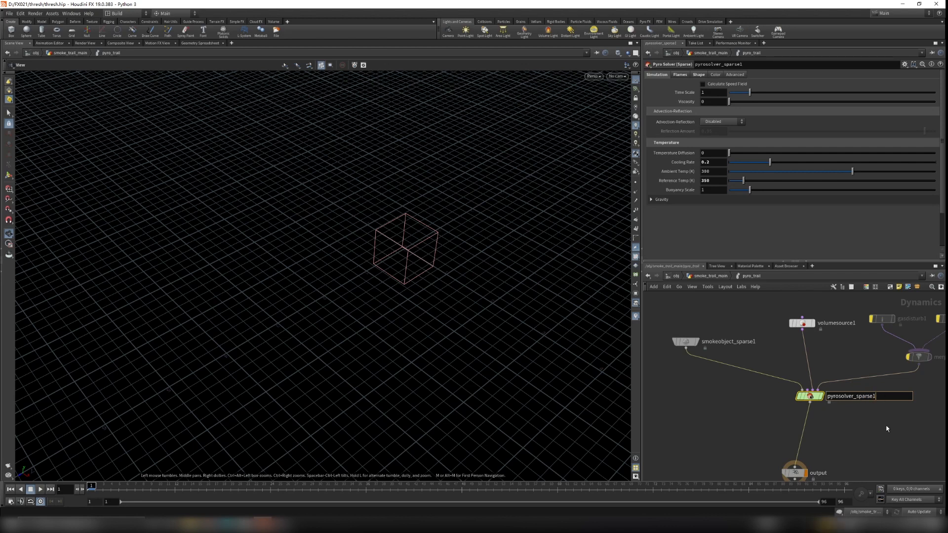
pyautogui.press('Return')
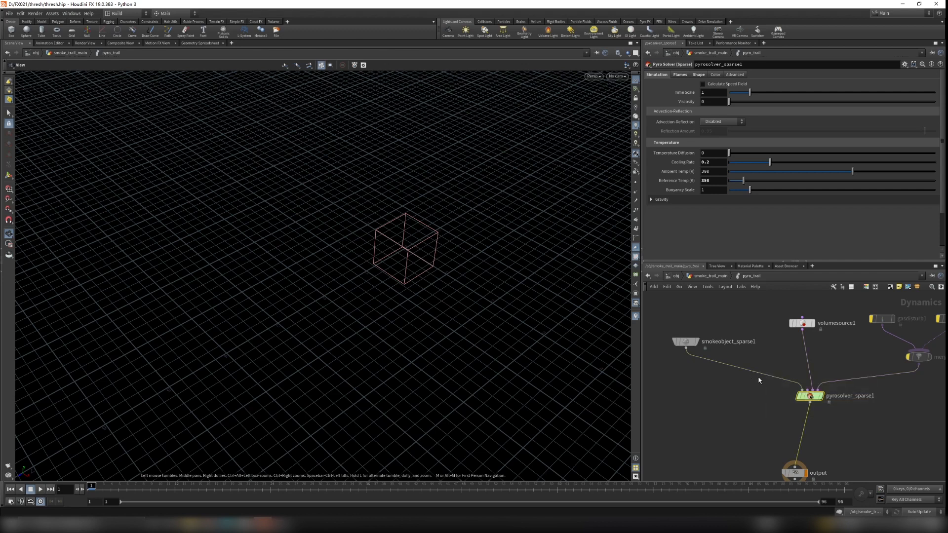
pyautogui.moveTo(741, 390); pyautogui.dragTo(676, 331)
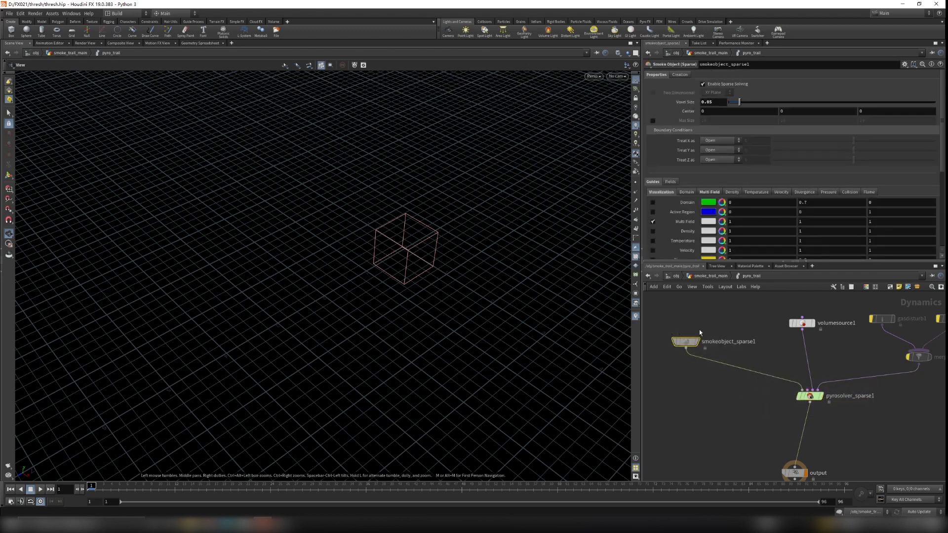
pyautogui.click(802, 323)
pyautogui.moveTo(837, 433); pyautogui.dragTo(839, 381, button='middle')
pyautogui.click(684, 287)
pyautogui.click(828, 334)
pyautogui.scroll(2, 830, 337)
pyautogui.moveTo(832, 346); pyautogui.dragTo(854, 407, button='middle')
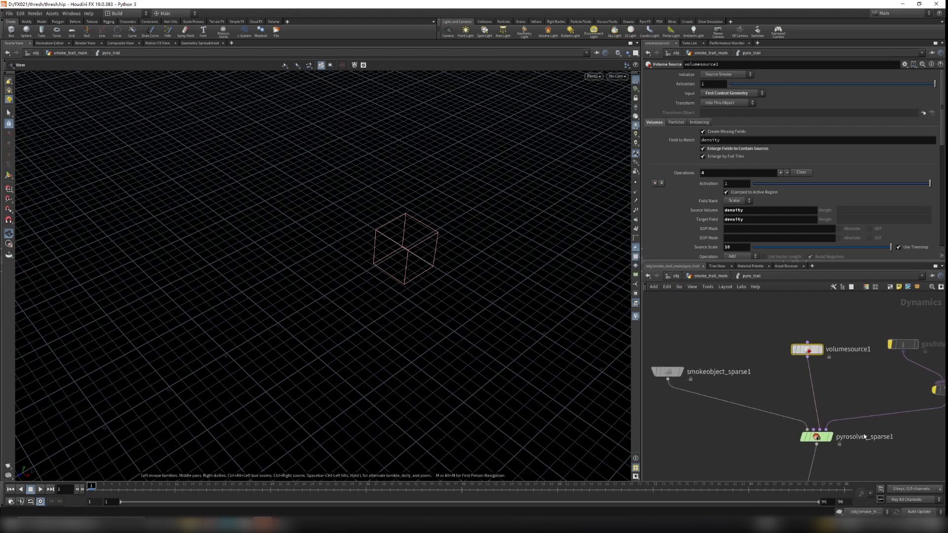
pyautogui.moveTo(784, 383); pyautogui.dragTo(774, 361, button='middle')
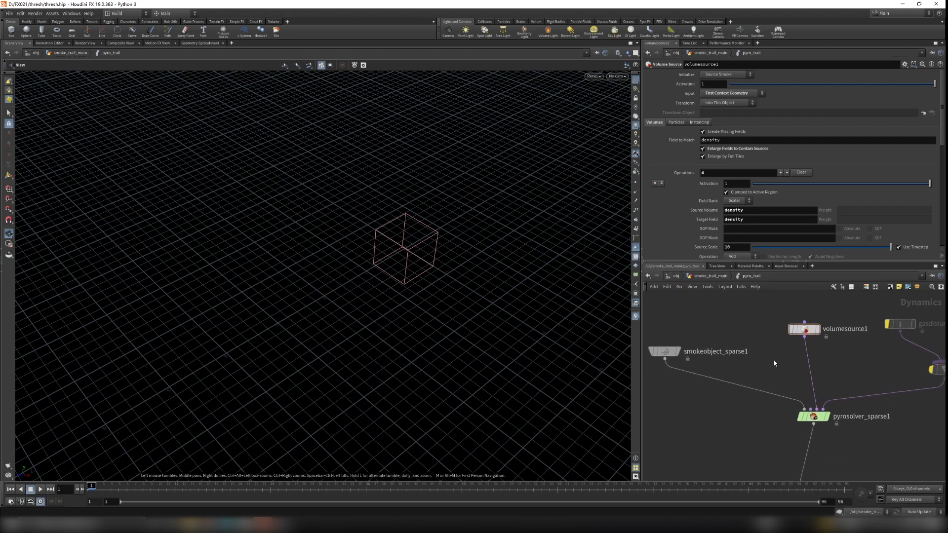
# Add a new Volume Source node below volumesource1 and set its input to First Context Geometry
pyautogui.press('Tab')
pyautogui.write('volumes')
pyautogui.press('Down')
pyautogui.press('Down')
pyautogui.press('Down')
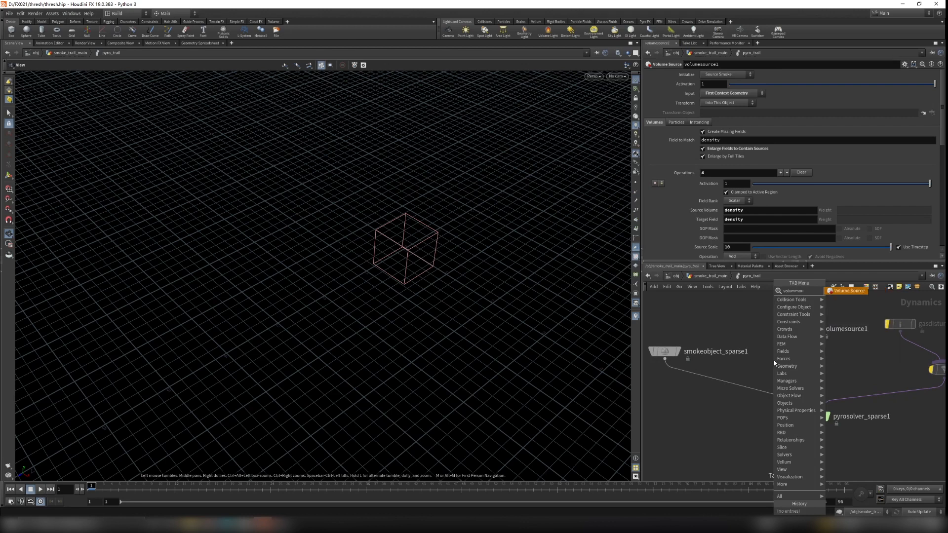
pyautogui.press('Return')
pyautogui.click(774, 360)
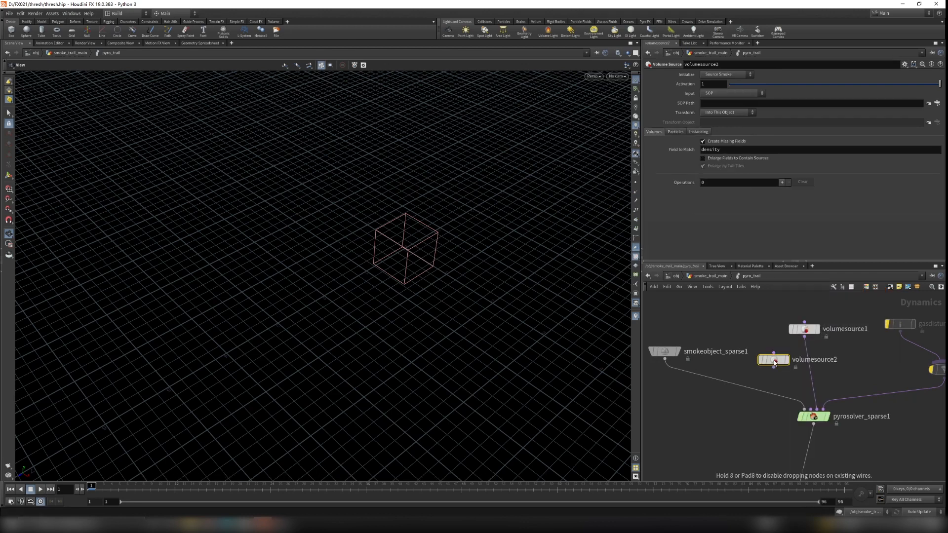
pyautogui.click(714, 94)
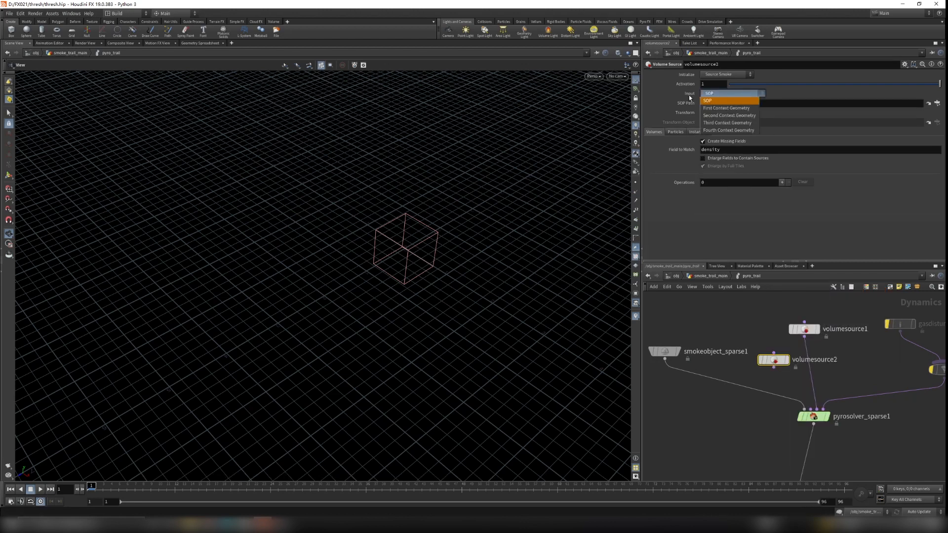
pyautogui.click(720, 108)
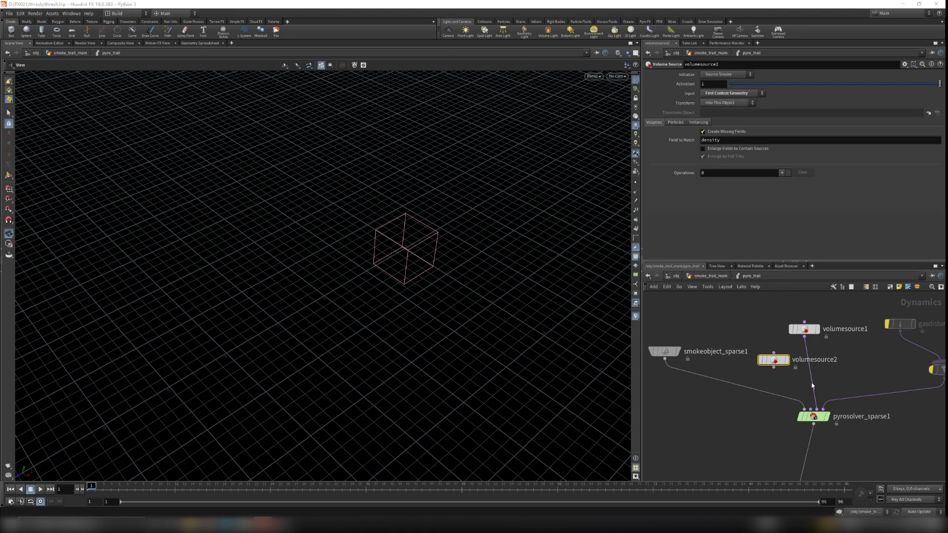
# Check in the parent network which node feeds the first input of pyro_trail and return inside it
pyautogui.click(704, 278)
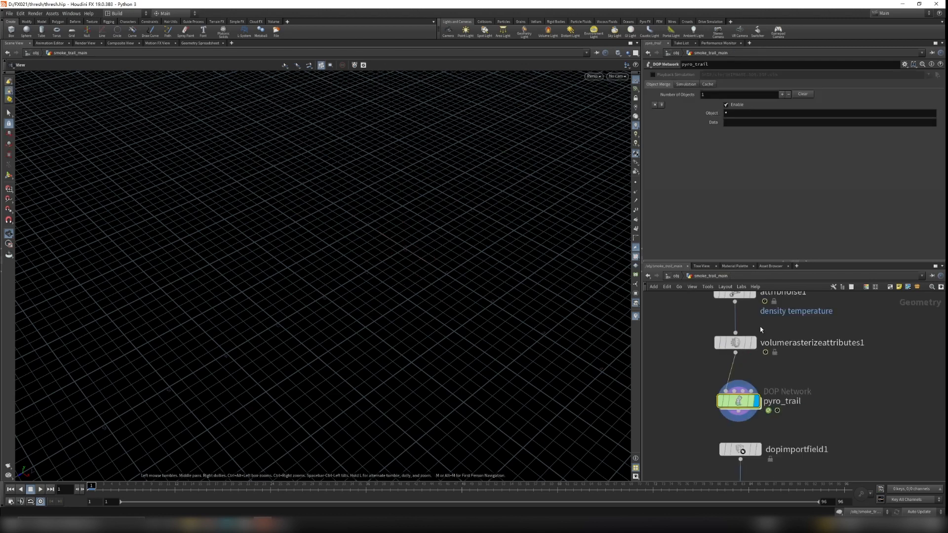
pyautogui.moveTo(825, 347)
pyautogui.doubleClick(738, 402)
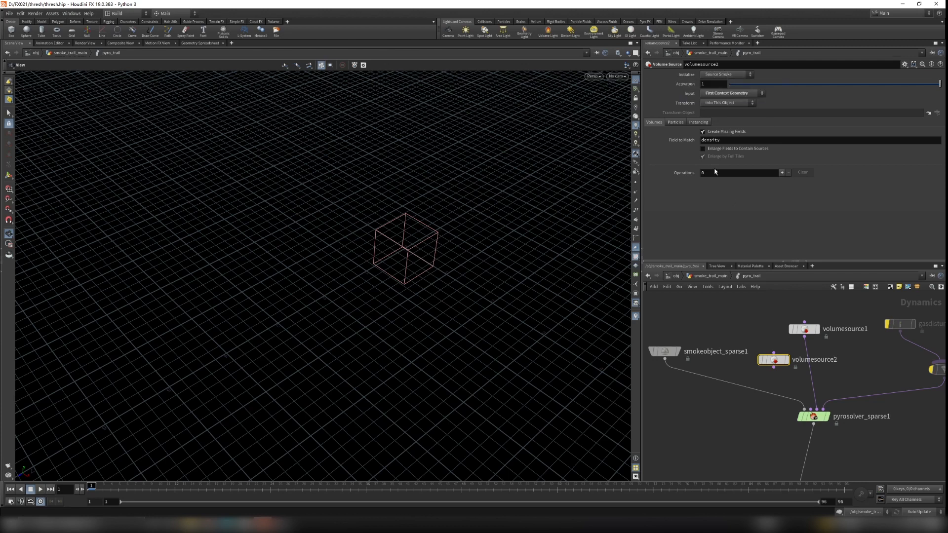
# Initialize volumesource2 with the Source Smoke preset
pyautogui.click(711, 75)
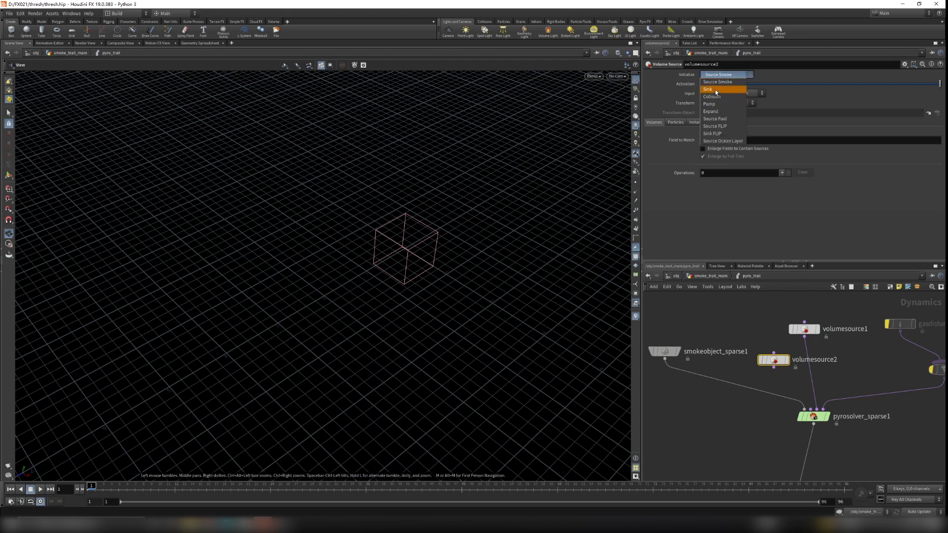
pyautogui.click(715, 89)
pyautogui.click(719, 75)
pyautogui.click(718, 82)
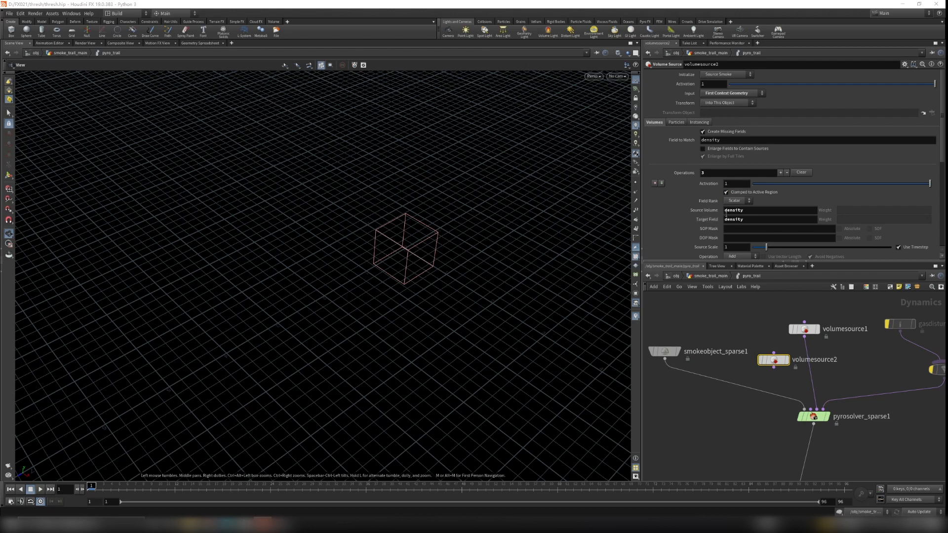
# Review the density, temperature and velocity operations of volumesource2
pyautogui.scroll(-5, 729, 218)
pyautogui.scroll(-1, 705, 232)
pyautogui.scroll(6, 697, 225)
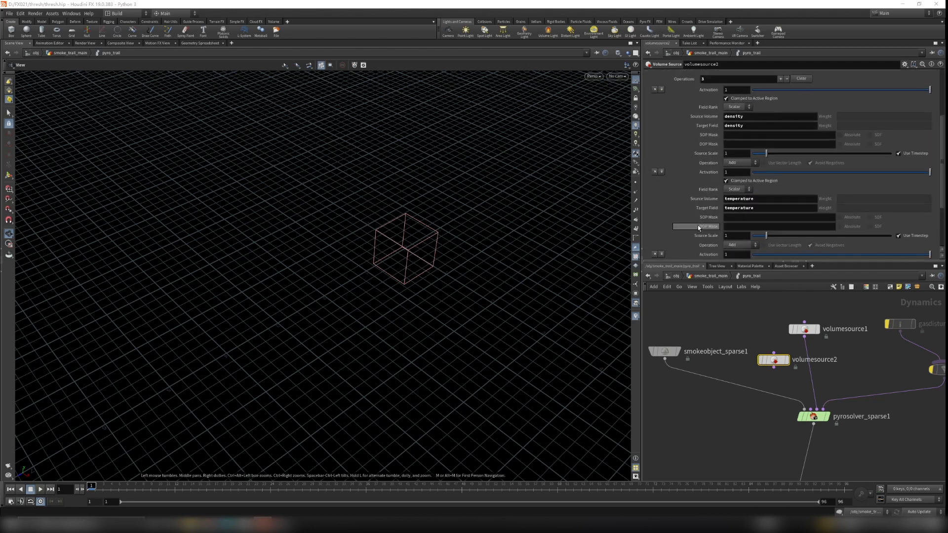
pyautogui.scroll(-6, 721, 219)
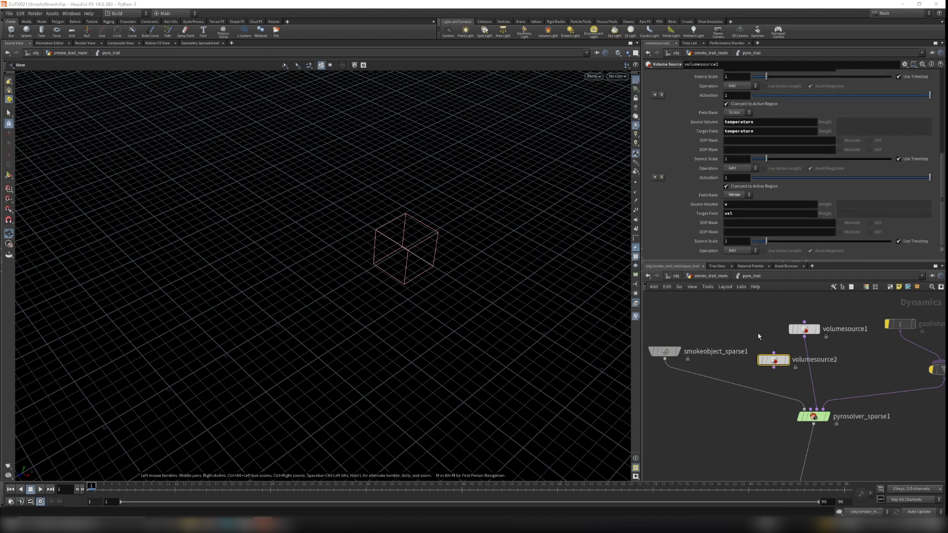
pyautogui.moveTo(775, 362)
pyautogui.scroll(-2, 743, 296)
# Compare the operations of volumesource1 with those of volumesource2, focusing on the additional operation's flame target field
pyautogui.moveTo(745, 293); pyautogui.dragTo(812, 341)
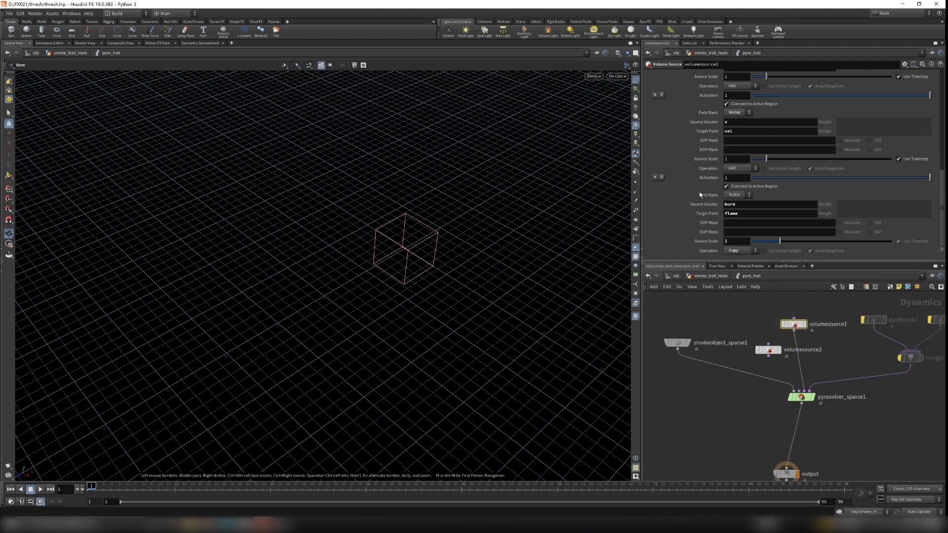
pyautogui.scroll(3, 705, 203)
pyautogui.click(768, 350)
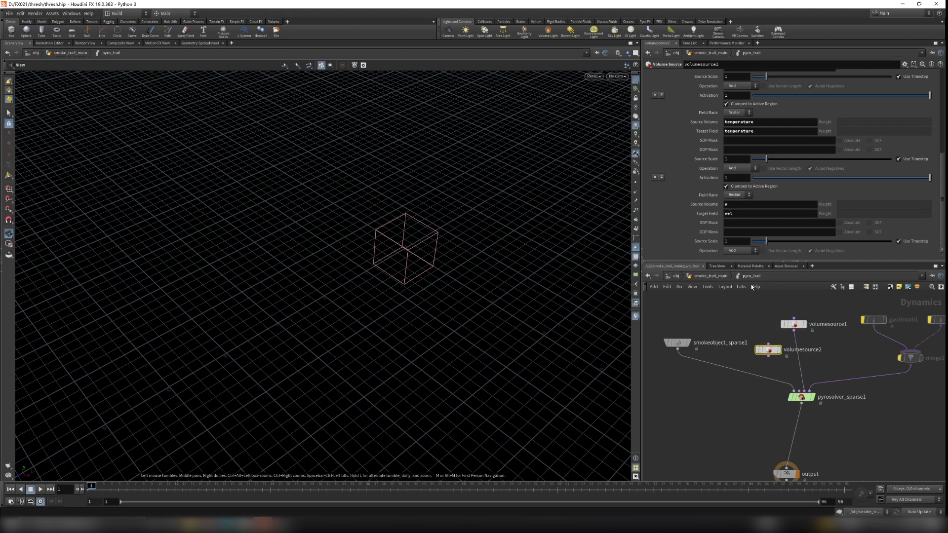
pyautogui.moveTo(776, 296); pyautogui.dragTo(840, 345)
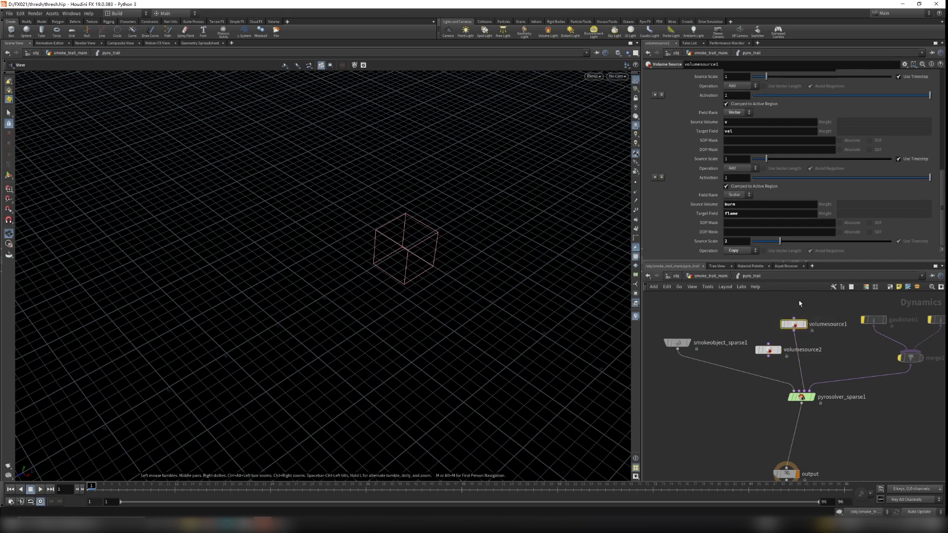
pyautogui.click(742, 214)
pyautogui.doubleClick(749, 213)
pyautogui.click(750, 214)
pyautogui.doubleClick(749, 214)
# Examine the burn expression of attribwrangle1 in smoke_trail_main and return inside pyro_trail
pyautogui.click(718, 276)
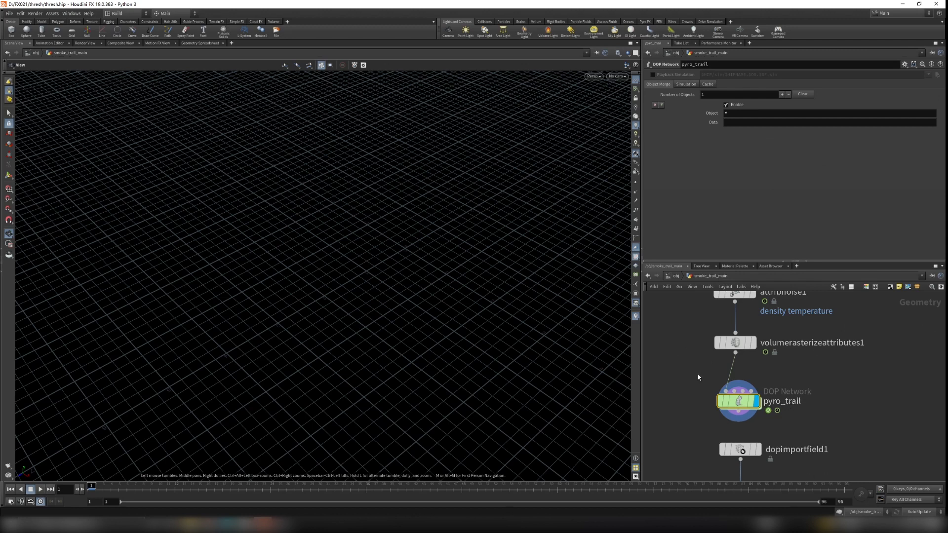
pyautogui.click(735, 343)
pyautogui.moveTo(682, 309); pyautogui.dragTo(708, 391, button='middle')
pyautogui.click(750, 389)
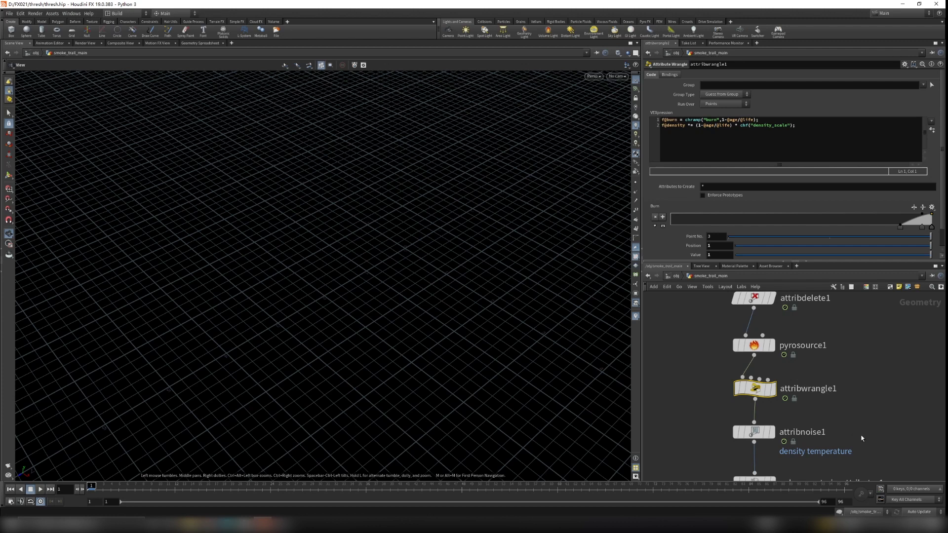
pyautogui.moveTo(861, 438); pyautogui.dragTo(841, 325, button='middle')
pyautogui.moveTo(854, 410); pyautogui.dragTo(855, 349, button='middle')
pyautogui.doubleClick(737, 376)
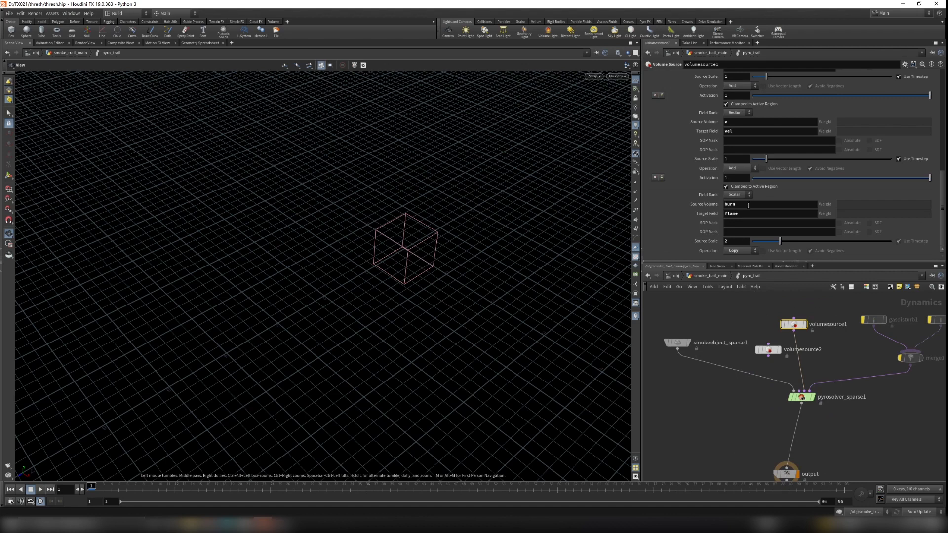
# Examine volumesource1's burn source volume and flame target field, and the source scales of its density and temperature operations
pyautogui.moveTo(739, 205); pyautogui.dragTo(705, 206)
pyautogui.click(767, 208)
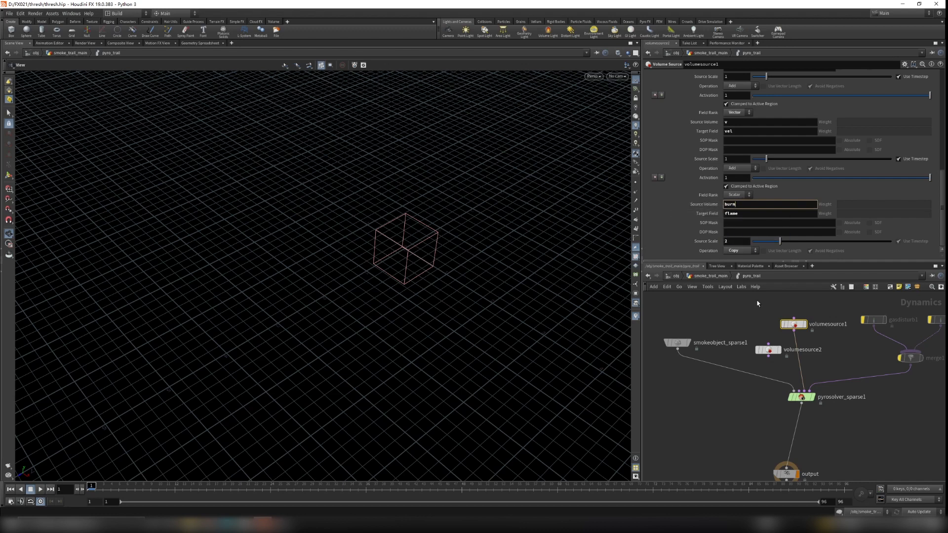
pyautogui.moveTo(740, 213); pyautogui.dragTo(711, 217)
pyautogui.click(736, 317)
pyautogui.scroll(5, 689, 202)
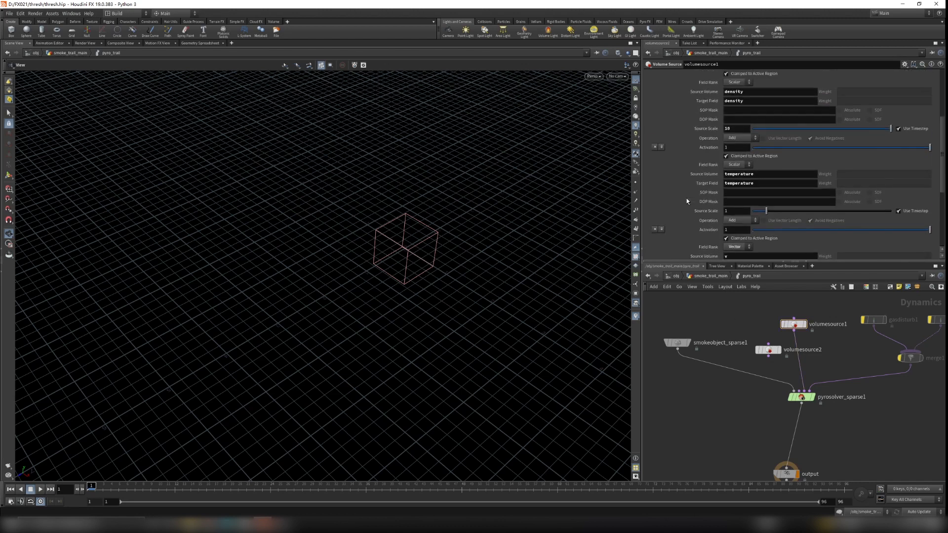
pyautogui.scroll(3, 686, 198)
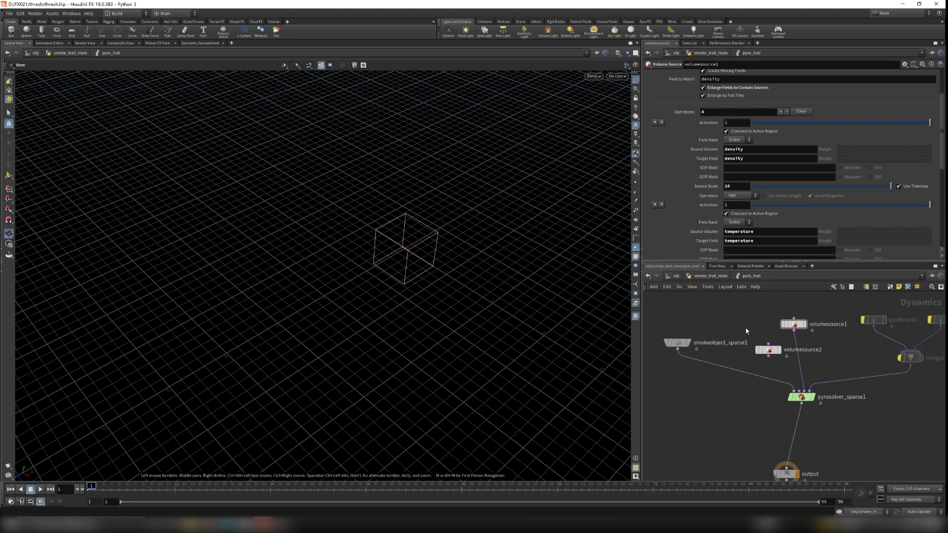
# Check the density scale of attribwrangle1 in smoke_trail_main and go back inside pyro_trail
pyautogui.click(714, 277)
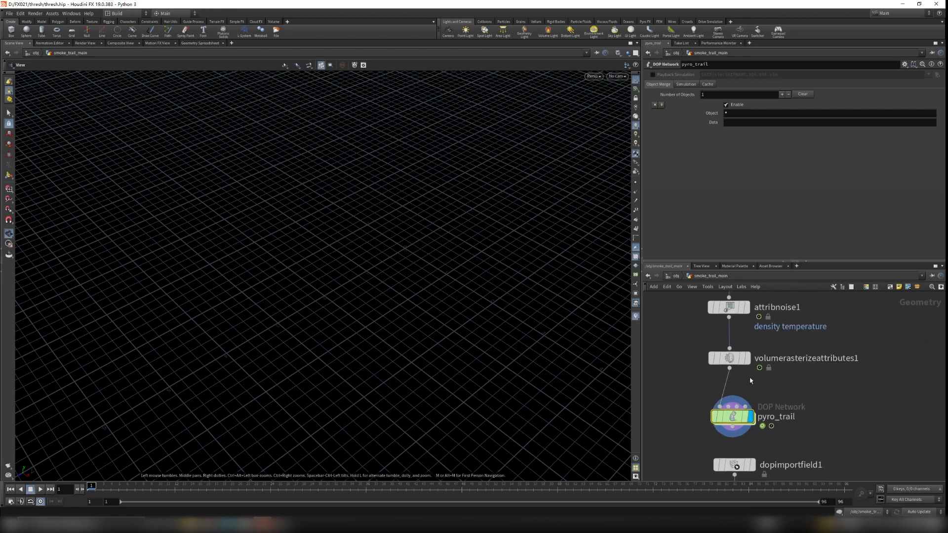
pyautogui.moveTo(801, 373); pyautogui.dragTo(818, 435, button='middle')
pyautogui.scroll(-1, 818, 434)
pyautogui.click(752, 343)
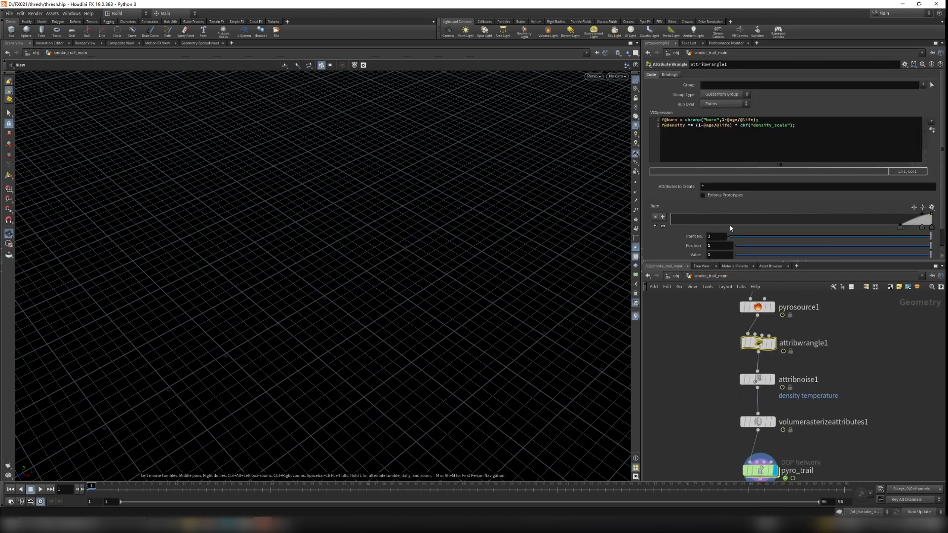
pyautogui.scroll(-1, 680, 238)
pyautogui.click(710, 254)
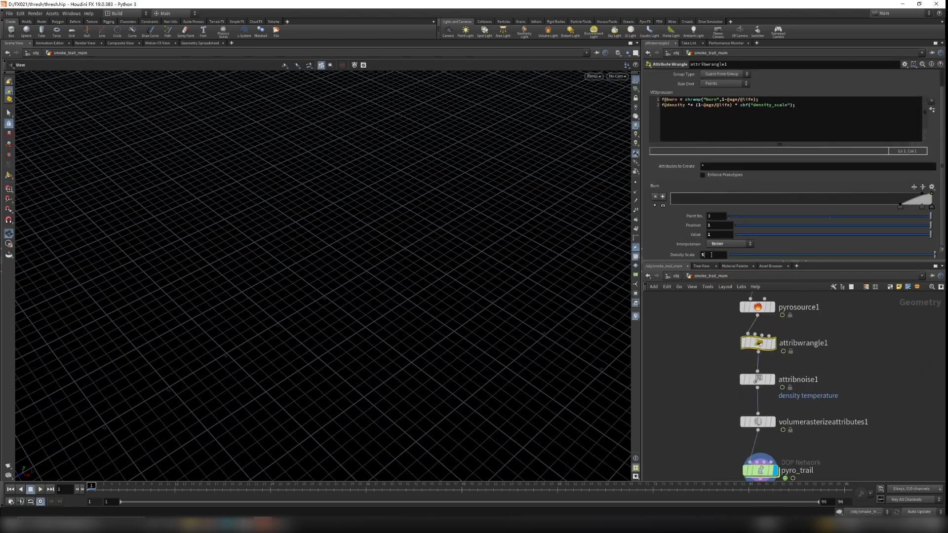
pyautogui.moveTo(701, 400); pyautogui.dragTo(698, 345, button='middle')
pyautogui.doubleClick(751, 420)
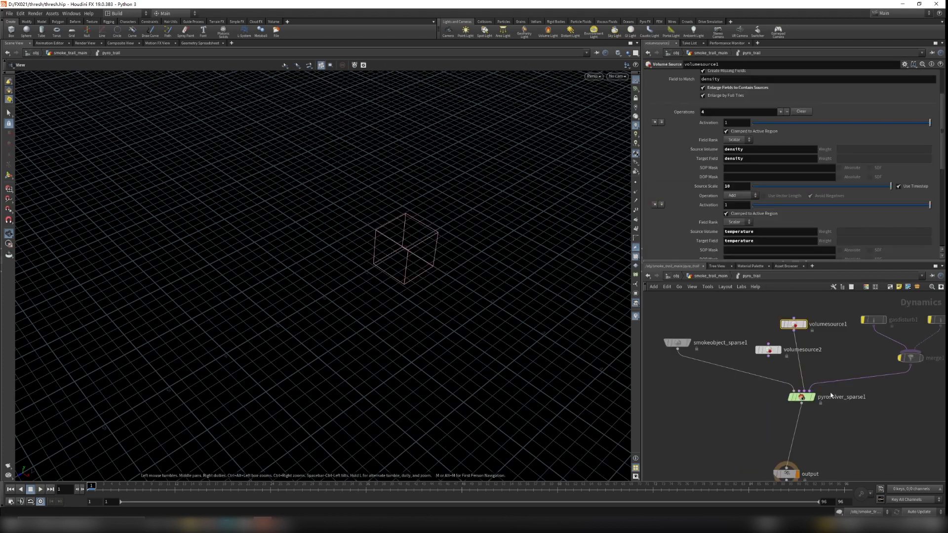
# Go through all the operations of volumesource1 again, down to the burn source volume
pyautogui.scroll(4, 831, 395)
pyautogui.scroll(-2, 701, 207)
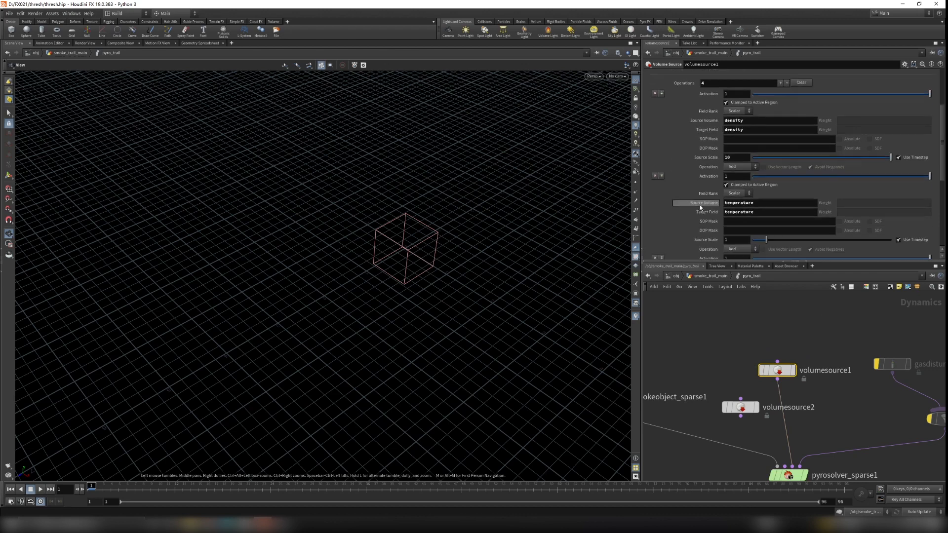
pyautogui.scroll(-2, 696, 208)
pyautogui.scroll(-4, 704, 227)
pyautogui.scroll(-5, 690, 232)
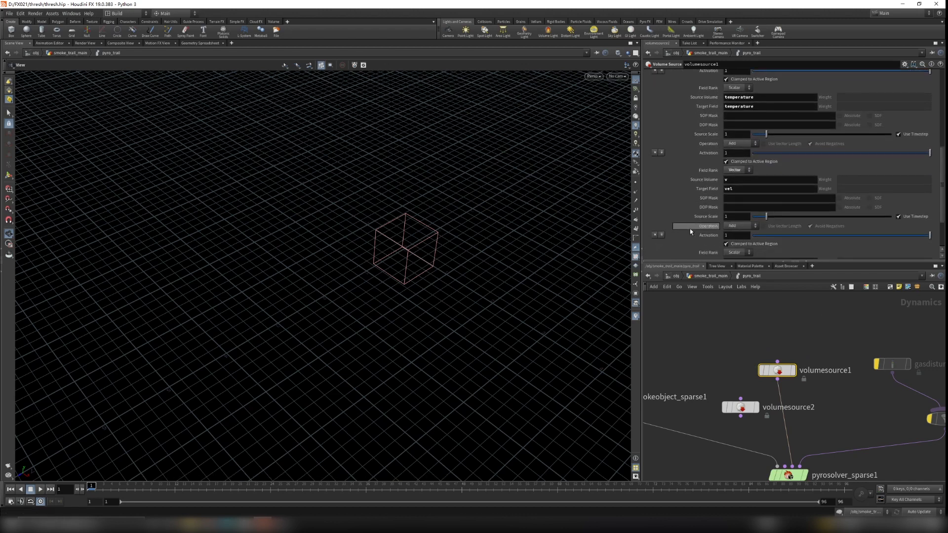
pyautogui.click(738, 205)
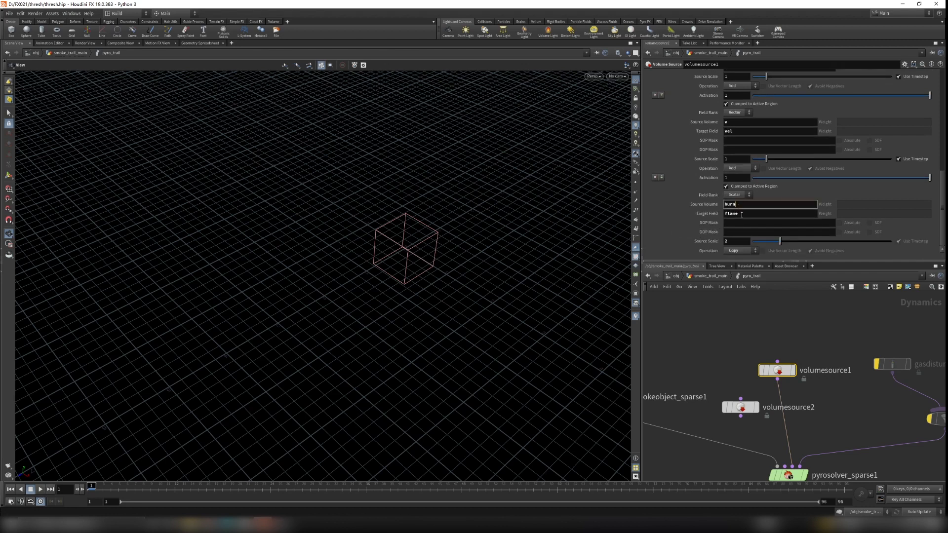
# Check the operation modes available for volumesource1's burn source, go over its other sources and revisit smoke_trail_main
pyautogui.click(739, 251)
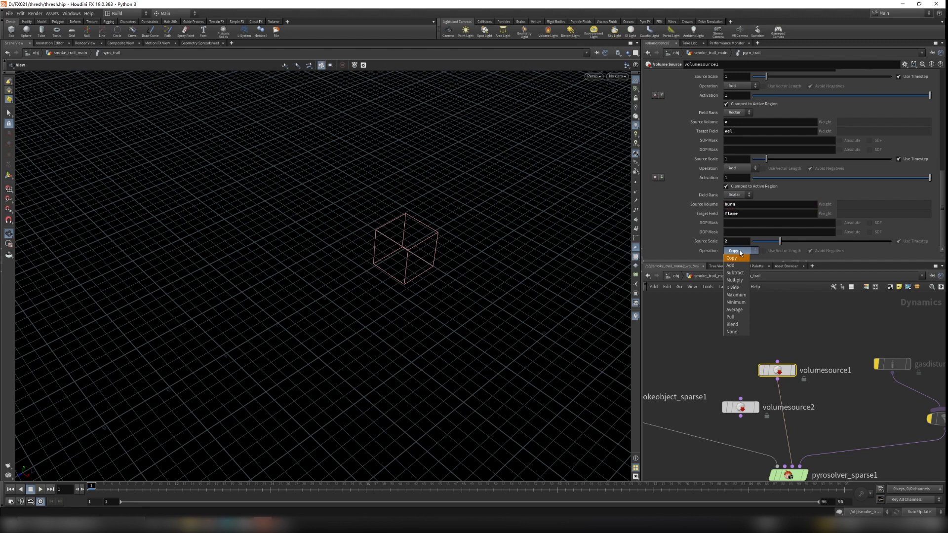
pyautogui.click(740, 253)
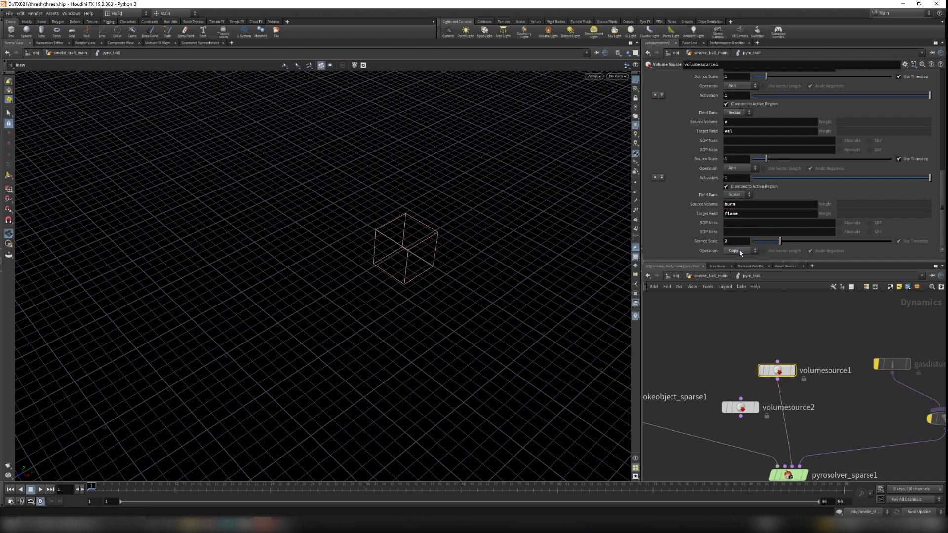
pyautogui.scroll(5, 734, 171)
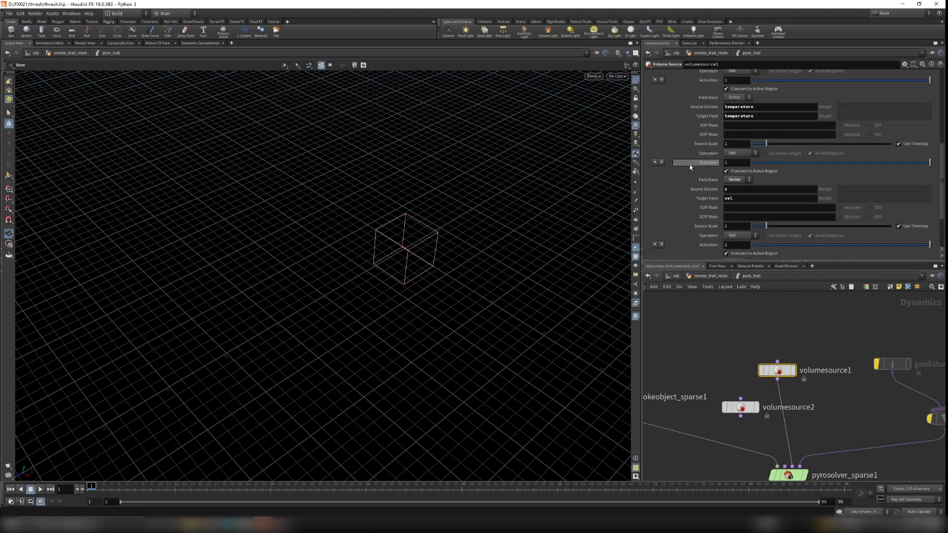
pyautogui.scroll(2, 699, 172)
pyautogui.scroll(3, 701, 194)
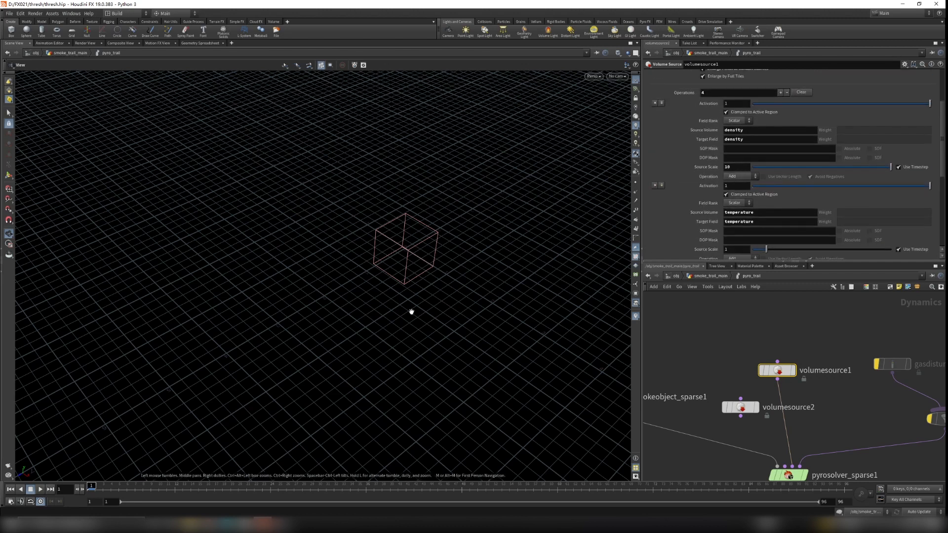
pyautogui.scroll(-9, 710, 235)
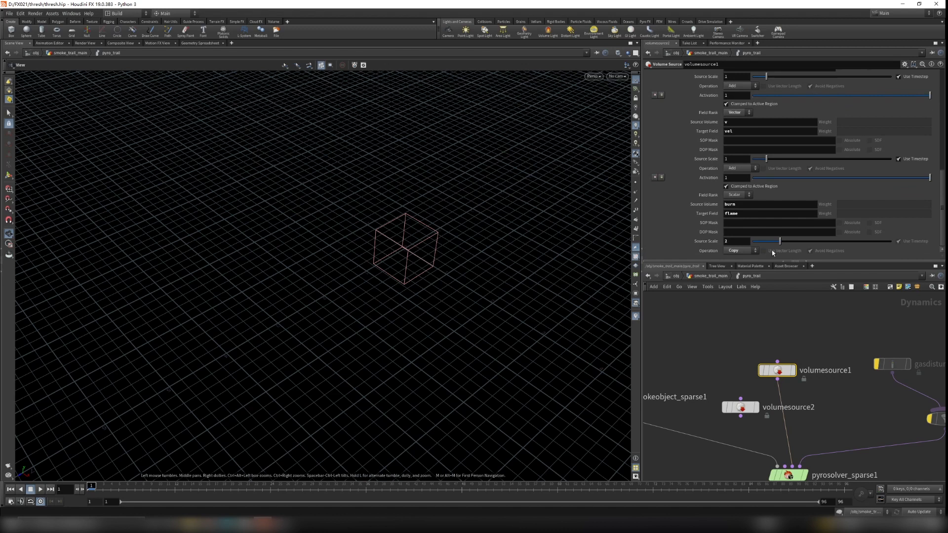
pyautogui.click(711, 276)
pyautogui.doubleClick(743, 389)
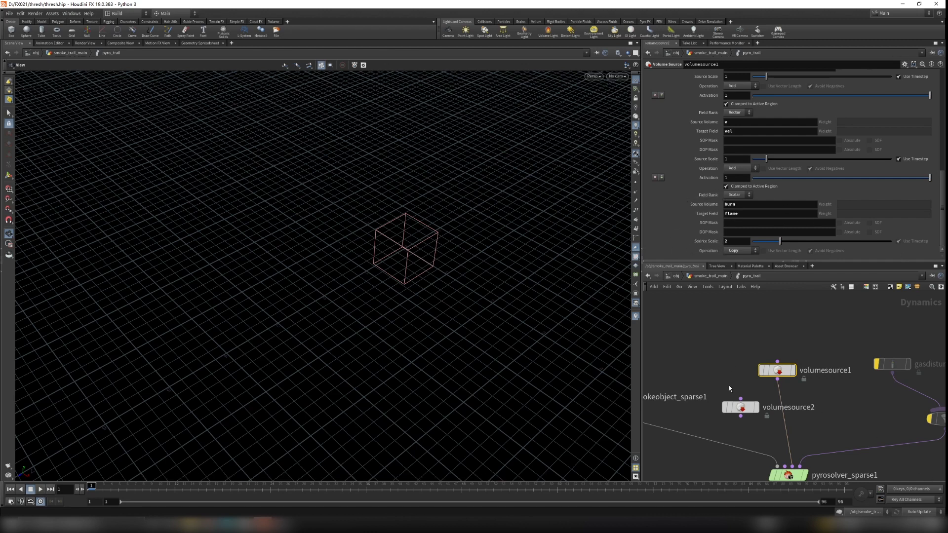
# Move volumesource2 above volumesource1 and examine volumesource1's Enlarge Fields to Contain Sources option against the container bounds, switching it off and on again
pyautogui.moveTo(743, 407); pyautogui.dragTo(717, 333)
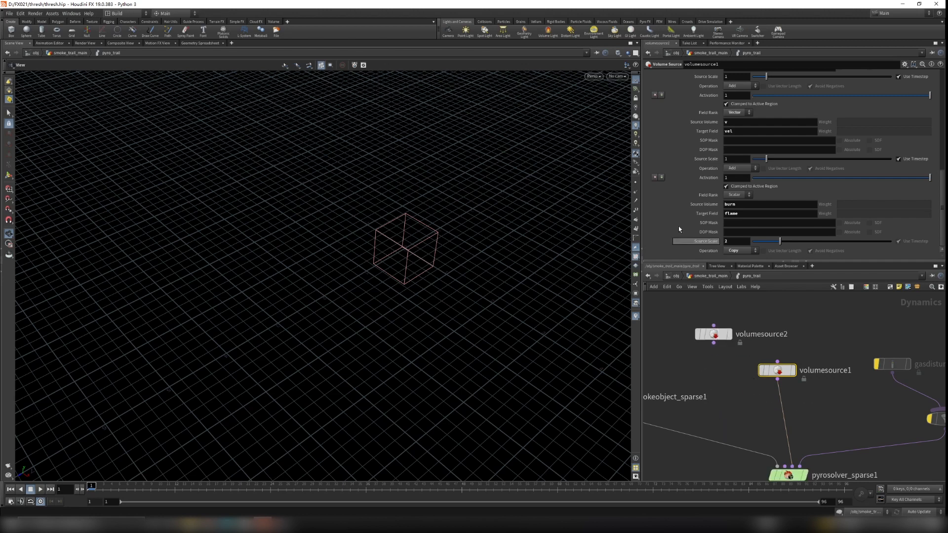
pyautogui.scroll(10, 674, 191)
pyautogui.scroll(3, 674, 187)
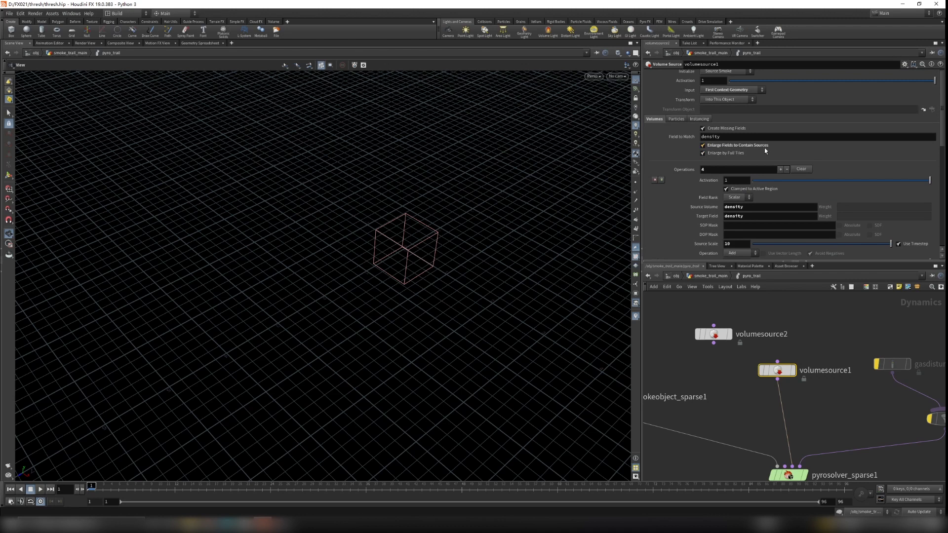
pyautogui.moveTo(406, 292); pyautogui.dragTo(446, 237, button='right')
pyautogui.moveTo(446, 237); pyautogui.dragTo(392, 197)
pyautogui.moveTo(391, 197); pyautogui.dragTo(352, 208, button='middle')
pyautogui.moveTo(352, 209); pyautogui.dragTo(316, 198)
pyautogui.click(703, 146)
pyautogui.click(704, 146)
pyautogui.moveTo(434, 207); pyautogui.dragTo(408, 186)
pyautogui.moveTo(408, 186); pyautogui.dragTo(406, 239, button='middle')
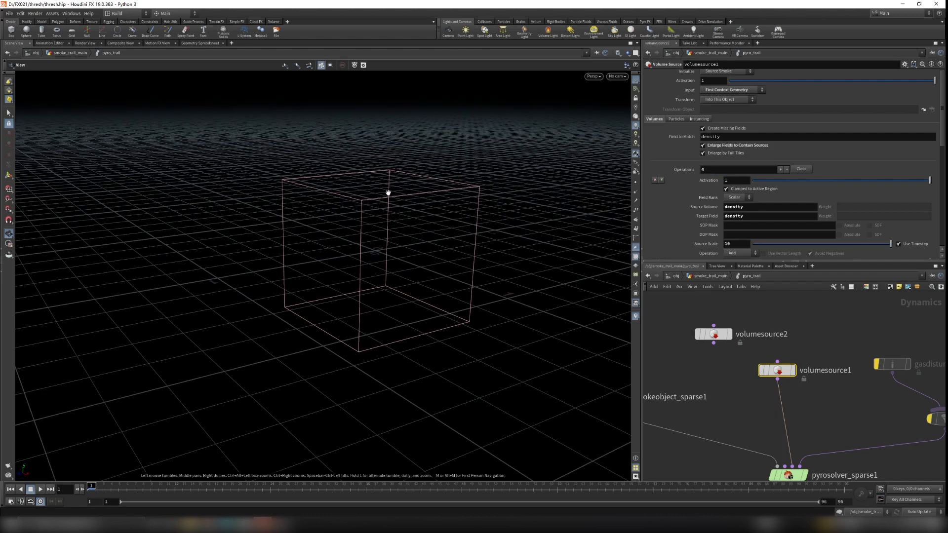
pyautogui.moveTo(362, 251); pyautogui.dragTo(364, 294)
pyautogui.scroll(-3, 428, 296)
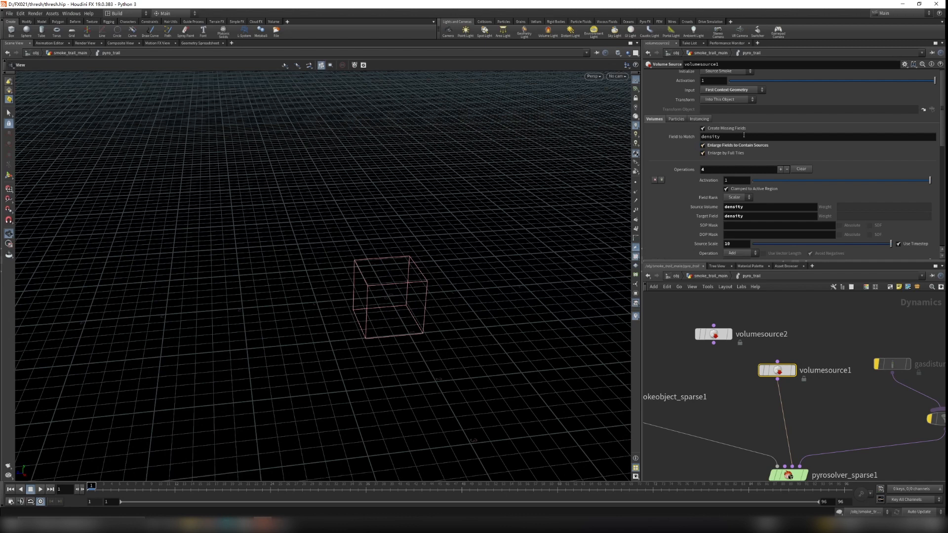
pyautogui.moveTo(380, 278); pyautogui.dragTo(395, 281)
# Delete the unconnected volumesource2 node and go back down to volumesource1's burn operation
pyautogui.moveTo(723, 319); pyautogui.dragTo(805, 395)
pyautogui.press('Delete')
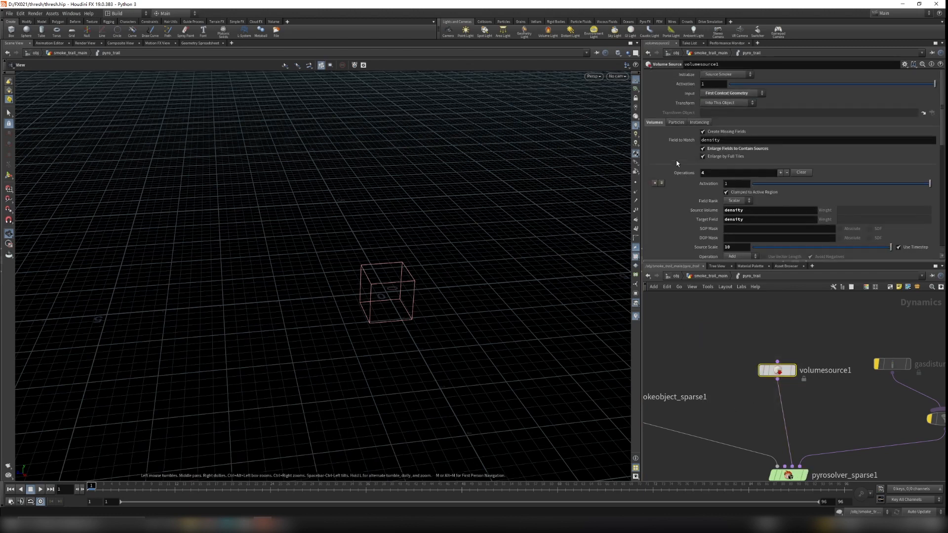
pyautogui.scroll(1, 702, 200)
pyautogui.scroll(-5, 930, 128)
pyautogui.scroll(-4, 930, 159)
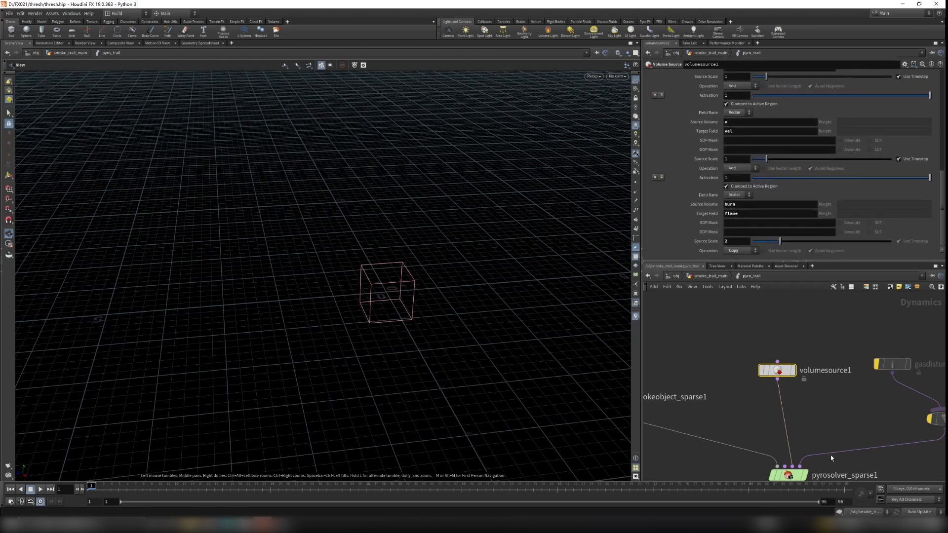
# Select pyrosolver_sparse1 and look over its flame and simulation settings
pyautogui.moveTo(831, 458); pyautogui.dragTo(835, 365, button='middle')
pyautogui.moveTo(763, 348); pyautogui.dragTo(871, 425)
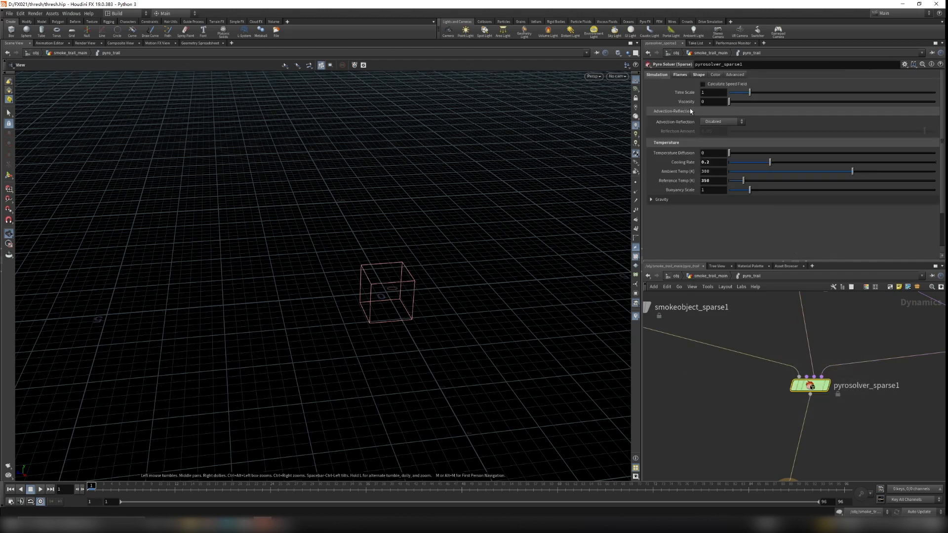
pyautogui.click(679, 75)
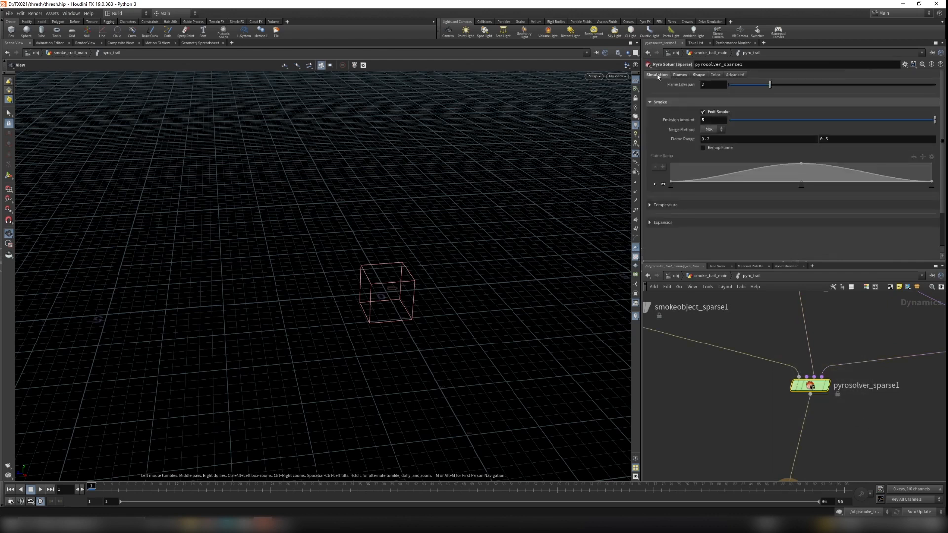
pyautogui.click(657, 75)
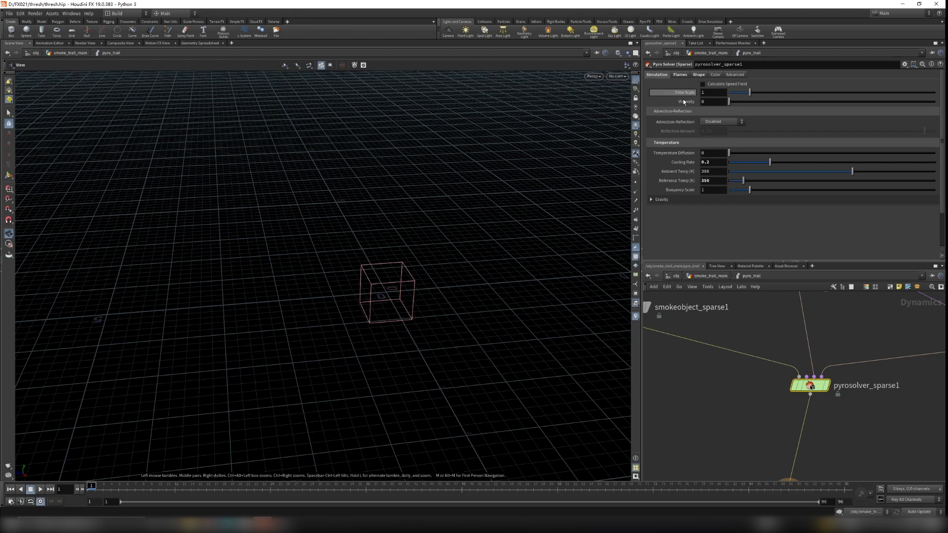
# Revert pyrosolver_sparse1's Cooling Rate to its default and undo that change
pyautogui.rightClick(680, 162)
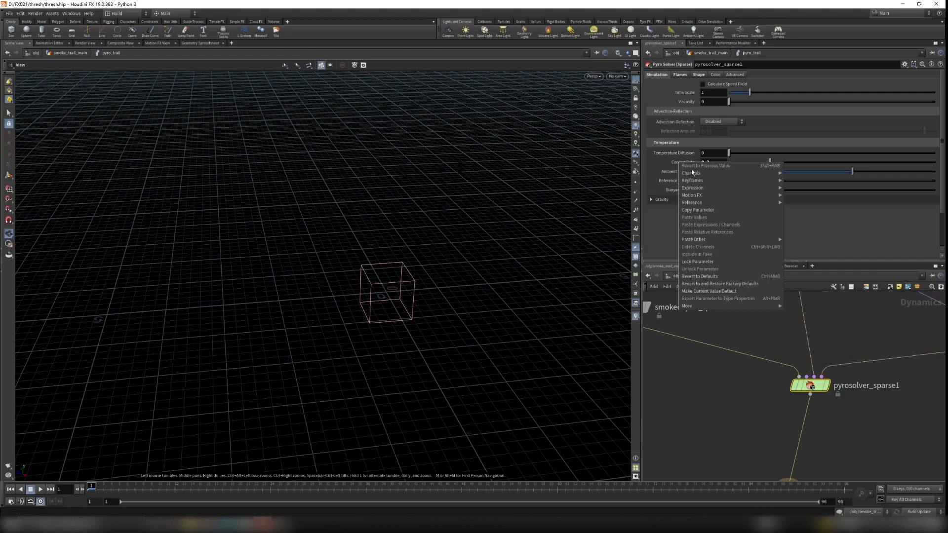
pyautogui.click(711, 276)
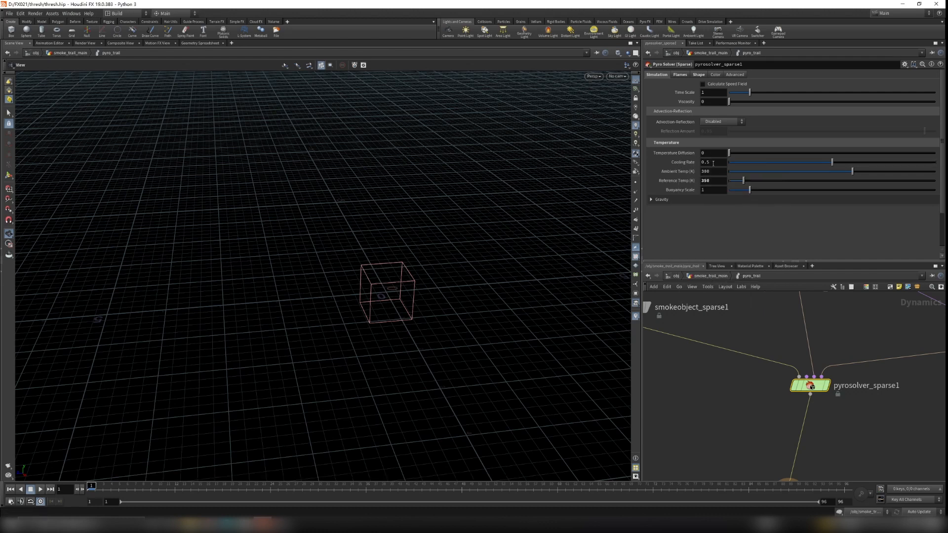
pyautogui.hotkey('ctrl', 'z')
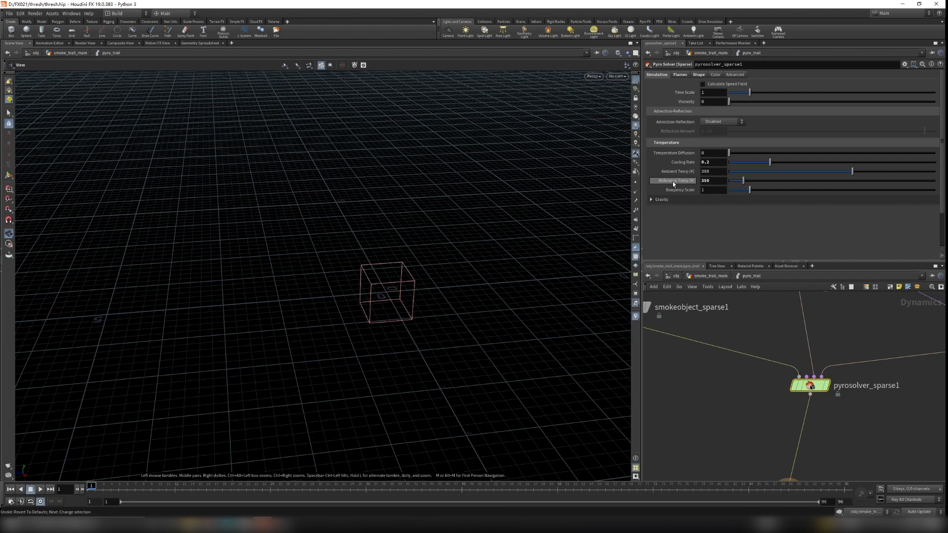
# Read the description of Reference Temp (K), try its default value, restore the custom one and inspect the container
pyautogui.moveTo(672, 182)
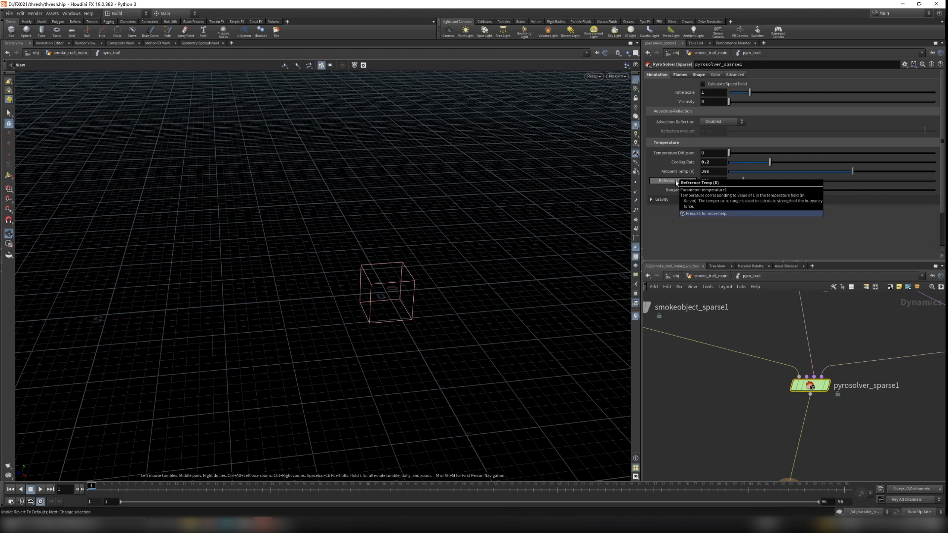
pyautogui.rightClick(675, 179)
pyautogui.click(701, 294)
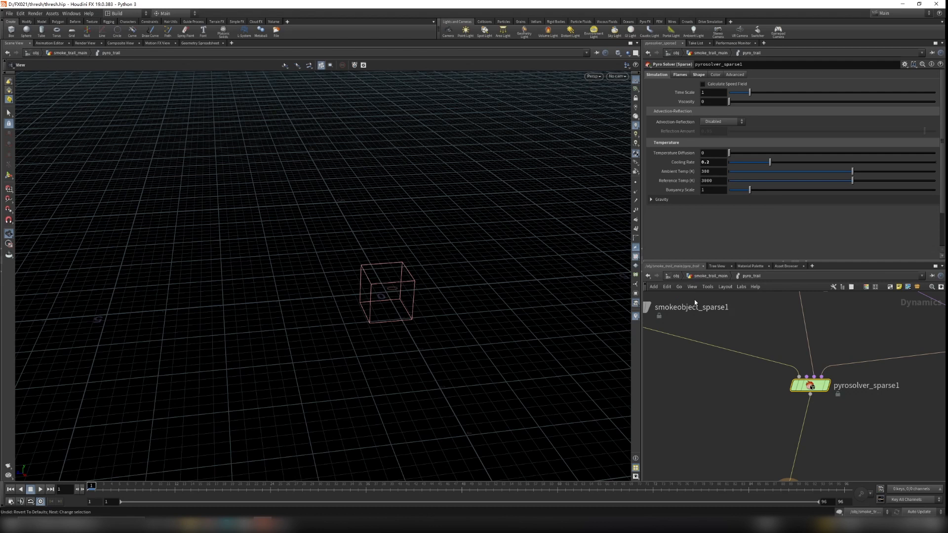
pyautogui.scroll(3, 386, 272)
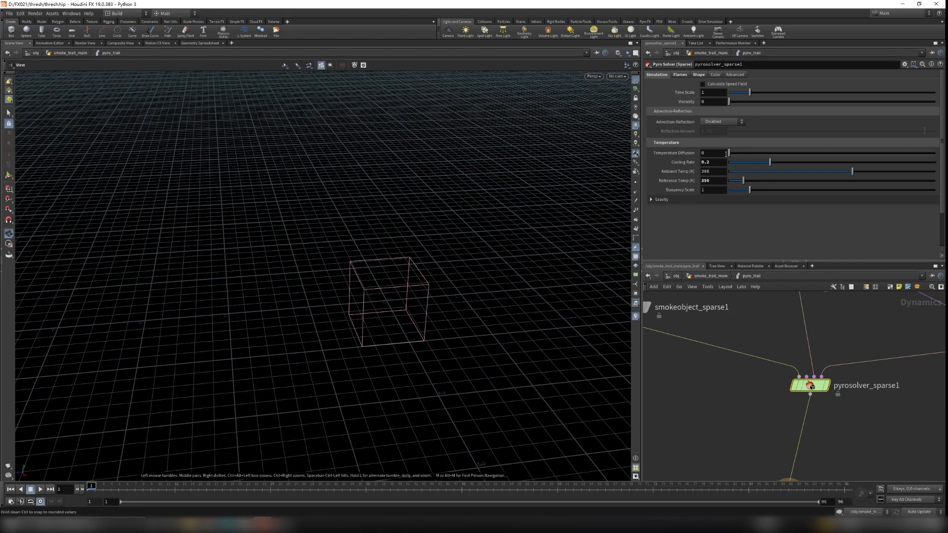
pyautogui.moveTo(419, 313); pyautogui.dragTo(461, 290)
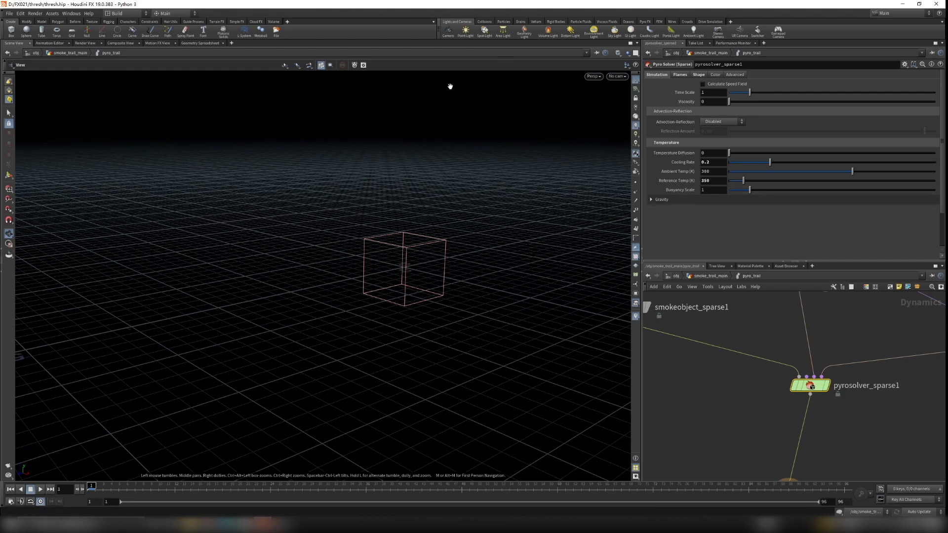
pyautogui.moveTo(458, 276); pyautogui.dragTo(451, 294, button='middle')
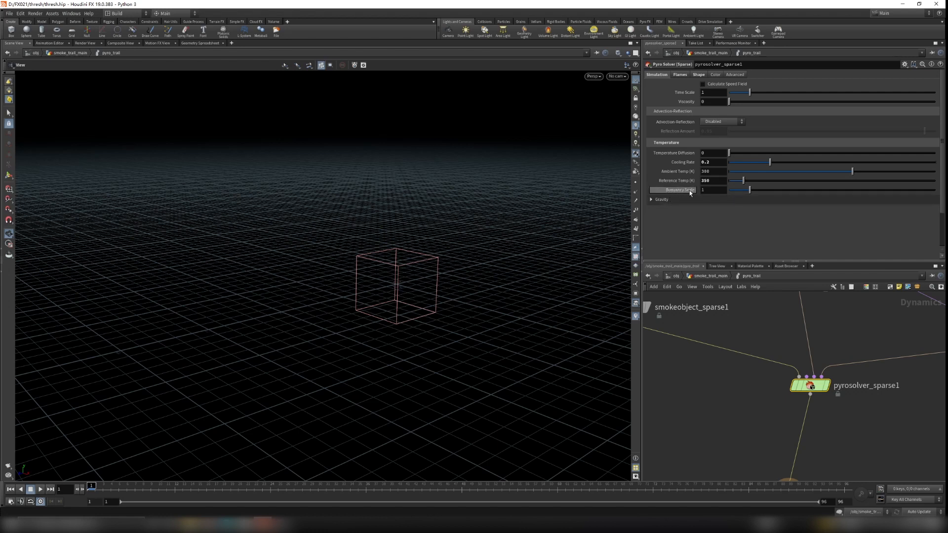
# Try a Buoyancy Scale of 0.77 on pyrosolver_sparse1 and undo it
pyautogui.click(706, 190)
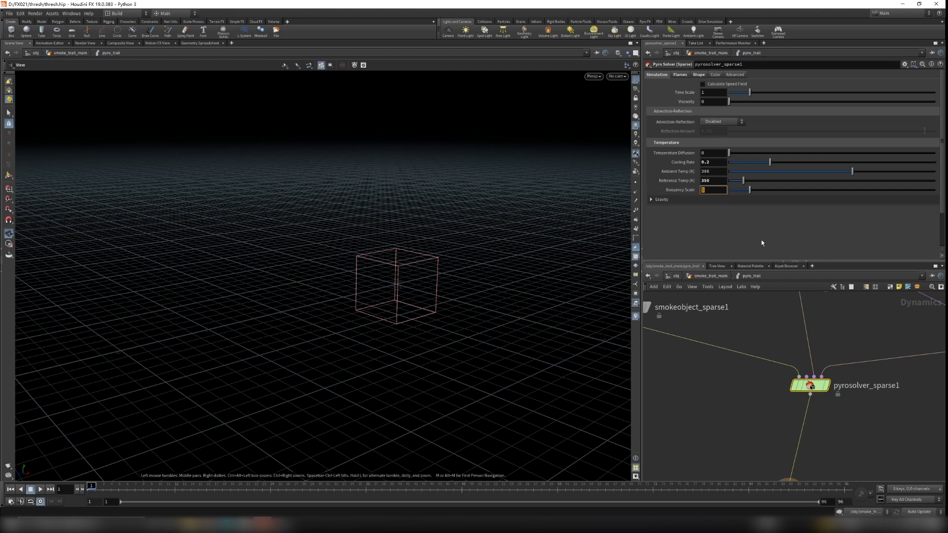
pyautogui.write('0.77')
pyautogui.press('Return')
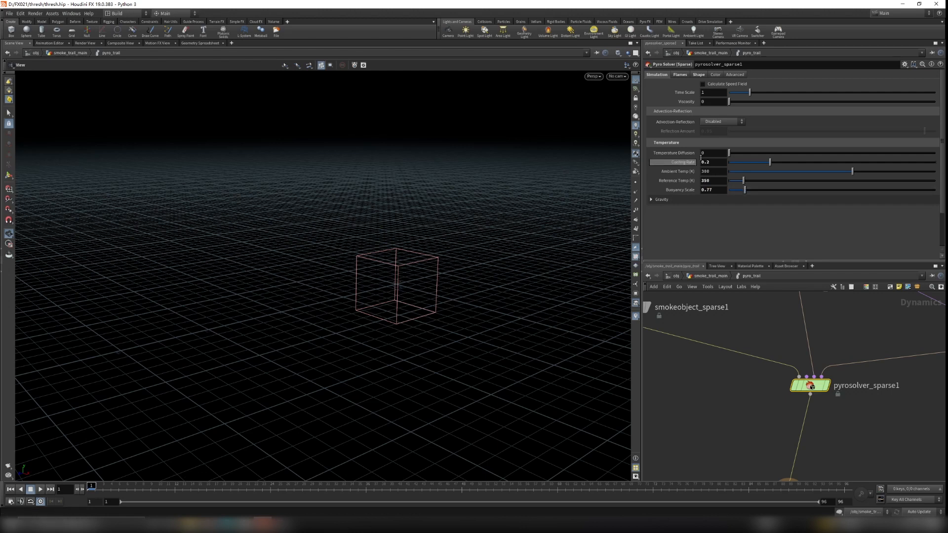
pyautogui.hotkey('ctrl', 'z')
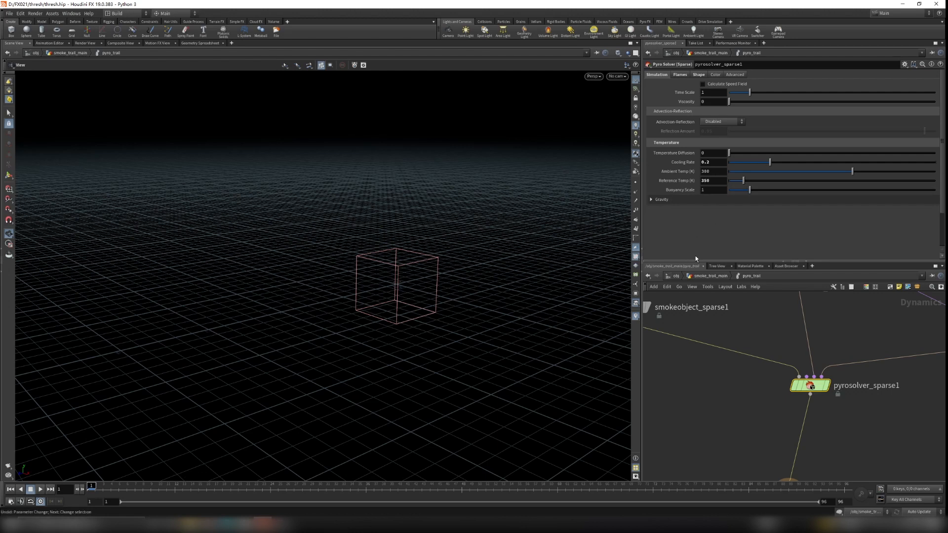
# Compare pyrosolver_sparse1's flame lifespan and smoke emission settings with the burn source scale of volumesource1
pyautogui.click(680, 75)
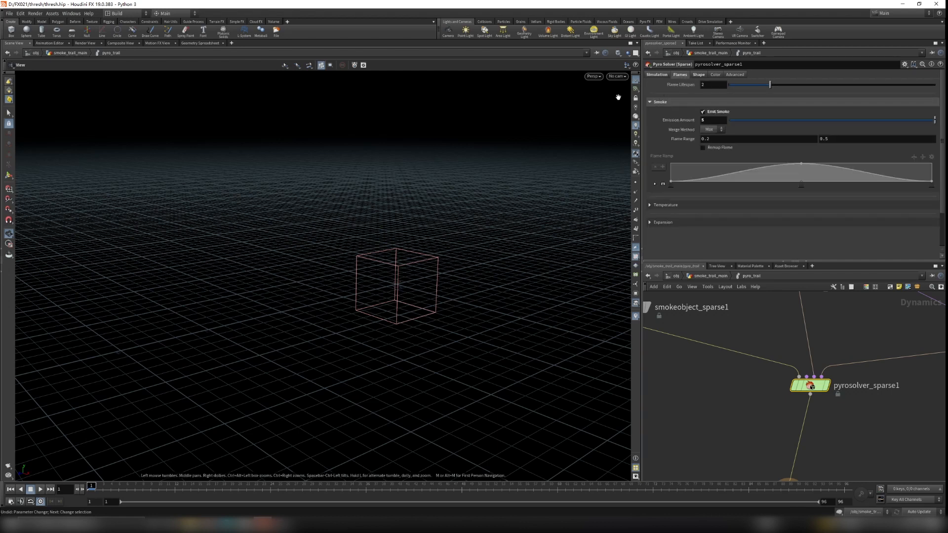
pyautogui.moveTo(760, 315); pyautogui.dragTo(706, 371, button='middle')
pyautogui.click(739, 332)
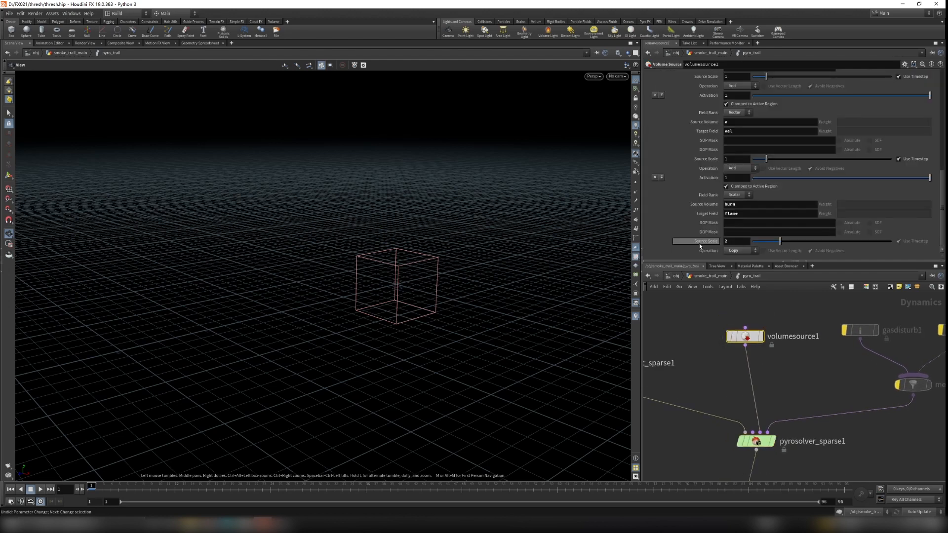
pyautogui.moveTo(710, 372); pyautogui.dragTo(746, 309, button='middle')
pyautogui.moveTo(743, 343); pyautogui.dragTo(758, 334, button='middle')
pyautogui.scroll(4, 412, 295)
pyautogui.scroll(1, 404, 294)
# Play the simulation from frame 1, inspect the first smoke trails up close and scrub through the early frames
pyautogui.click(41, 489)
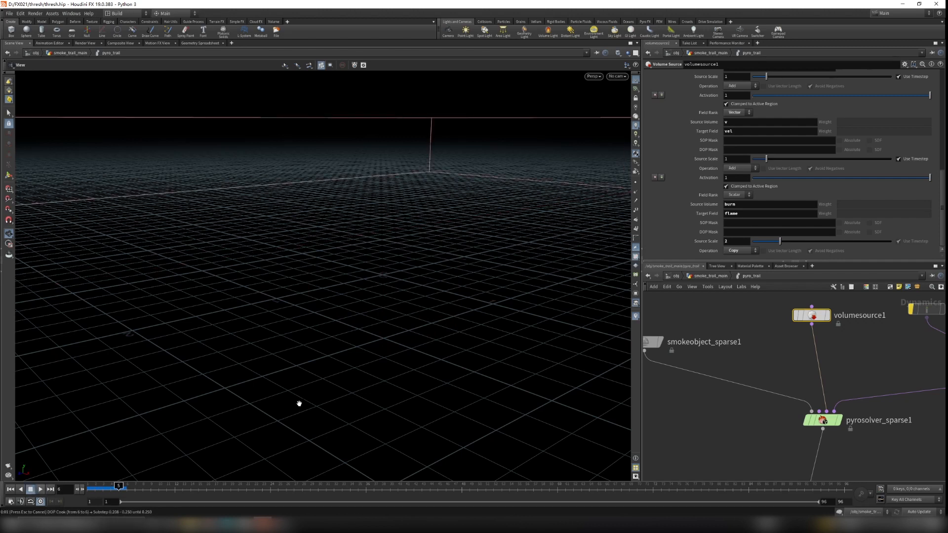
pyautogui.moveTo(370, 391); pyautogui.dragTo(390, 410)
pyautogui.moveTo(390, 410); pyautogui.dragTo(180, 453, button='right')
pyautogui.moveTo(225, 432); pyautogui.dragTo(304, 362, button='middle')
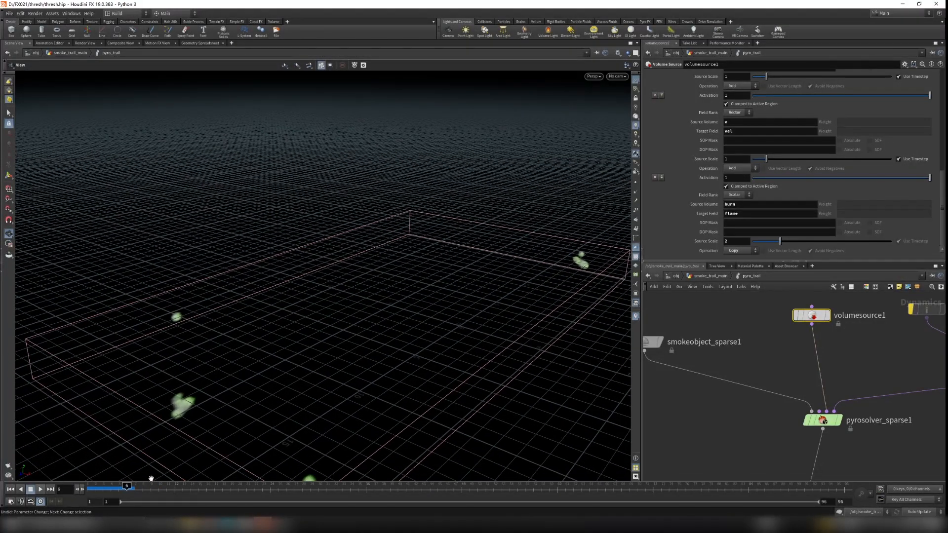
pyautogui.moveTo(121, 486)
pyautogui.mouseDown()
pyautogui.moveTo(106, 486)
pyautogui.moveTo(135, 486)
pyautogui.mouseUp()
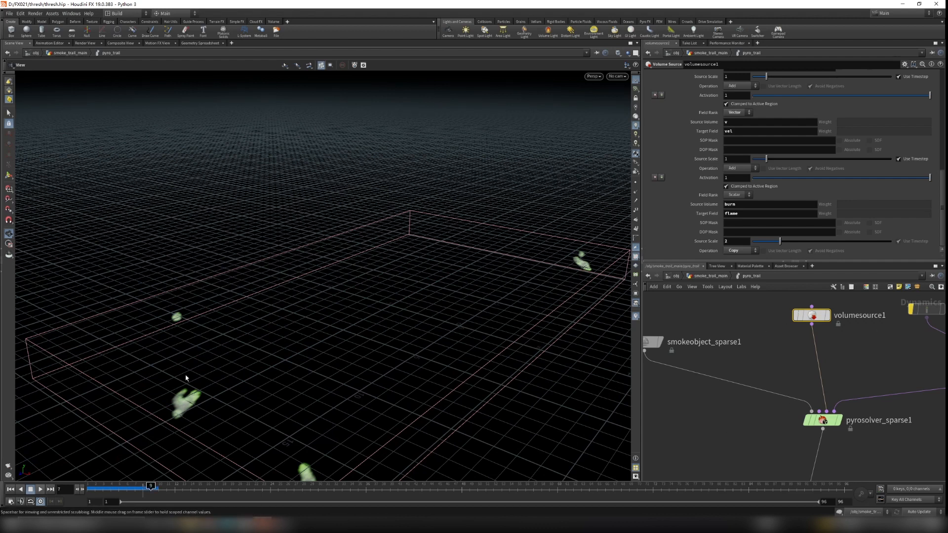
# Select pyrosolver_sparse1, examine its flame settings against the simulated trails and expand its Expansion section
pyautogui.moveTo(674, 355); pyautogui.dragTo(708, 351, button='middle')
pyautogui.scroll(1, 825, 321)
pyautogui.moveTo(825, 321); pyautogui.dragTo(783, 353, button='middle')
pyautogui.moveTo(762, 403); pyautogui.dragTo(865, 399, button='middle')
pyautogui.click(829, 435)
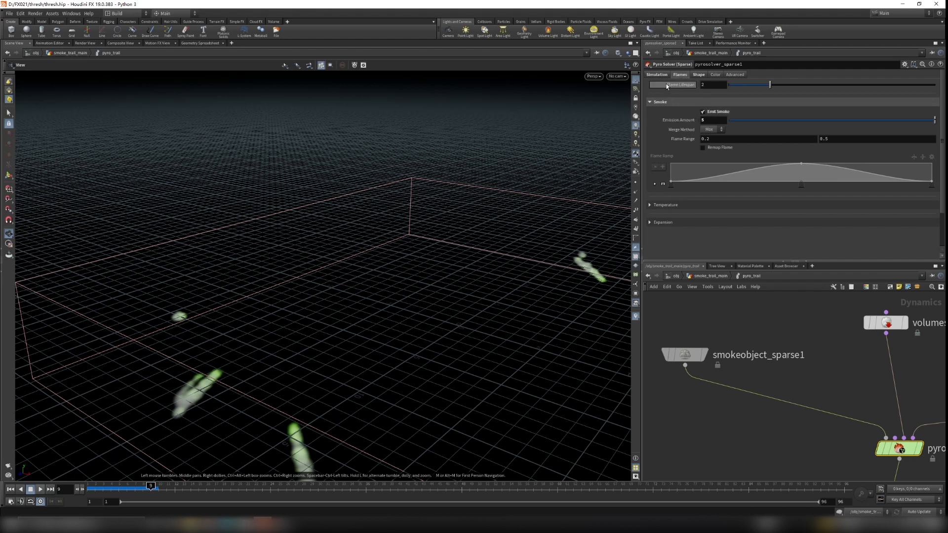
pyautogui.moveTo(184, 304); pyautogui.dragTo(345, 333)
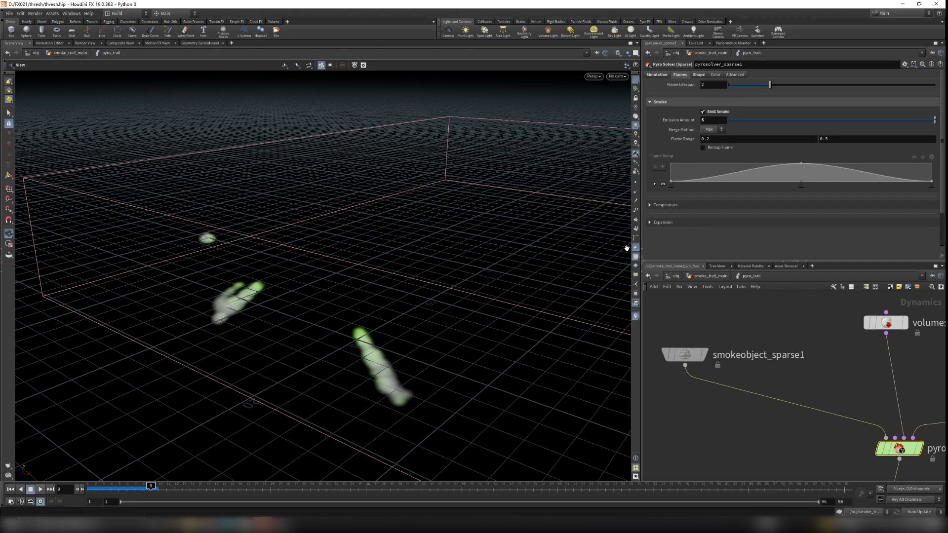
pyautogui.scroll(2, 343, 360)
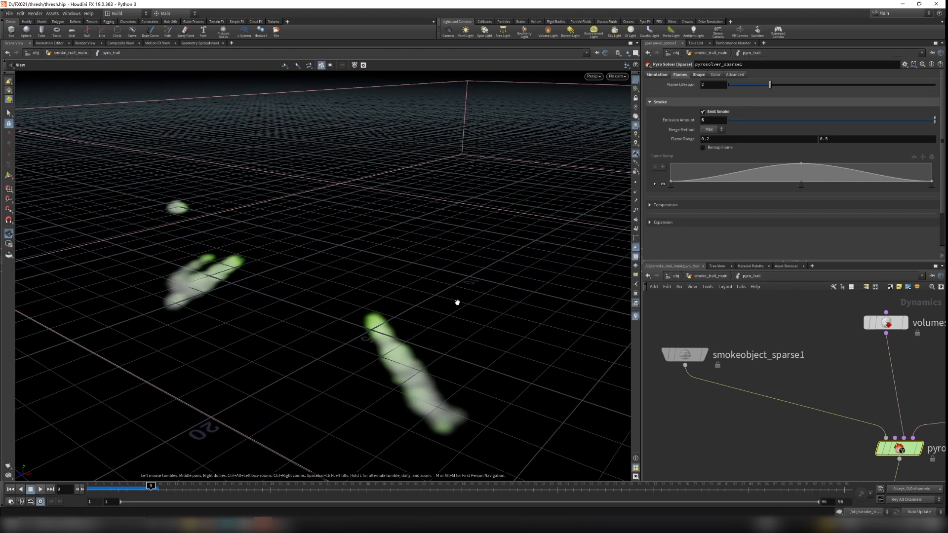
pyautogui.click(650, 223)
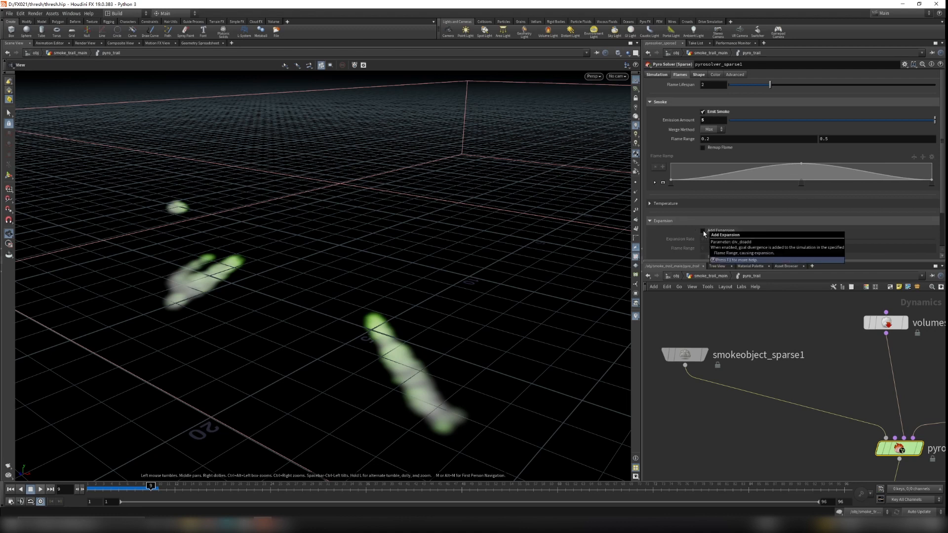
# Collapse pyrosolver_sparse1's Expansion section and check the flame Temperature section
pyautogui.click(651, 222)
pyautogui.click(650, 203)
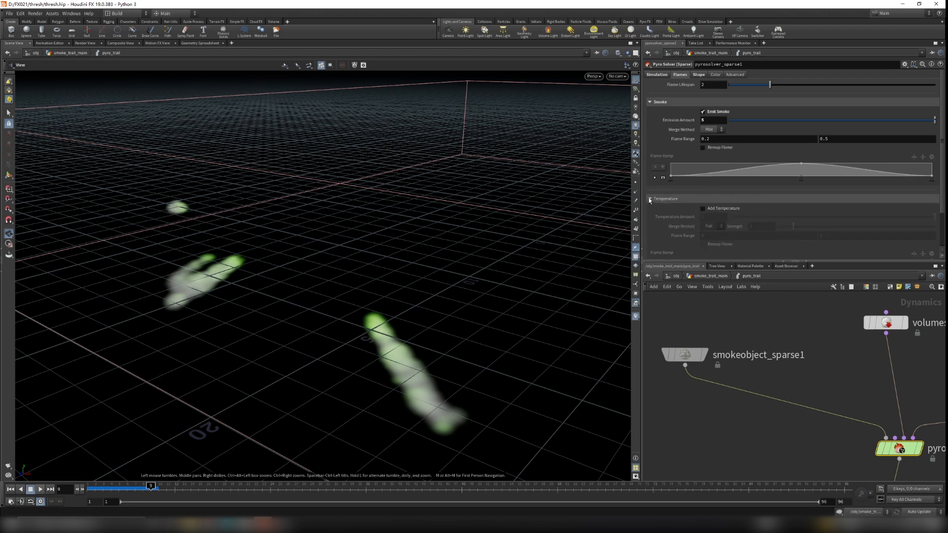
pyautogui.click(650, 200)
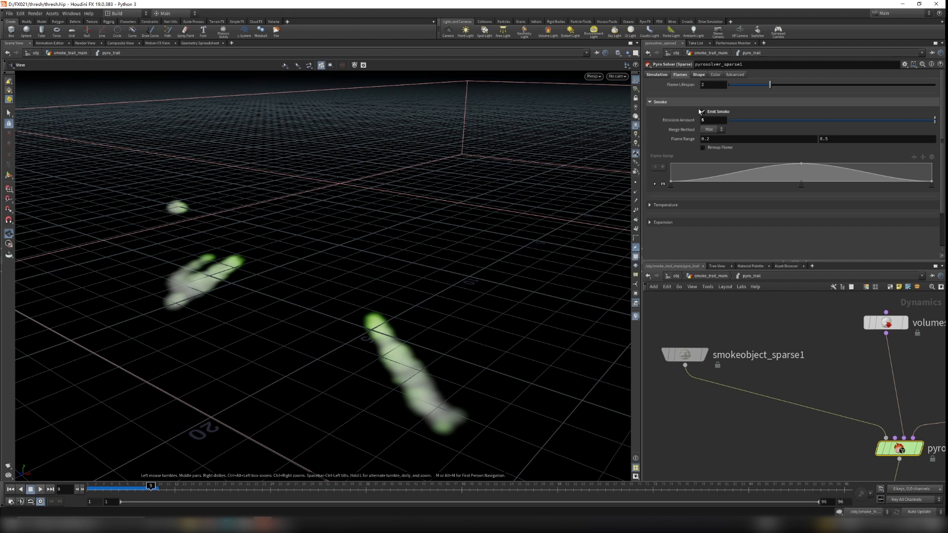
# Review pyrosolver_sparse1's Shape settings and the gasdisturb1, gasturbulence1 and merge1 nodes connected to it
pyautogui.press('h')
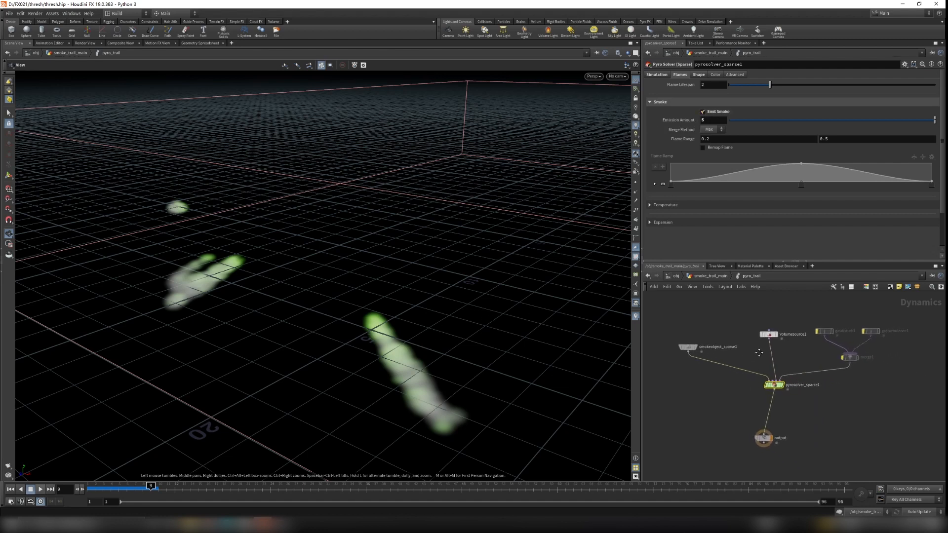
pyautogui.scroll(2, 732, 358)
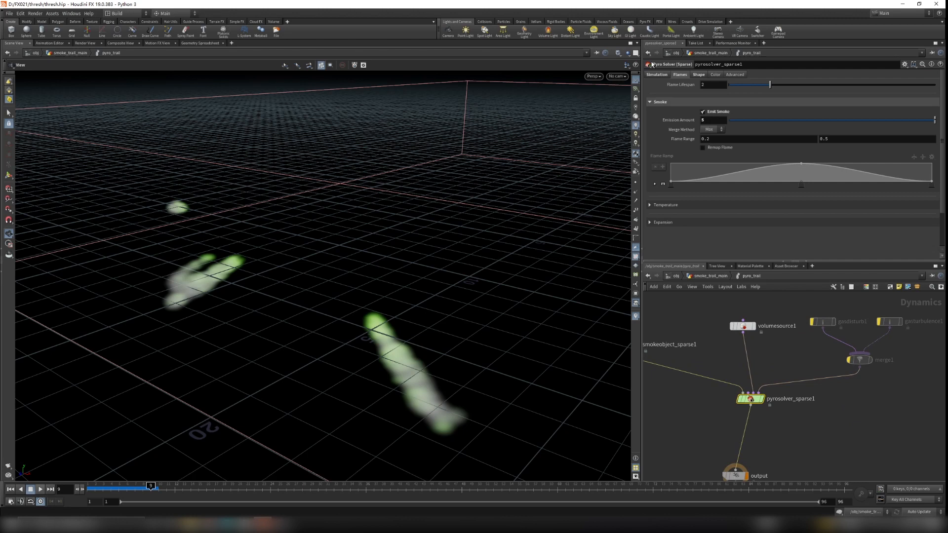
pyautogui.click(699, 75)
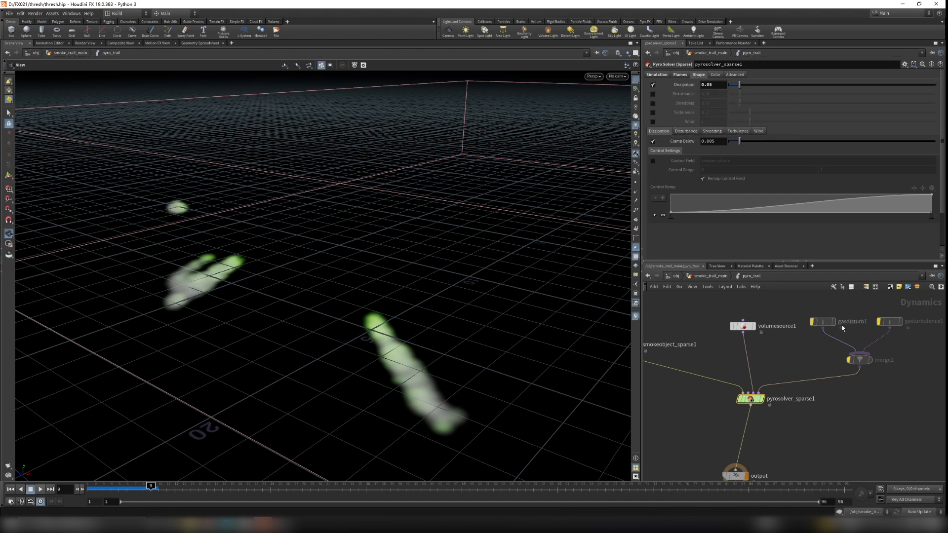
pyautogui.moveTo(799, 295); pyautogui.dragTo(903, 355)
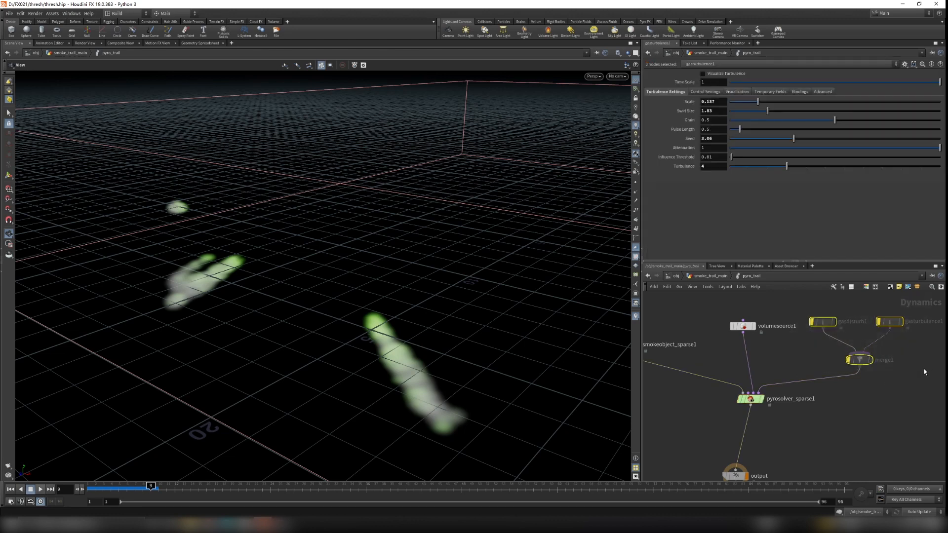
pyautogui.moveTo(915, 388); pyautogui.dragTo(850, 342)
pyautogui.click(819, 322)
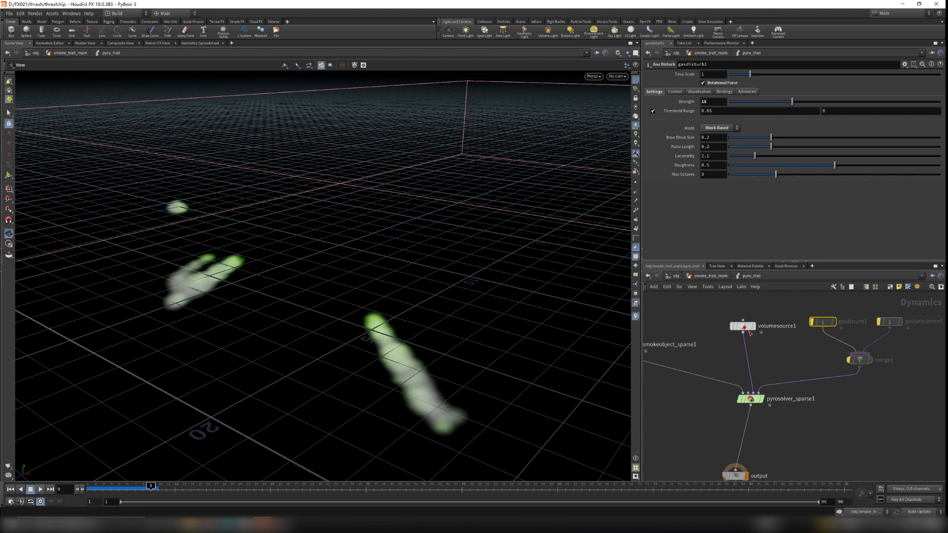
# Select pyrosolver_sparse1 and examine its built-in Disturbance settings under Shape
pyautogui.moveTo(709, 305)
pyautogui.mouseDown()
pyautogui.moveTo(781, 345)
pyautogui.moveTo(726, 297)
pyautogui.mouseUp()
pyautogui.moveTo(728, 360); pyautogui.dragTo(784, 415)
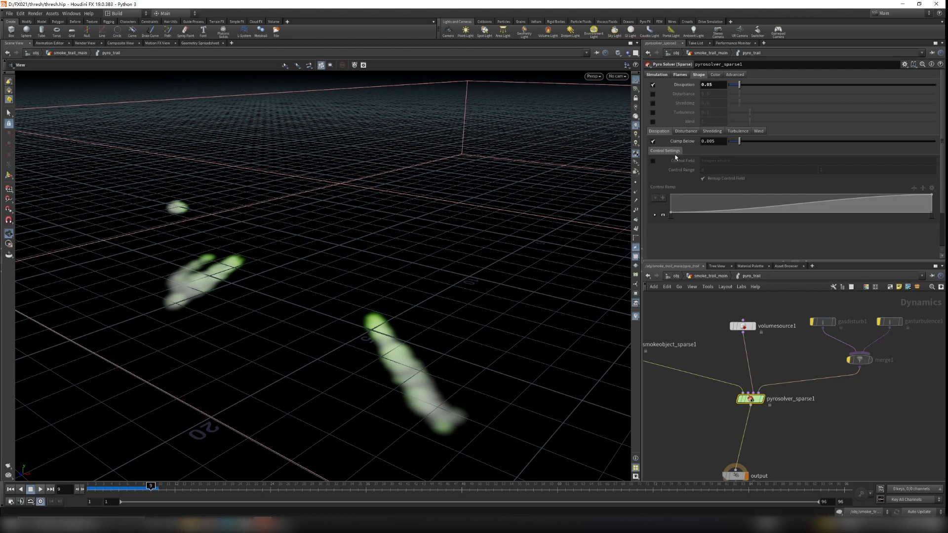
pyautogui.click(689, 131)
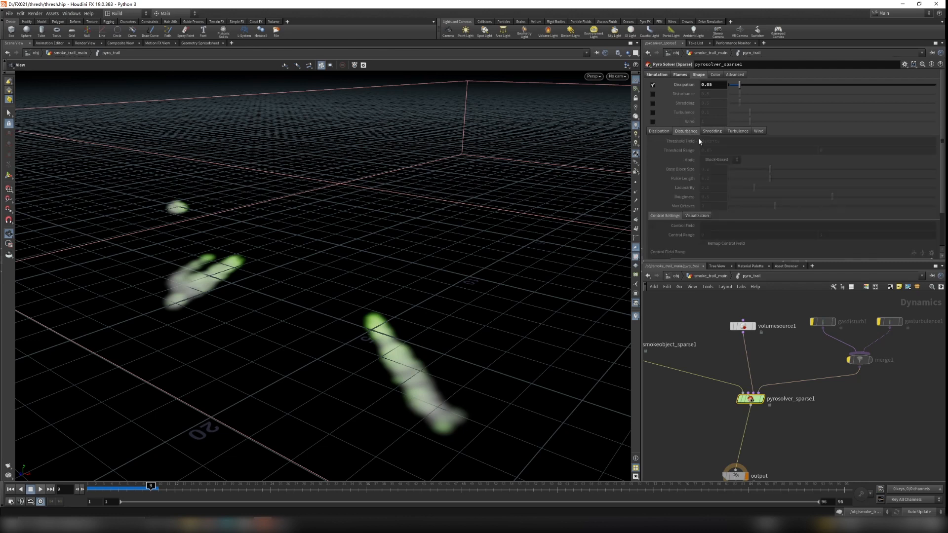
pyautogui.scroll(-2, 705, 232)
pyautogui.scroll(2, 703, 230)
pyautogui.scroll(-2, 692, 175)
pyautogui.scroll(1, 692, 172)
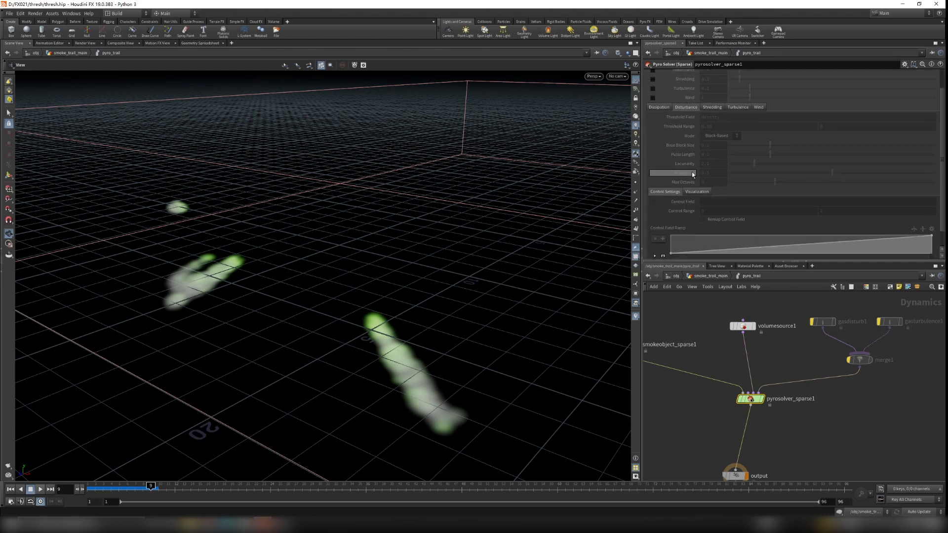
# Compare the parameters of gasdisturb1 with the Disturbance settings of pyrosolver_sparse1
pyautogui.click(823, 322)
pyautogui.scroll(1, 840, 328)
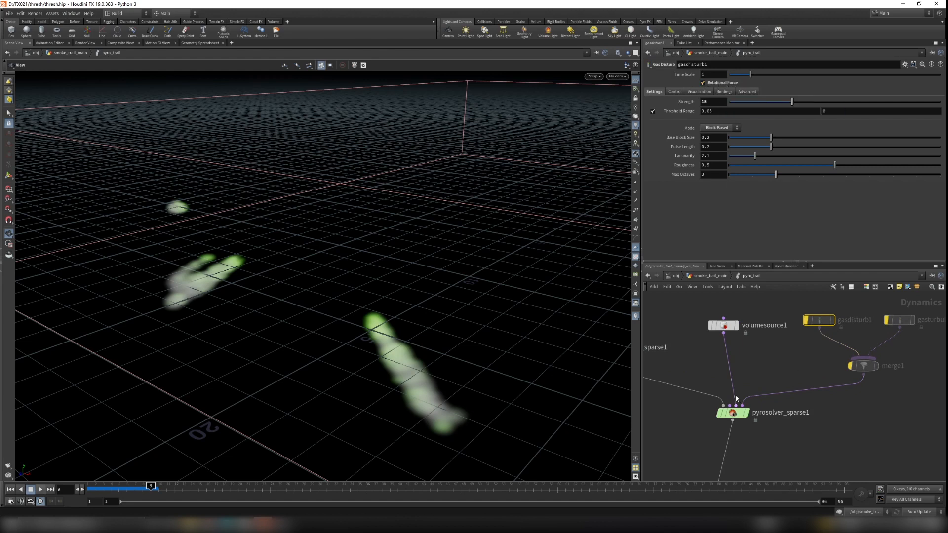
pyautogui.click(723, 325)
pyautogui.click(732, 412)
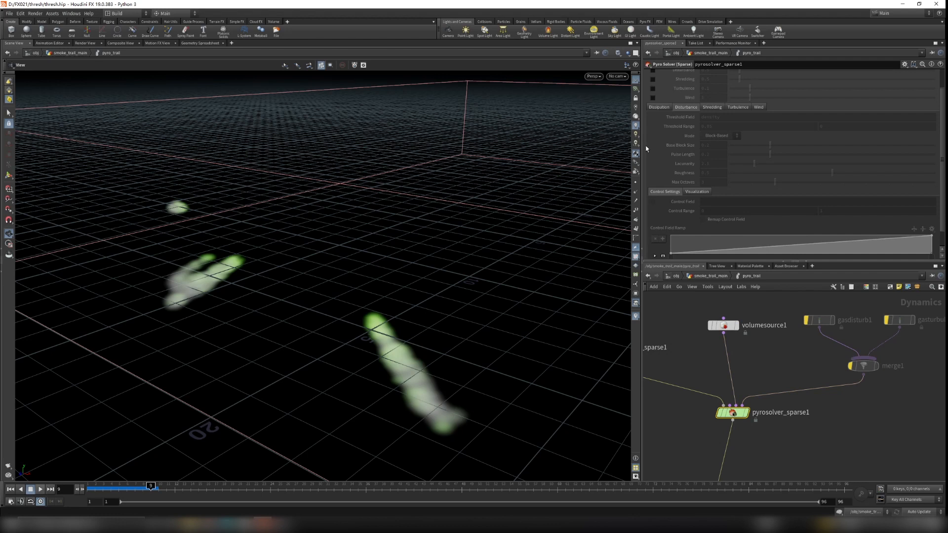
pyautogui.scroll(3, 688, 126)
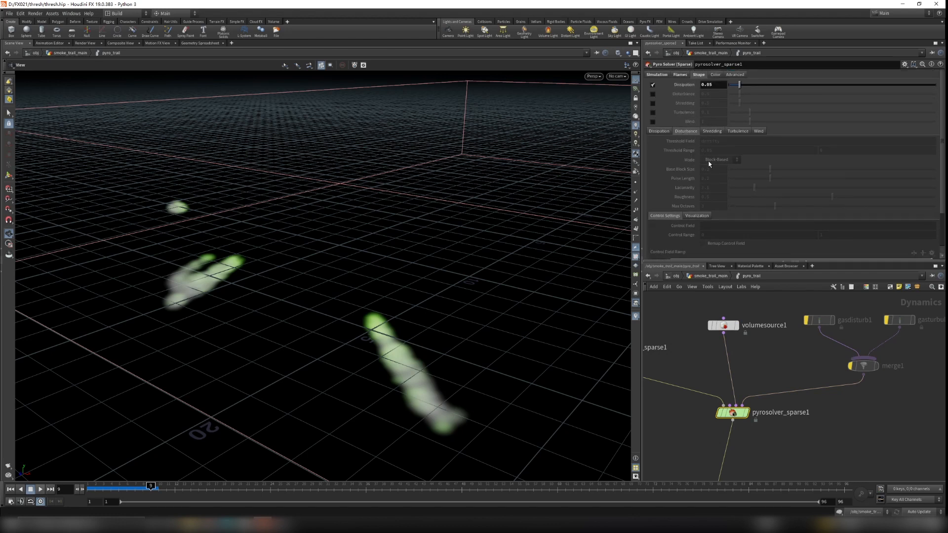
pyautogui.scroll(-3, 710, 164)
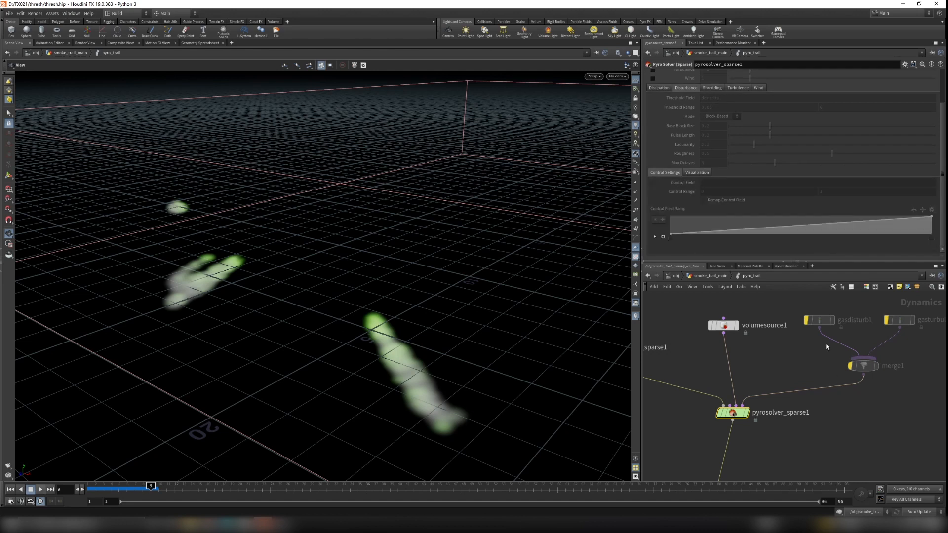
pyautogui.click(818, 320)
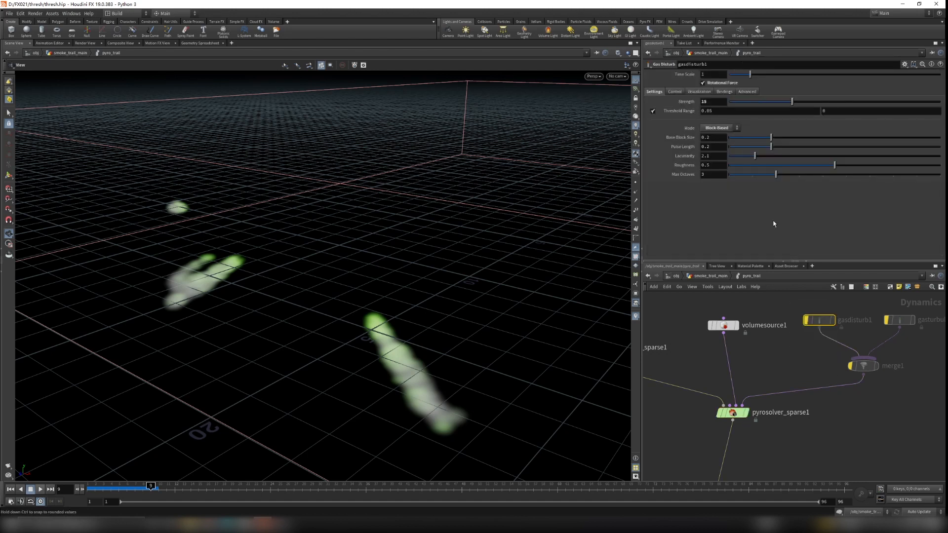
# Inspect gasturbulence1's turbulence settings and follow its connection to the Forces input of pyrosolver_sparse1
pyautogui.moveTo(768, 370); pyautogui.dragTo(774, 371, button='middle')
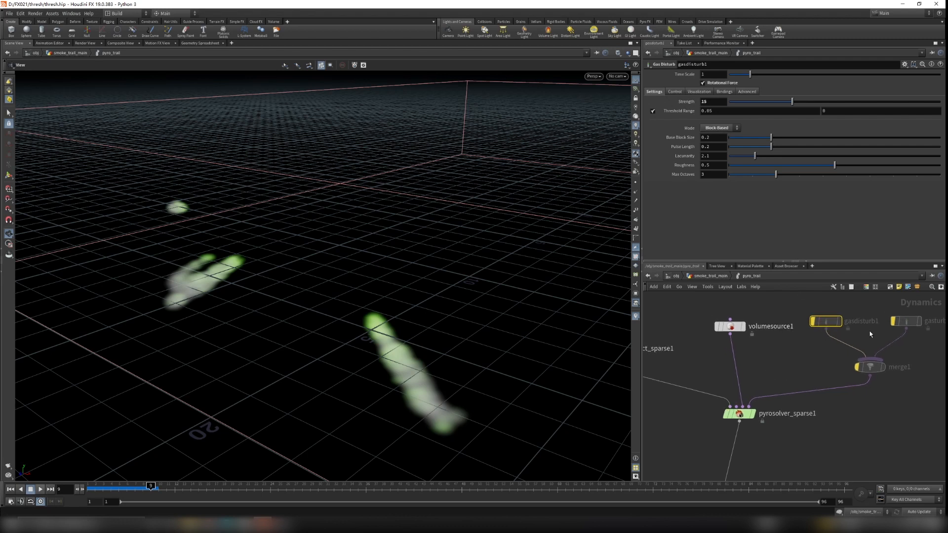
pyautogui.moveTo(870, 334); pyautogui.dragTo(854, 338, button='middle')
pyautogui.click(884, 324)
pyautogui.moveTo(772, 376); pyautogui.dragTo(798, 380, button='middle')
pyautogui.scroll(3, 741, 412)
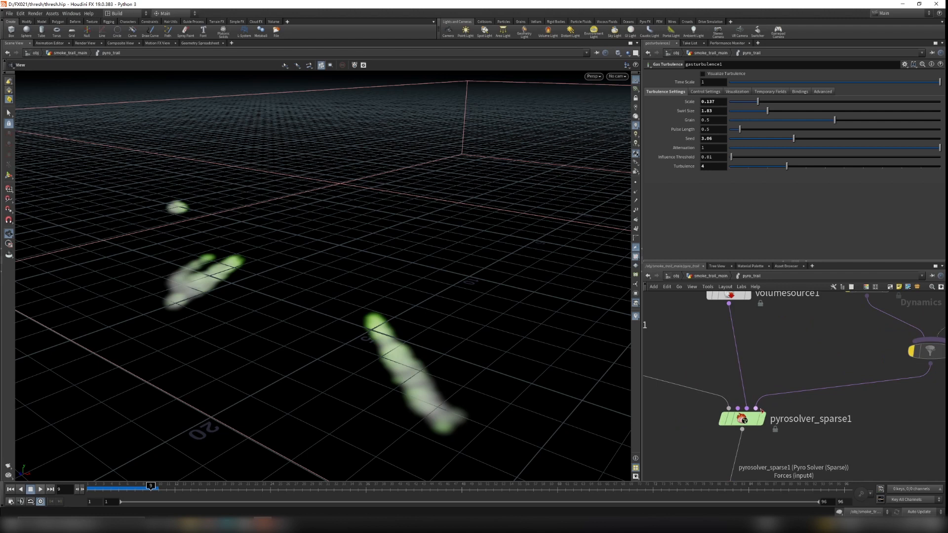
pyautogui.click(740, 365)
pyautogui.moveTo(725, 337); pyautogui.dragTo(805, 400, button='middle')
# Select pyrosolver_sparse1 and review its Shape, Color, Flames and Simulation settings
pyautogui.click(804, 400)
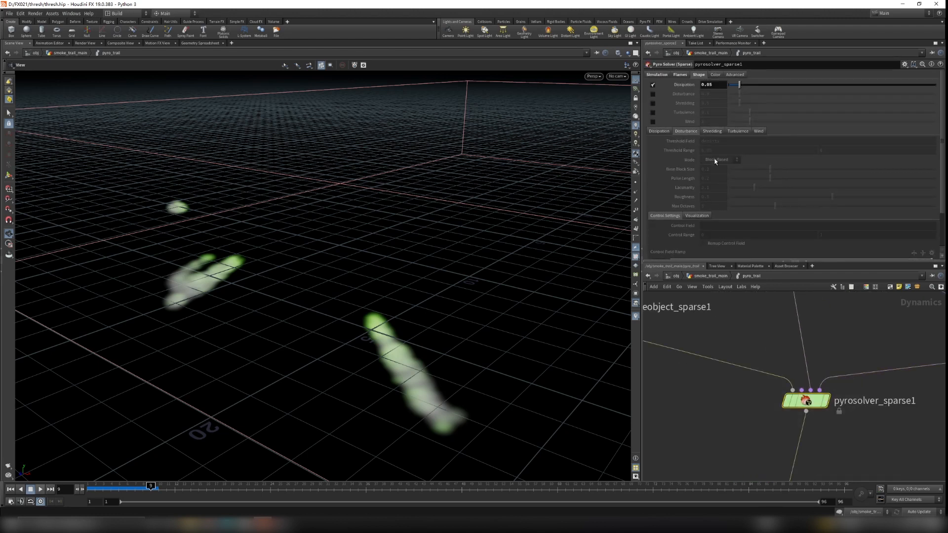
pyautogui.click(680, 74)
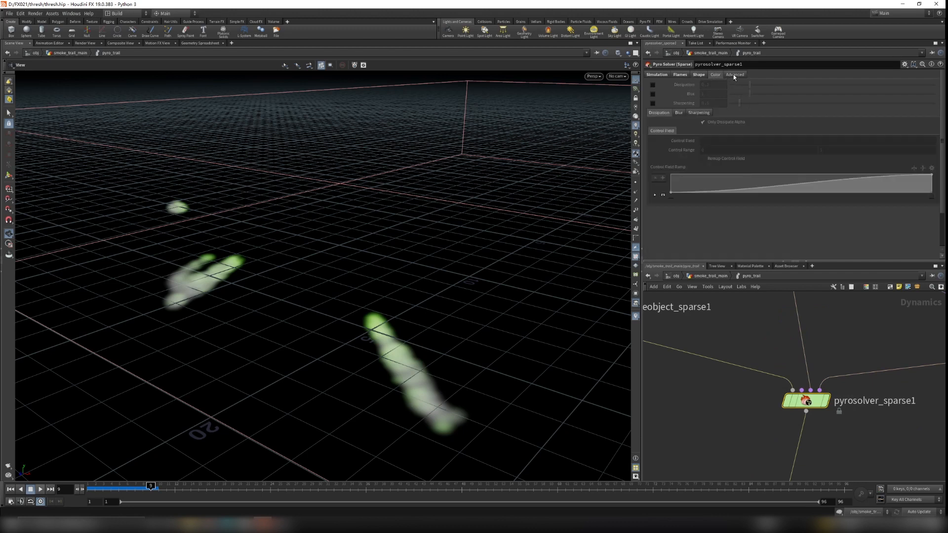
pyautogui.click(694, 75)
pyautogui.click(685, 76)
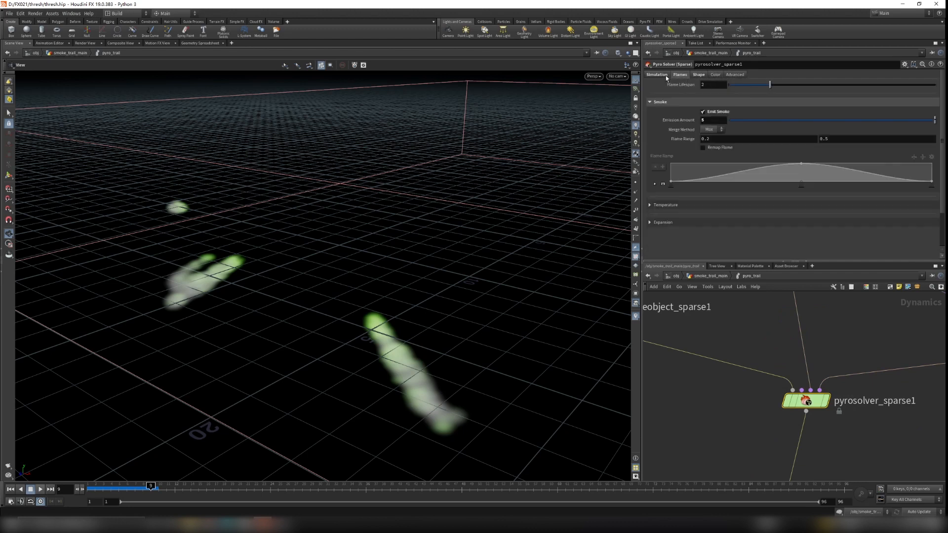
pyautogui.click(665, 75)
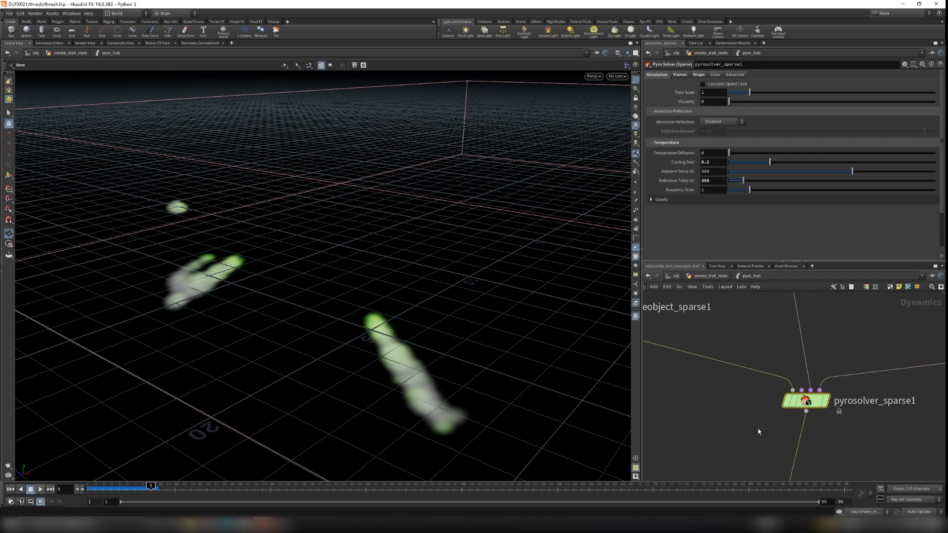
# Switch smokeobject_sparse1's visualization from Multi Field to Density and inspect the smoke trails up close
pyautogui.moveTo(759, 432); pyautogui.dragTo(753, 356, button='middle')
pyautogui.scroll(-2, 753, 356)
pyautogui.scroll(3, 238, 295)
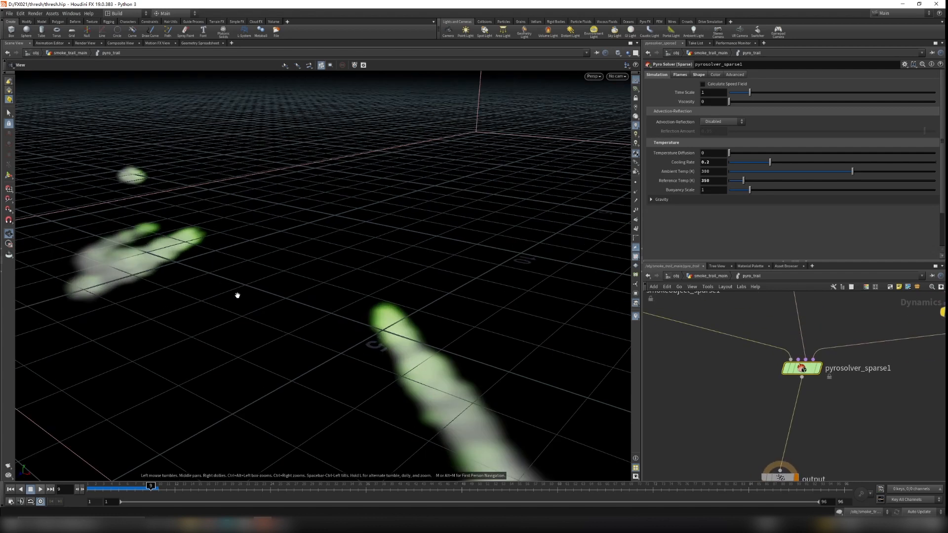
pyautogui.moveTo(269, 304); pyautogui.dragTo(211, 257)
pyautogui.moveTo(229, 289); pyautogui.dragTo(227, 380)
pyautogui.moveTo(751, 397); pyautogui.dragTo(822, 460, button='middle')
pyautogui.moveTo(719, 363); pyautogui.dragTo(702, 342)
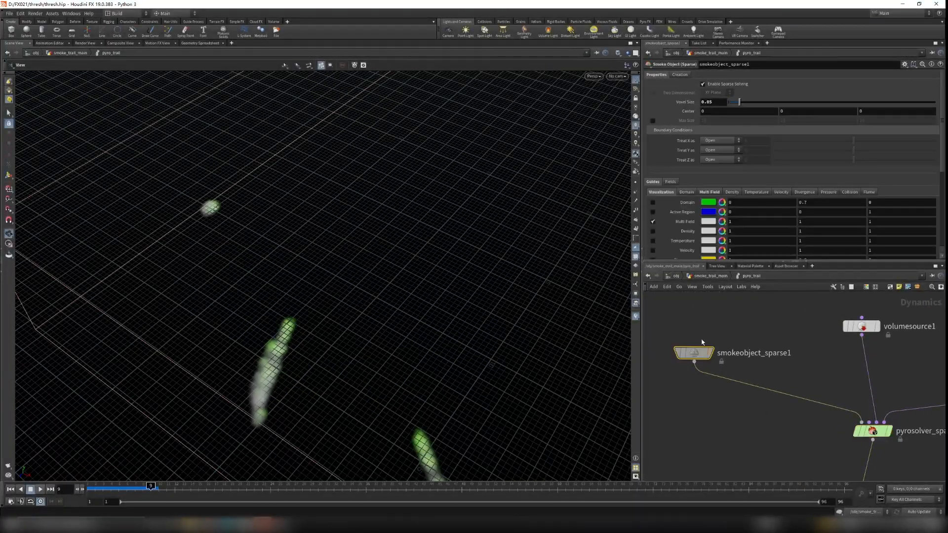
pyautogui.scroll(-1, 666, 230)
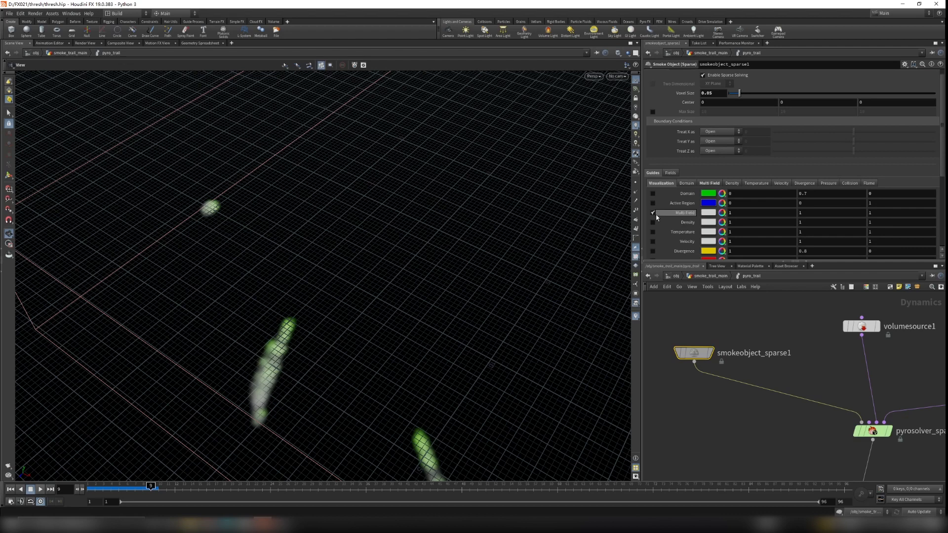
pyautogui.click(653, 213)
pyautogui.click(653, 223)
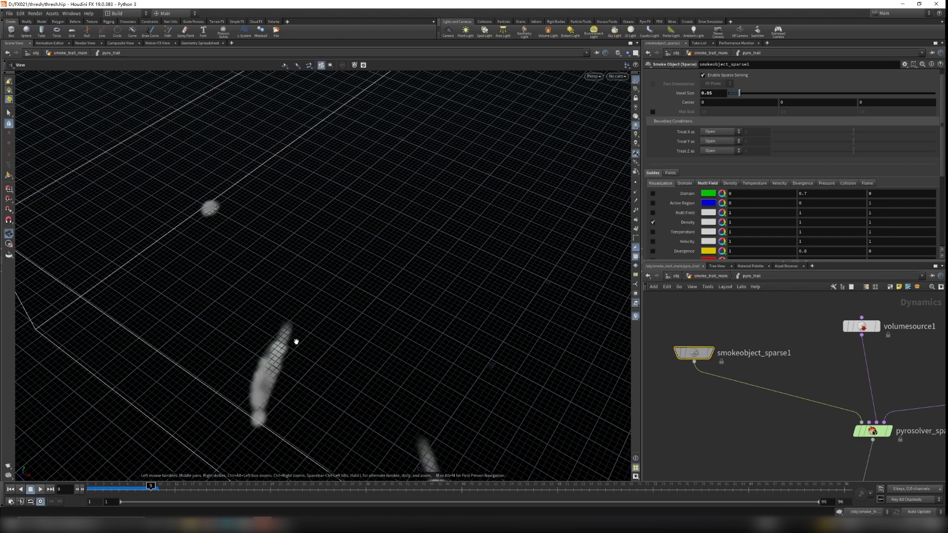
pyautogui.scroll(5, 294, 339)
pyautogui.moveTo(294, 339); pyautogui.dragTo(363, 364)
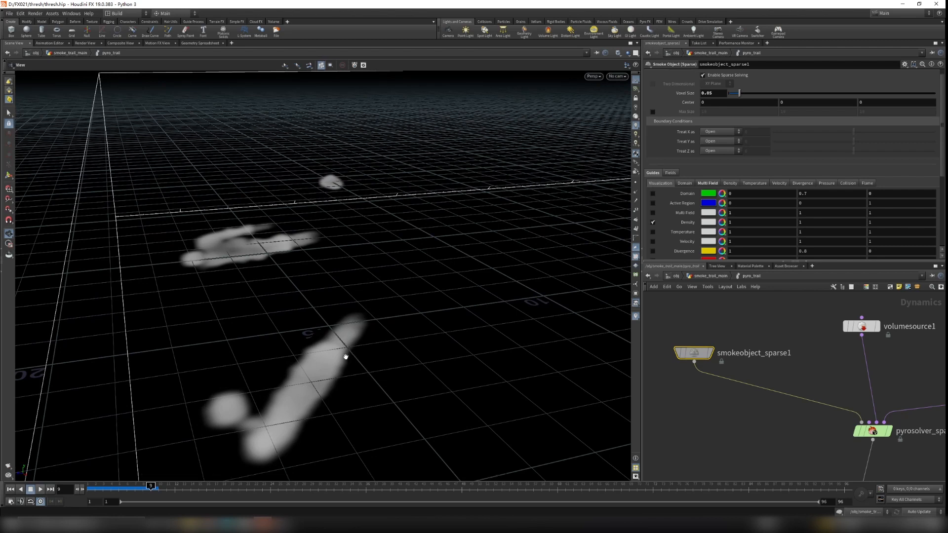
# Check volumesource1's burn-to-flame source settings against the density-only smoke trails
pyautogui.moveTo(943, 366); pyautogui.dragTo(792, 367, button='middle')
pyautogui.click(703, 327)
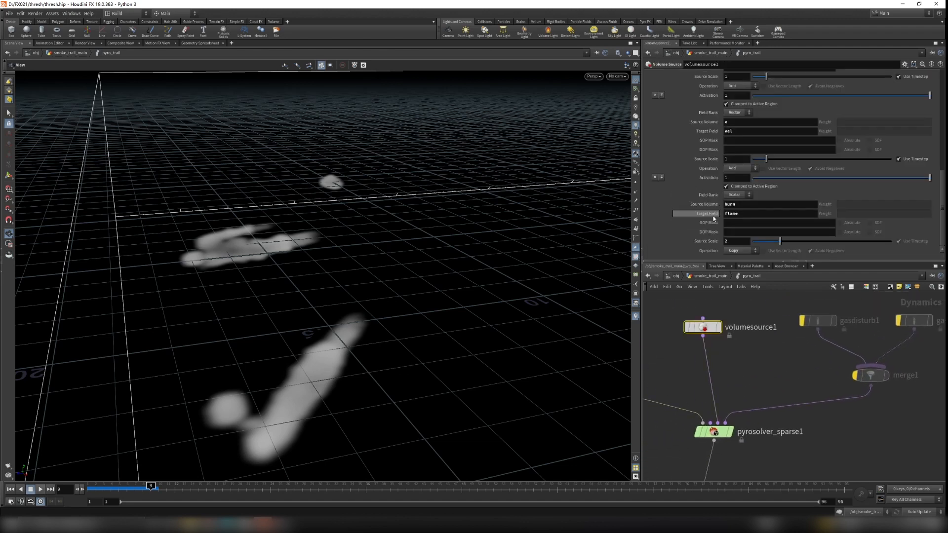
pyautogui.moveTo(689, 370); pyautogui.dragTo(875, 377, button='middle')
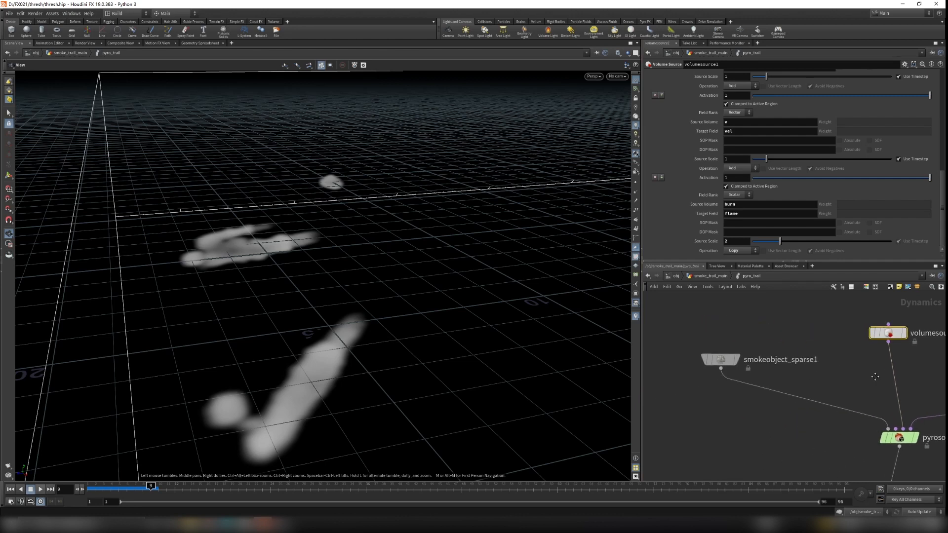
pyautogui.moveTo(383, 355); pyautogui.dragTo(302, 328)
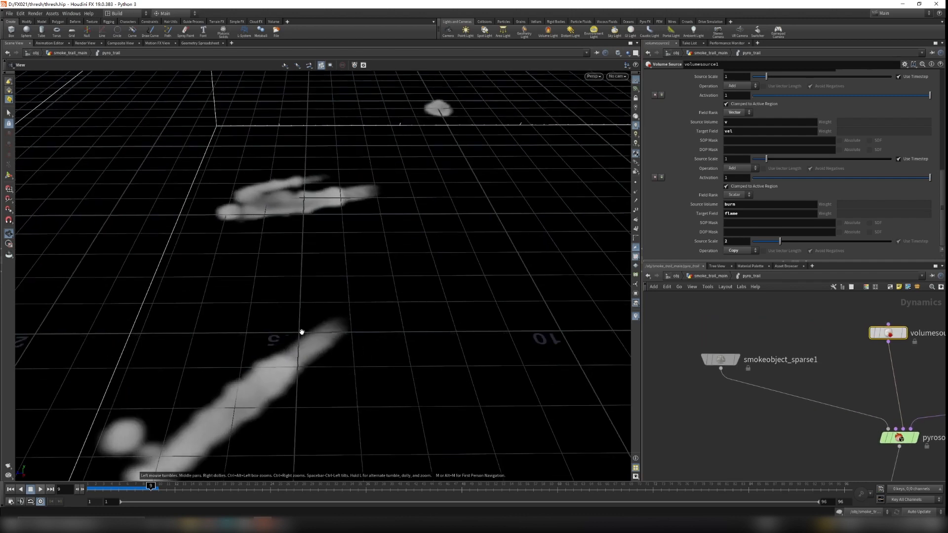
# Turn off smokeobject_sparse1's Density guide and turn its Multi Field visualization back on
pyautogui.moveTo(862, 474); pyautogui.dragTo(812, 454, button='middle')
pyautogui.moveTo(674, 330); pyautogui.dragTo(719, 381)
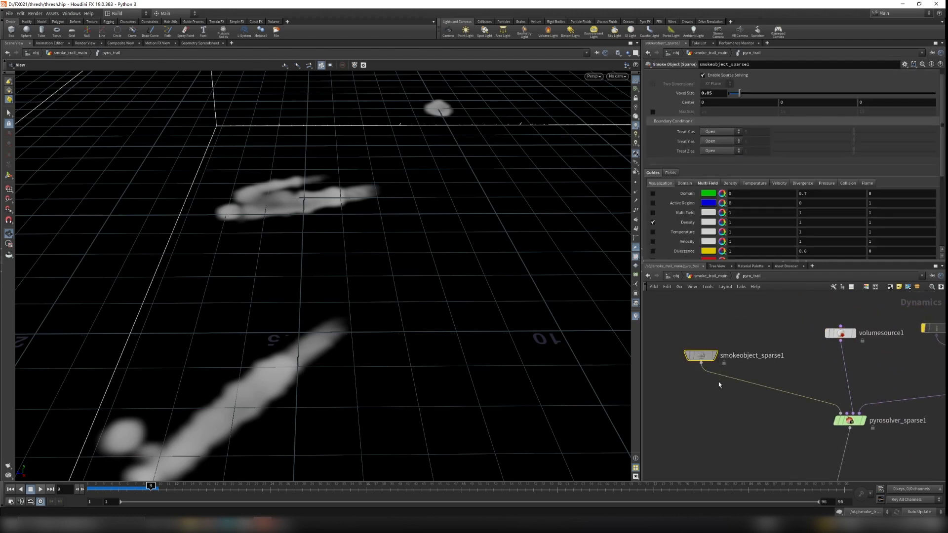
pyautogui.click(653, 222)
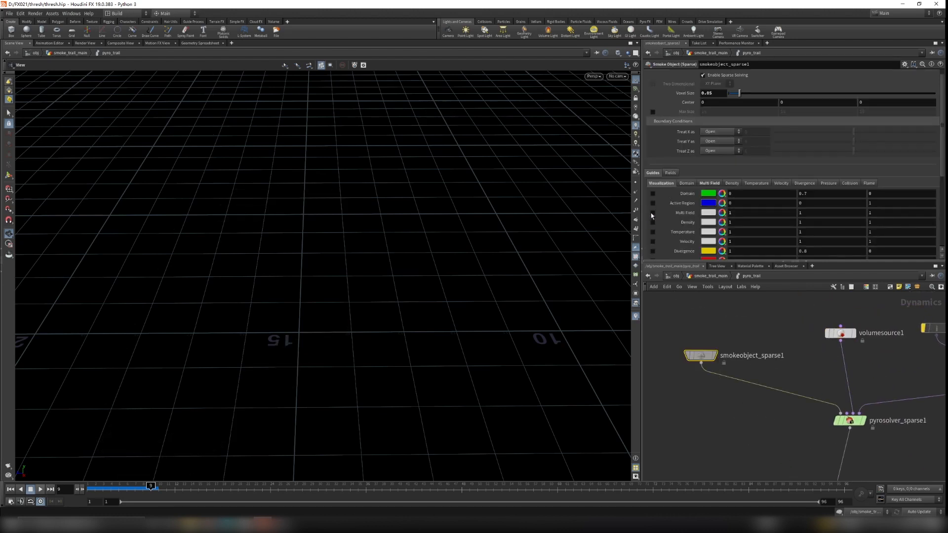
pyautogui.click(652, 212)
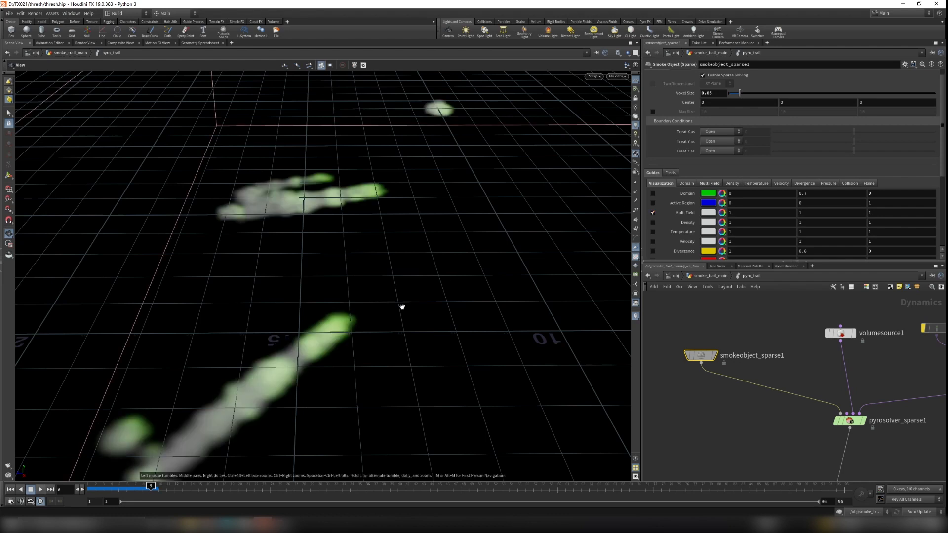
pyautogui.moveTo(332, 353)
pyautogui.mouseDown(button='middle')
pyautogui.moveTo(355, 324)
pyautogui.moveTo(331, 338)
pyautogui.mouseUp(button='middle')
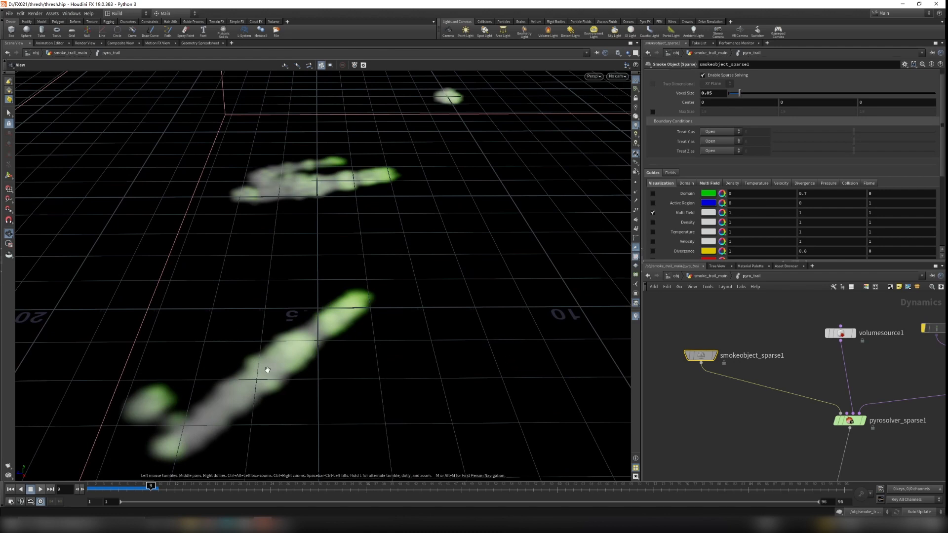
# Examine the Emission and Smoke settings of smokeobject_sparse1's Multi Field guide
pyautogui.click(707, 182)
pyautogui.scroll(-2, 666, 217)
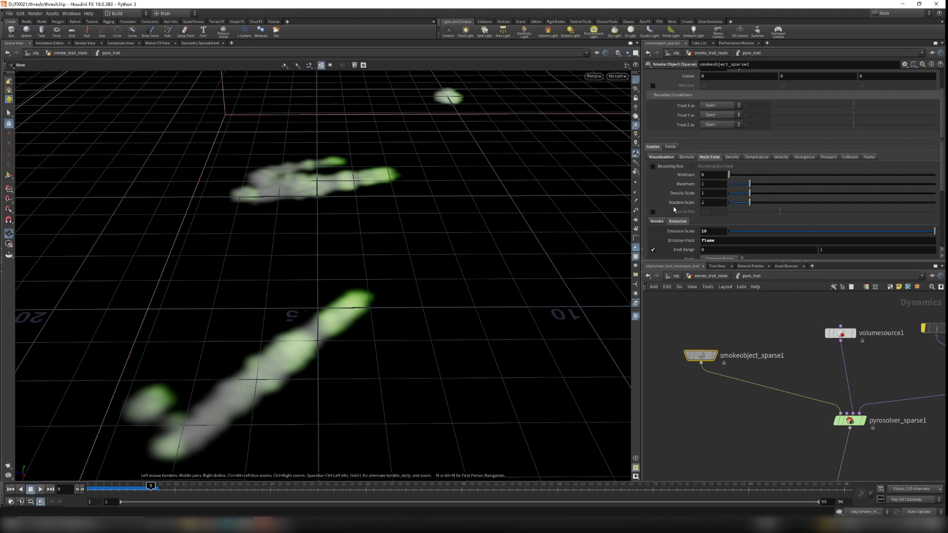
pyautogui.scroll(-2, 664, 212)
pyautogui.click(658, 197)
pyautogui.scroll(-2, 675, 207)
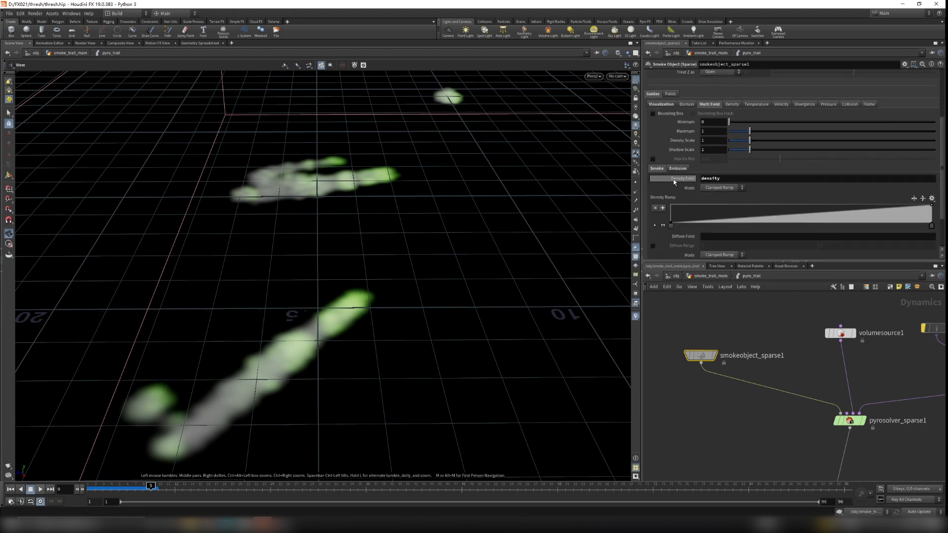
# Review the Density Field in the Multi Field guide's smoke settings and its Emission Field and Emission Color Field settings
pyautogui.doubleClick(710, 178)
pyautogui.scroll(-2, 679, 203)
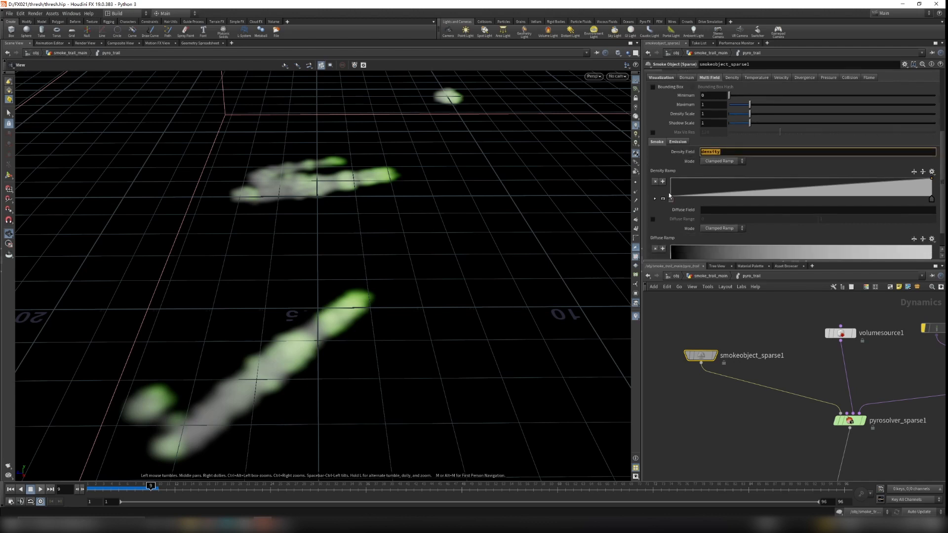
pyautogui.click(684, 120)
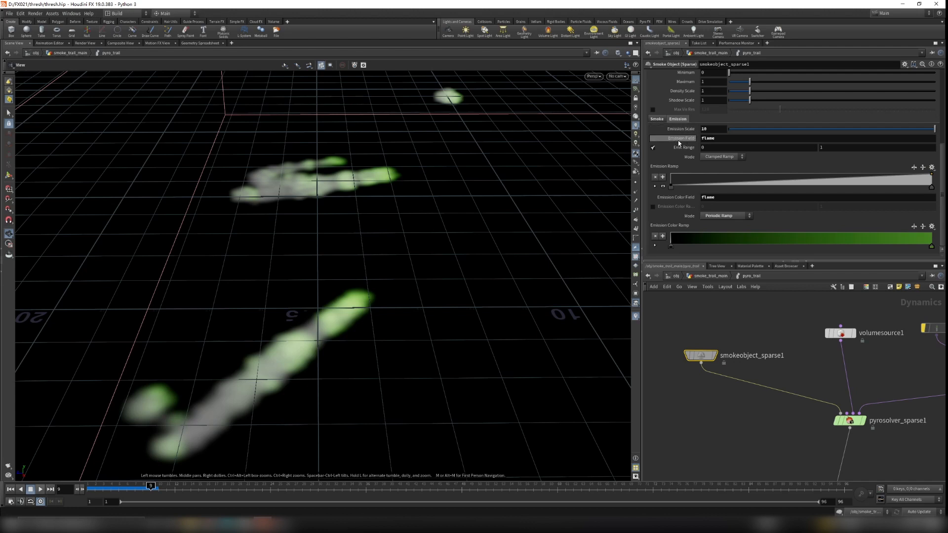
pyautogui.click(713, 138)
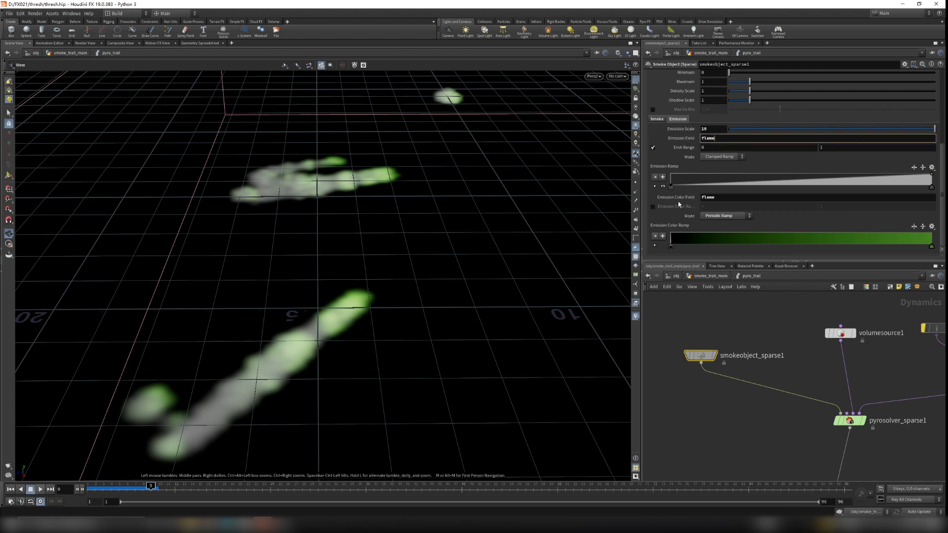
pyautogui.click(733, 196)
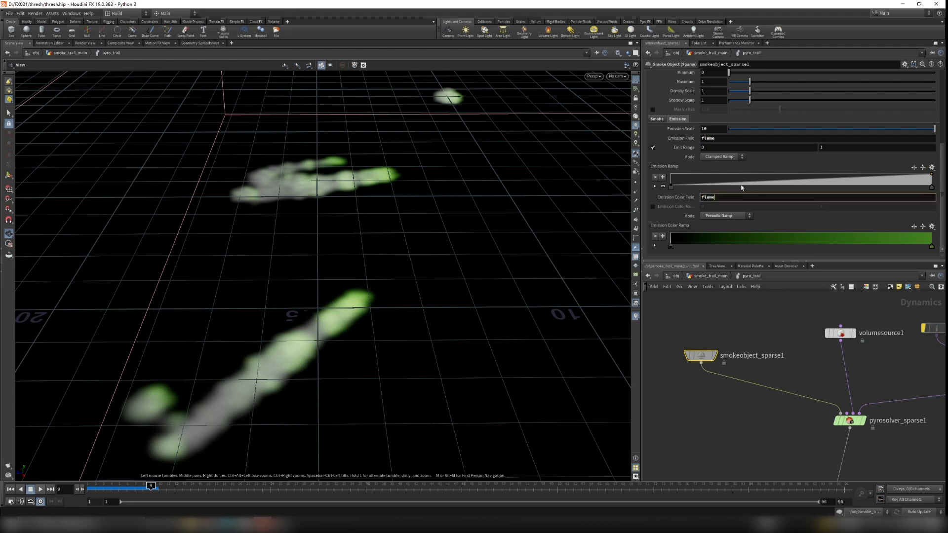
# Compare the trails with Emission Scale lowered to 0.93, restore it to 10, and inspect the green glow from another angle
pyautogui.moveTo(789, 132); pyautogui.dragTo(748, 135)
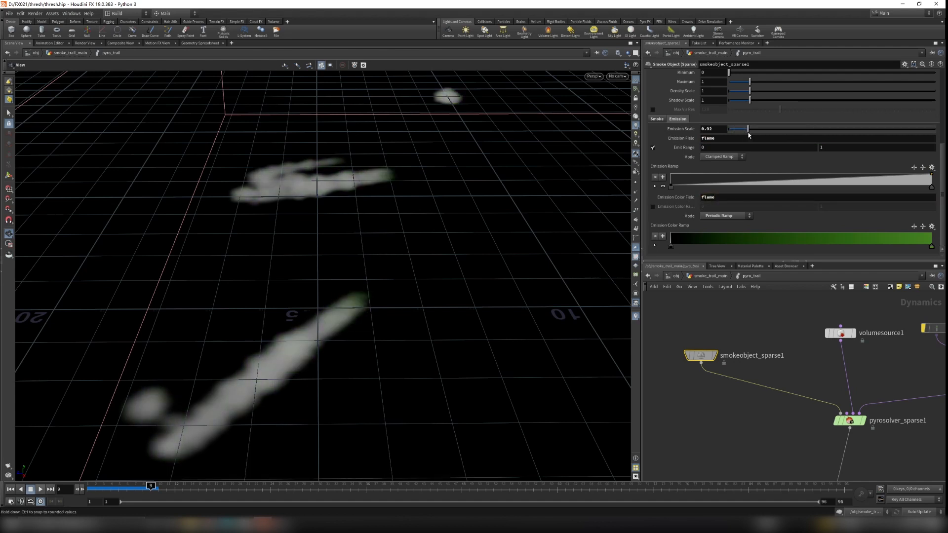
pyautogui.moveTo(823, 130); pyautogui.dragTo(939, 143)
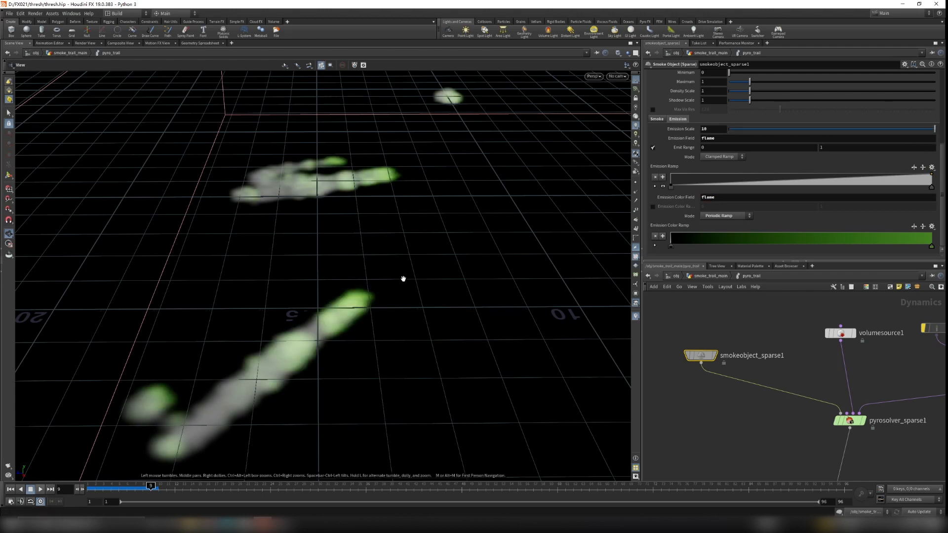
pyautogui.moveTo(402, 277); pyautogui.dragTo(406, 290)
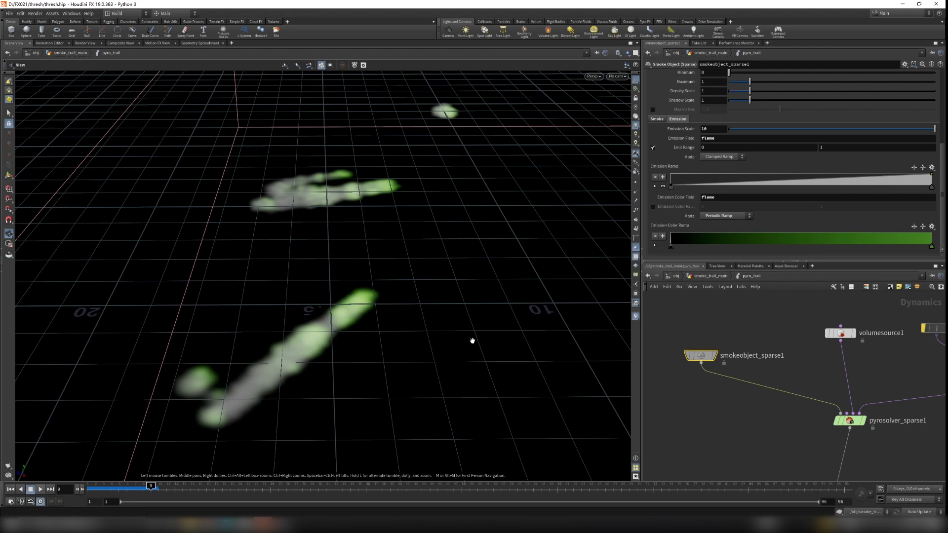
pyautogui.moveTo(546, 277); pyautogui.dragTo(529, 267)
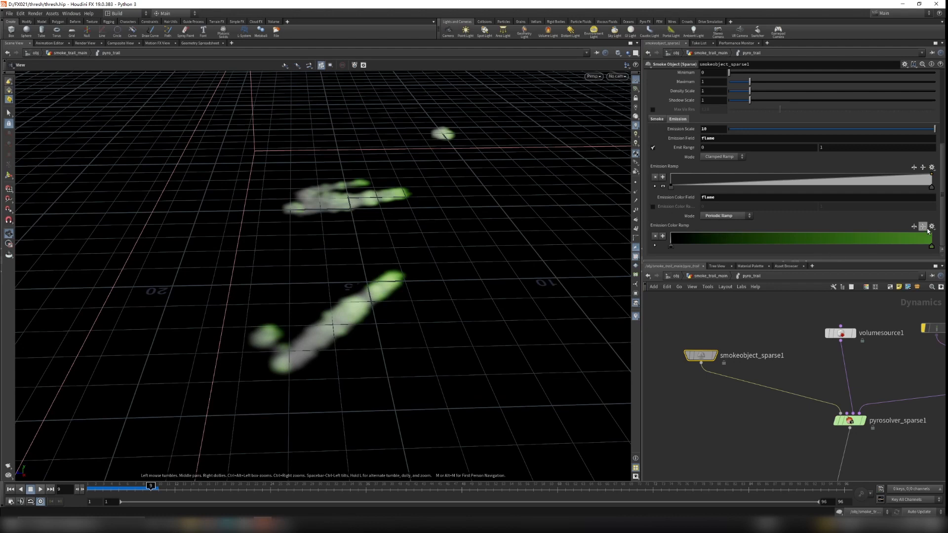
# Recheck the Multi Field guide's Smoke settings and return to smokeobject_sparse1's list of visualization guides
pyautogui.click(657, 120)
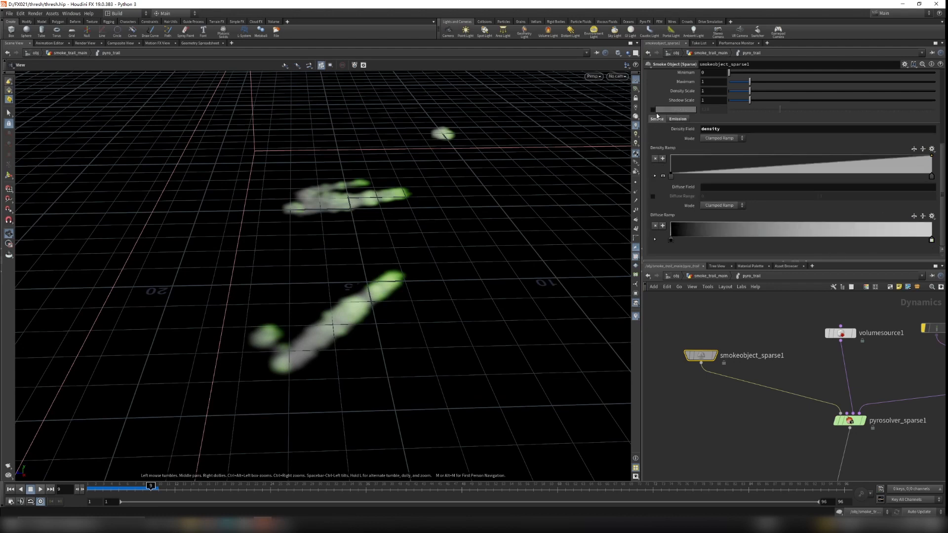
pyautogui.scroll(2, 672, 143)
pyautogui.scroll(1, 673, 141)
pyautogui.click(661, 107)
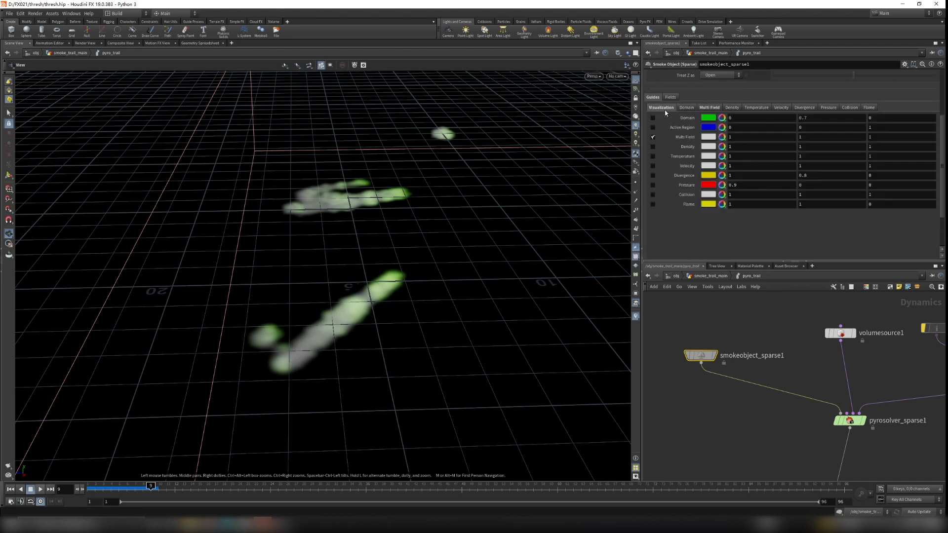
pyautogui.moveTo(434, 226); pyautogui.dragTo(336, 300, button='middle')
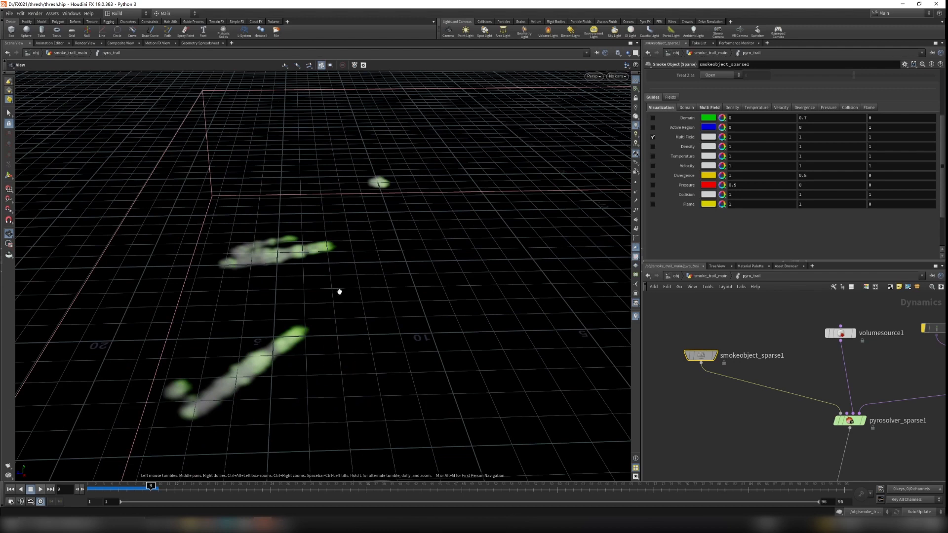
# Enable the bypassed gasdisturb1, gasturbulence1 and merge1 nodes and return the timeline to frame 1
pyautogui.scroll(-3, 768, 421)
pyautogui.moveTo(887, 420); pyautogui.dragTo(822, 422, button='middle')
pyautogui.scroll(2, 815, 407)
pyautogui.moveTo(806, 367); pyautogui.dragTo(773, 390, button='middle')
pyautogui.moveTo(760, 310); pyautogui.dragTo(877, 397)
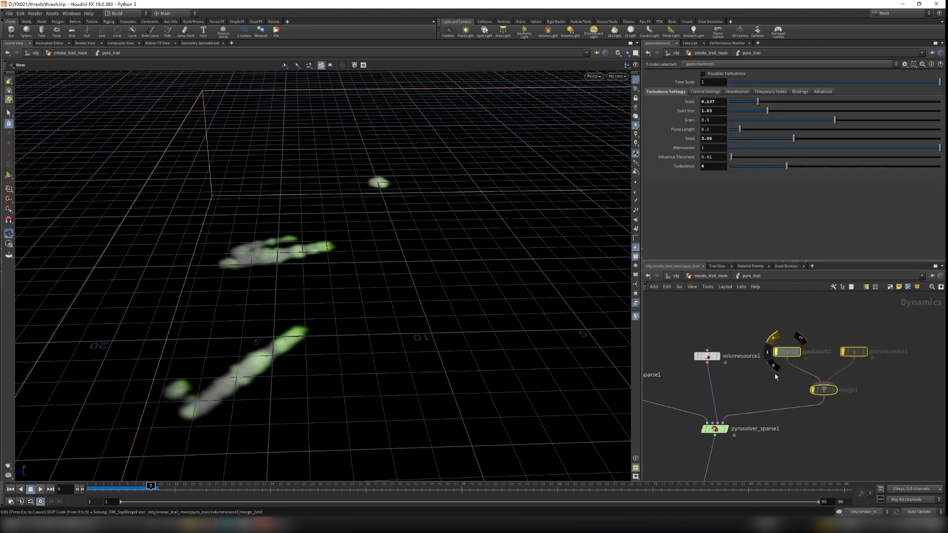
pyautogui.press('q')
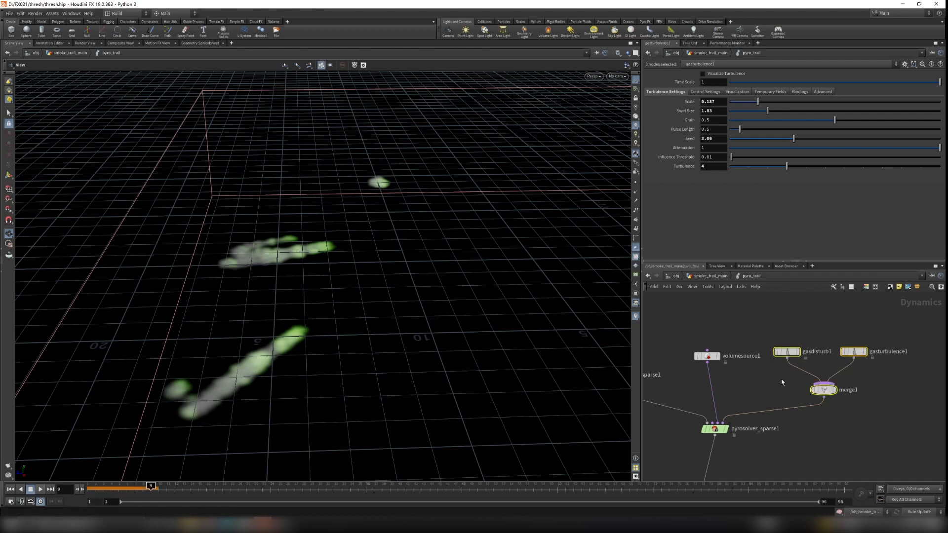
pyautogui.click(9, 489)
# Open gasdisturb1's settings and switch to djv_view to inspect the smoke detail of the rendered thresh sequence around frame 60
pyautogui.click(787, 351)
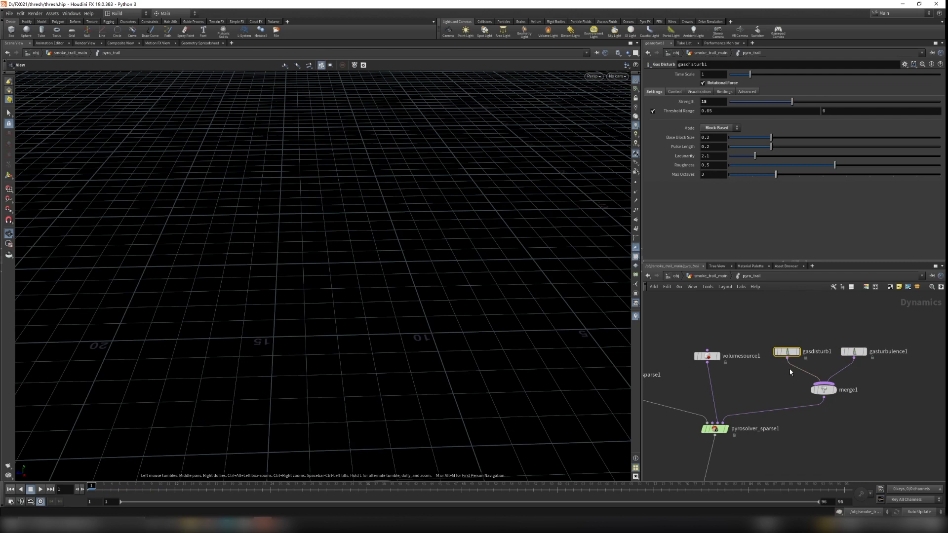
pyautogui.moveTo(787, 351)
pyautogui.click(266, 524)
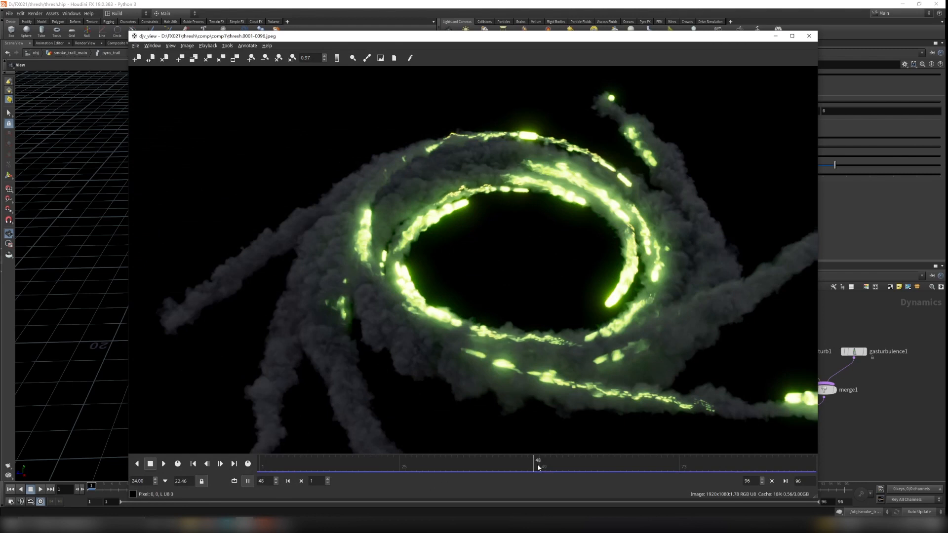
pyautogui.scroll(6, 383, 379)
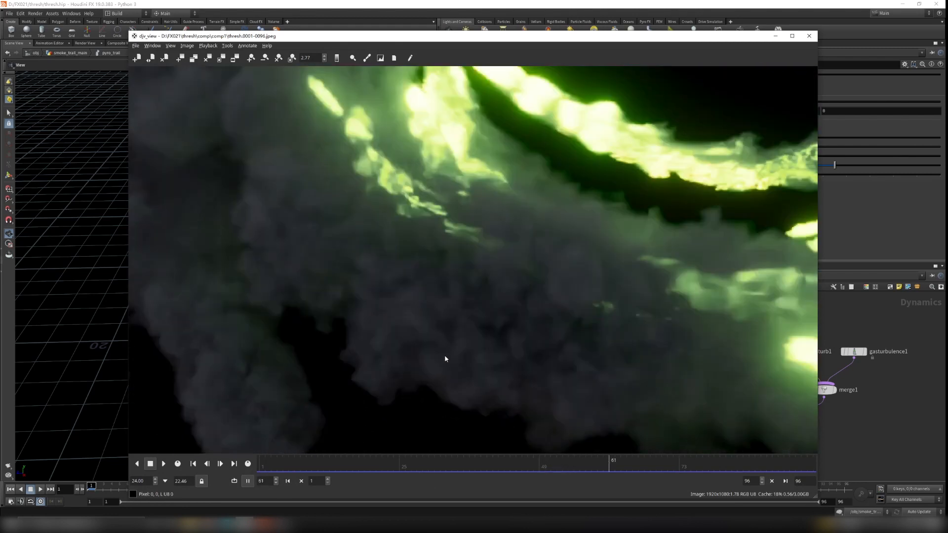
pyautogui.moveTo(610, 464); pyautogui.dragTo(606, 443)
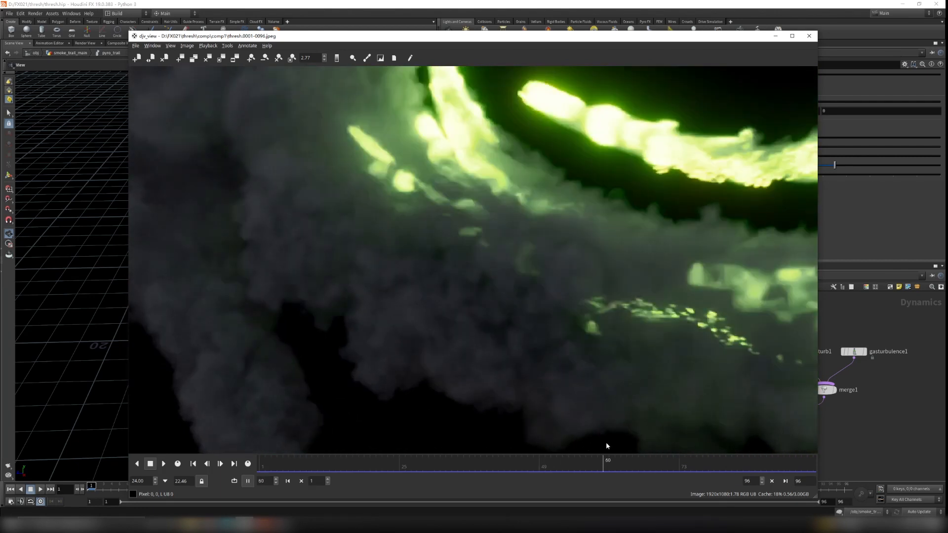
pyautogui.click(775, 36)
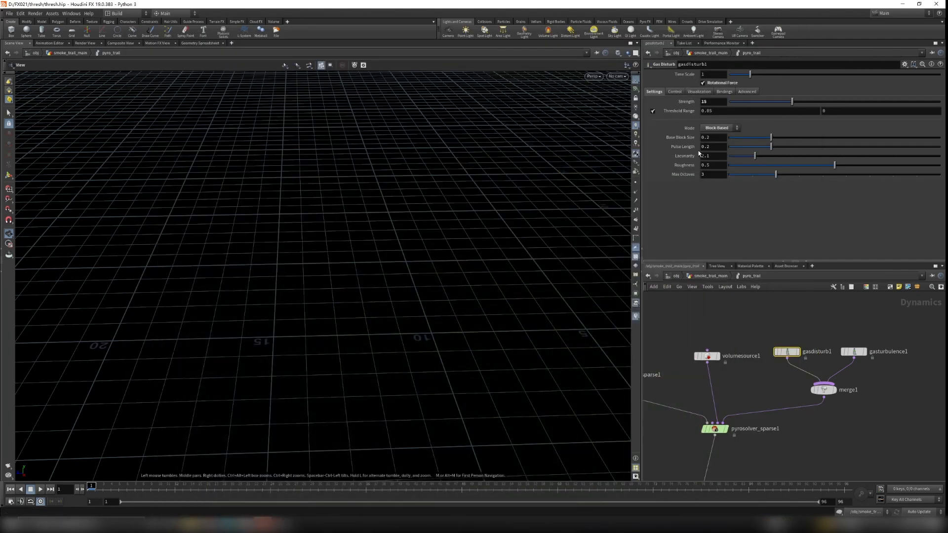
# Examine gasdisturb1's Mode options along with its Control and Visualization settings, leaving Mode on Block-Based
pyautogui.click(715, 128)
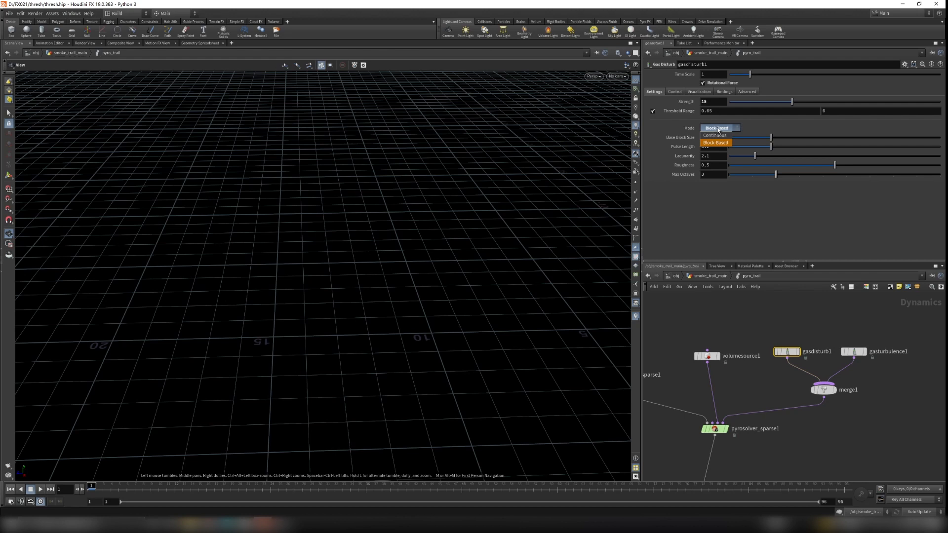
pyautogui.click(718, 129)
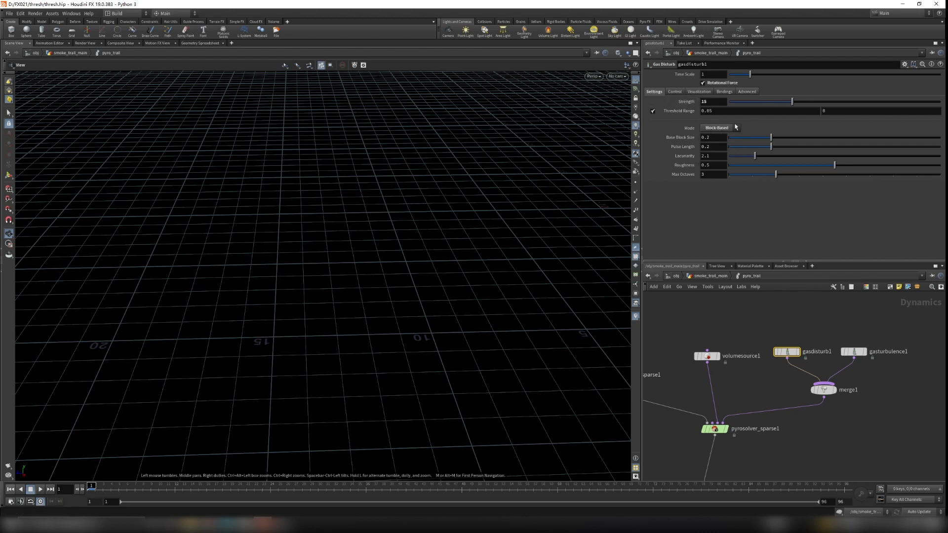
pyautogui.click(677, 92)
pyautogui.click(700, 92)
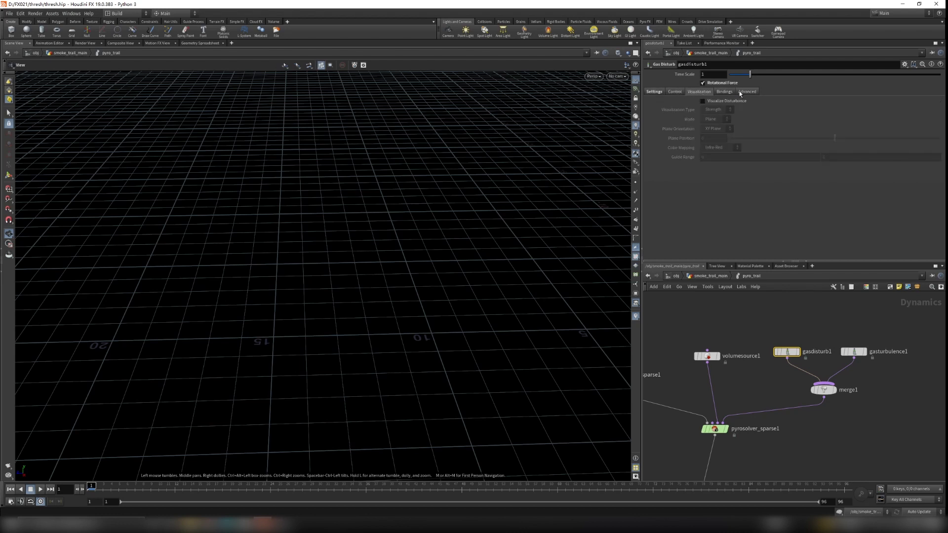
pyautogui.click(655, 92)
# Examine gasturbulence1's turbulence, visualization, temporary field and binding settings
pyautogui.scroll(3, 790, 375)
pyautogui.moveTo(876, 399); pyautogui.dragTo(781, 333)
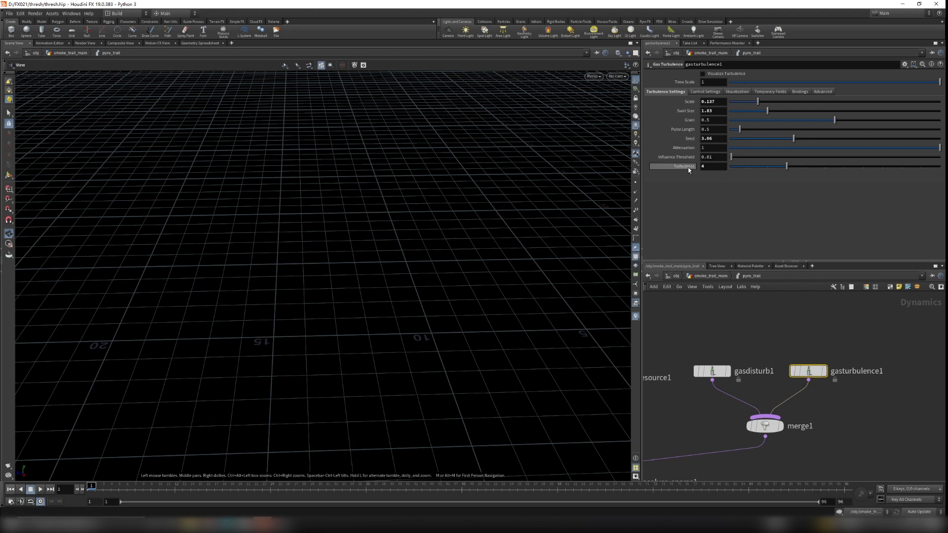
pyautogui.click(737, 91)
pyautogui.click(770, 91)
pyautogui.click(799, 91)
pyautogui.click(666, 91)
# Tidy the pyro_trail network by moving pyrosolver_sparse1 and the output node closer beneath merge1
pyautogui.press('h')
pyautogui.scroll(2, 753, 390)
pyautogui.moveTo(717, 415); pyautogui.dragTo(723, 417)
pyautogui.moveTo(755, 390); pyautogui.dragTo(764, 432, button='middle')
pyautogui.moveTo(740, 395); pyautogui.dragTo(785, 410)
pyautogui.moveTo(739, 460); pyautogui.dragTo(799, 450)
pyautogui.moveTo(705, 399); pyautogui.dragTo(753, 423, button='middle')
# Review volumesource1's source fields and pyrosolver_sparse1's Simulation, Flames, Color and Advanced settings
pyautogui.click(778, 356)
pyautogui.scroll(-5, 691, 235)
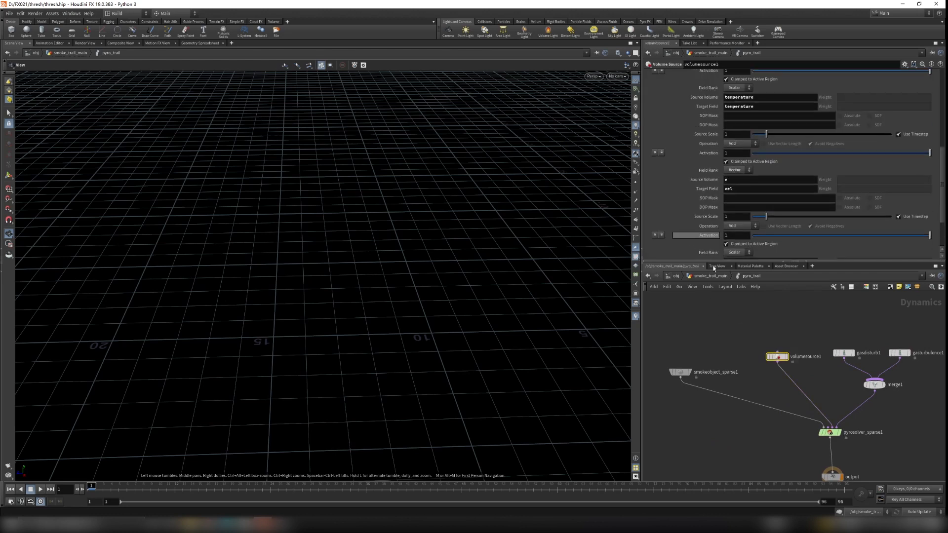
pyautogui.click(830, 432)
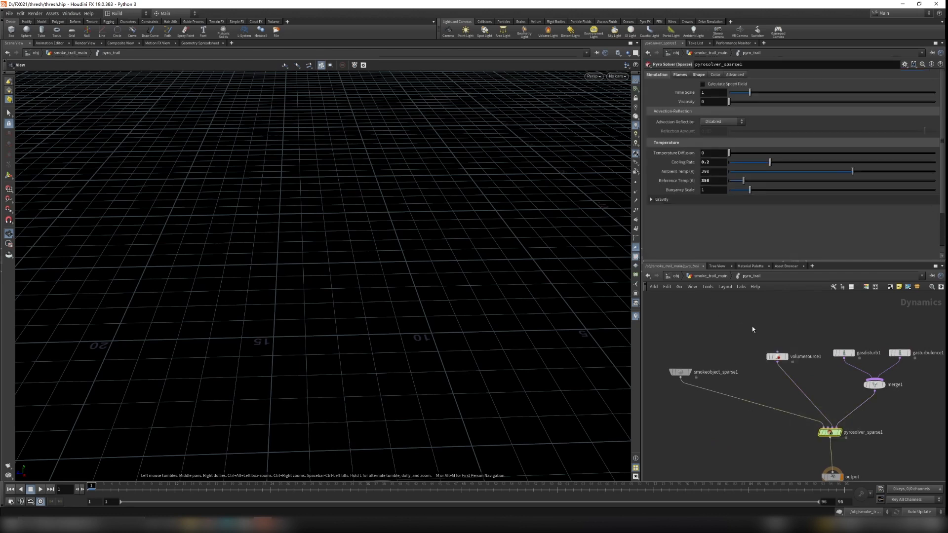
pyautogui.click(679, 75)
pyautogui.click(715, 74)
pyautogui.click(733, 74)
pyautogui.click(714, 75)
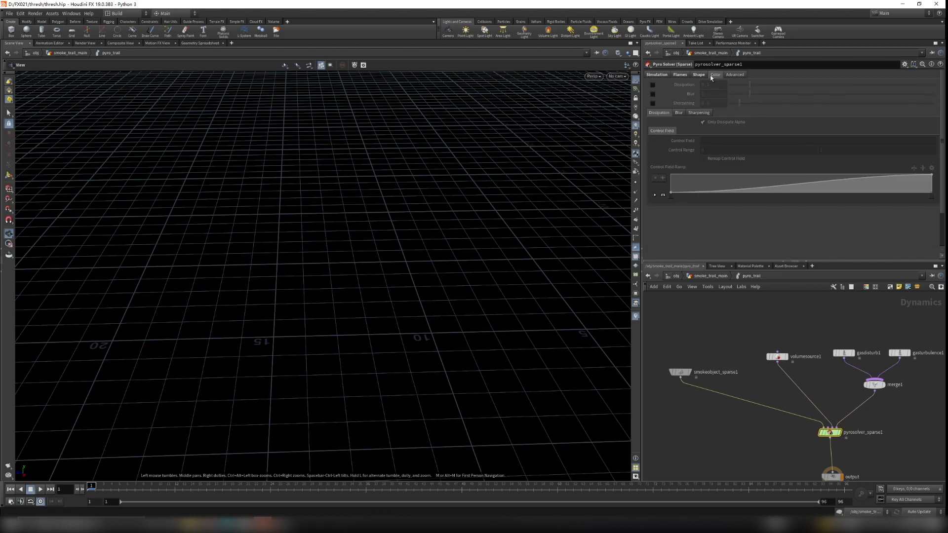
pyautogui.click(657, 74)
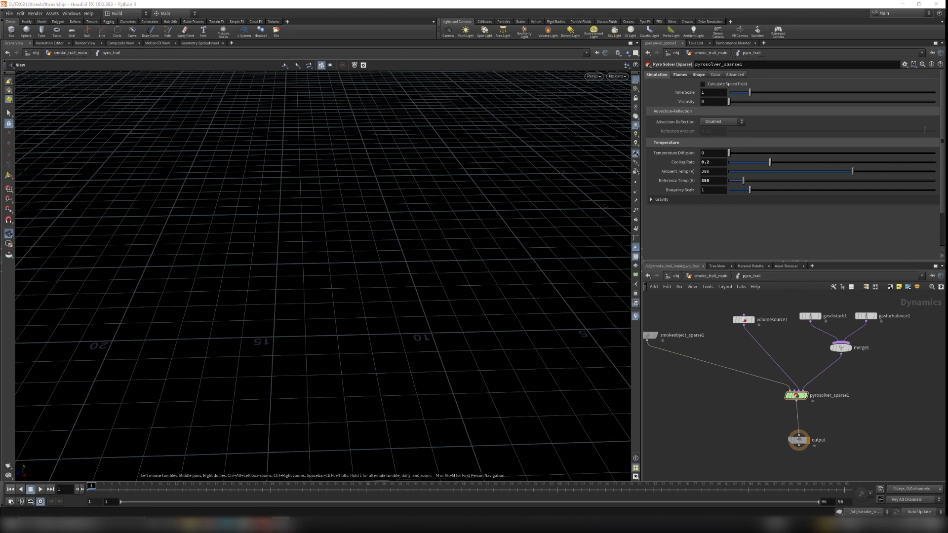
# Go up to the smoke_trail_main network and open the import settings of dopimportfield1
pyautogui.click(709, 276)
pyautogui.moveTo(831, 419); pyautogui.dragTo(835, 367, button='middle')
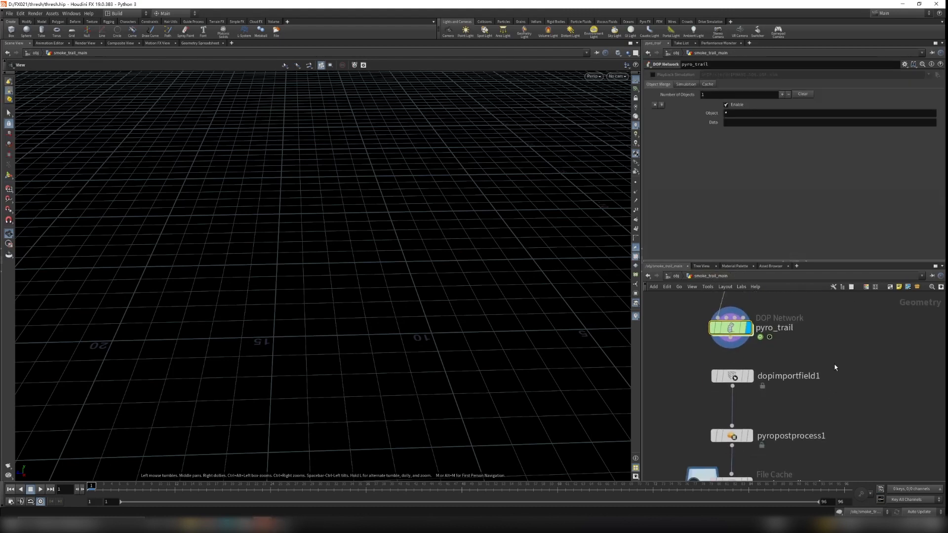
pyautogui.moveTo(677, 363); pyautogui.dragTo(831, 405)
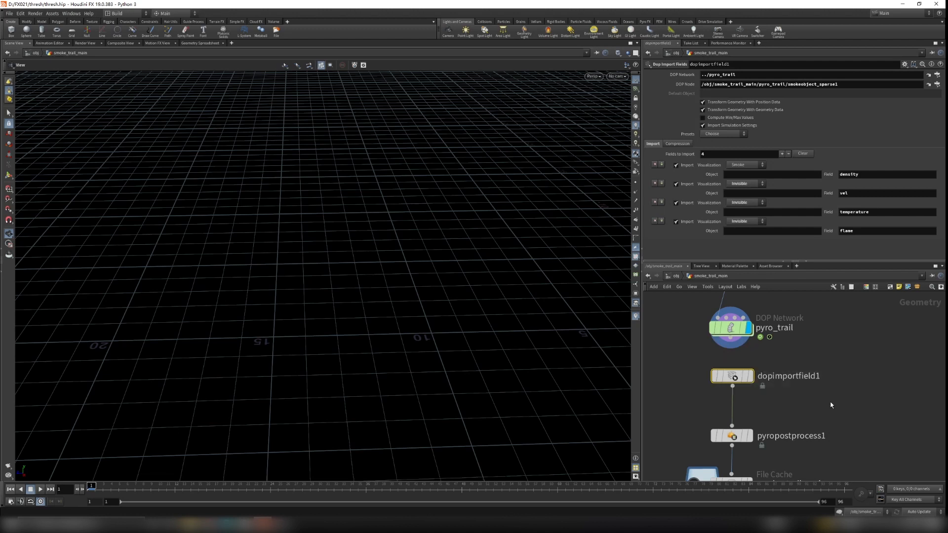
# Revisit the inside of pyro_trail, return to smoke_trail_main and check which attributes volumerasterizeattributes1 rasterizes
pyautogui.click(735, 329)
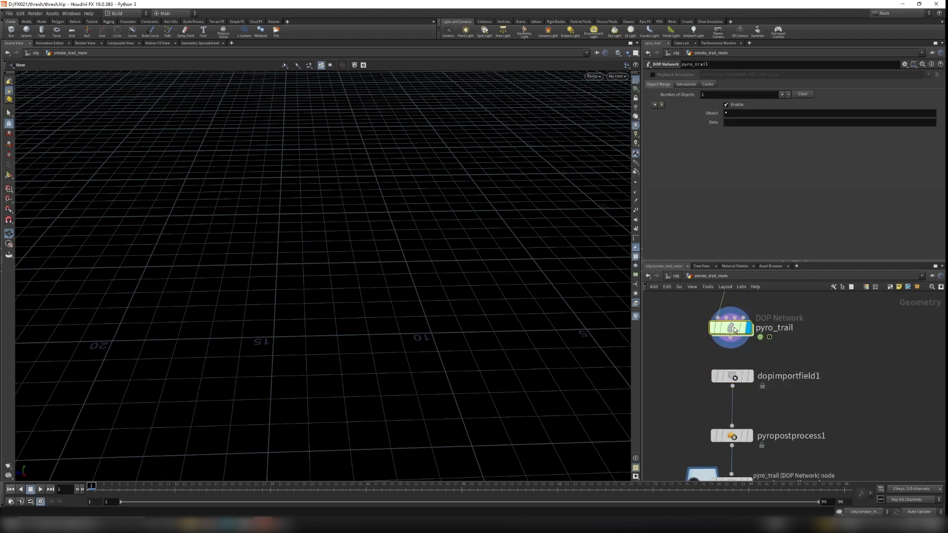
pyautogui.doubleClick(734, 329)
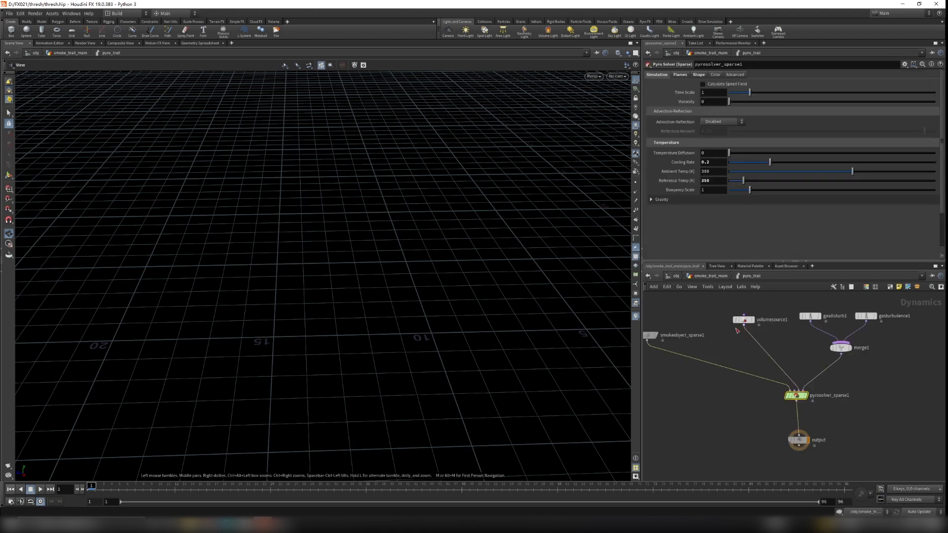
pyautogui.click(715, 277)
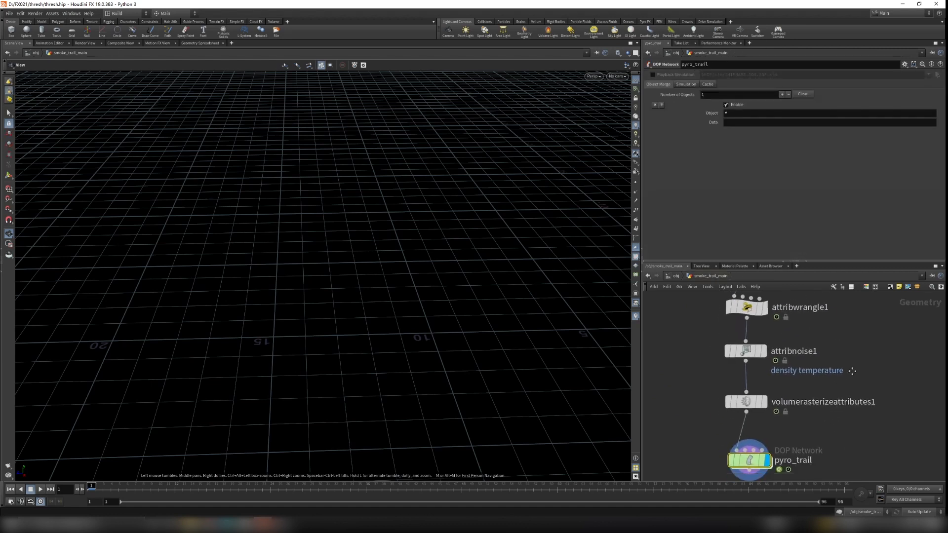
pyautogui.click(748, 386)
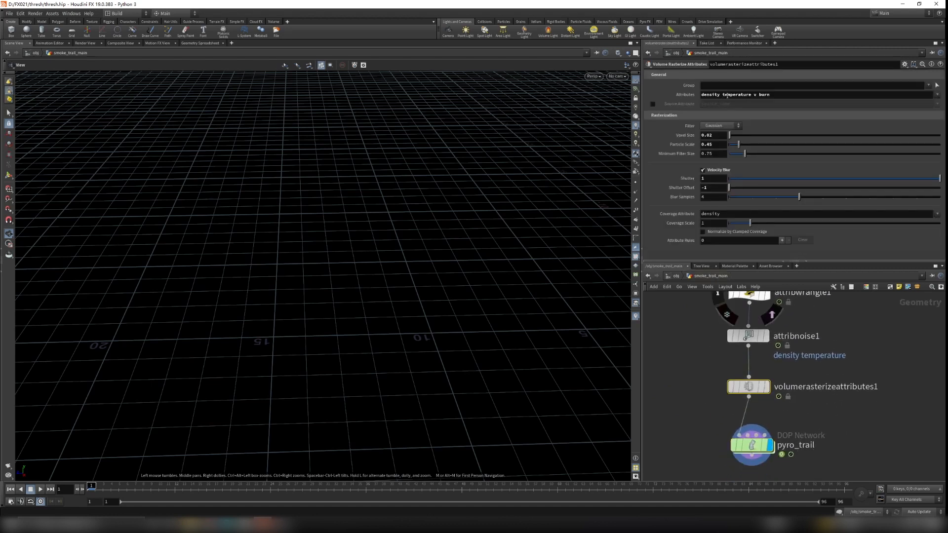
# Check the density, vel, temperature and flame fields imported by dopimportfield1
pyautogui.moveTo(811, 432); pyautogui.dragTo(819, 324, button='middle')
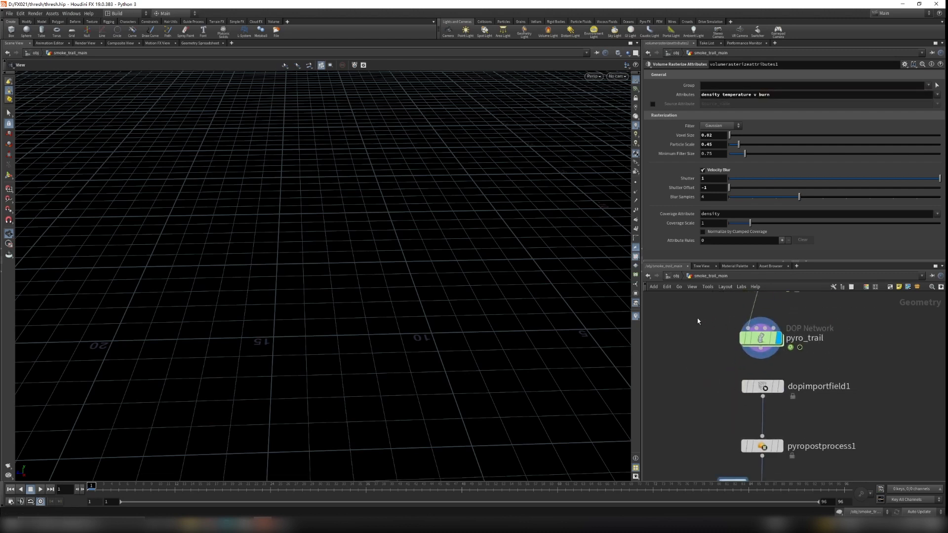
pyautogui.click(757, 386)
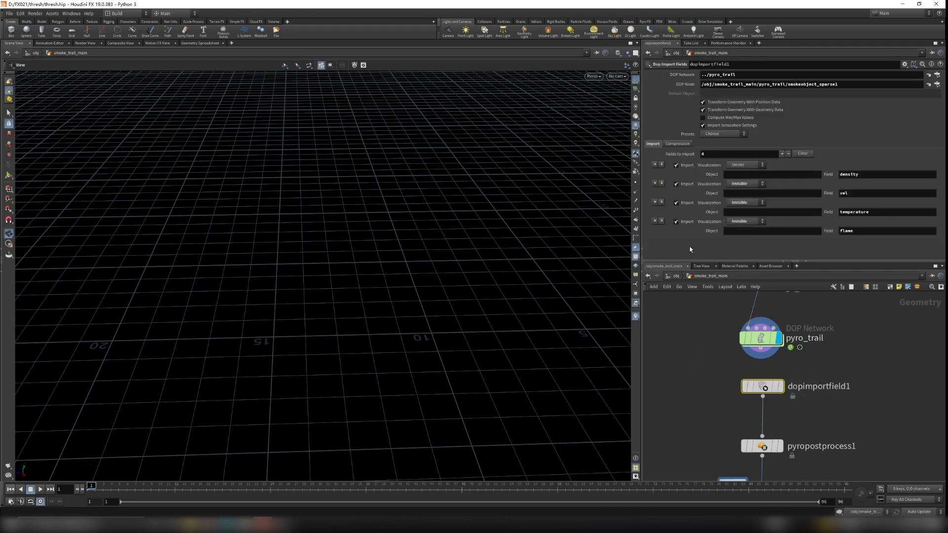
pyautogui.doubleClick(869, 176)
pyautogui.press('Tab')
pyautogui.press('Tab')
pyautogui.press('Tab')
pyautogui.press('Tab')
# Compare dopimportfield1's imported fields with the attribute list of volumerasterizeattributes1
pyautogui.moveTo(825, 333); pyautogui.dragTo(829, 447, button='middle')
pyautogui.moveTo(698, 372); pyautogui.dragTo(822, 399)
pyautogui.moveTo(846, 471); pyautogui.dragTo(847, 400, button='middle')
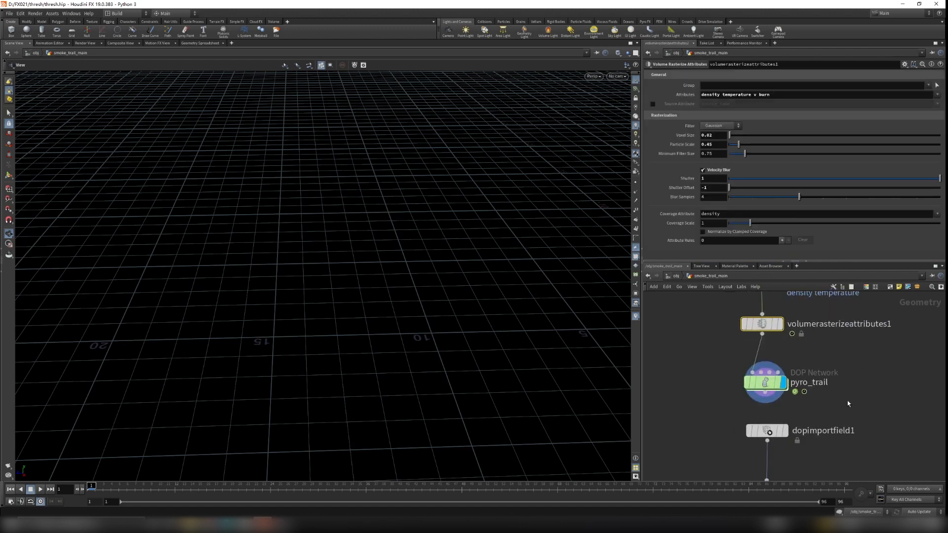
# Check inside pyro_trail how volumesource1 maps the source volume v to the target field vel
pyautogui.moveTo(730, 436); pyautogui.dragTo(755, 434)
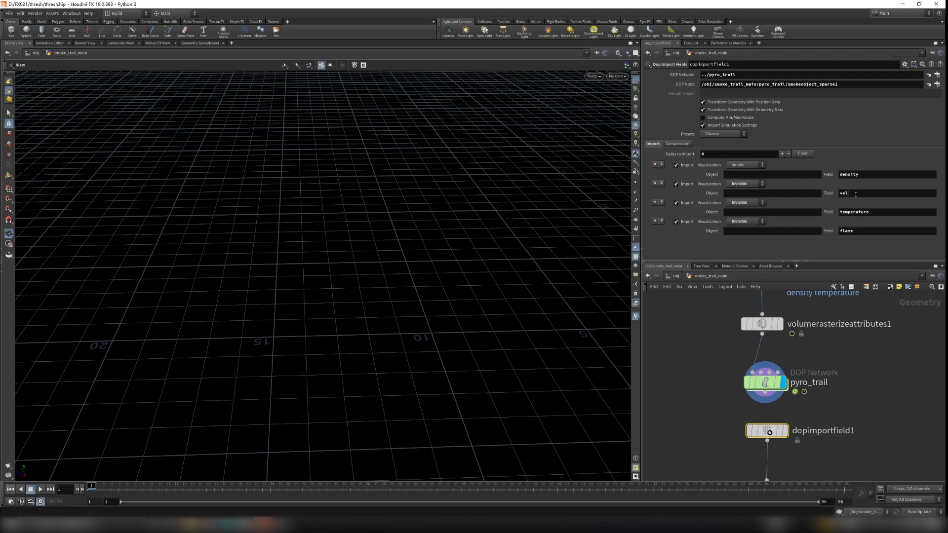
pyautogui.doubleClick(765, 385)
pyautogui.scroll(3, 792, 406)
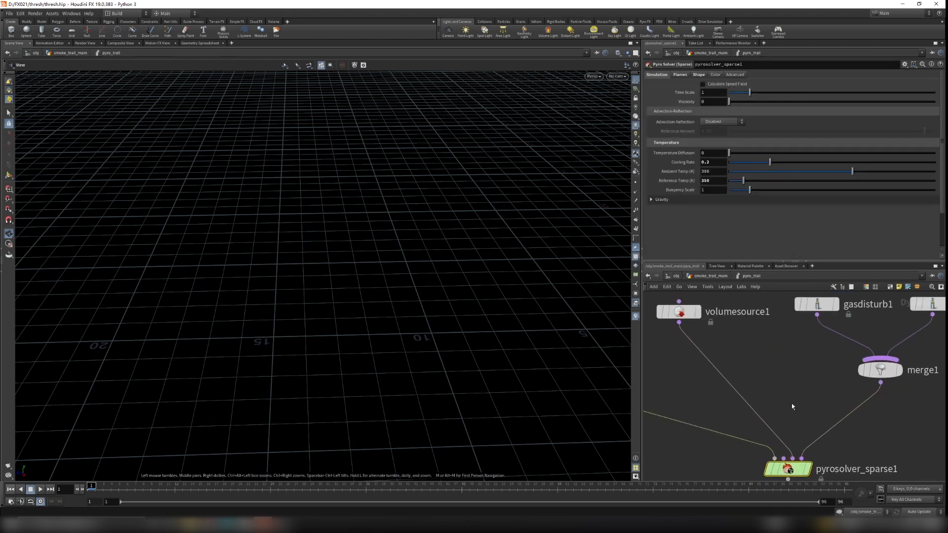
pyautogui.click(679, 311)
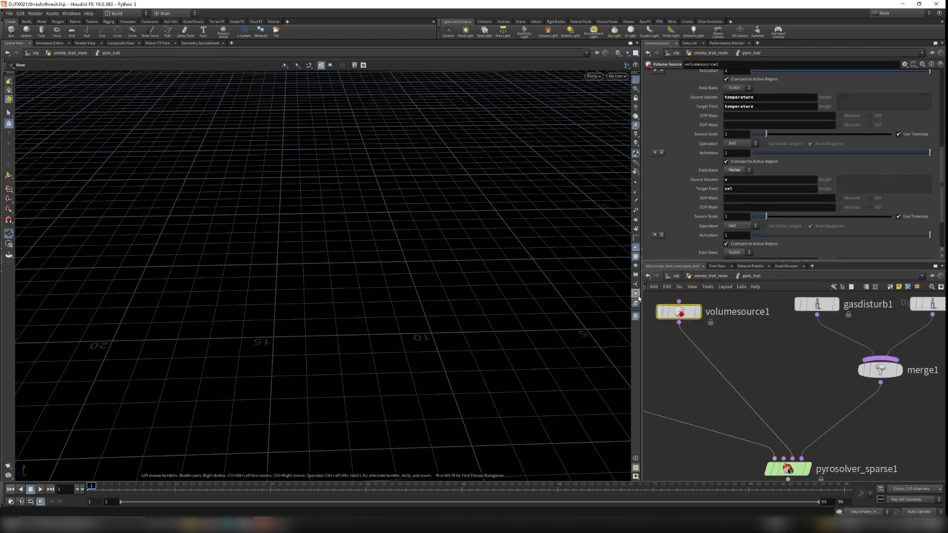
pyautogui.click(724, 180)
pyautogui.write('v')
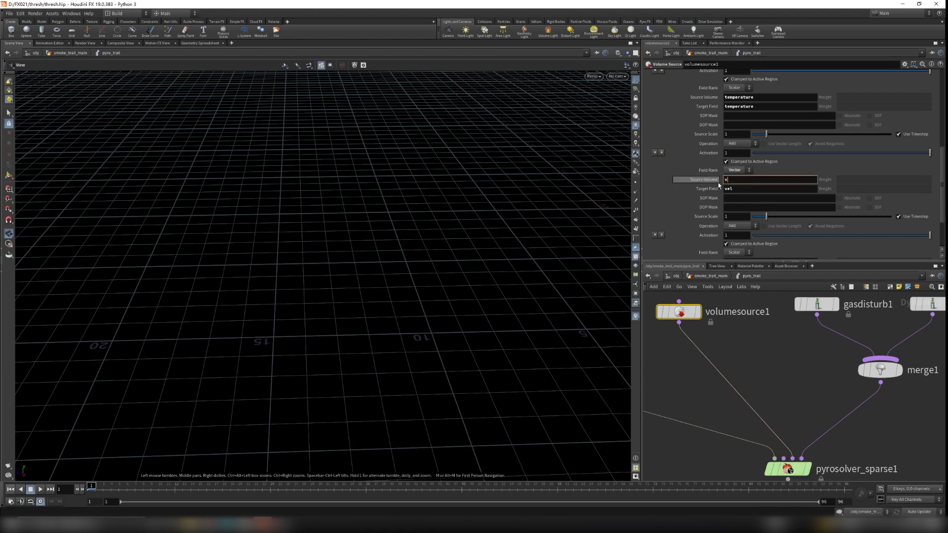
pyautogui.click(727, 191)
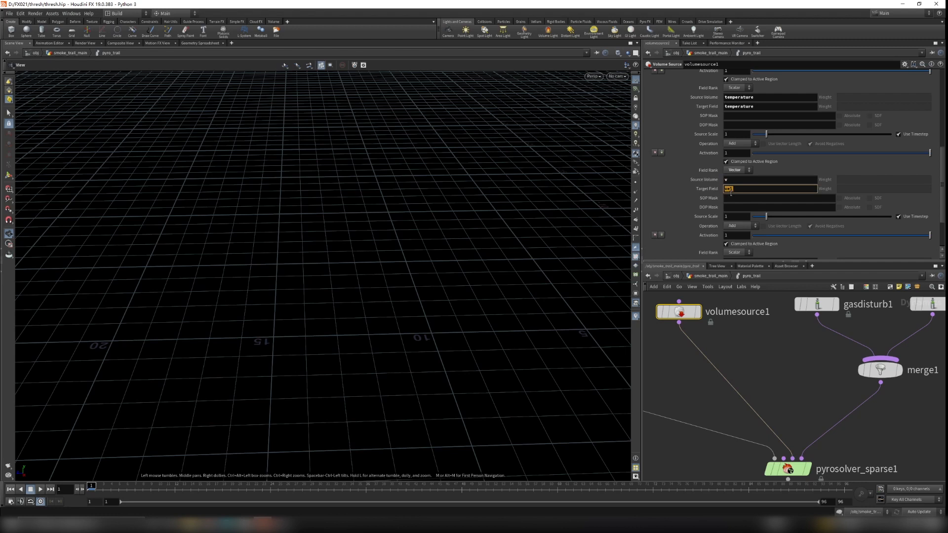
# Go back up to smoke_trail_main and review the import settings of dopimportfield1
pyautogui.press('u')
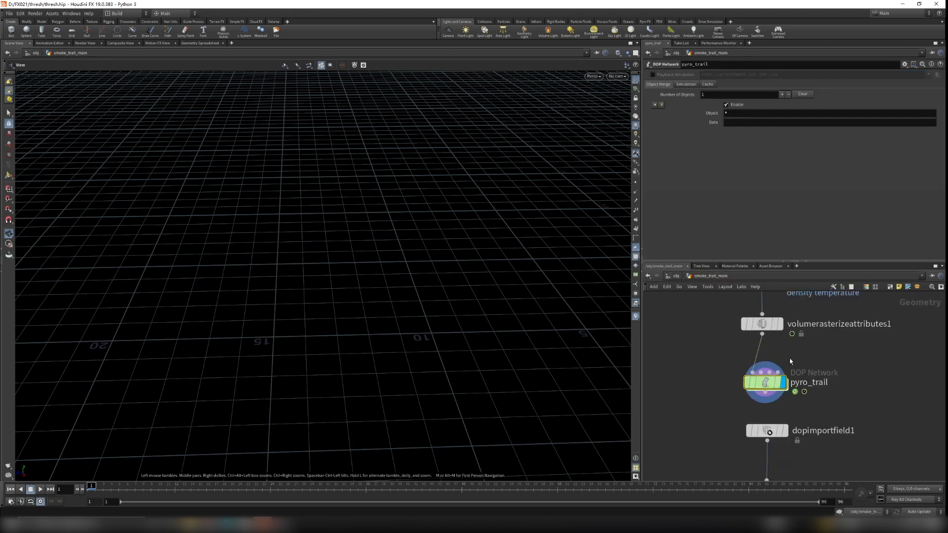
pyautogui.moveTo(867, 384); pyautogui.dragTo(853, 351, button='middle')
pyautogui.scroll(3, 785, 388)
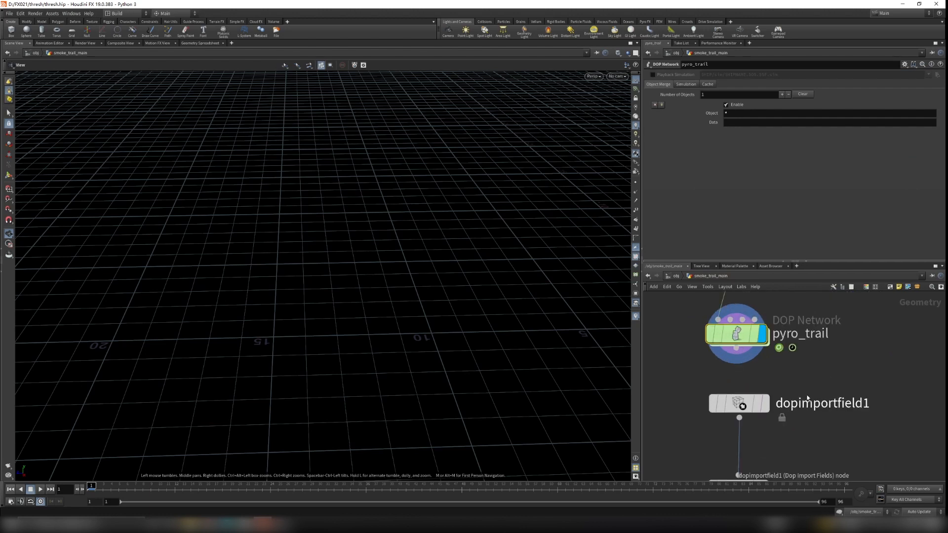
pyautogui.click(739, 403)
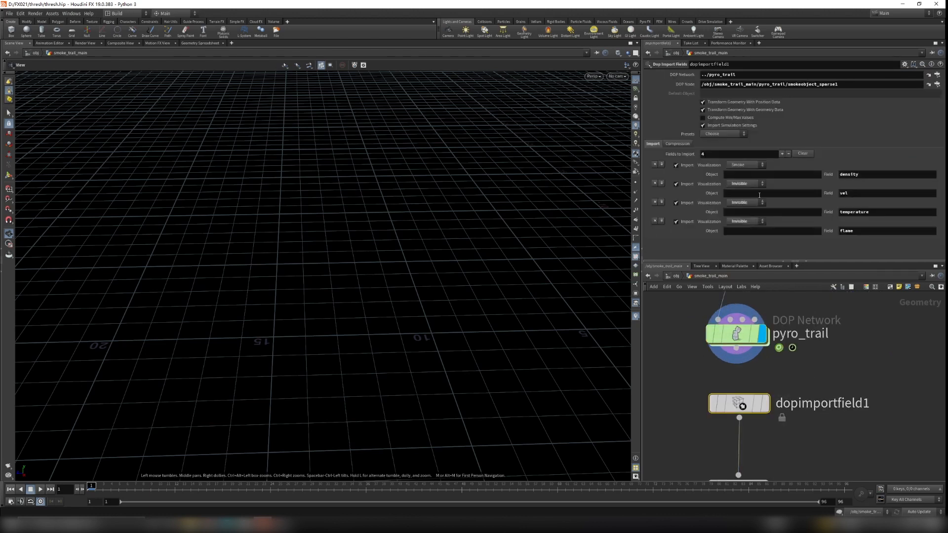
pyautogui.moveTo(854, 371); pyautogui.dragTo(847, 360, button='middle')
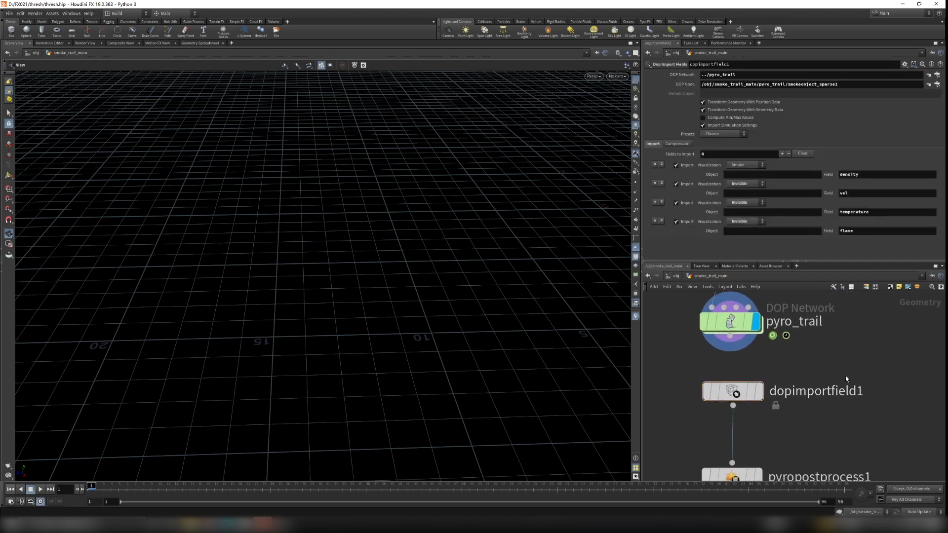
pyautogui.press('Tab')
pyautogui.write('dop')
pyautogui.press('Return')
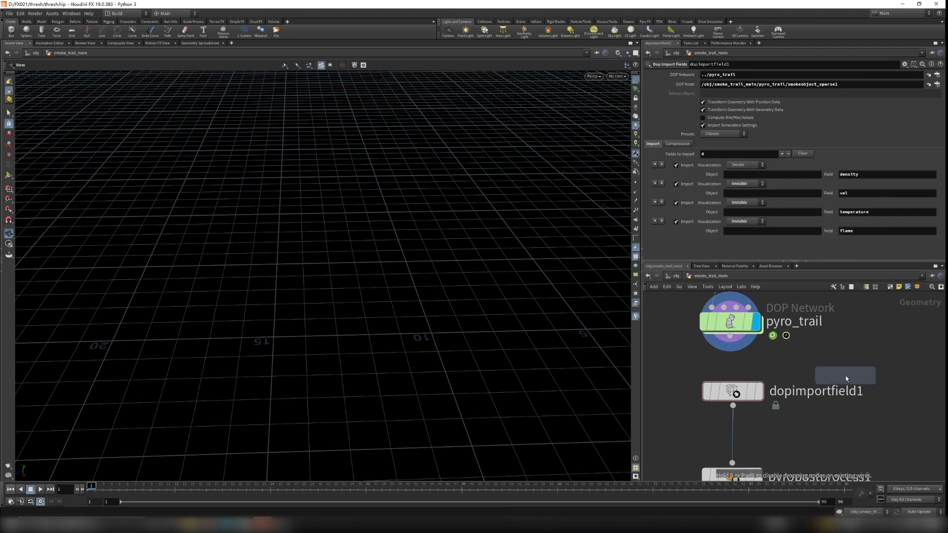
pyautogui.click(845, 375)
pyautogui.press('Delete')
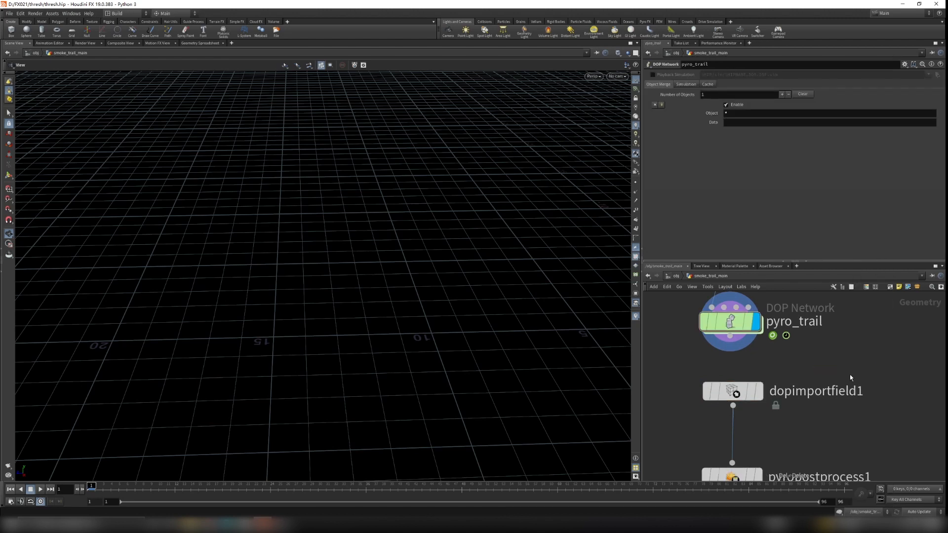
# Add a new Dop Import Fields node beside dopimportfield1
pyautogui.press('Tab')
pyautogui.write('dopi')
pyautogui.press('Down')
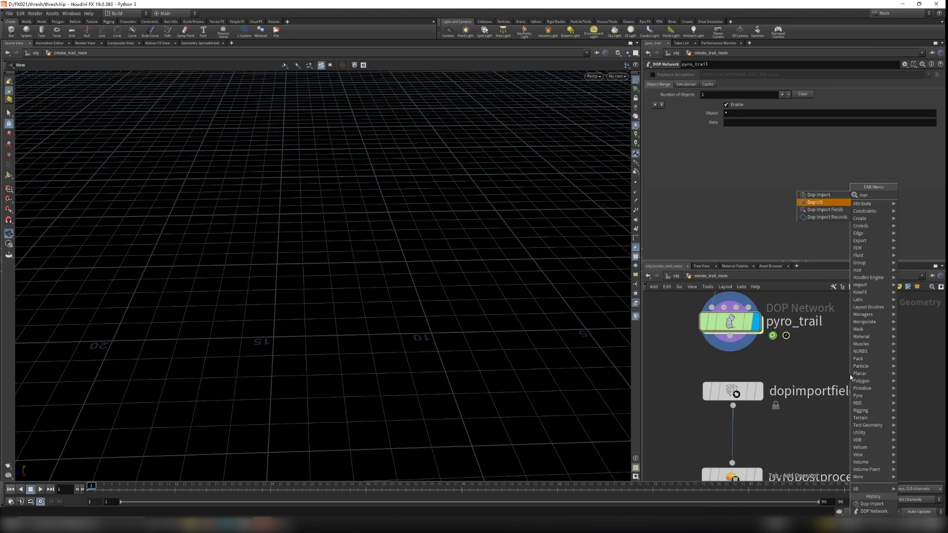
pyautogui.press('Down')
pyautogui.press('Return')
pyautogui.click(849, 374)
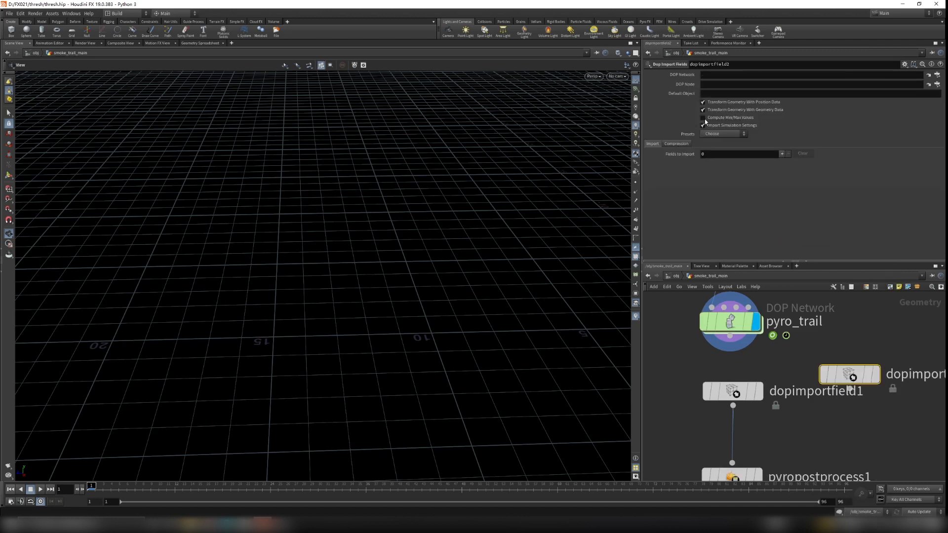
# Load a preset into the new Dop Import Fields node and remove the Cd and rest fields, keeping density, vel and temperature
pyautogui.click(713, 134)
pyautogui.click(711, 141)
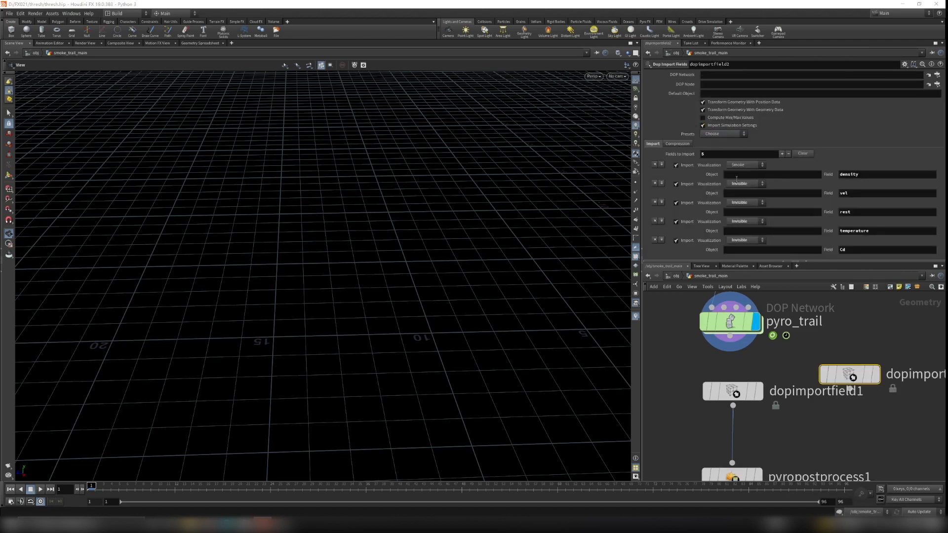
pyautogui.click(655, 240)
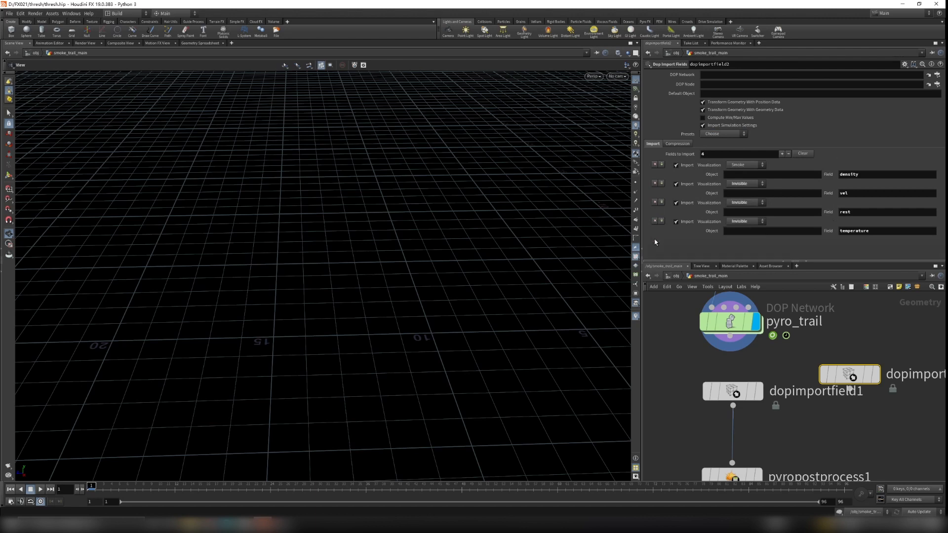
pyautogui.click(655, 204)
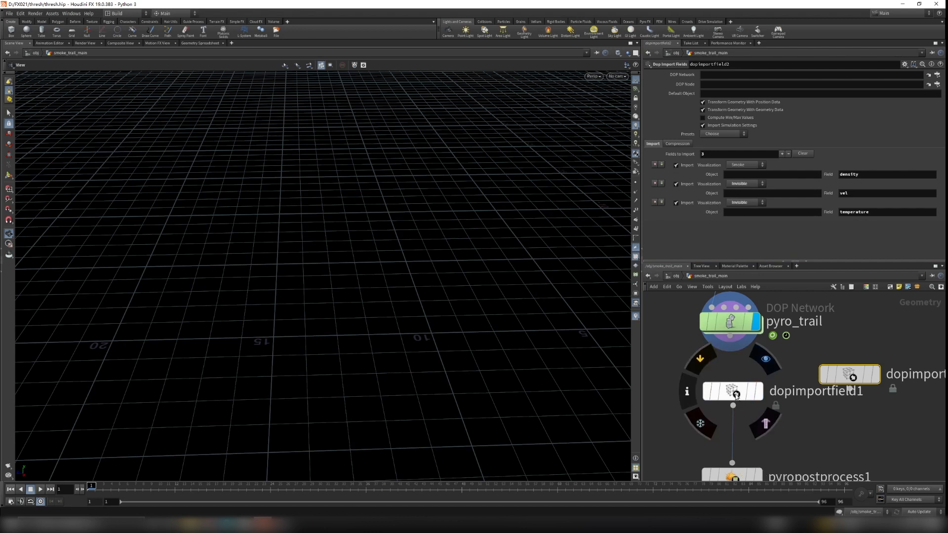
# Check the flame field entry and its visualization setting in dopimportfield1
pyautogui.keyDown('shift'); pyautogui.click(733, 391); pyautogui.keyUp('shift')
pyautogui.click(732, 391)
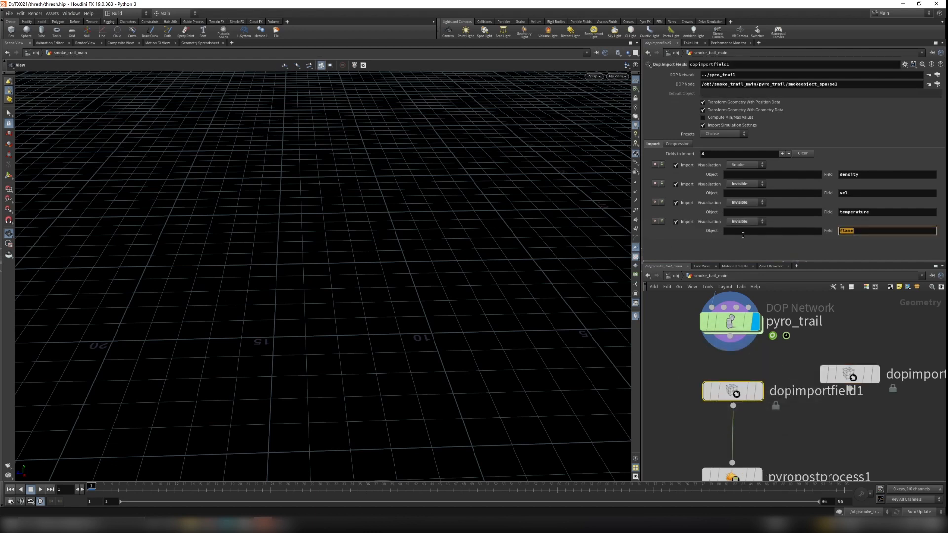
pyautogui.click(745, 222)
# Delete the extra Dop Import Fields node beside dopimportfield1
pyautogui.click(833, 367)
pyautogui.click(834, 368)
pyautogui.press('Delete')
# Display the output of dopimportfield1 and show its import settings
pyautogui.moveTo(825, 418); pyautogui.dragTo(829, 391, button='middle')
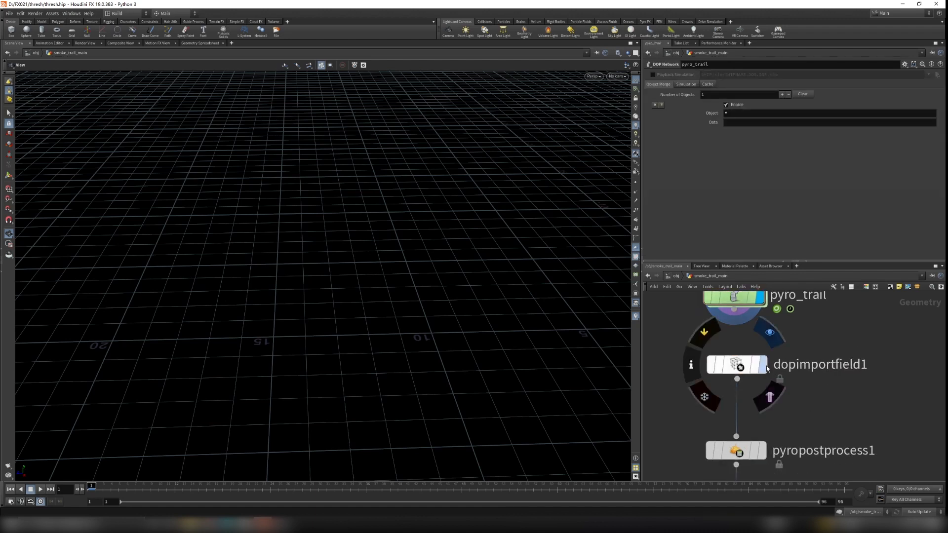
pyautogui.click(769, 333)
pyautogui.scroll(-2, 804, 412)
pyautogui.moveTo(696, 371); pyautogui.dragTo(803, 388)
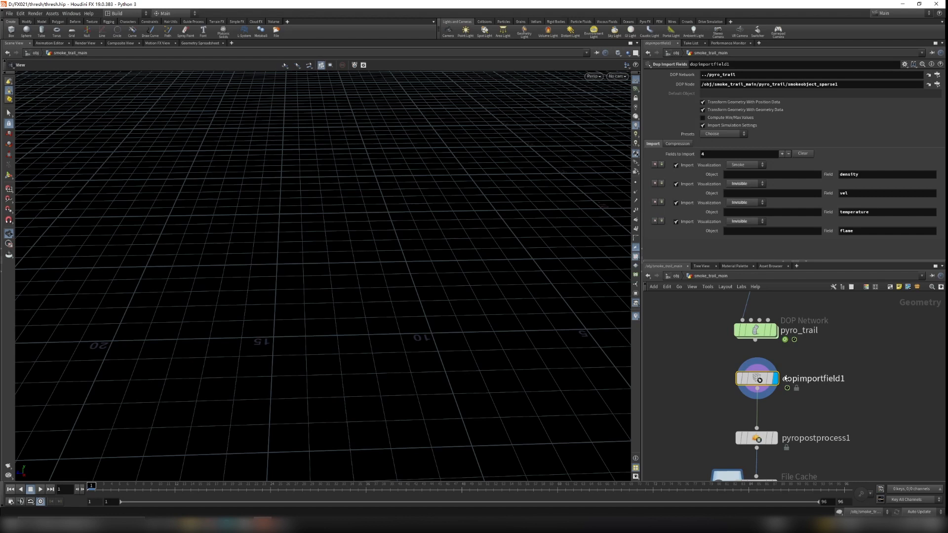
# Review the VDB conversion and other post-process settings of pyropostprocess1 and display its output
pyautogui.moveTo(819, 444); pyautogui.dragTo(817, 401, button='middle')
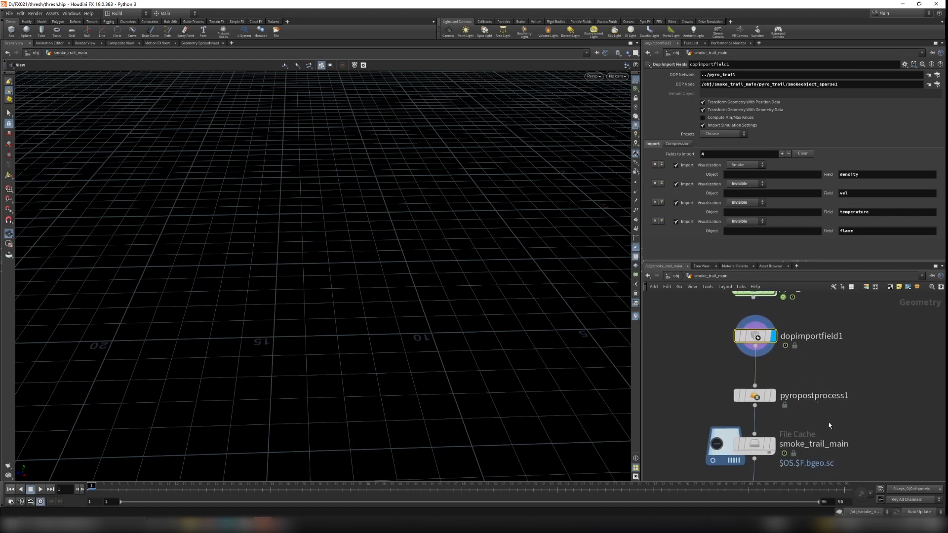
pyautogui.scroll(2, 829, 422)
pyautogui.click(709, 382)
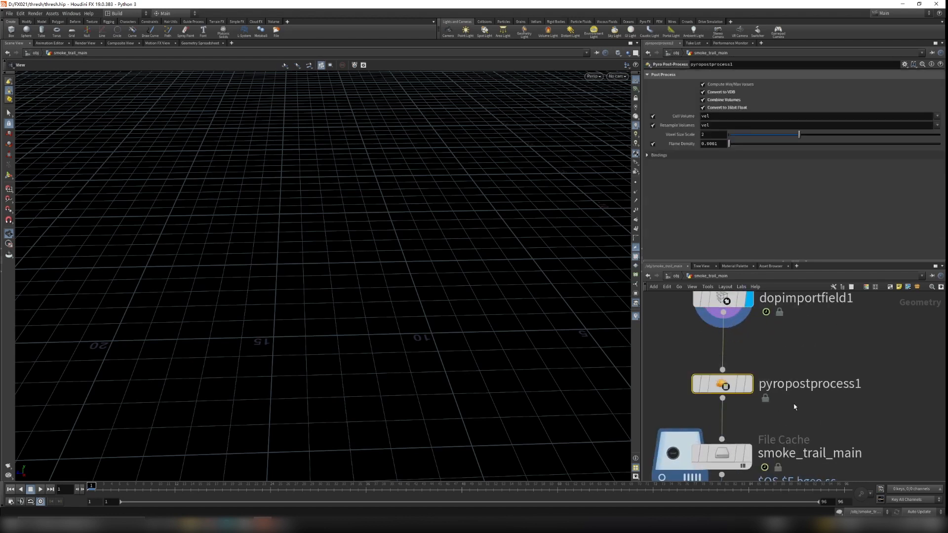
pyautogui.moveTo(752, 389)
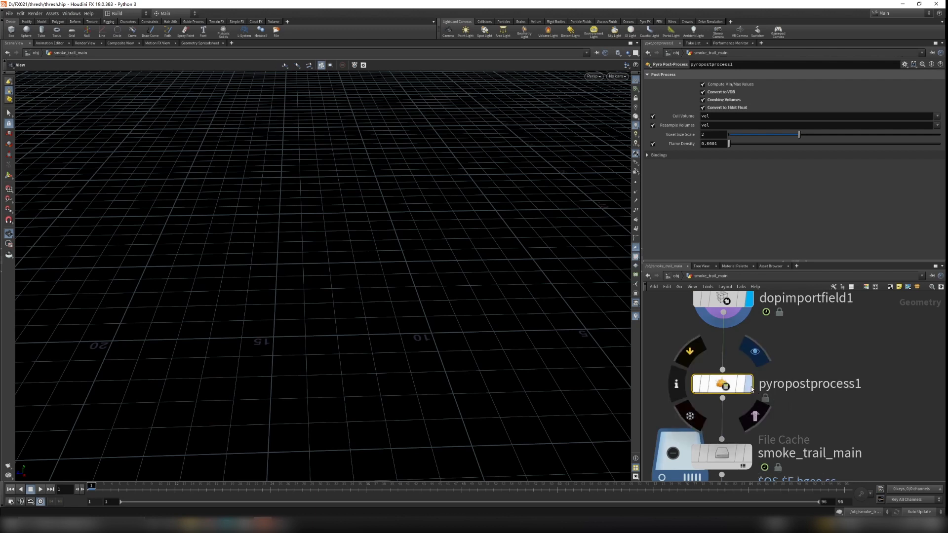
pyautogui.moveTo(668, 346); pyautogui.dragTo(813, 398)
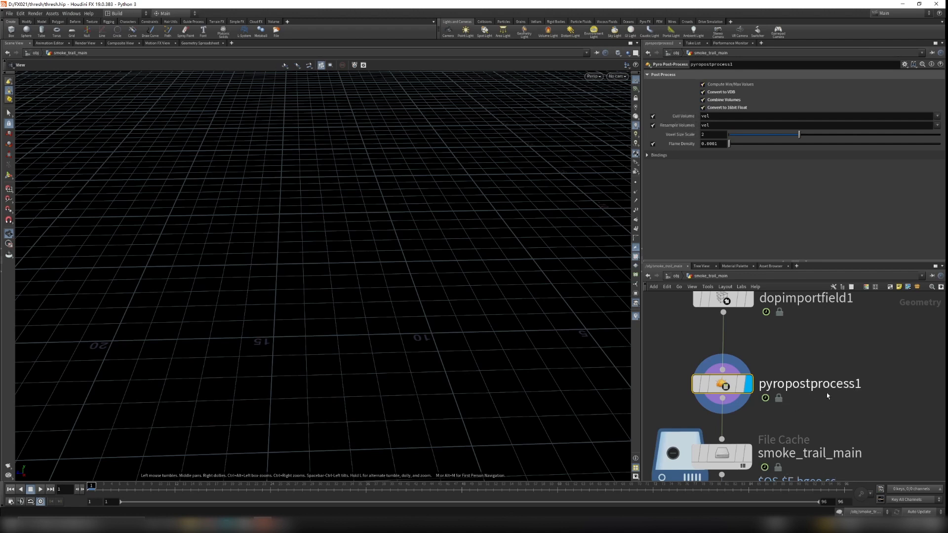
# Display the smoke_trail_main file cache and play the cached simulation up to frame 23
pyautogui.moveTo(839, 406); pyautogui.dragTo(851, 361, button='middle')
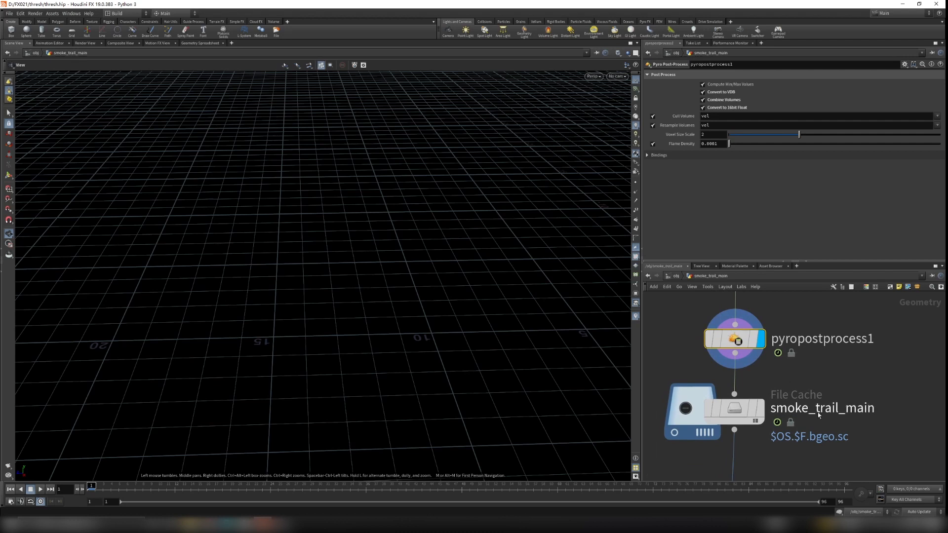
pyautogui.moveTo(729, 414)
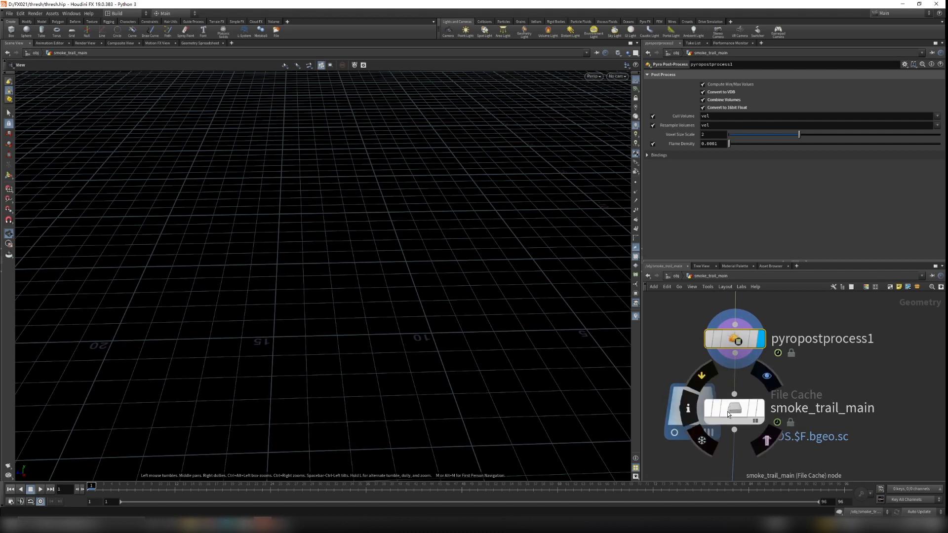
pyautogui.scroll(-1, 818, 455)
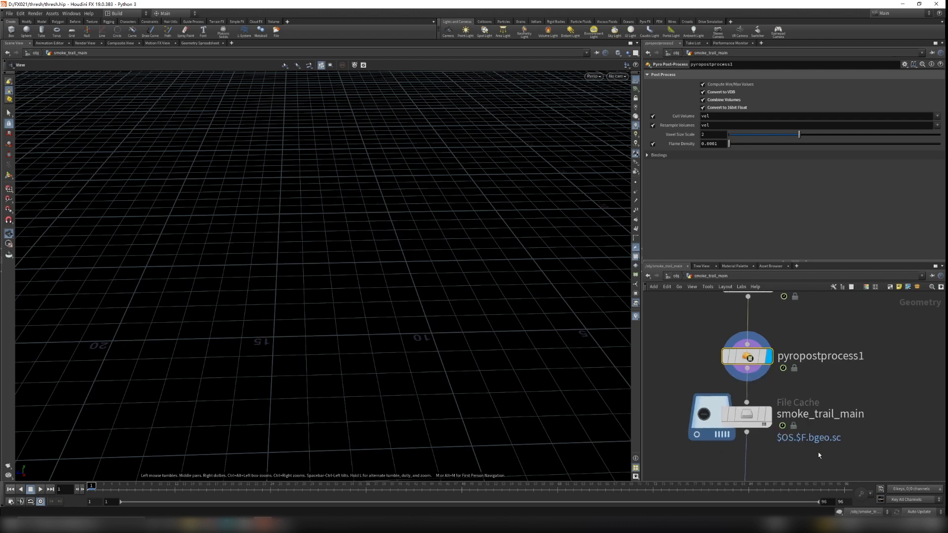
pyautogui.scroll(1, 790, 424)
pyautogui.click(757, 384)
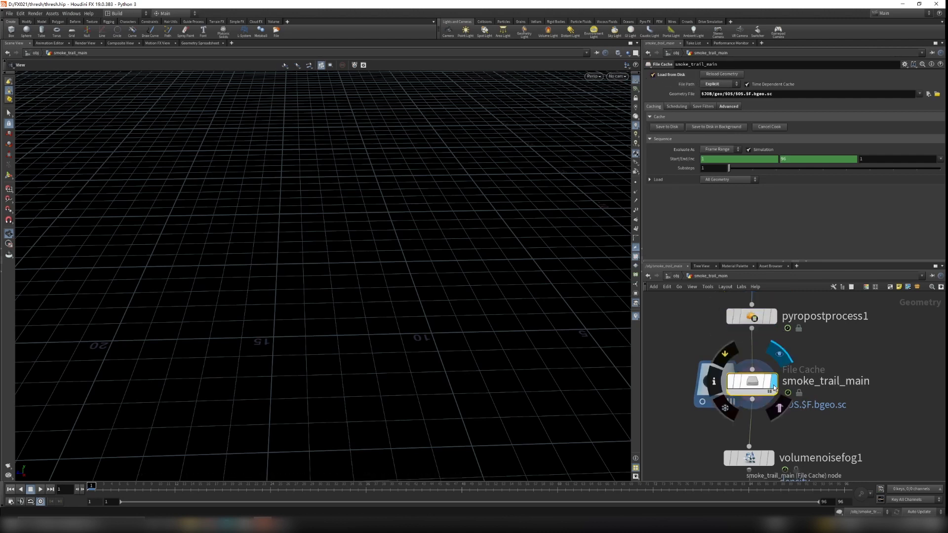
pyautogui.click(40, 490)
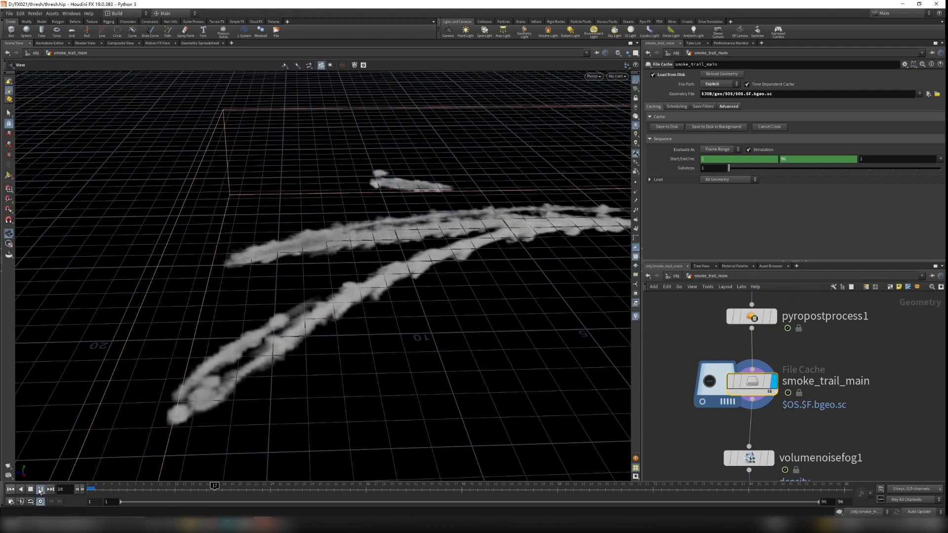
pyautogui.click(40, 490)
# Examine the shape and breakup of the cached smoke trails from several angles and distances
pyautogui.scroll(-3, 430, 303)
pyautogui.moveTo(429, 306); pyautogui.dragTo(355, 276, button='middle')
pyautogui.moveTo(355, 276); pyautogui.dragTo(392, 369)
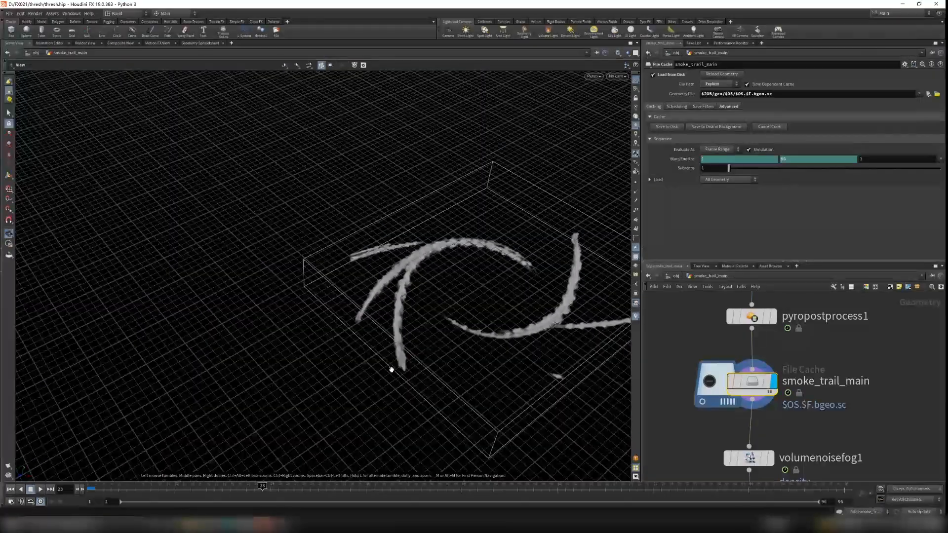
pyautogui.scroll(3, 494, 294)
pyautogui.moveTo(521, 296); pyautogui.dragTo(467, 356)
pyautogui.scroll(3, 515, 340)
pyautogui.moveTo(516, 339); pyautogui.dragTo(481, 364, button='middle')
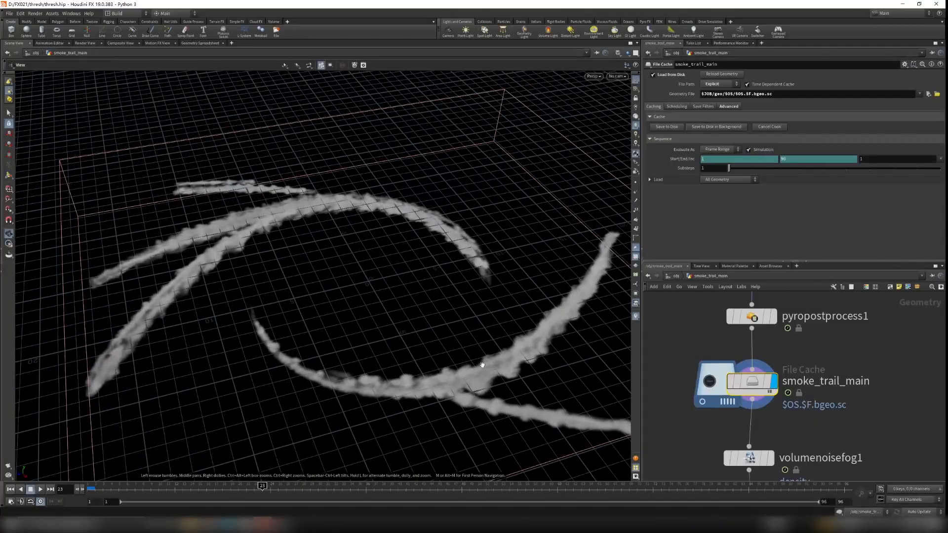
pyautogui.moveTo(481, 363); pyautogui.dragTo(436, 354)
pyautogui.moveTo(436, 353); pyautogui.dragTo(487, 367, button='right')
pyautogui.moveTo(487, 366); pyautogui.dragTo(317, 413)
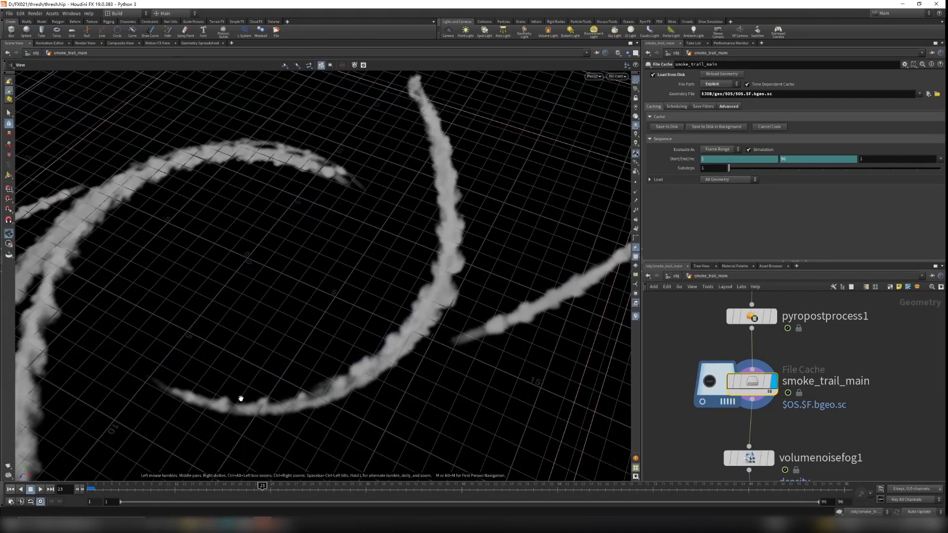
pyautogui.moveTo(252, 403); pyautogui.dragTo(409, 385)
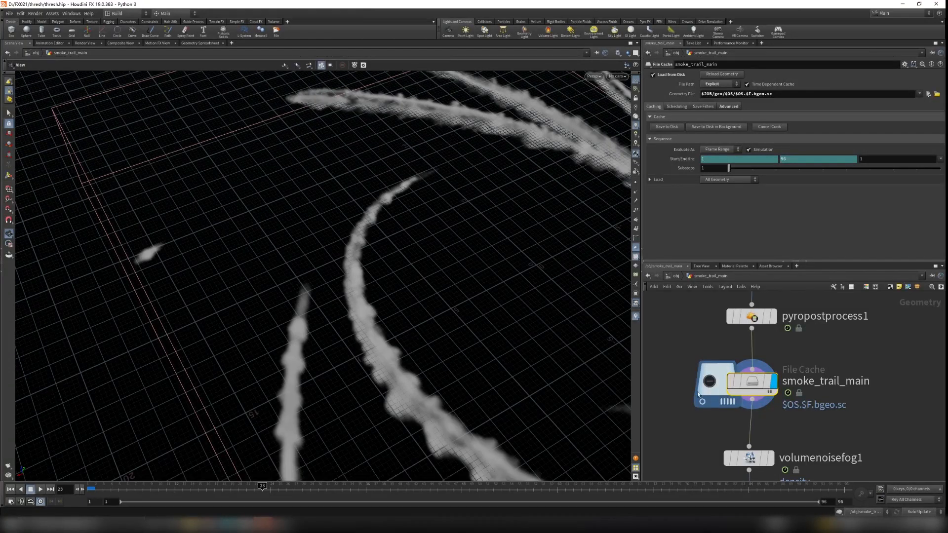
# Check the Substeps value in pyro_trail's simulation settings and return the timeline to frame 1
pyautogui.scroll(-3, 823, 367)
pyautogui.moveTo(818, 334); pyautogui.dragTo(813, 384, button='middle')
pyautogui.moveTo(703, 347); pyautogui.dragTo(765, 364)
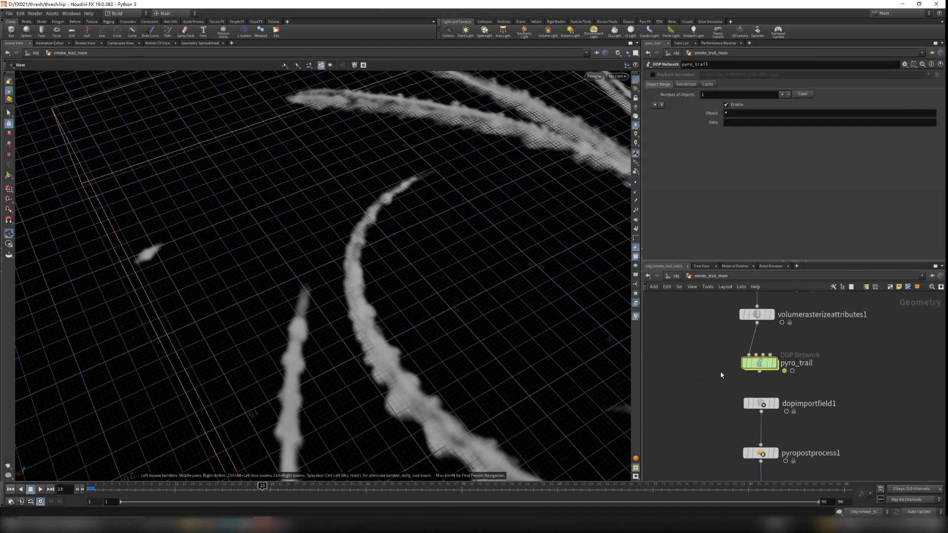
pyautogui.click(685, 85)
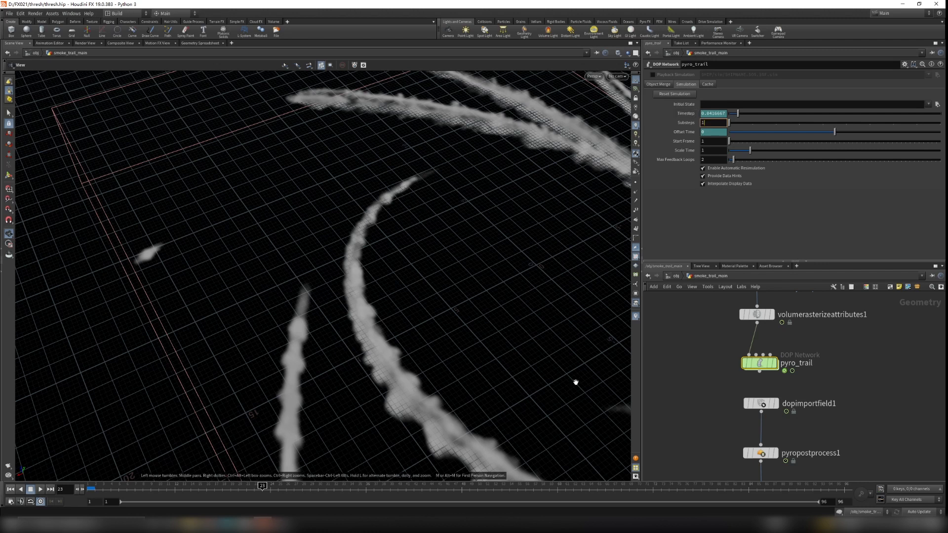
pyautogui.hotkey('ctrl', 'Up')
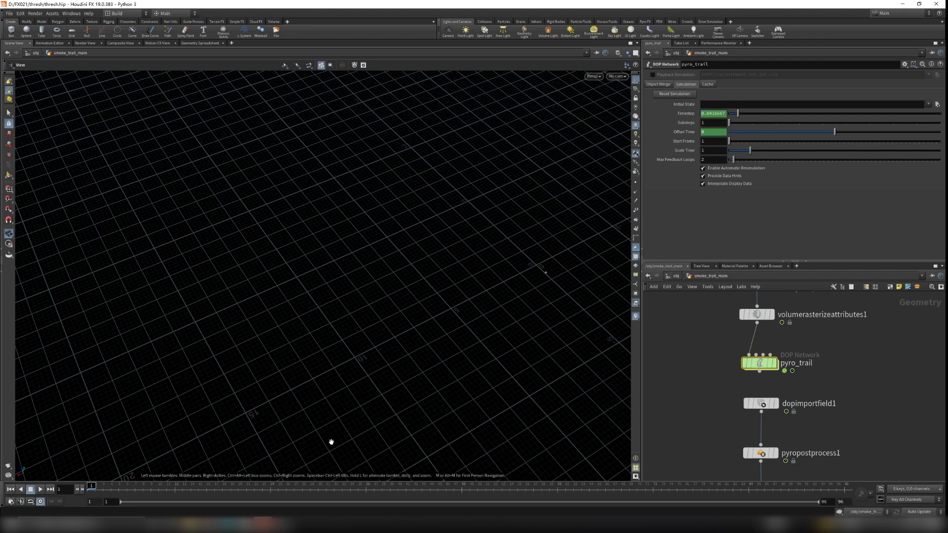
# Go inside pyro_trail and look through pyrosolver_sparse1's parameter groups, ending on the advanced settings with its minimum and maximum substeps
pyautogui.doubleClick(761, 364)
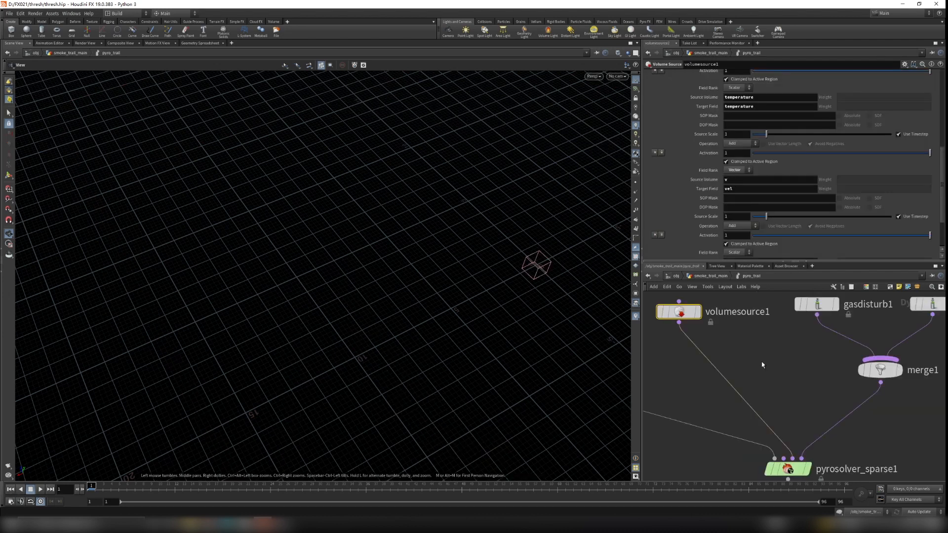
pyautogui.moveTo(842, 473); pyautogui.dragTo(763, 436)
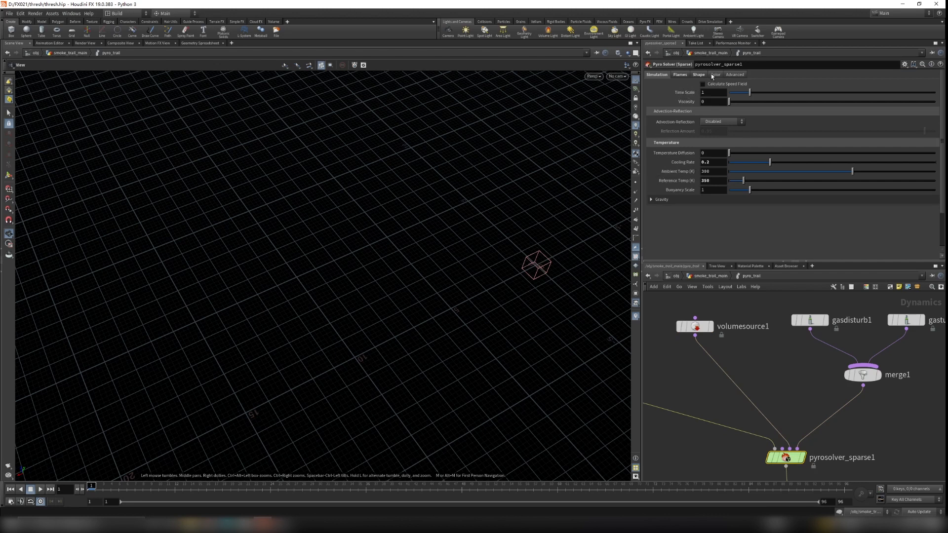
pyautogui.click(679, 75)
pyautogui.click(699, 75)
pyautogui.click(715, 74)
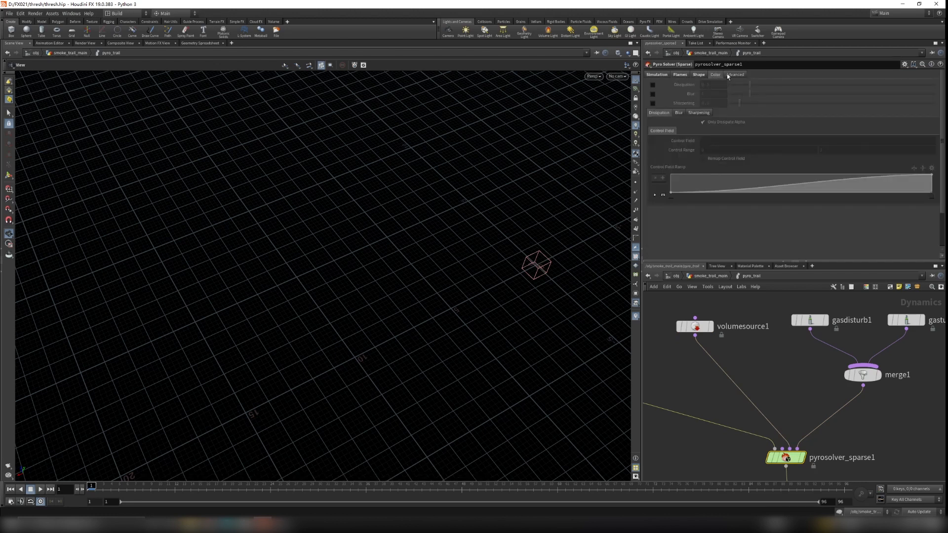
pyautogui.click(729, 76)
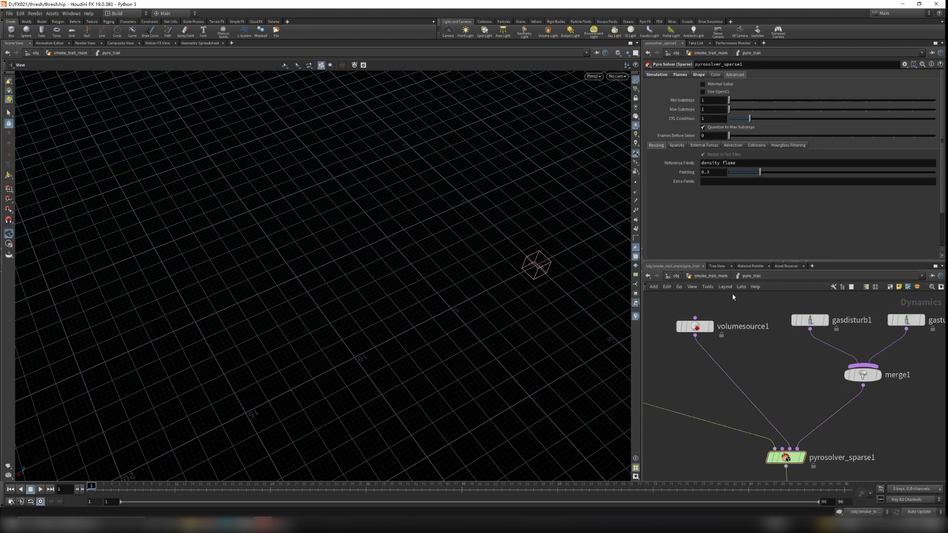
# Return to the smoke_trail_main network, scrub the cached simulation to frame 38 and examine the smoke trails up close
pyautogui.click(711, 276)
pyautogui.scroll(-5, 746, 298)
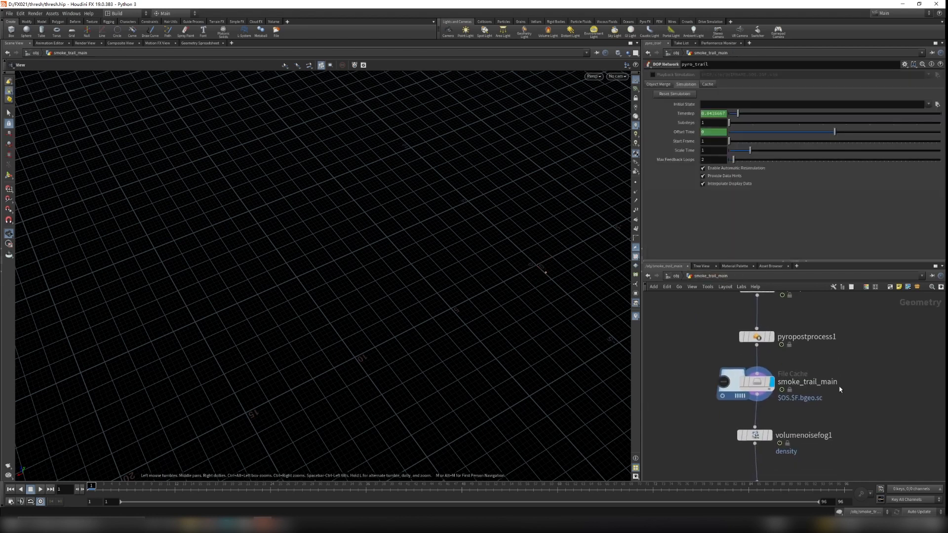
pyautogui.click(190, 488)
pyautogui.moveTo(345, 296)
pyautogui.mouseDown()
pyautogui.moveTo(432, 324)
pyautogui.moveTo(254, 333)
pyautogui.moveTo(340, 311)
pyautogui.mouseUp()
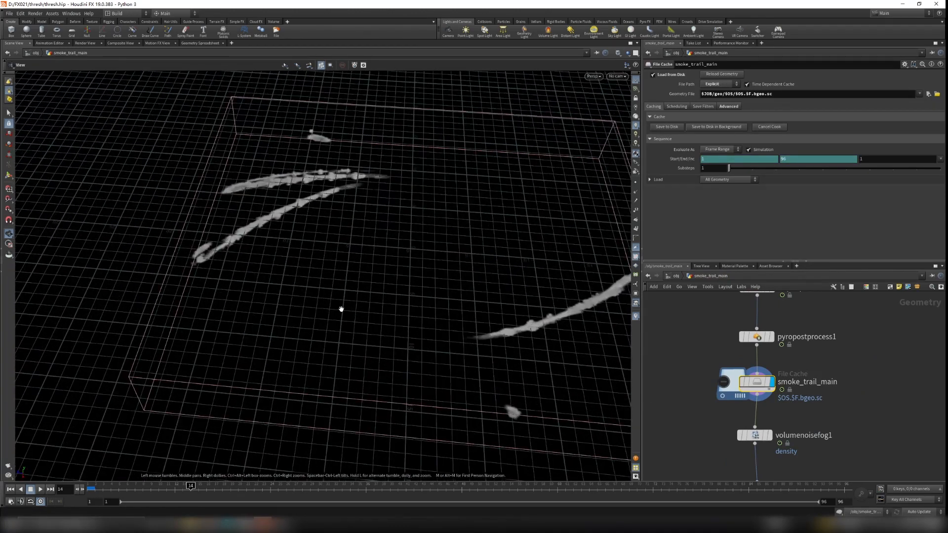
pyautogui.moveTo(190, 486); pyautogui.dragTo(382, 486)
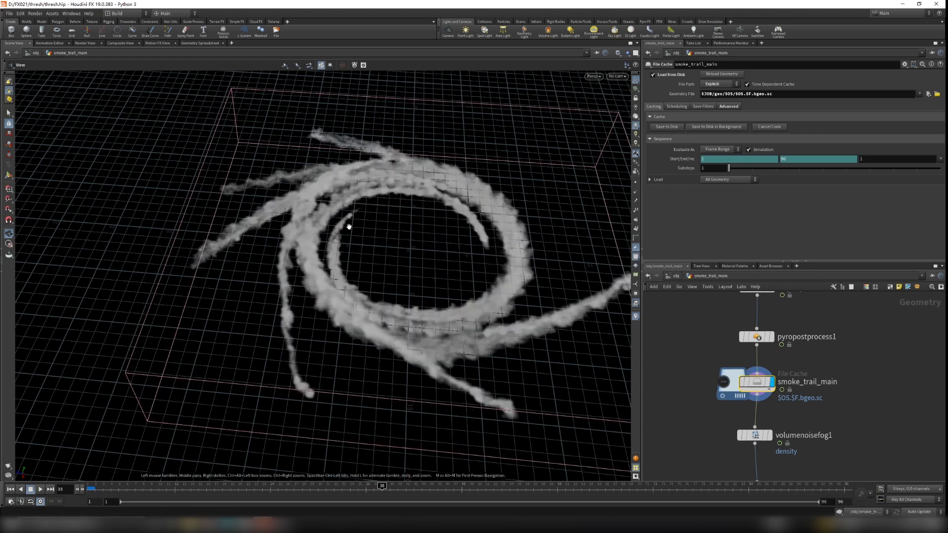
pyautogui.scroll(4, 348, 226)
pyautogui.moveTo(804, 296); pyautogui.dragTo(795, 358, button='middle')
pyautogui.moveTo(741, 354)
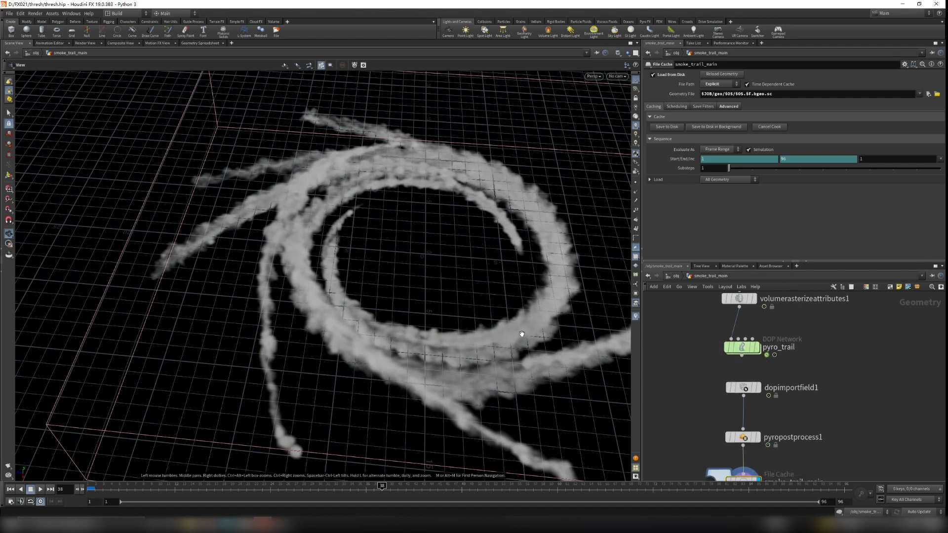
pyautogui.moveTo(522, 334); pyautogui.dragTo(473, 282)
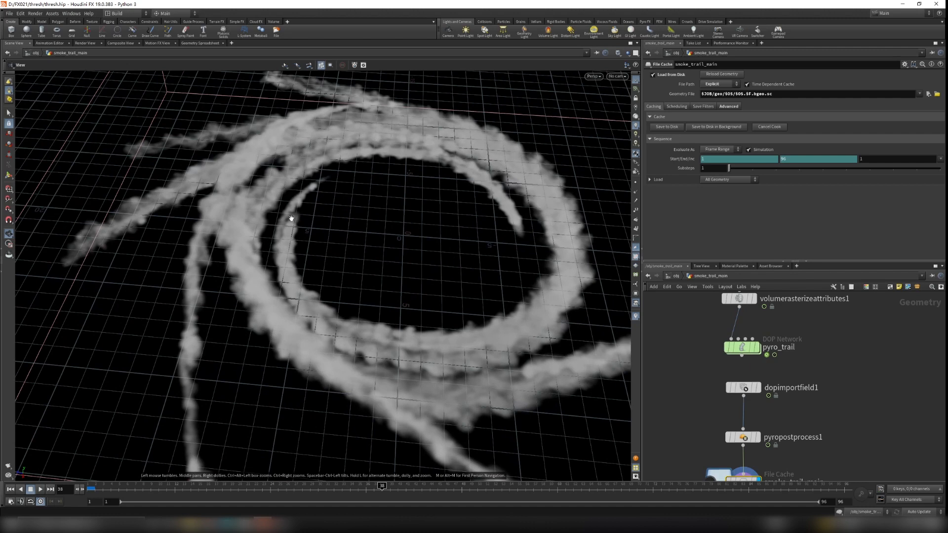
pyautogui.moveTo(686, 364); pyautogui.dragTo(678, 279, button='middle')
pyautogui.moveTo(723, 390)
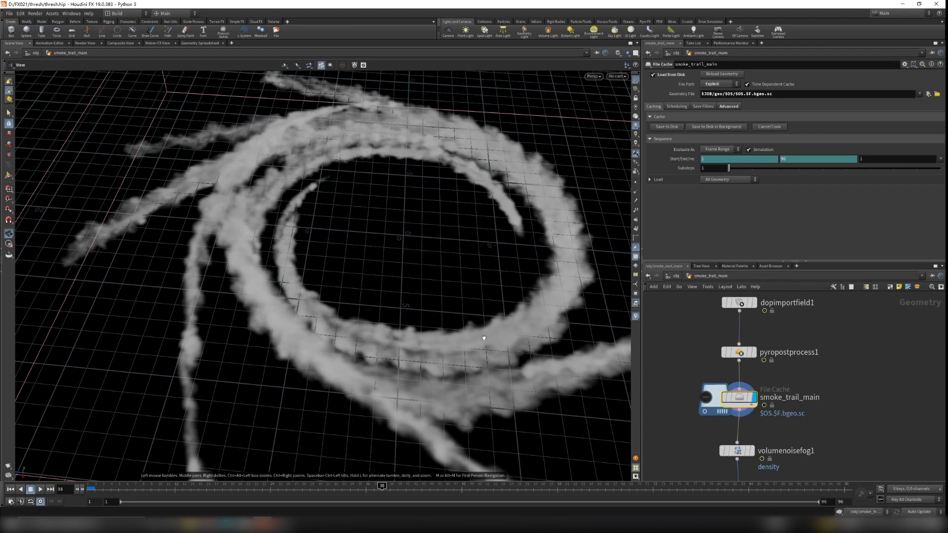
# Select volumenoisefog1 below the smoke_trail_main cache and bypass it
pyautogui.moveTo(752, 442); pyautogui.dragTo(760, 382, button='middle')
pyautogui.click(744, 389)
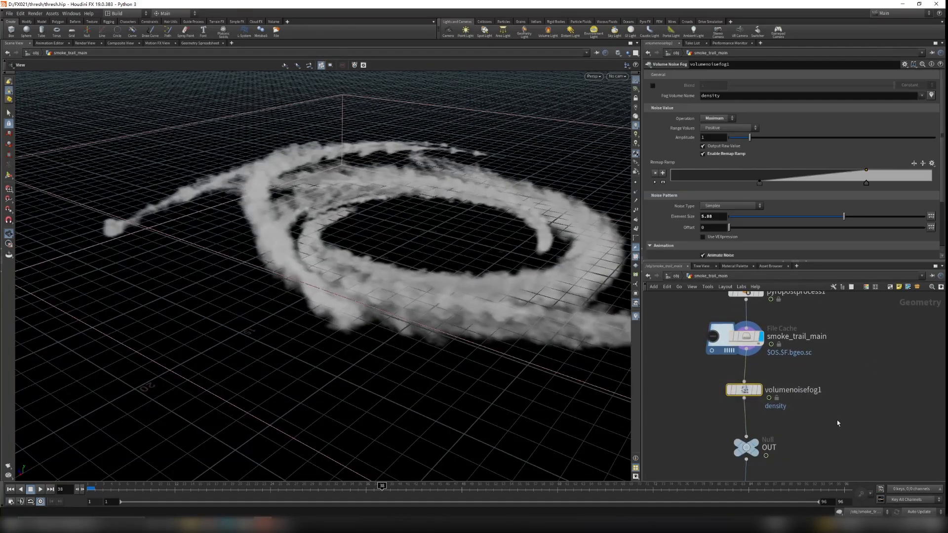
pyautogui.moveTo(729, 378)
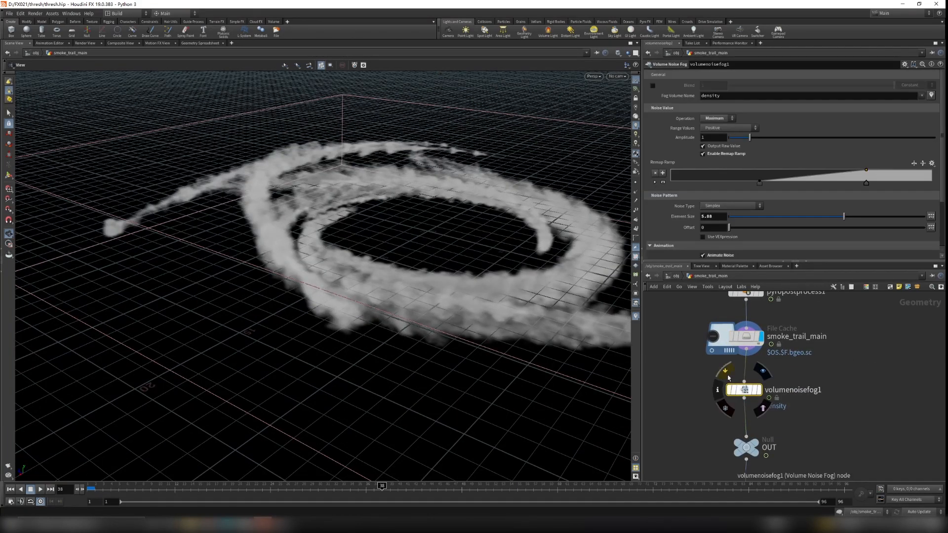
pyautogui.click(726, 371)
# Arrange the volumevisualization1 node directly below the OUT null
pyautogui.moveTo(811, 476); pyautogui.dragTo(825, 403, button='middle')
pyautogui.moveTo(763, 425); pyautogui.dragTo(697, 396)
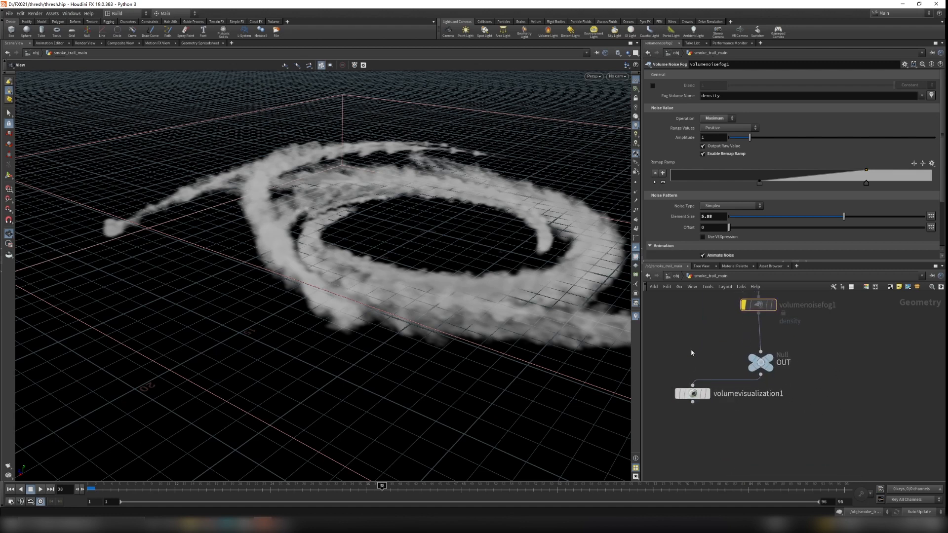
pyautogui.click(694, 394)
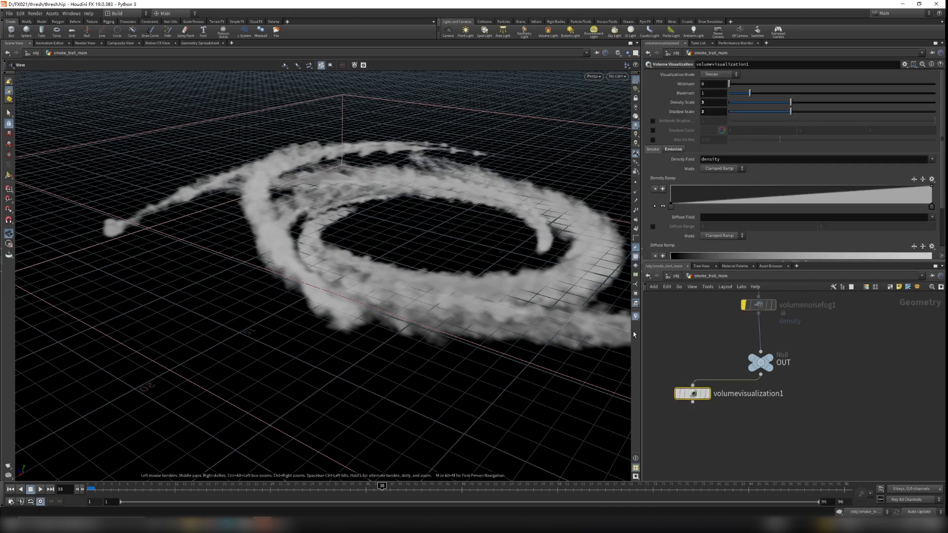
pyautogui.moveTo(709, 430); pyautogui.dragTo(709, 444, button='middle')
pyautogui.moveTo(682, 410); pyautogui.dragTo(764, 440)
# Display the output of volumevisualization1 and view the shaded smoke trails from farther away
pyautogui.click(760, 377)
pyautogui.moveTo(704, 360); pyautogui.dragTo(818, 405)
pyautogui.moveTo(701, 359); pyautogui.dragTo(820, 408)
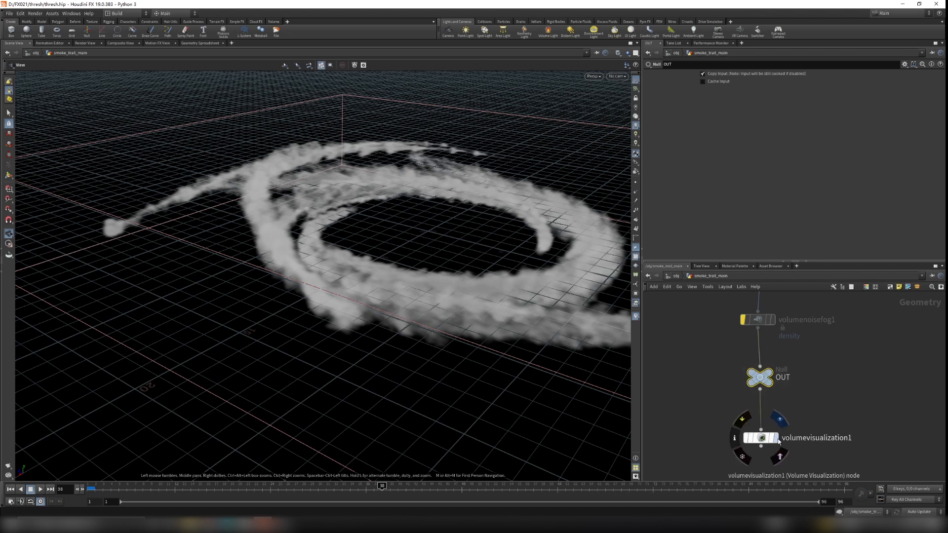
pyautogui.click(760, 437)
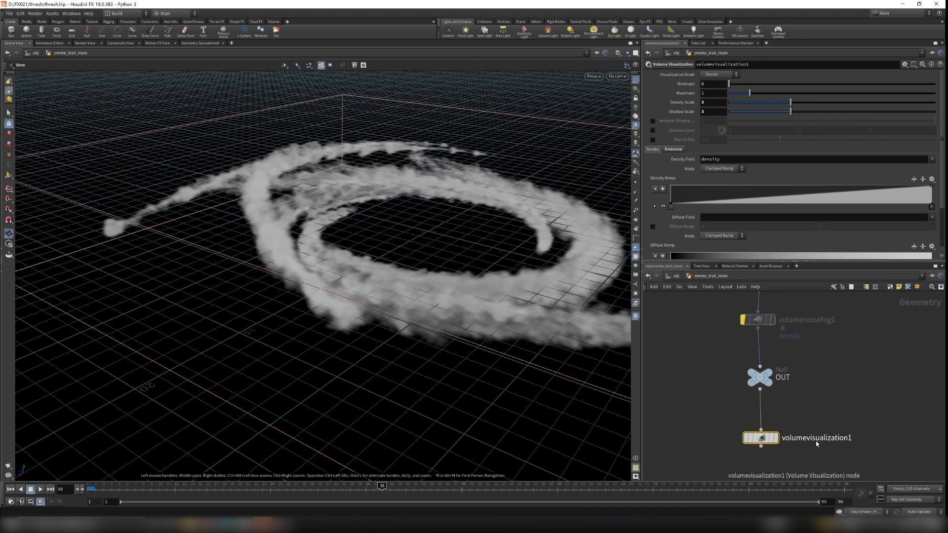
pyautogui.press('Up')
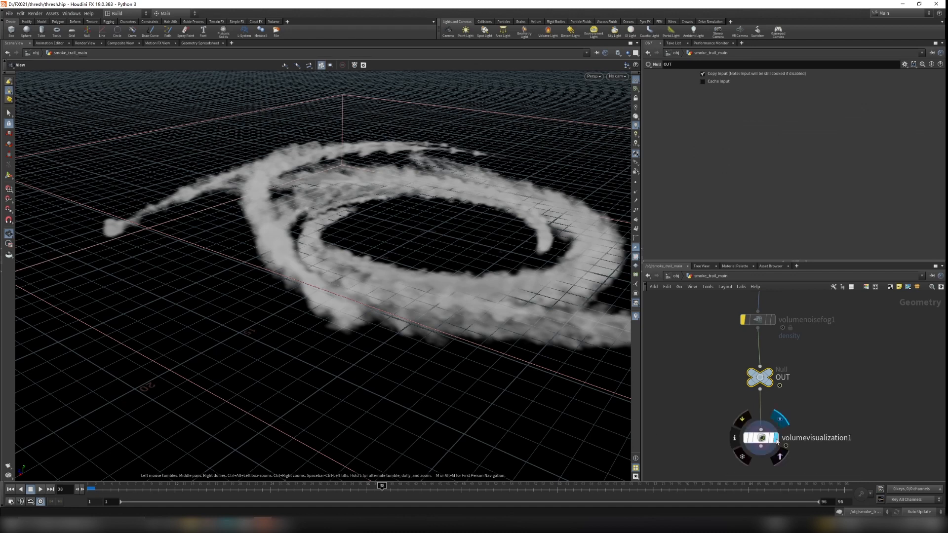
pyautogui.click(776, 438)
pyautogui.moveTo(510, 309); pyautogui.dragTo(513, 323)
pyautogui.scroll(-3, 513, 323)
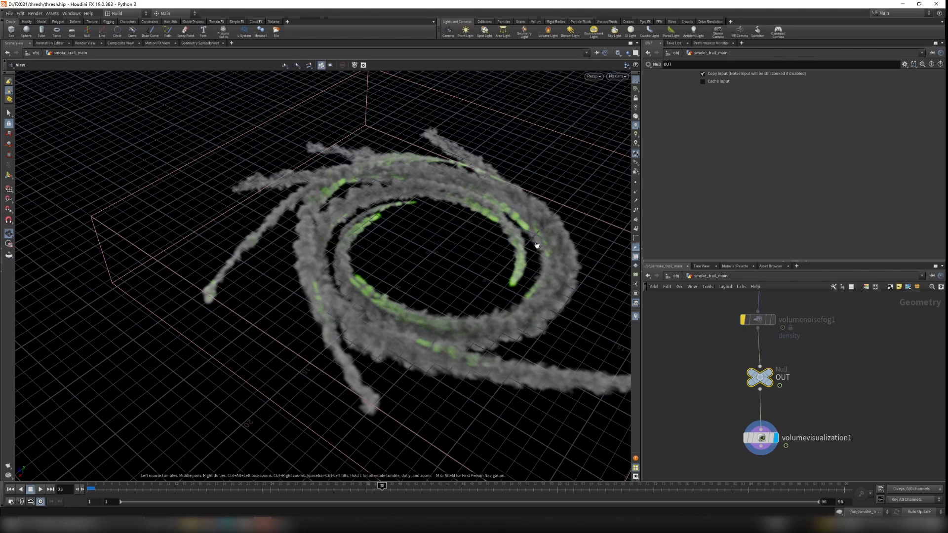
# Review volumevisualization1's density field and its emission settings, including the emission scale, flame field and emission color ramp
pyautogui.click(770, 438)
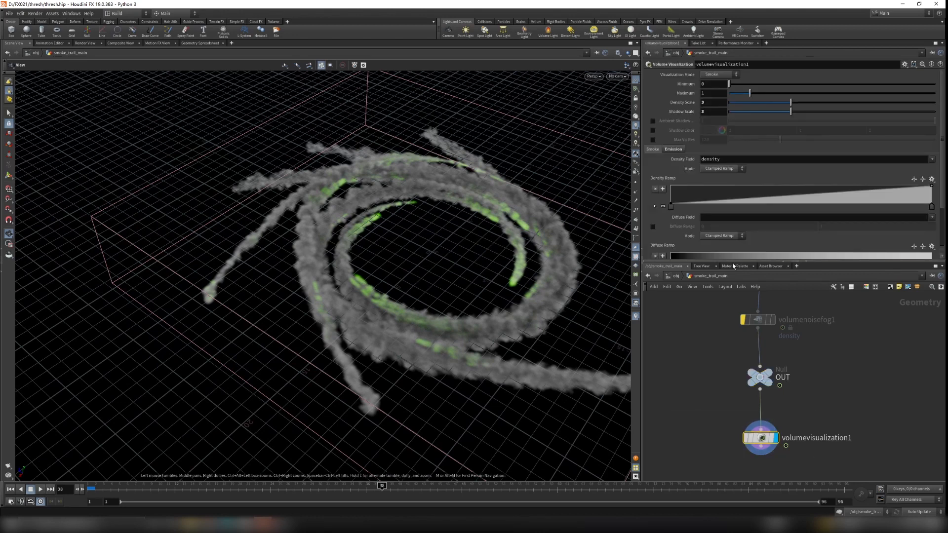
pyautogui.click(686, 158)
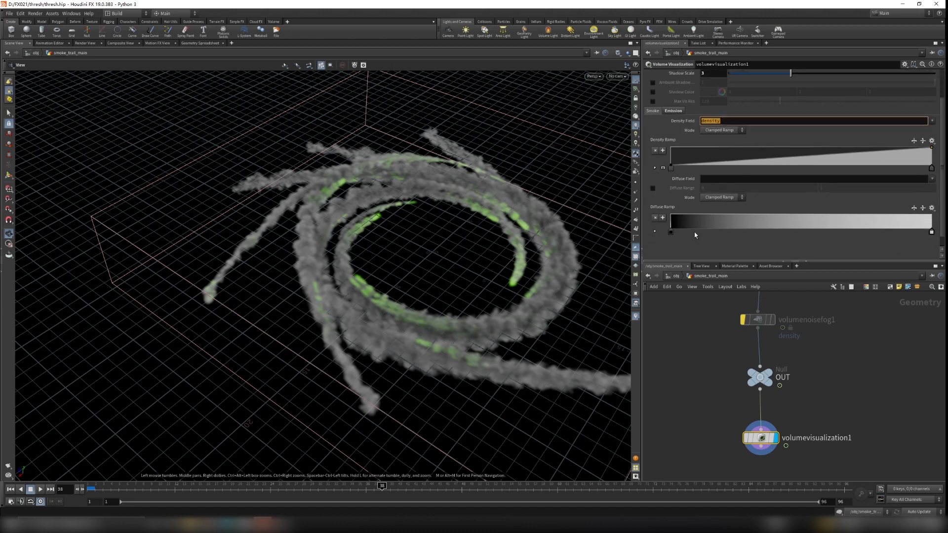
pyautogui.scroll(-1, 695, 232)
pyautogui.click(673, 142)
pyautogui.click(713, 163)
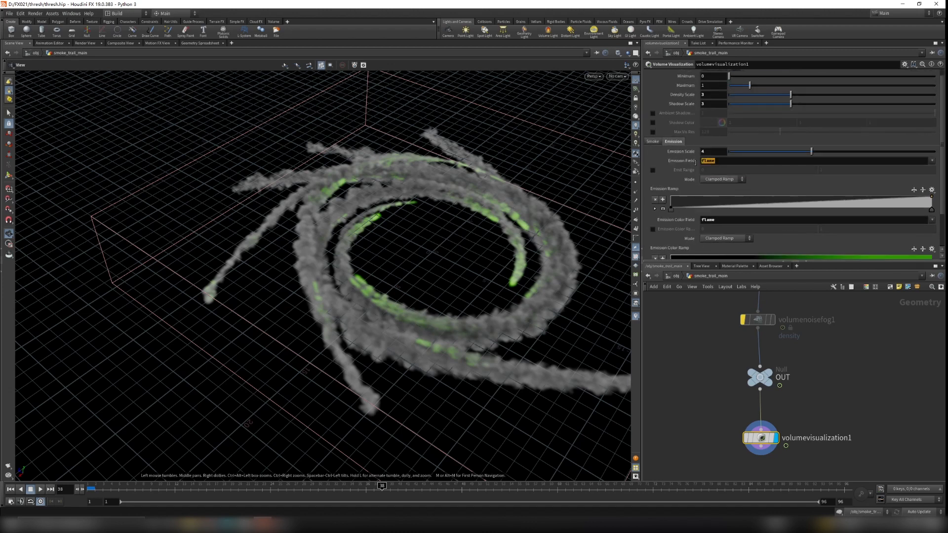
pyautogui.scroll(-3, 731, 227)
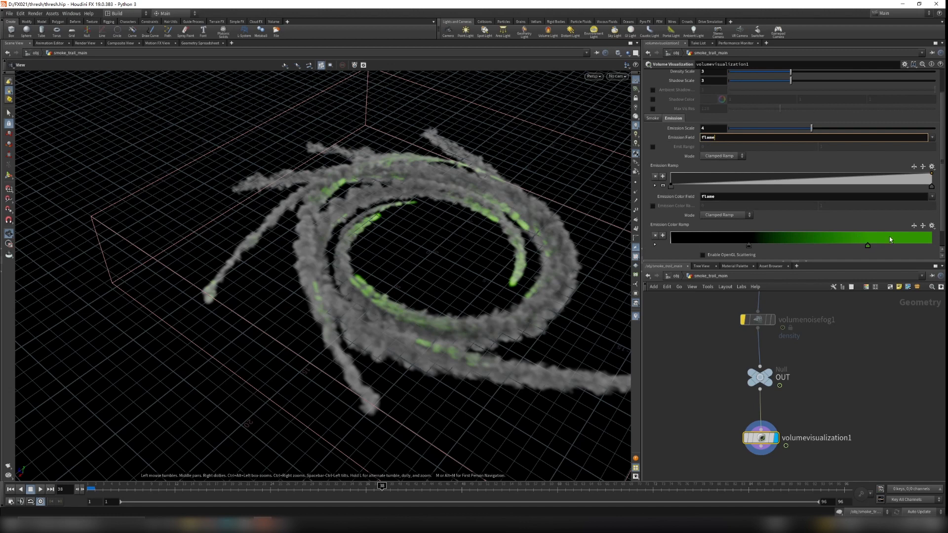
pyautogui.scroll(-1, 720, 436)
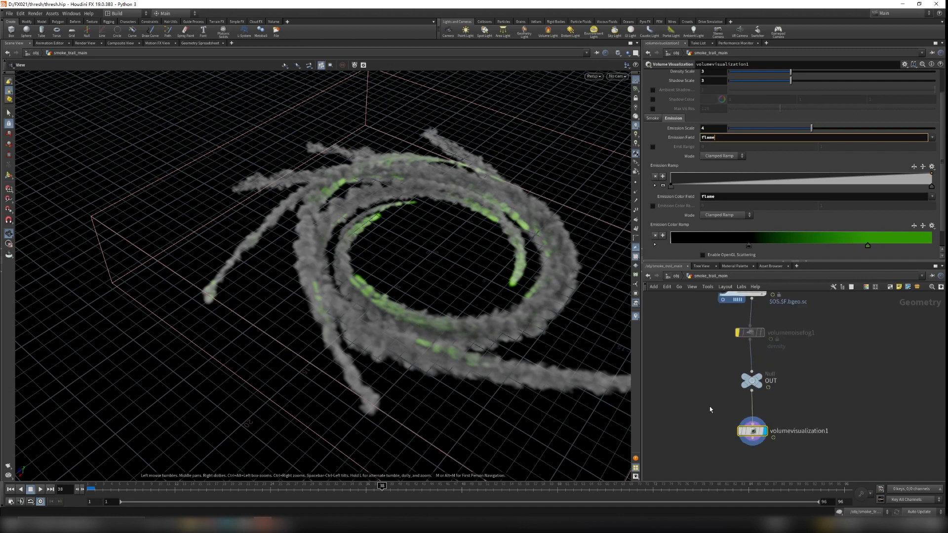
pyautogui.scroll(1, 692, 138)
pyautogui.scroll(1, 650, 113)
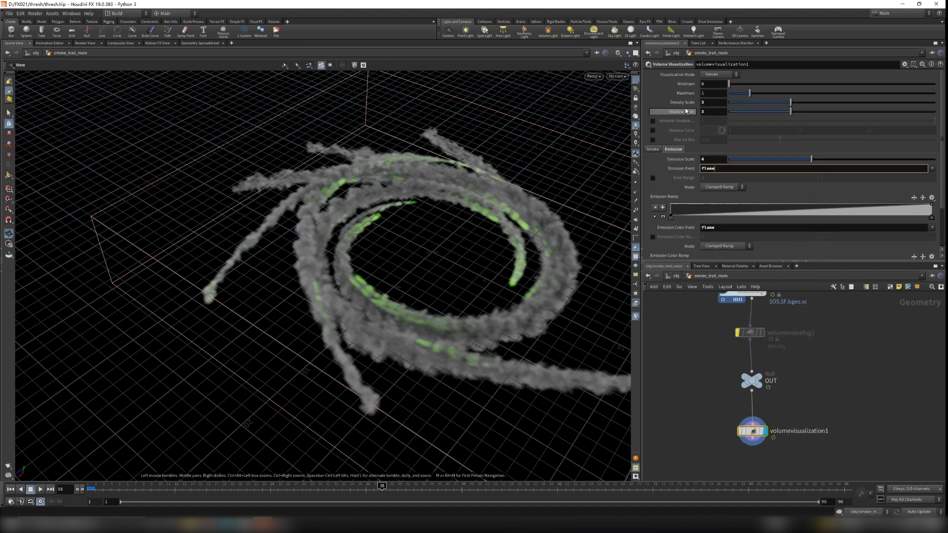
pyautogui.scroll(-1, 816, 374)
pyautogui.scroll(2, 825, 400)
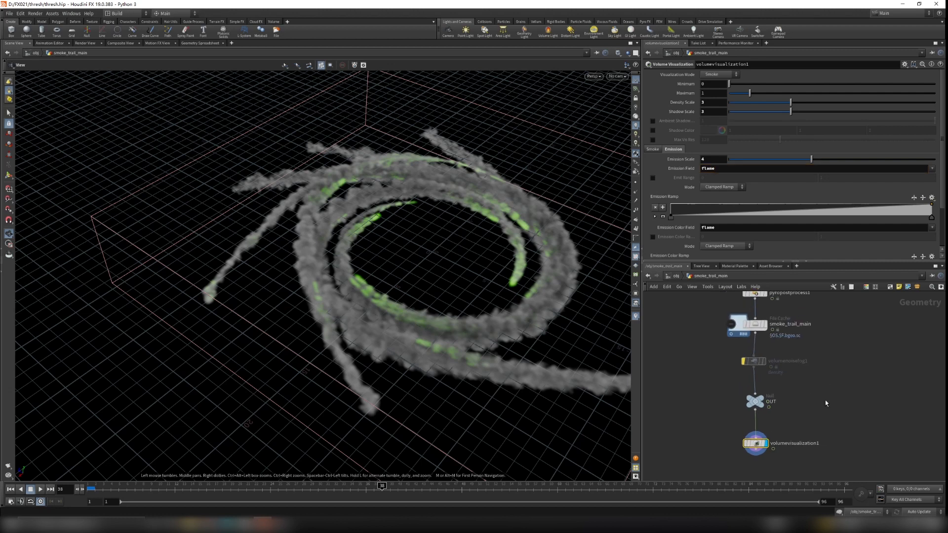
# Review volumenoisefog1's fog volume name, operation choices, remap ramp, noise pattern, animation and post-process settings
pyautogui.moveTo(673, 348); pyautogui.dragTo(795, 385)
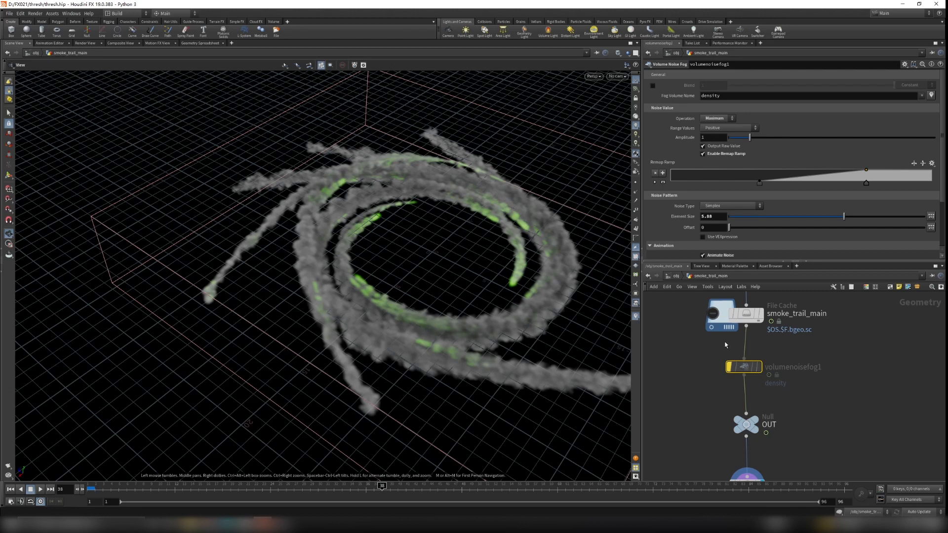
pyautogui.scroll(2, 460, 314)
pyautogui.moveTo(489, 335); pyautogui.dragTo(395, 330)
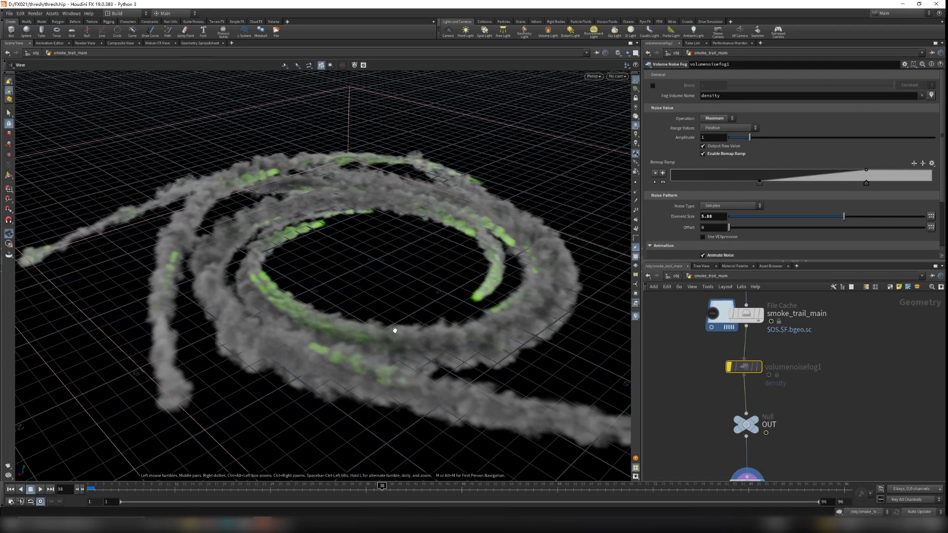
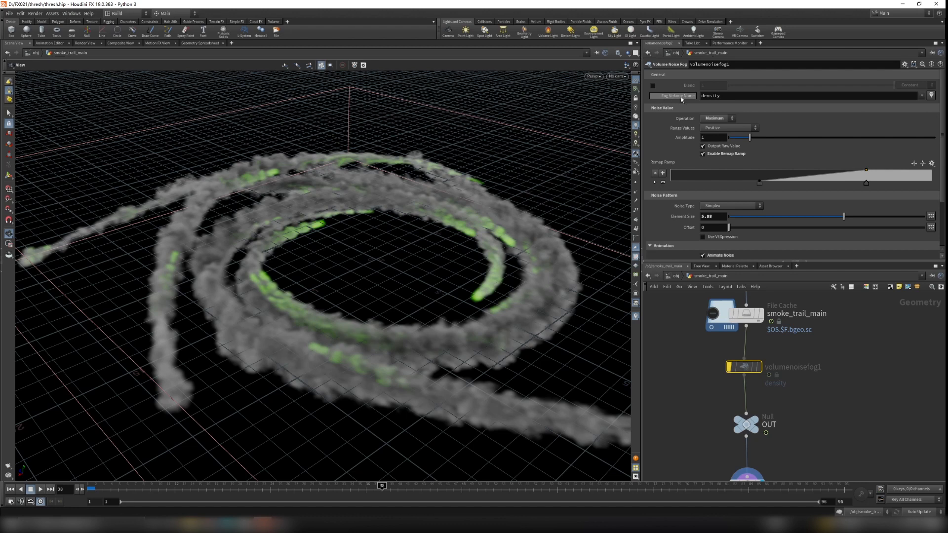
pyautogui.click(717, 119)
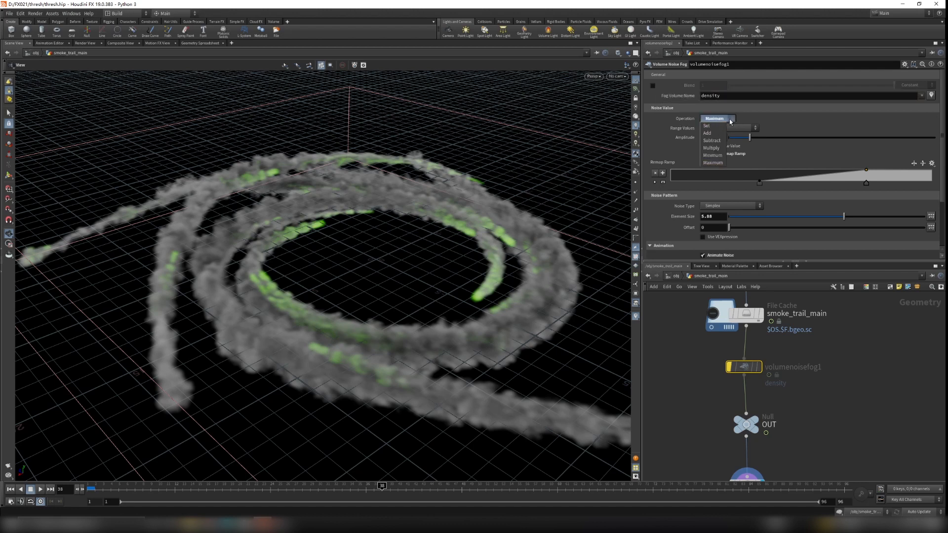
pyautogui.click(716, 122)
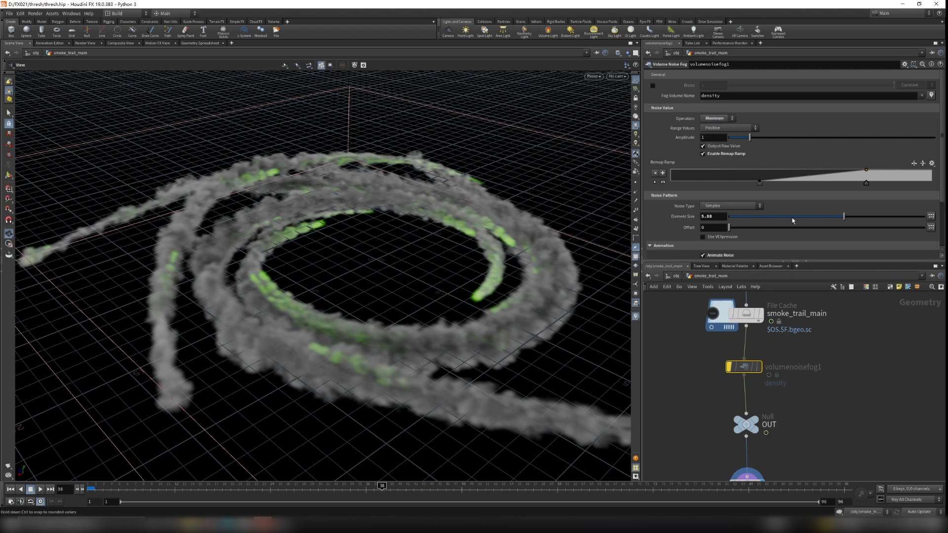
pyautogui.scroll(-5, 682, 227)
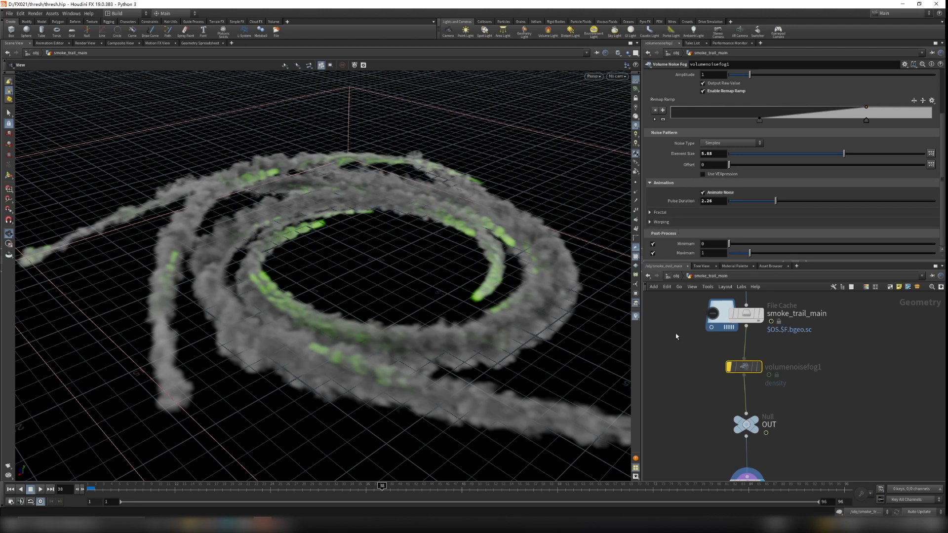
# Re-enable the bypassed volumenoisefog1 node and inspect the noise on the smoke trails from several angles
pyautogui.moveTo(725, 352)
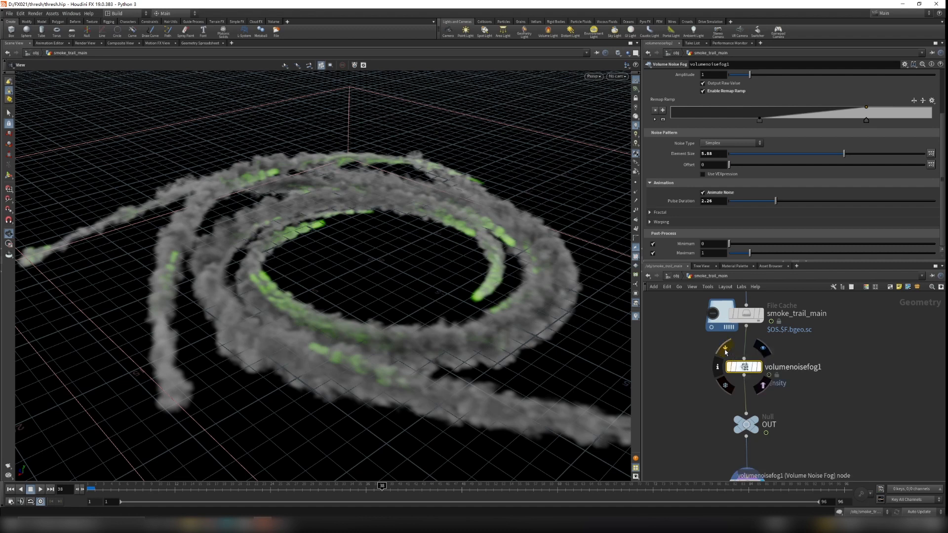
pyautogui.scroll(3, 508, 314)
pyautogui.moveTo(508, 314); pyautogui.dragTo(453, 381)
pyautogui.scroll(-3, 453, 380)
pyautogui.moveTo(735, 368)
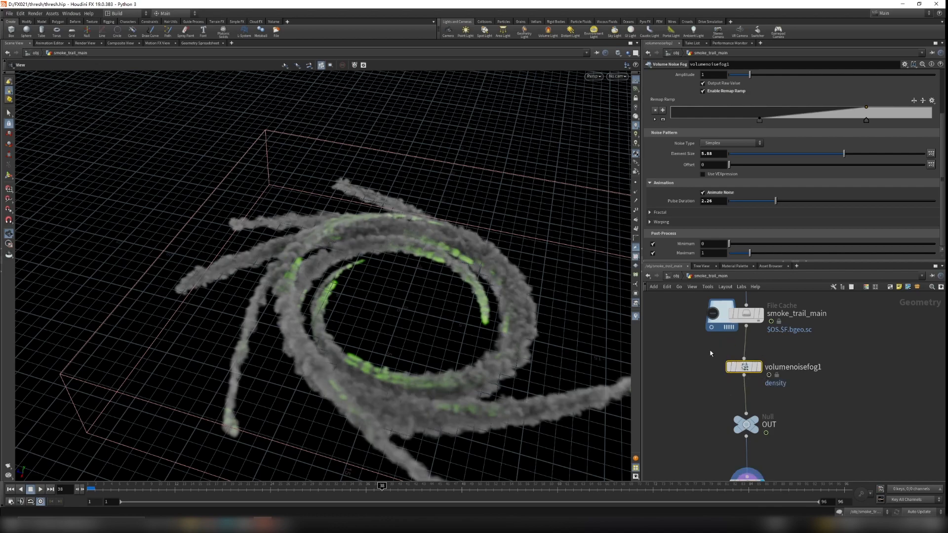
pyautogui.moveTo(483, 345); pyautogui.dragTo(524, 326)
pyautogui.moveTo(523, 325); pyautogui.dragTo(554, 359, button='right')
pyautogui.moveTo(554, 360); pyautogui.dragTo(543, 375)
# Show the settings of volumevisualization1 below the OUT null again
pyautogui.moveTo(803, 426); pyautogui.dragTo(790, 372, button='middle')
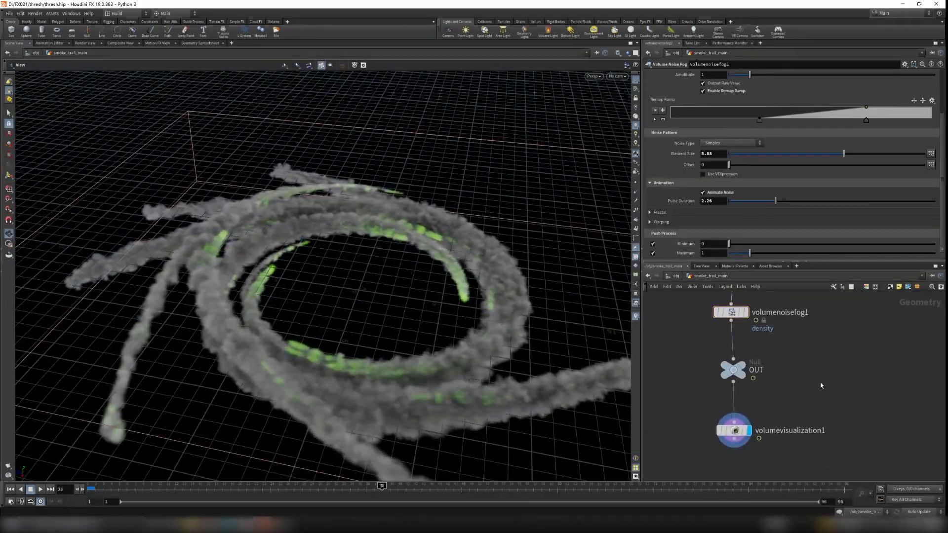
pyautogui.click(734, 430)
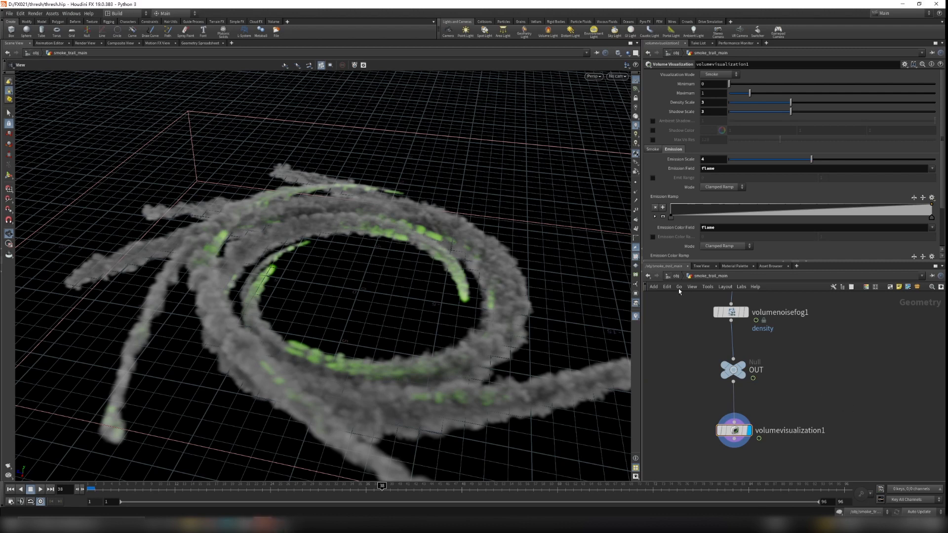
# Return to the object level, reopen smoke_trail_main and select the OUT null above volumevisualization1
pyautogui.click(672, 276)
pyautogui.moveTo(711, 352); pyautogui.dragTo(871, 395)
pyautogui.click(789, 409)
pyautogui.doubleClick(758, 387)
pyautogui.press('h')
pyautogui.moveTo(739, 299); pyautogui.dragTo(849, 462)
pyautogui.click(759, 360)
pyautogui.moveTo(694, 383); pyautogui.dragTo(664, 259, button='middle')
pyautogui.scroll(2, 708, 320)
pyautogui.scroll(3, 707, 320)
pyautogui.click(833, 339)
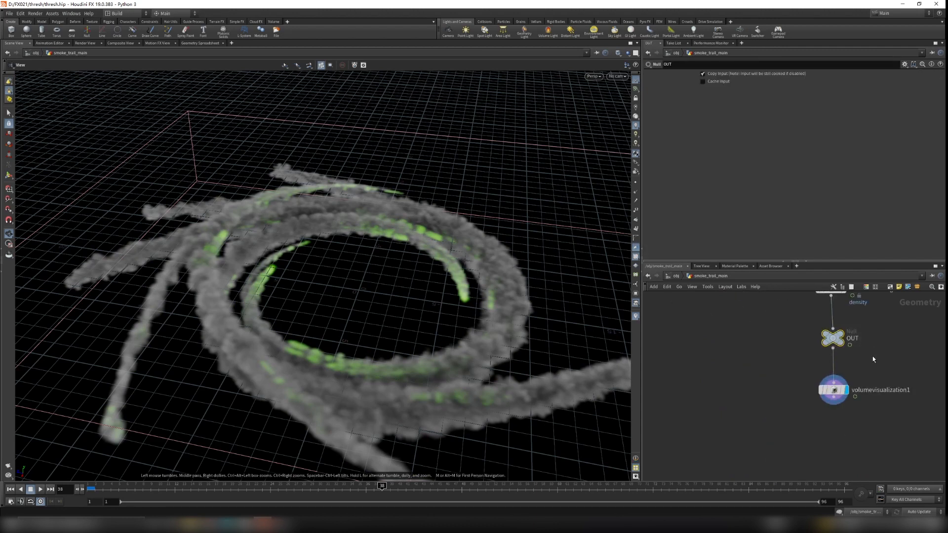
# Open rndr_smoke_main and inspect object_merge1's source path and the merged smoke from several angles
pyautogui.click(673, 276)
pyautogui.moveTo(676, 372); pyautogui.dragTo(810, 431)
pyautogui.doubleClick(723, 397)
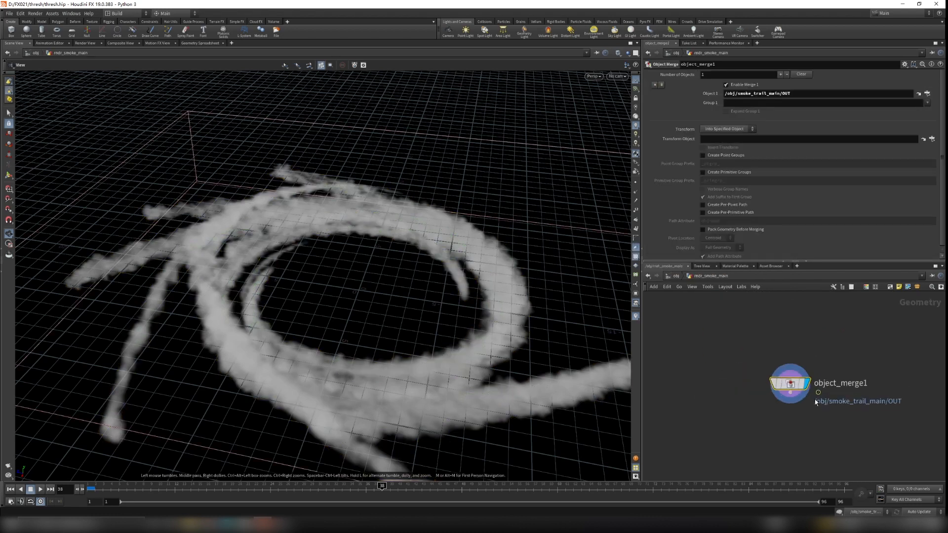
pyautogui.moveTo(453, 360); pyautogui.dragTo(360, 277)
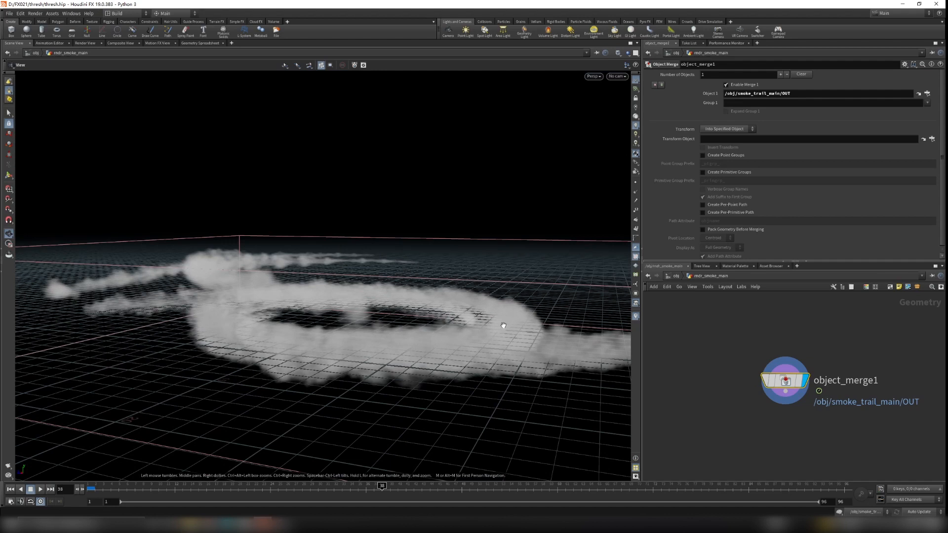
pyautogui.moveTo(502, 326); pyautogui.dragTo(472, 368)
pyautogui.moveTo(472, 368); pyautogui.dragTo(375, 371, button='right')
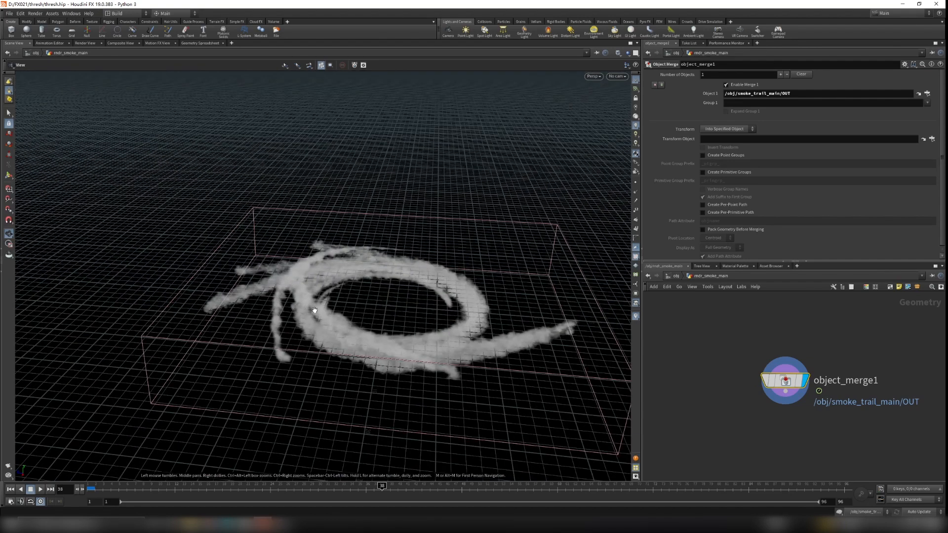
# Open the rndr_particles object and inspect its node chain and particles
pyautogui.click(676, 276)
pyautogui.moveTo(879, 370); pyautogui.dragTo(815, 362, button='middle')
pyautogui.click(813, 390)
pyautogui.doubleClick(813, 390)
pyautogui.moveTo(489, 361); pyautogui.dragTo(410, 326)
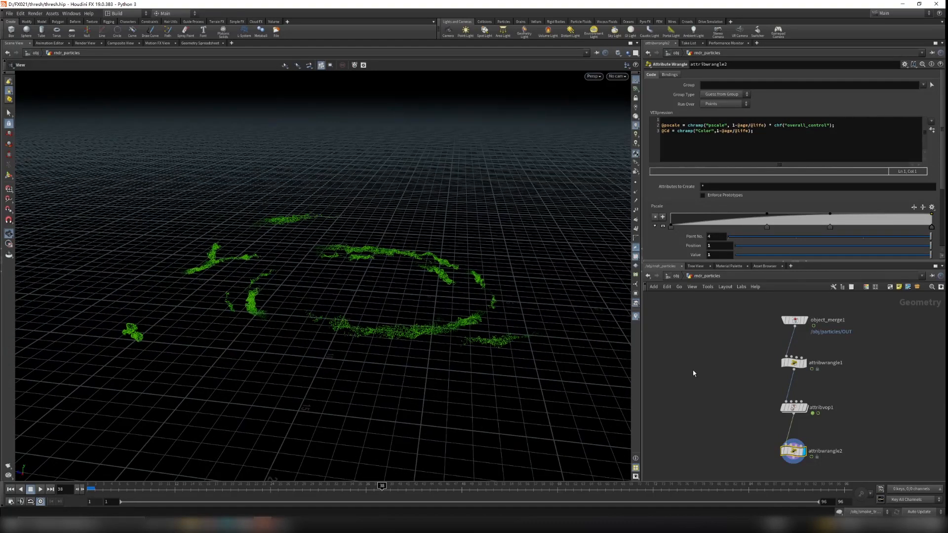
# Check the geometry velocity blur setting on the rndr_particles and rndr_smoke_main objects
pyautogui.press('u')
pyautogui.doubleClick(806, 388)
pyautogui.scroll(1, 847, 448)
pyautogui.moveTo(847, 449); pyautogui.dragTo(841, 397, button='middle')
pyautogui.moveTo(691, 378); pyautogui.dragTo(803, 425)
pyautogui.click(678, 278)
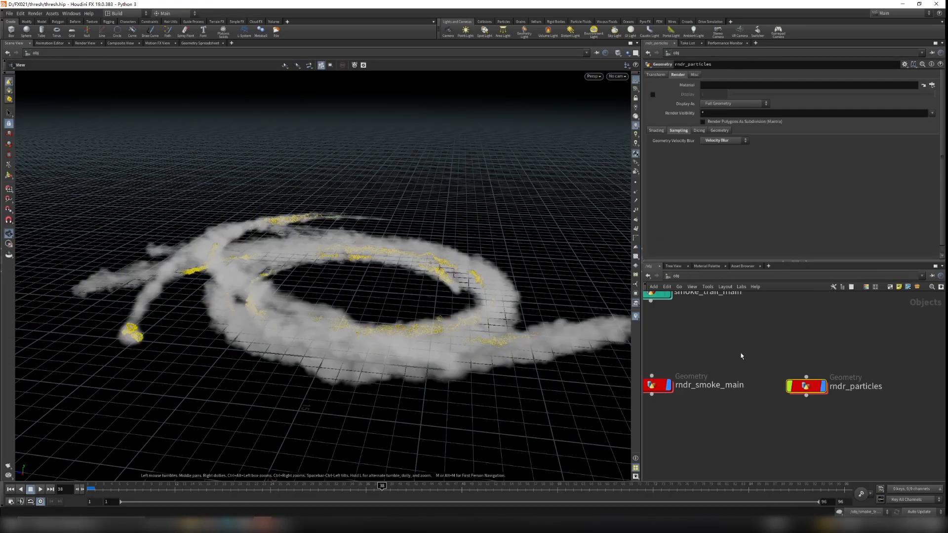
pyautogui.scroll(1, 741, 370)
pyautogui.moveTo(698, 364); pyautogui.dragTo(800, 444)
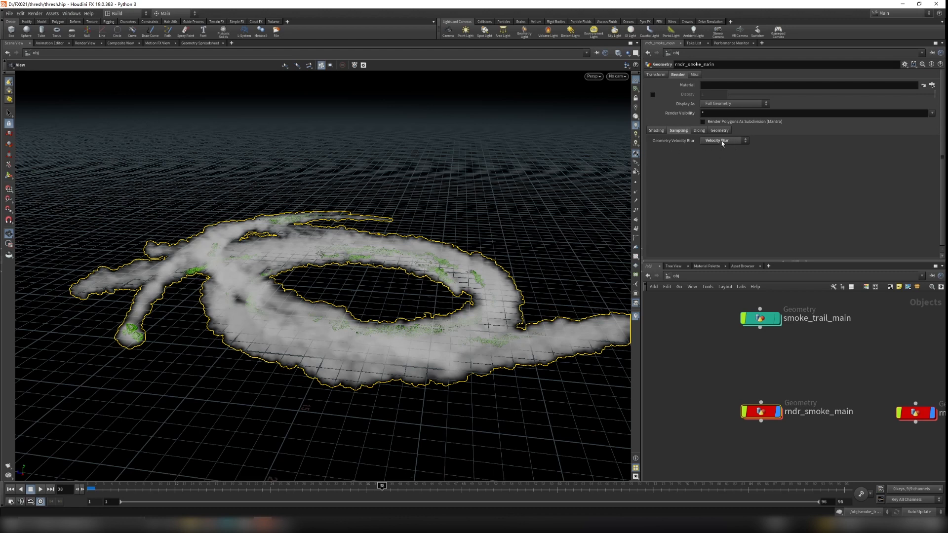
pyautogui.moveTo(875, 370); pyautogui.dragTo(819, 346, button='middle')
pyautogui.click(837, 399)
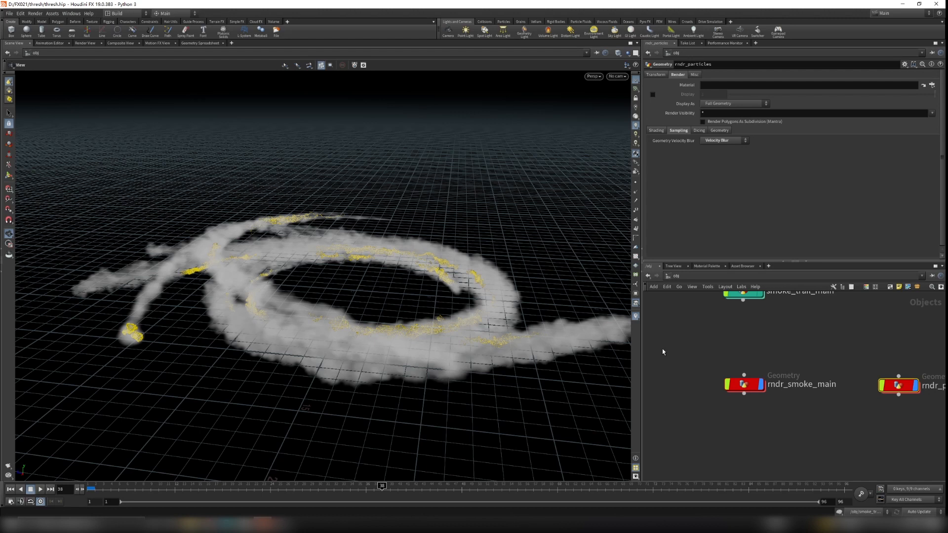
pyautogui.click(700, 323)
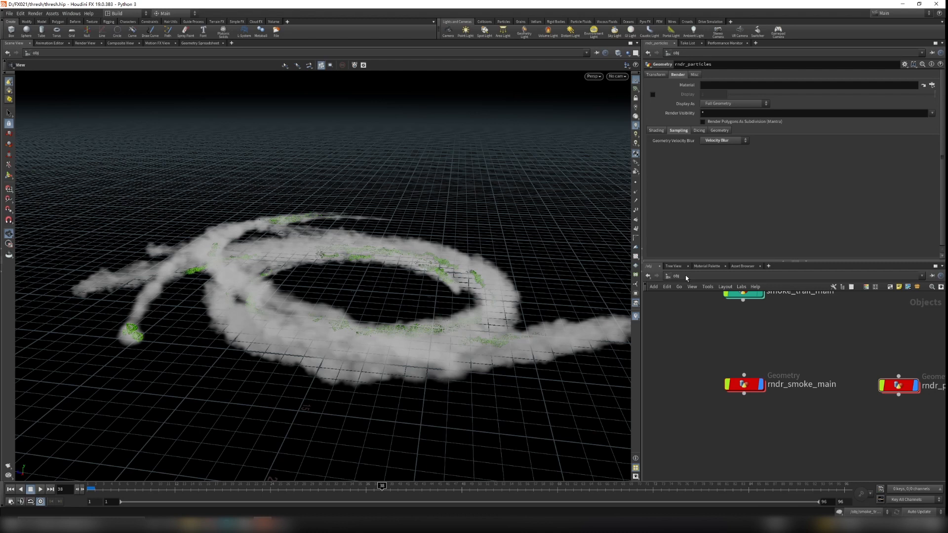
# Switch the network editor from the object level to the out network
pyautogui.click(685, 276)
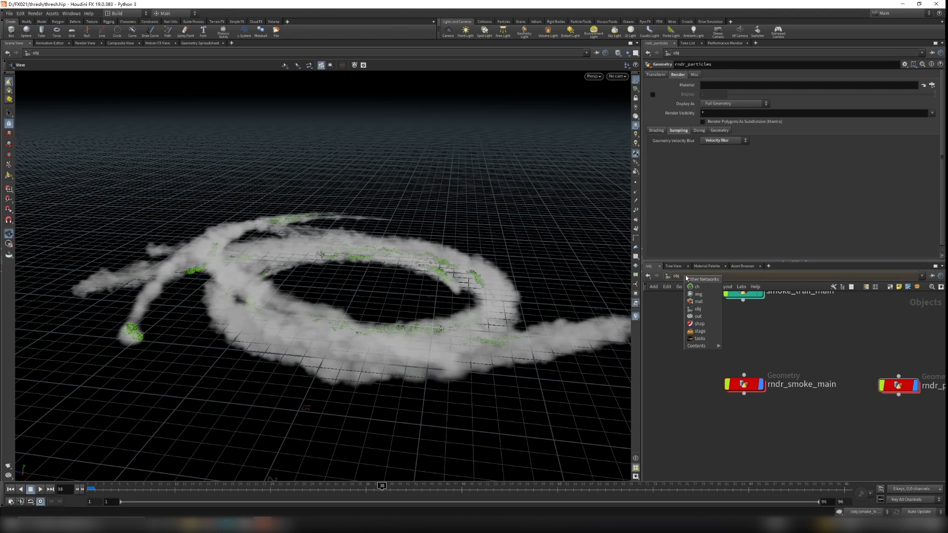
pyautogui.press('Escape')
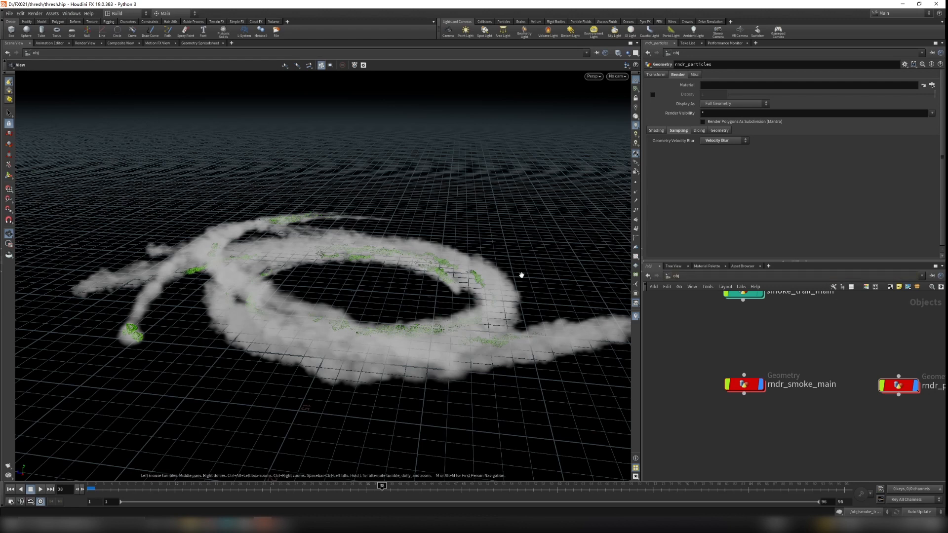
pyautogui.moveTo(380, 307); pyautogui.dragTo(378, 326)
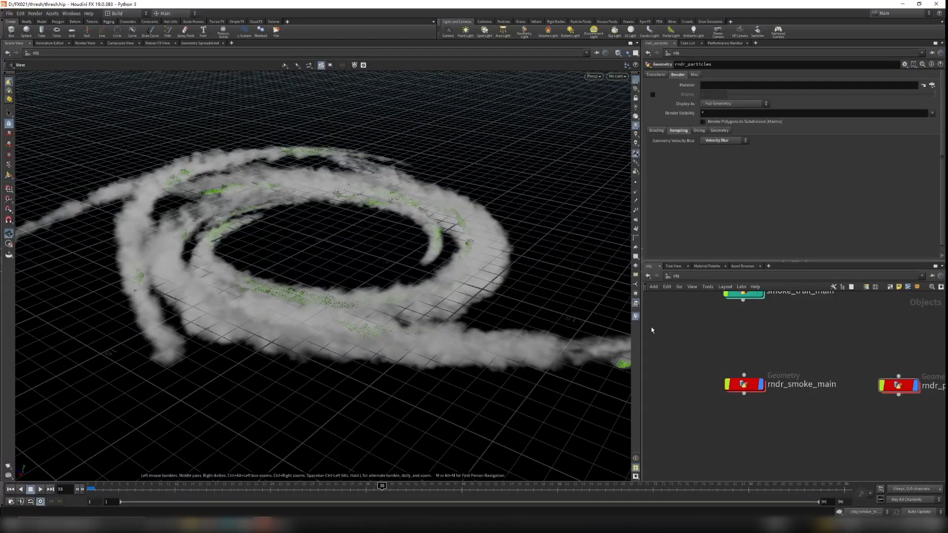
pyautogui.click(679, 278)
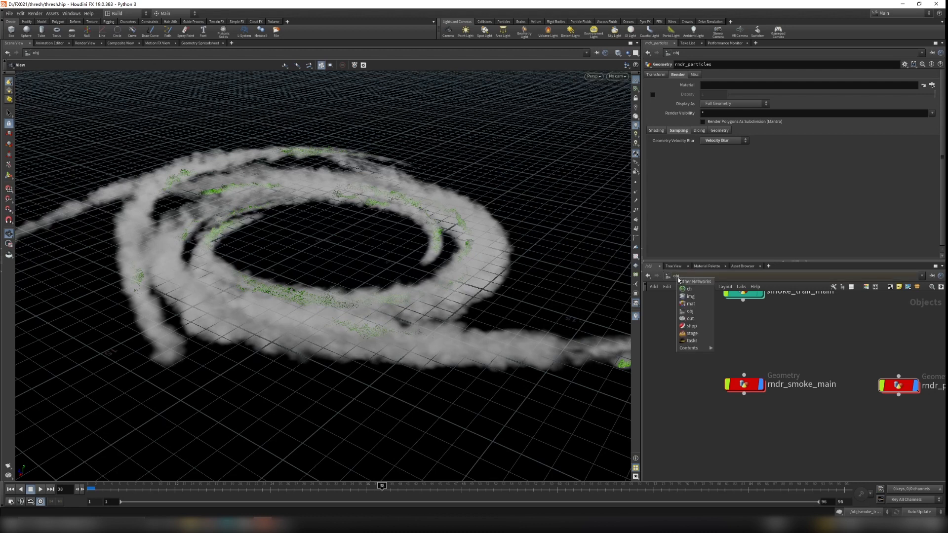
pyautogui.click(696, 313)
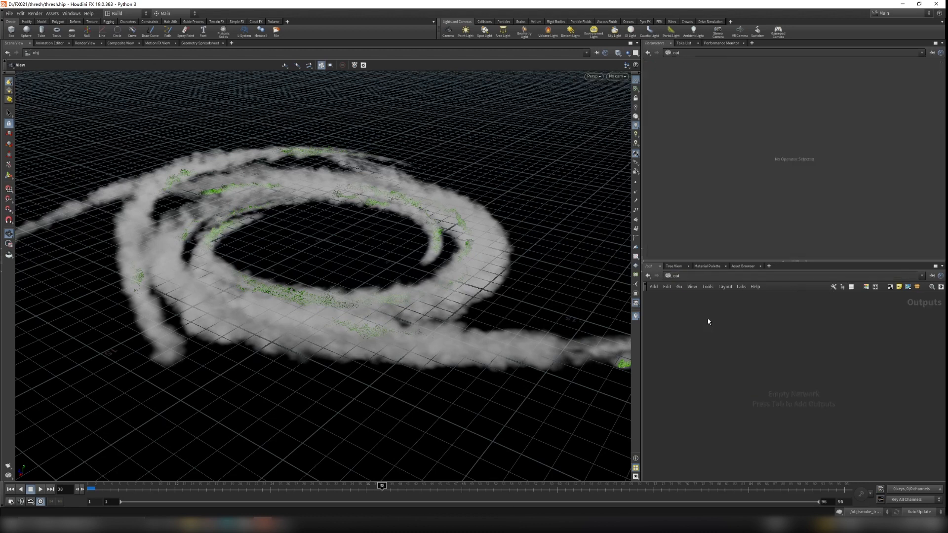
# Add a Mantra render node to the empty out network
pyautogui.click(691, 274)
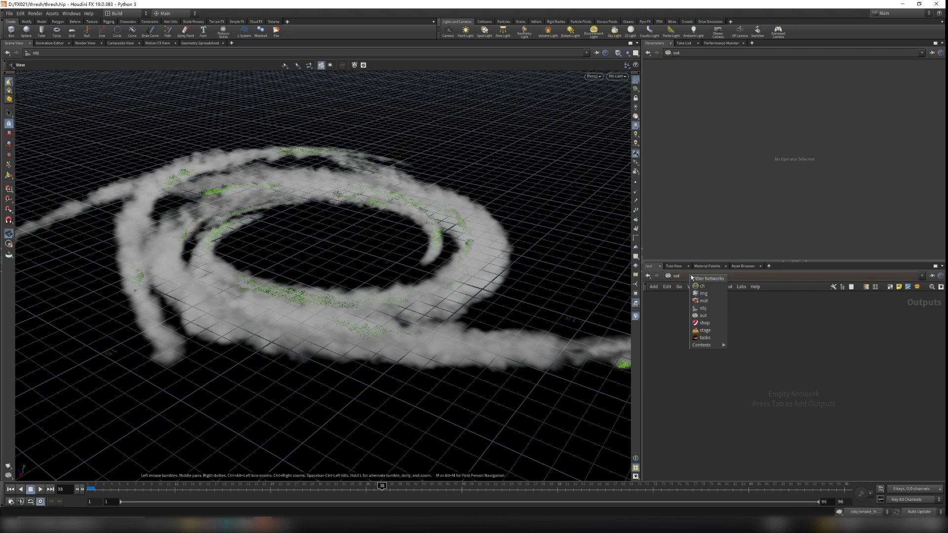
pyautogui.press('Tab')
pyautogui.write('geo')
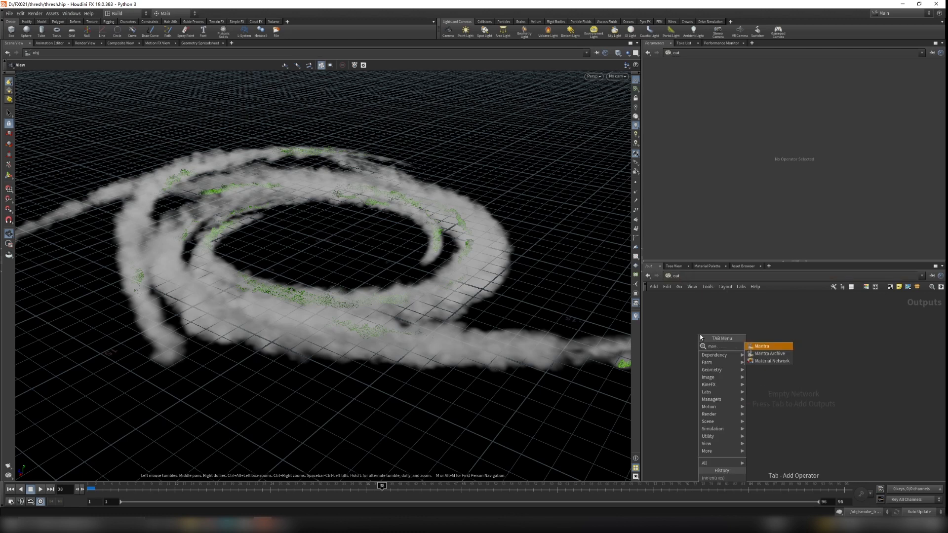
pyautogui.press('Return')
pyautogui.click(779, 366)
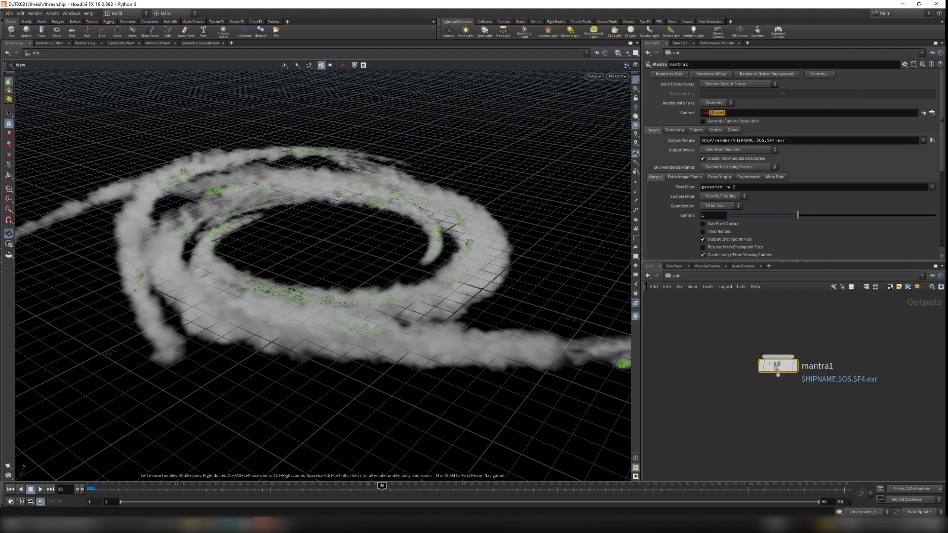
# Set mantra1's rendering engine to Physically Based Rendering and allow motion blur
pyautogui.moveTo(588, 283); pyautogui.dragTo(716, 148)
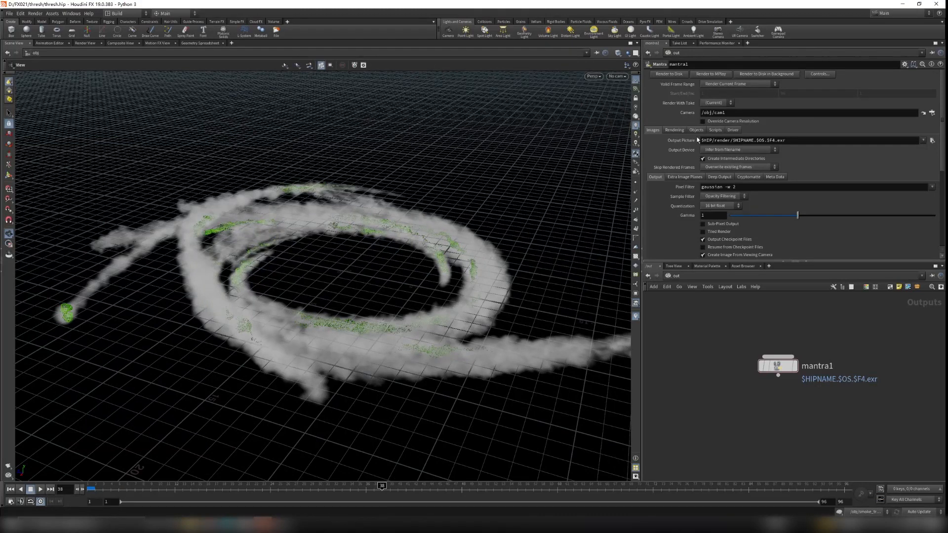
pyautogui.click(672, 130)
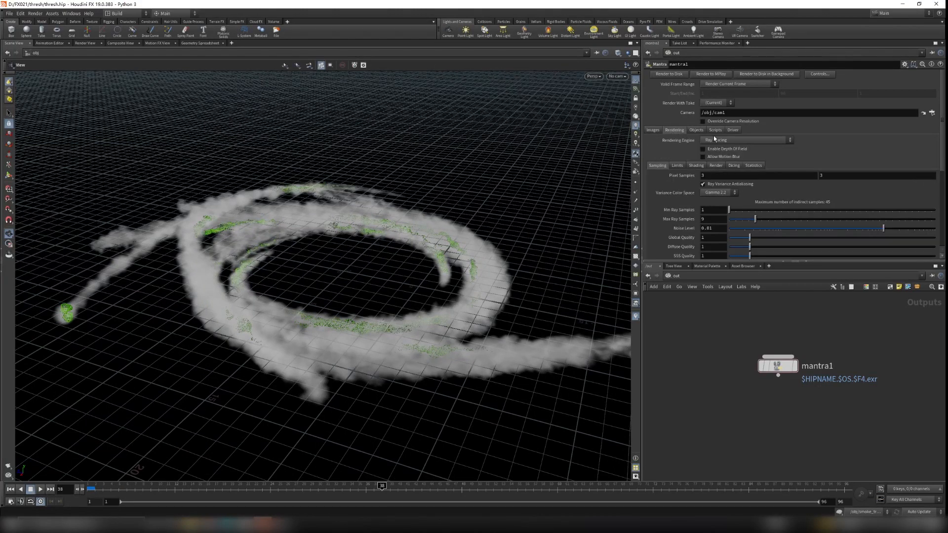
pyautogui.click(714, 140)
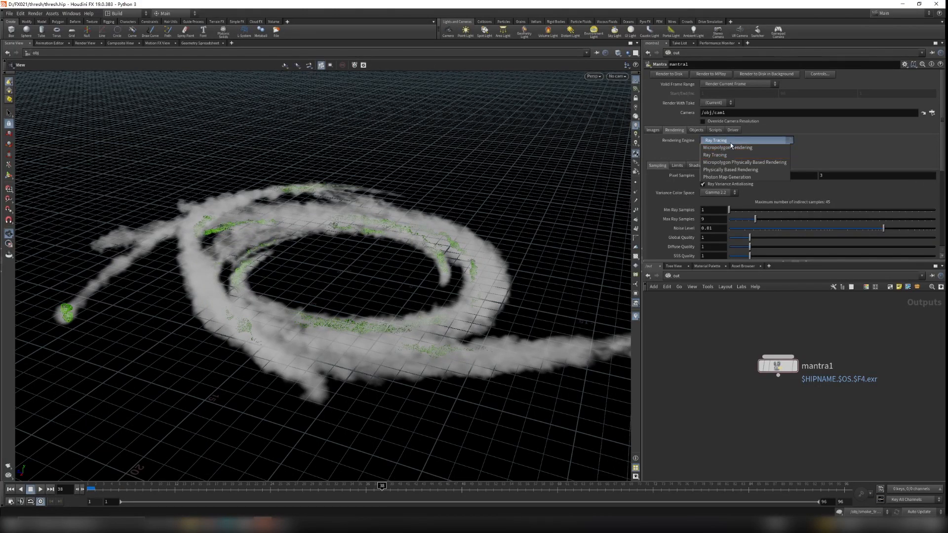
pyautogui.click(726, 169)
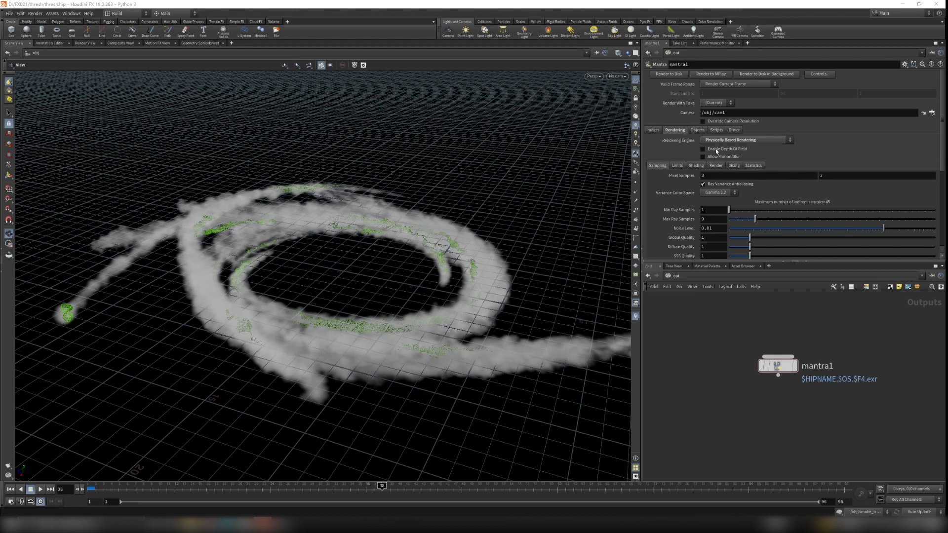
pyautogui.click(703, 156)
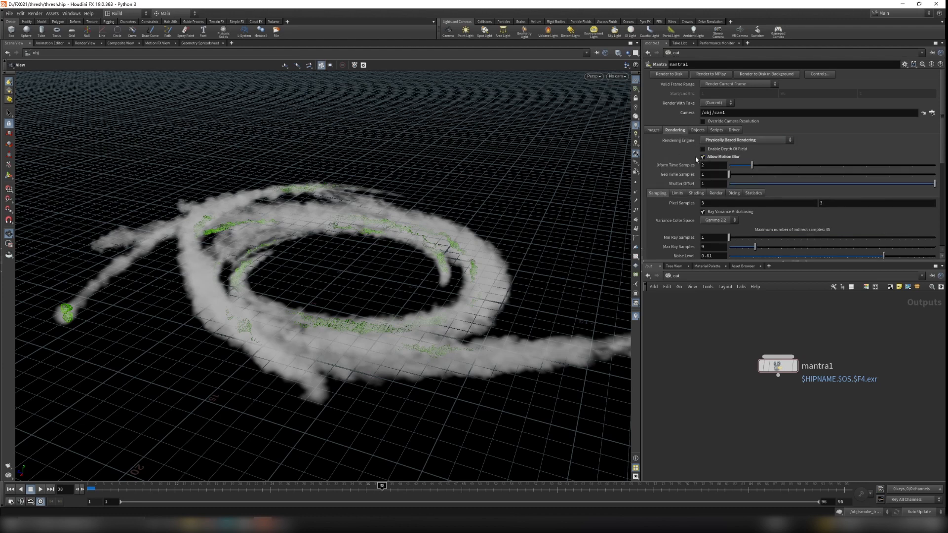
# Review mantra1's sampling quality settings and its image output settings
pyautogui.scroll(-5, 661, 247)
pyautogui.scroll(-2, 680, 203)
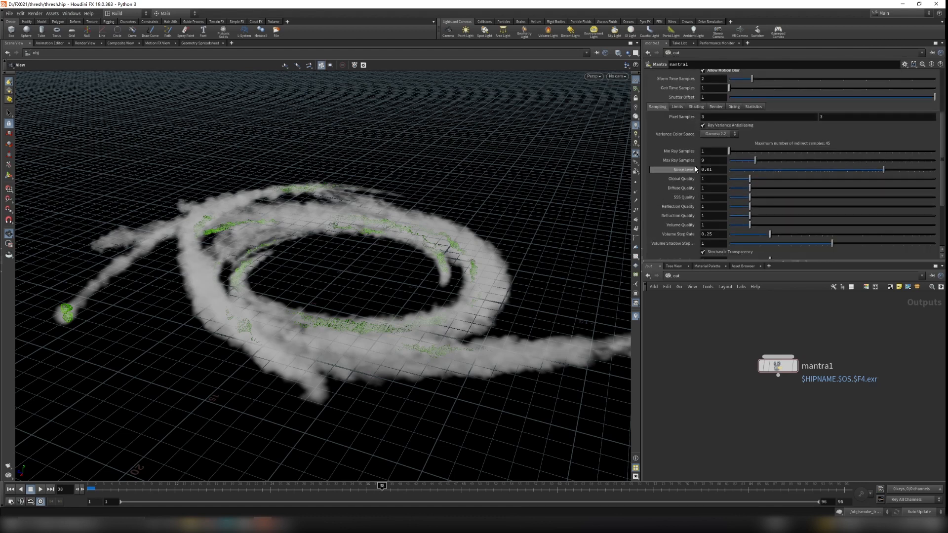
pyautogui.scroll(6, 695, 167)
pyautogui.click(653, 130)
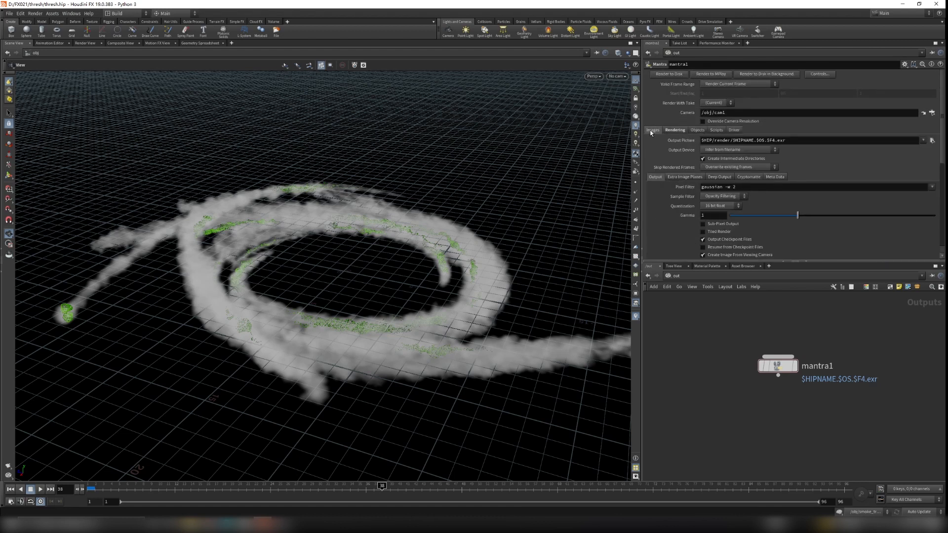
pyautogui.click(675, 131)
# Clear mantra1's candidate objects and set its force objects to rndr_*
pyautogui.click(697, 130)
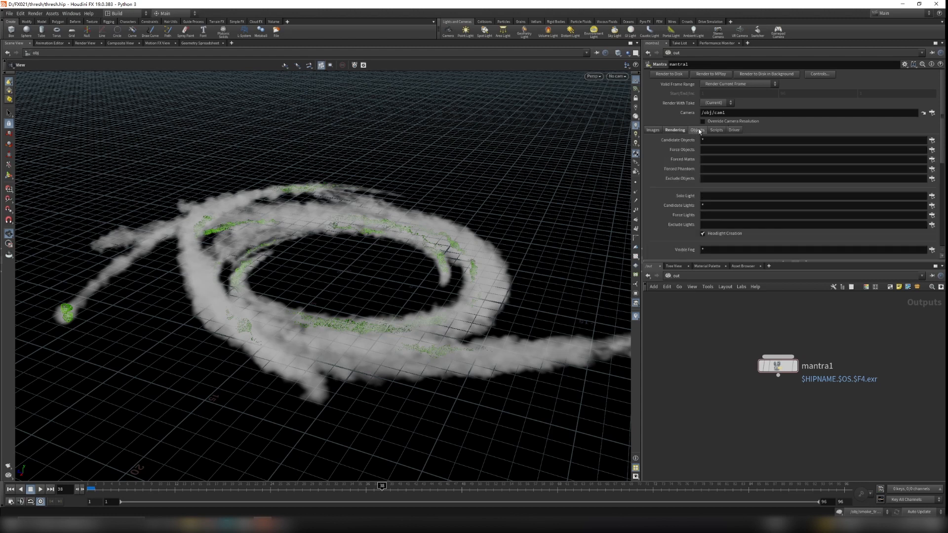
pyautogui.click(703, 142)
pyautogui.press('BackSpace')
pyautogui.click(709, 149)
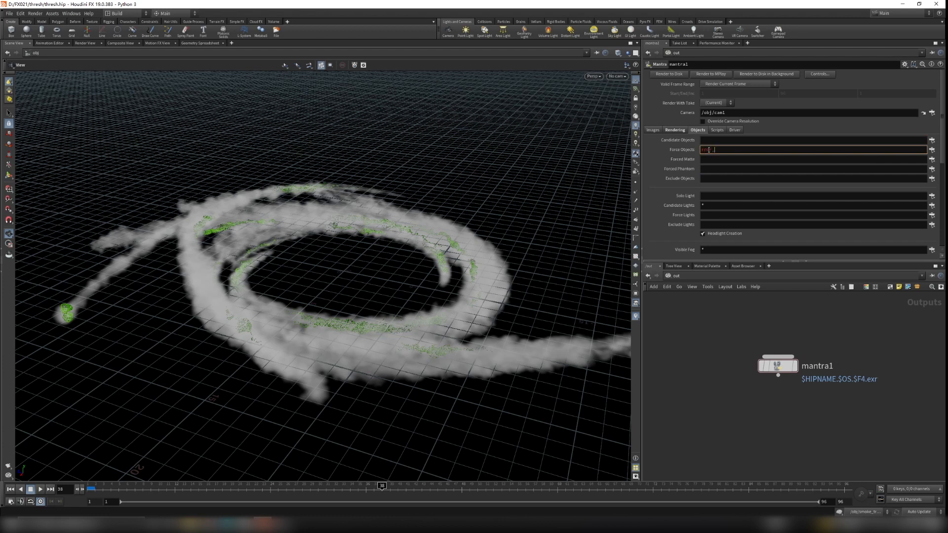
pyautogui.write('rndr_*')
pyautogui.press('Return')
pyautogui.doubleClick(713, 149)
pyautogui.click(726, 150)
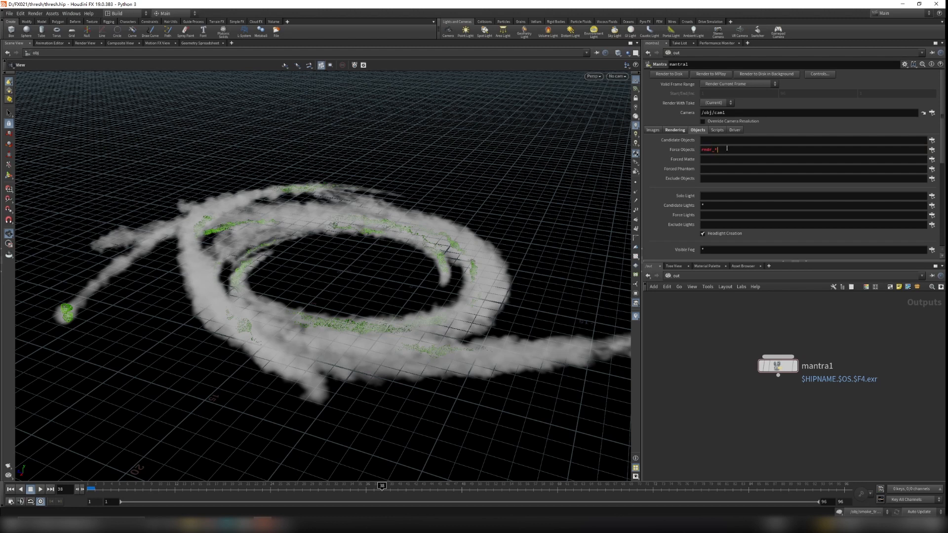
# Check which objects the rndr_* pattern matches, and look over mantra1's script and driver settings
pyautogui.click(930, 151)
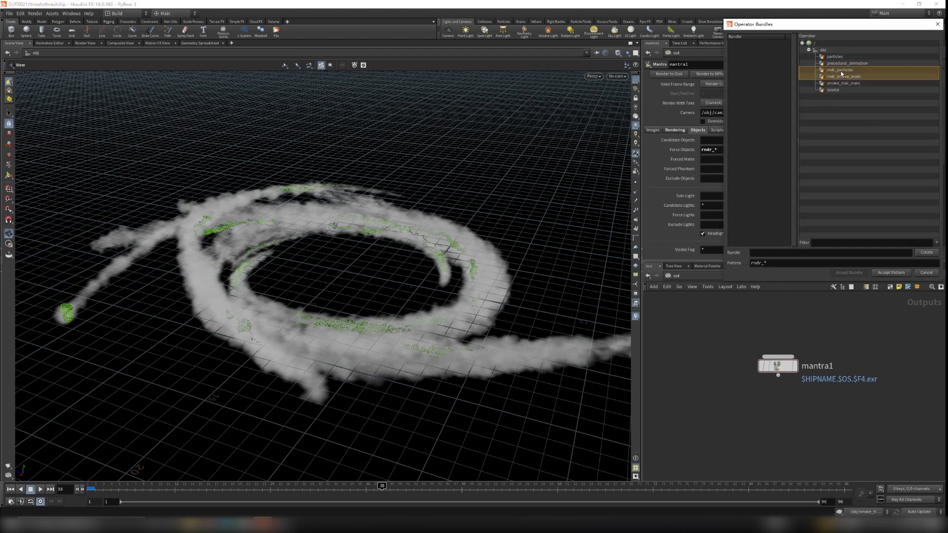
pyautogui.click(937, 25)
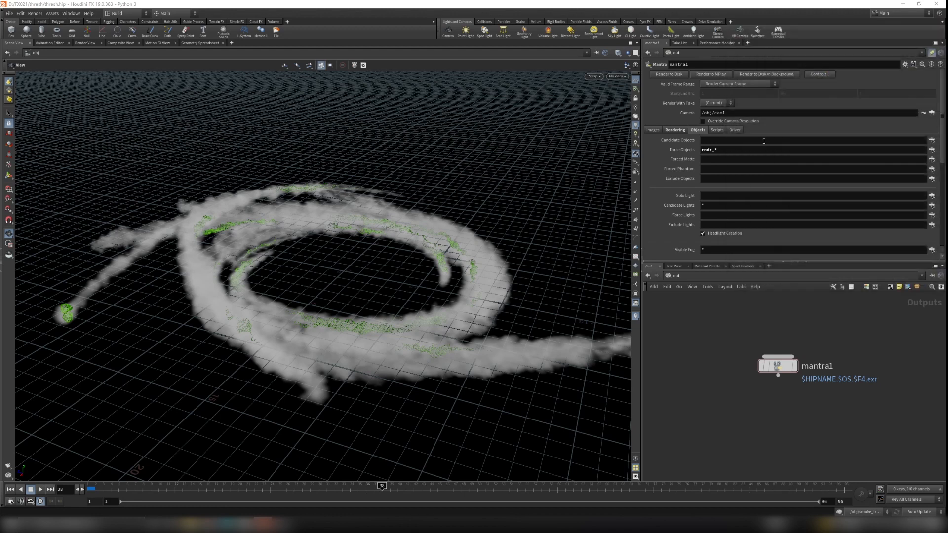
pyautogui.click(715, 130)
pyautogui.click(732, 131)
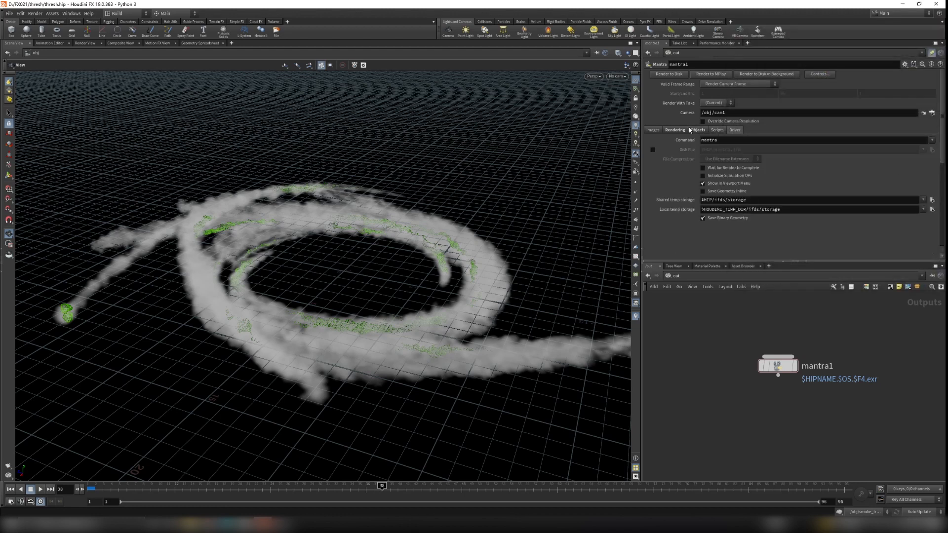
pyautogui.click(690, 128)
# Set mantra1's valid frame range to Render Frame Range
pyautogui.click(734, 85)
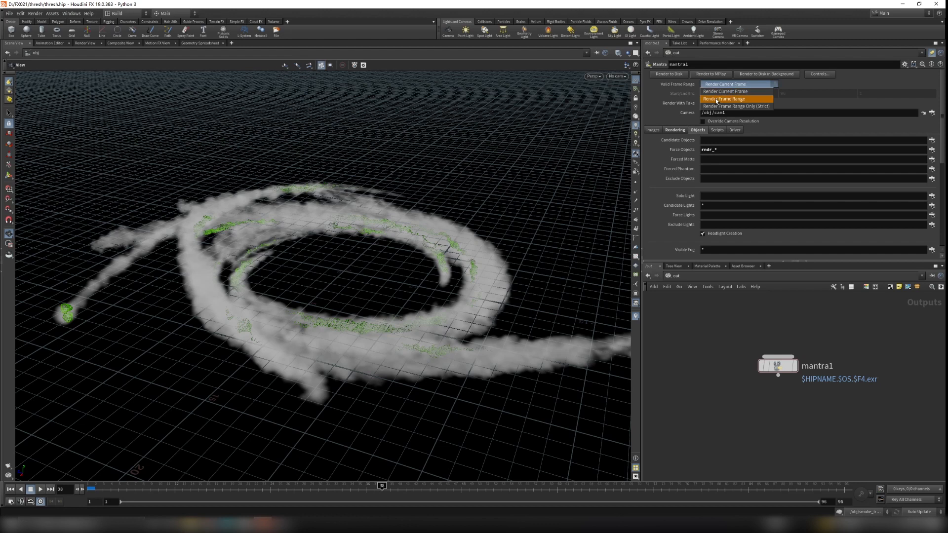
pyautogui.click(723, 99)
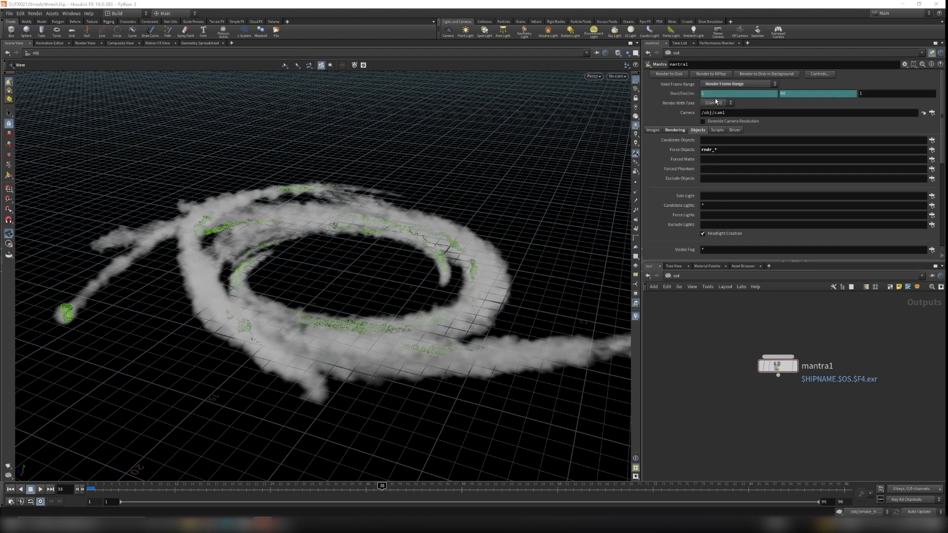
pyautogui.scroll(-2, 722, 380)
pyautogui.scroll(3, 722, 380)
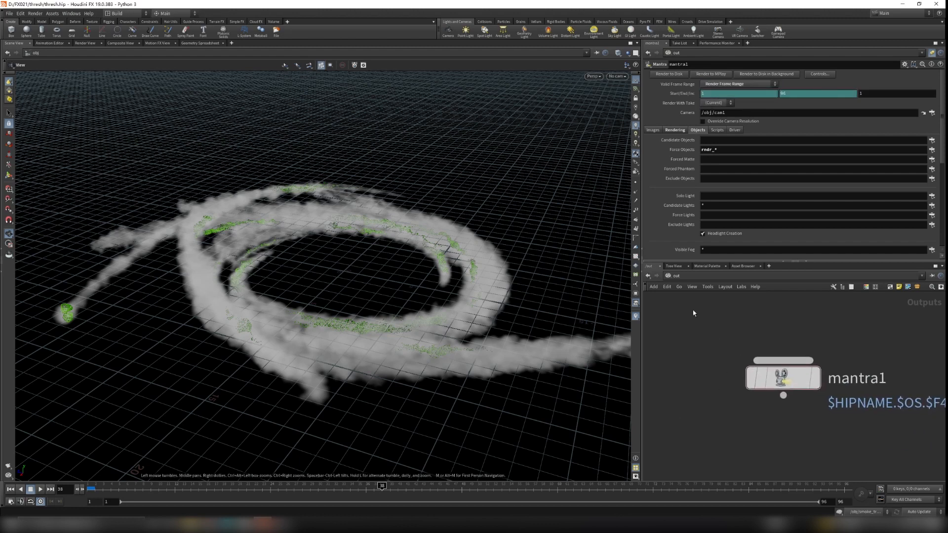
# Open the mat network and the Material Palette, and look through the available pane types
pyautogui.moveTo(402, 316); pyautogui.dragTo(563, 318, button='right')
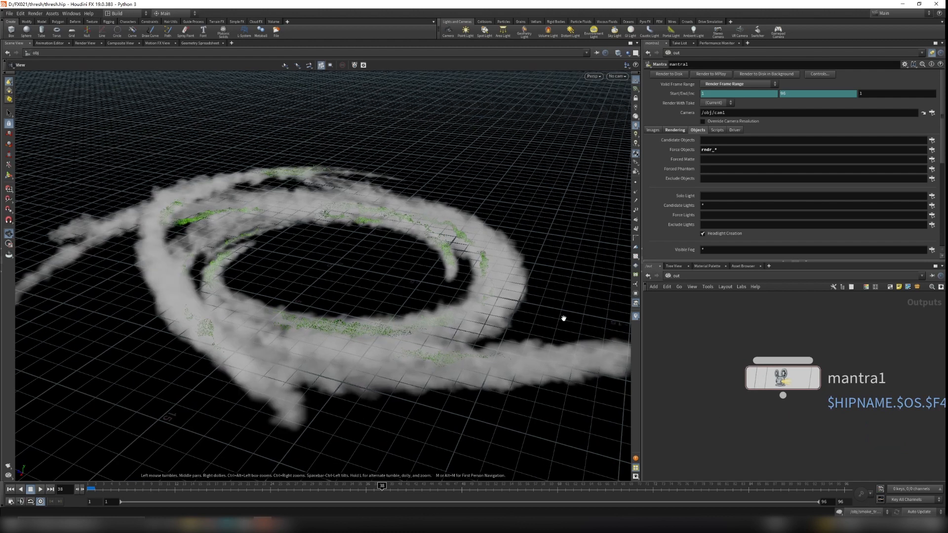
pyautogui.click(682, 277)
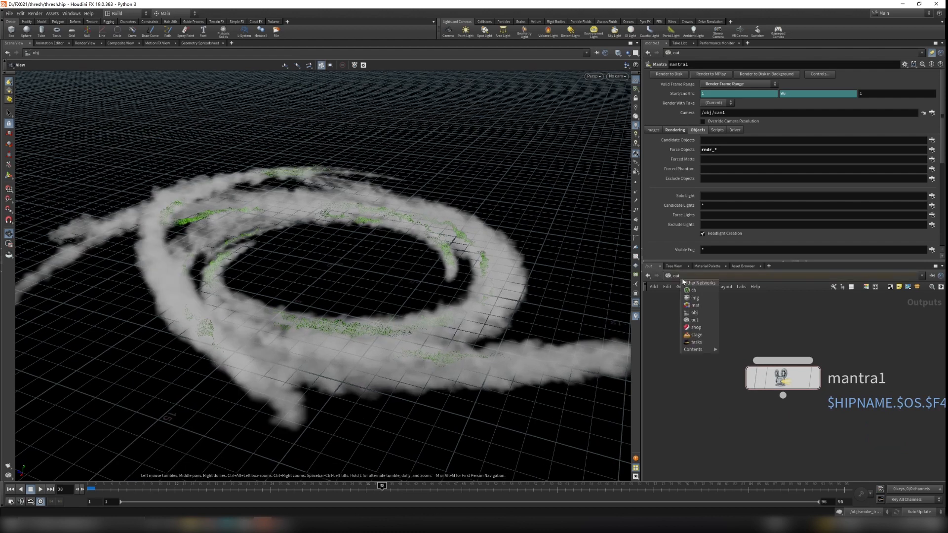
pyautogui.click(695, 306)
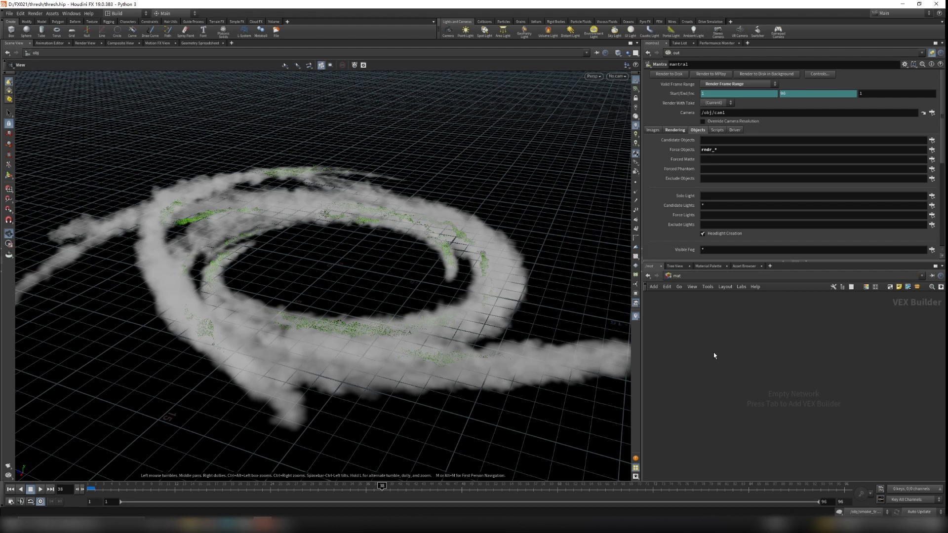
pyautogui.click(707, 267)
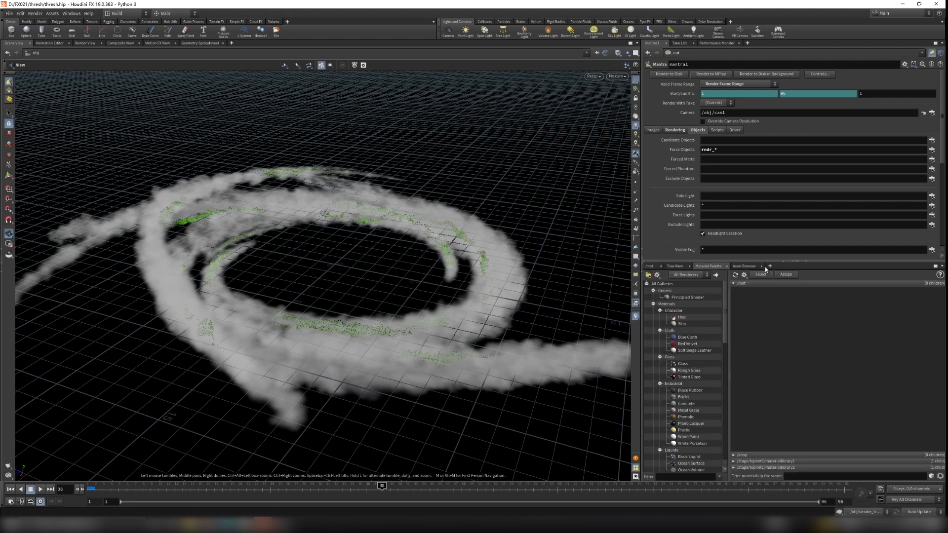
pyautogui.click(769, 266)
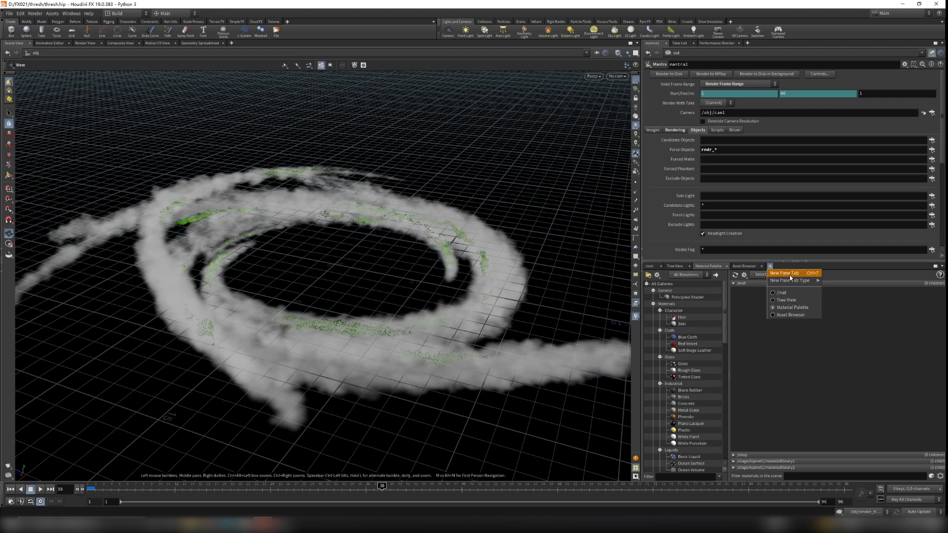
pyautogui.moveTo(791, 282)
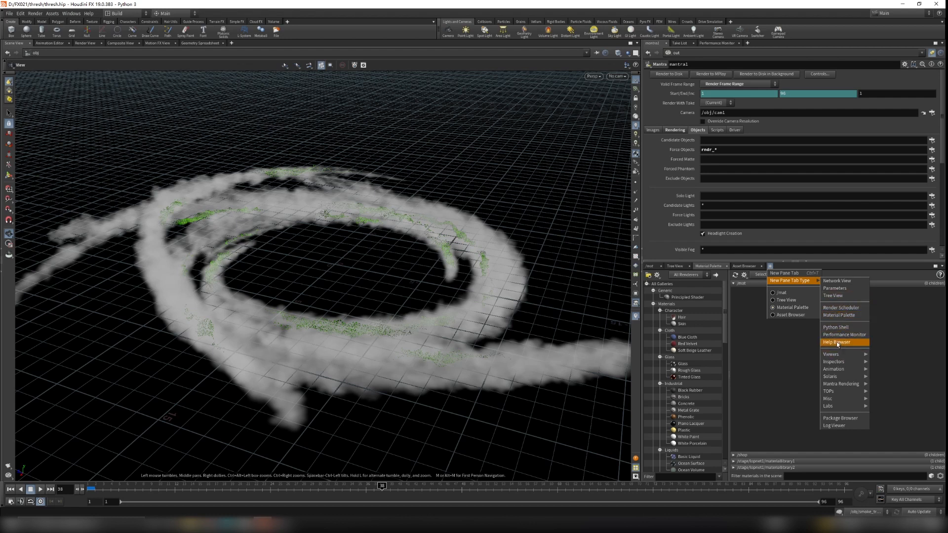
pyautogui.moveTo(838, 369)
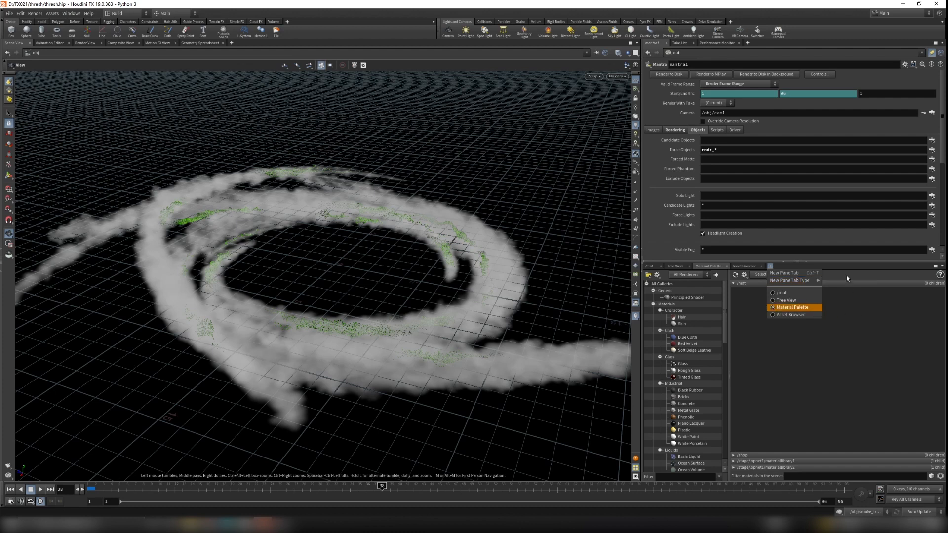
pyautogui.click(745, 353)
# Browse the Material Palette's volume and utility materials, including Sparse Fireball
pyautogui.scroll(-15, 662, 370)
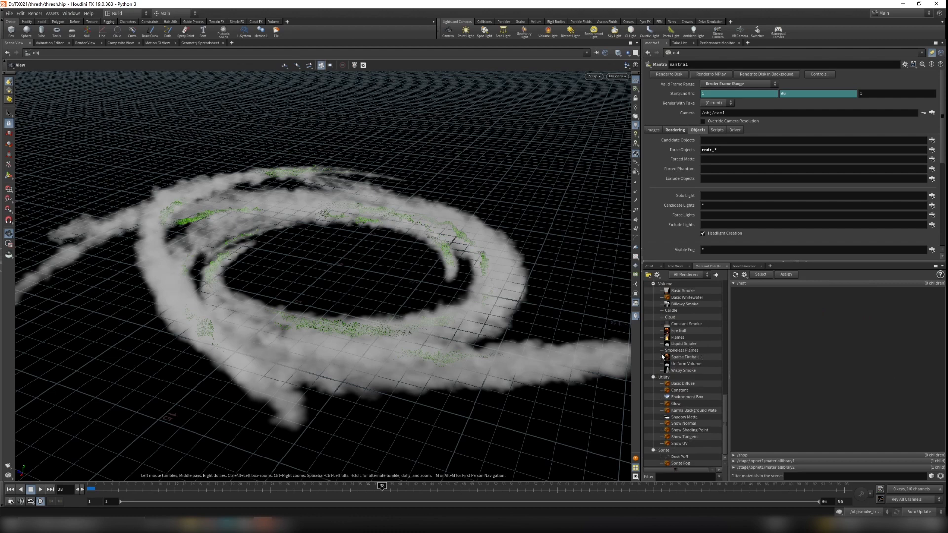
pyautogui.scroll(1, 681, 343)
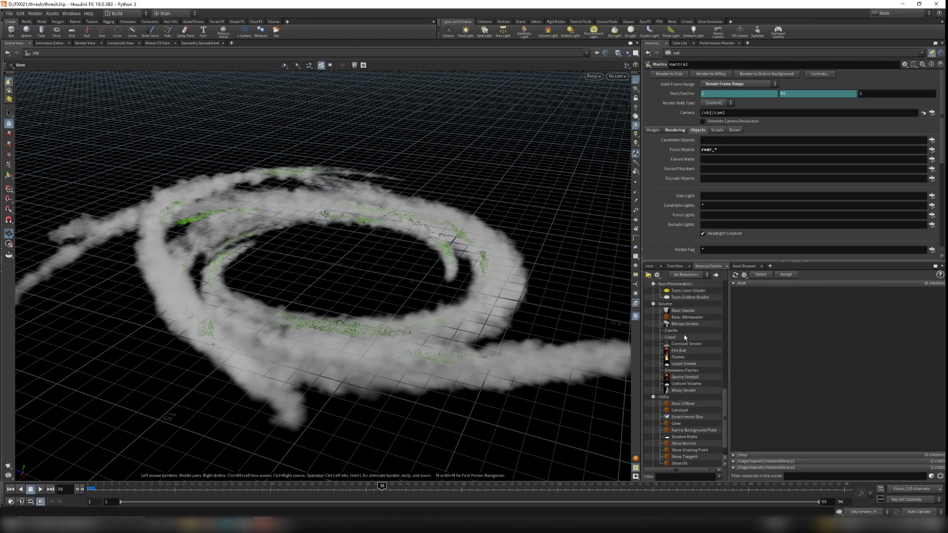
pyautogui.scroll(1, 694, 356)
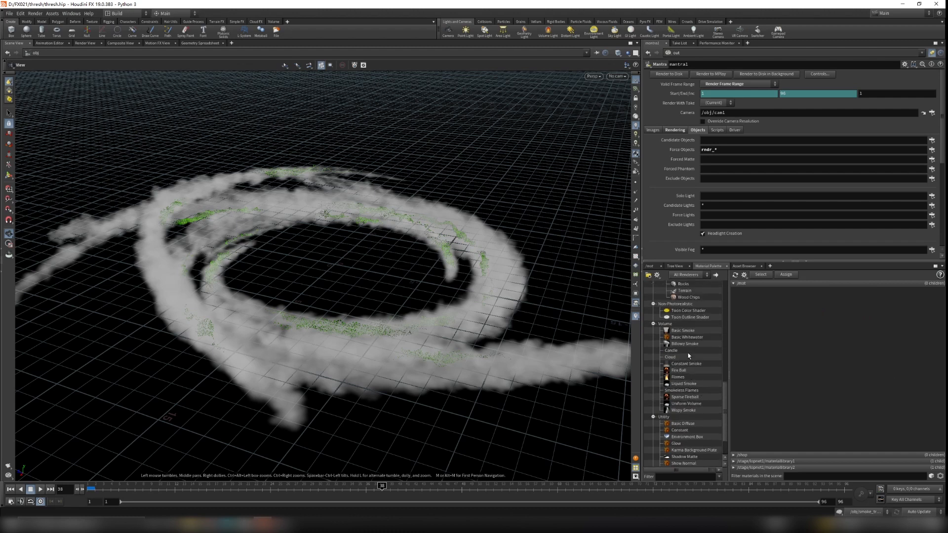
pyautogui.click(684, 397)
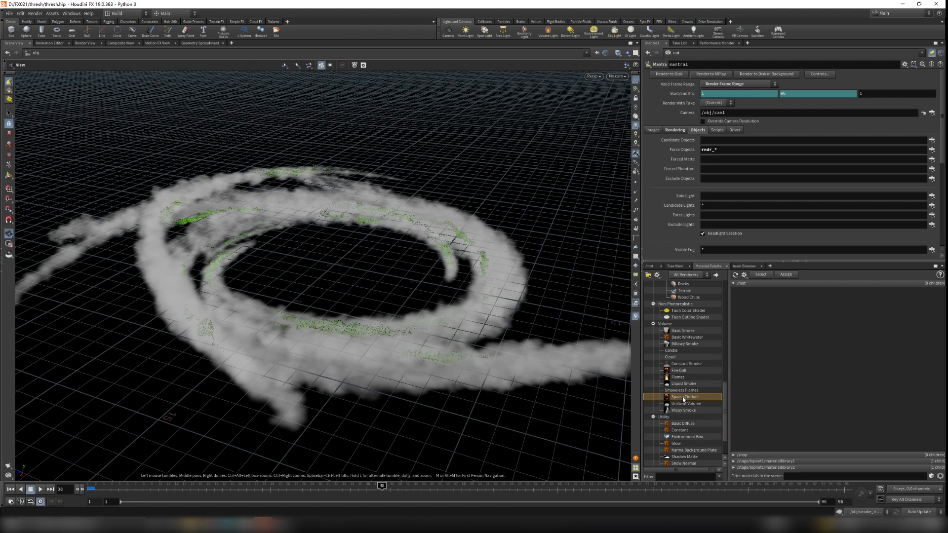
pyautogui.scroll(-2, 691, 394)
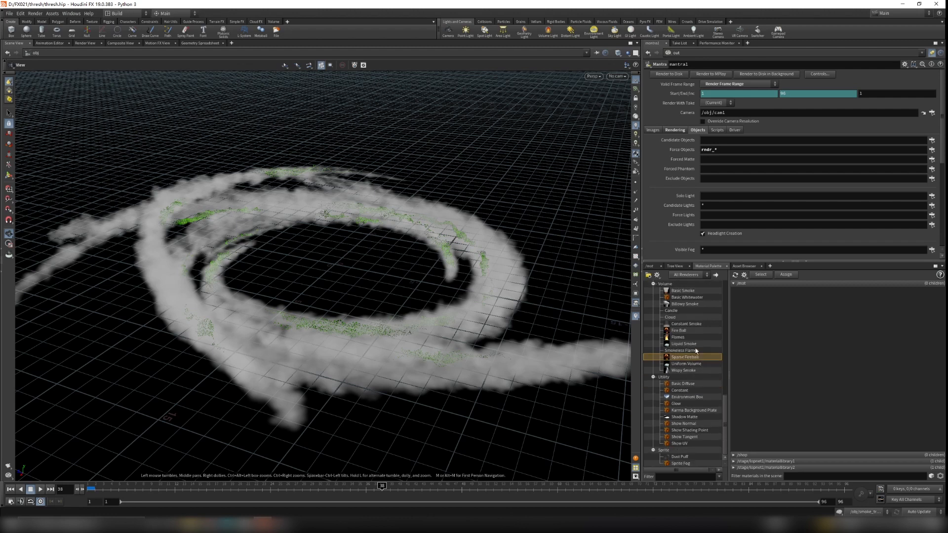
pyautogui.moveTo(415, 324); pyautogui.dragTo(429, 383, button='right')
pyautogui.click(676, 404)
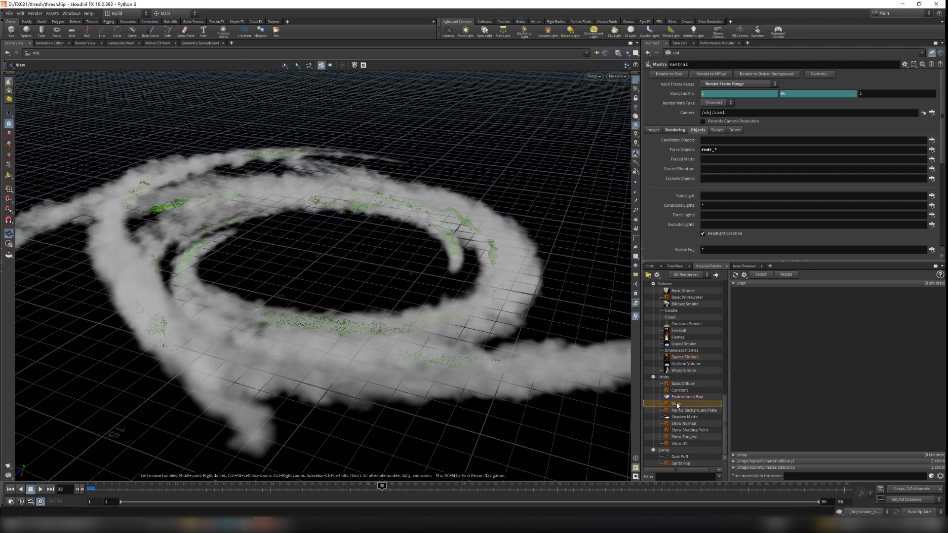
# Return to the obj network and select the rndr_smoke_main object
pyautogui.click(651, 267)
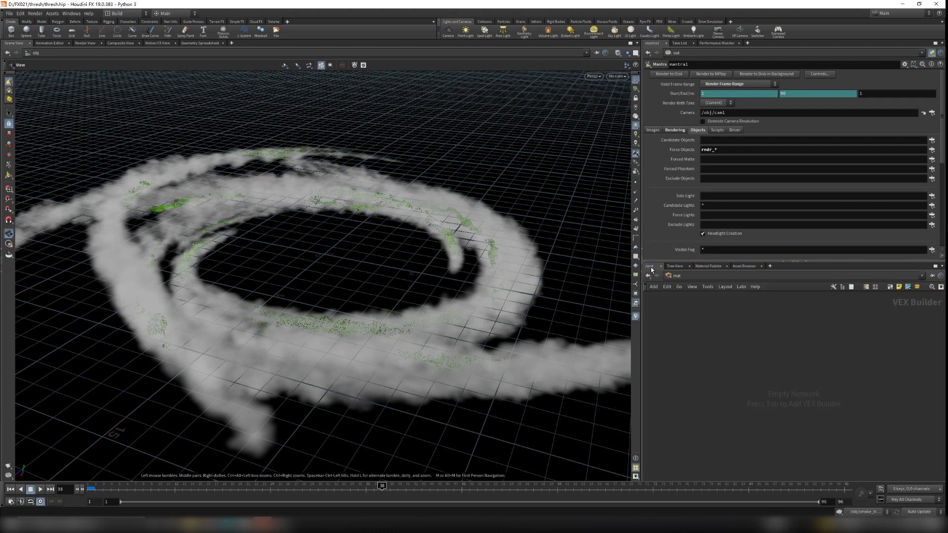
pyautogui.click(677, 276)
pyautogui.click(690, 312)
pyautogui.moveTo(682, 334); pyautogui.dragTo(789, 416)
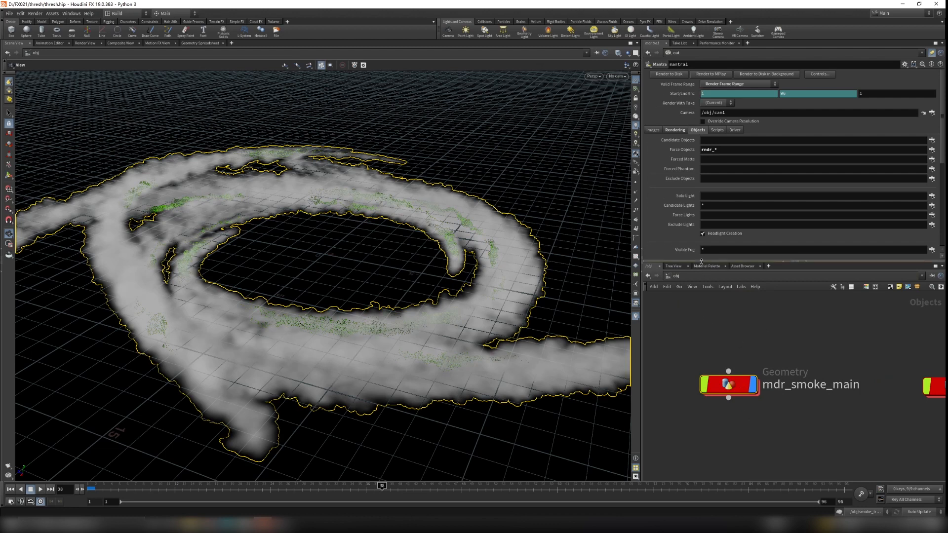
pyautogui.press('h')
pyautogui.scroll(1, 740, 352)
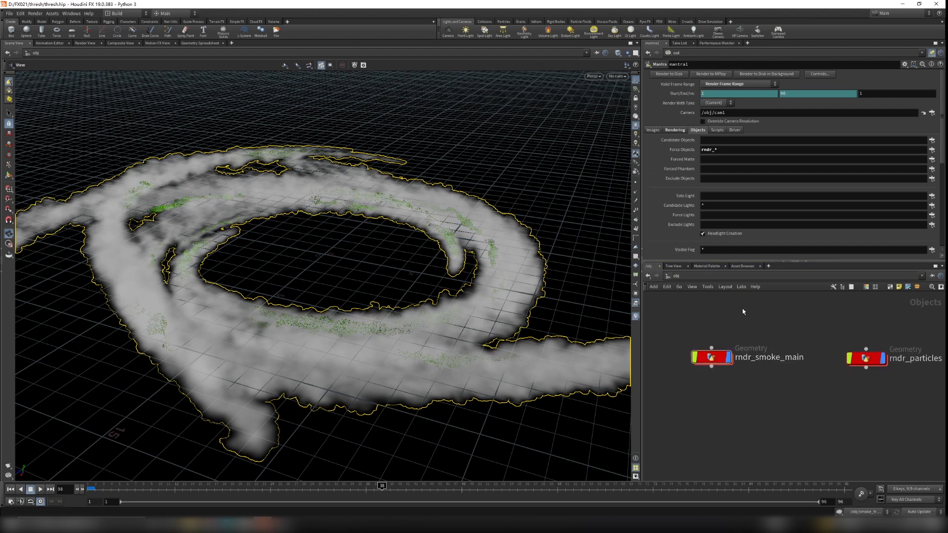
pyautogui.click(741, 312)
pyautogui.moveTo(723, 321); pyautogui.dragTo(740, 383, button='middle')
pyautogui.moveTo(689, 363); pyautogui.dragTo(771, 448)
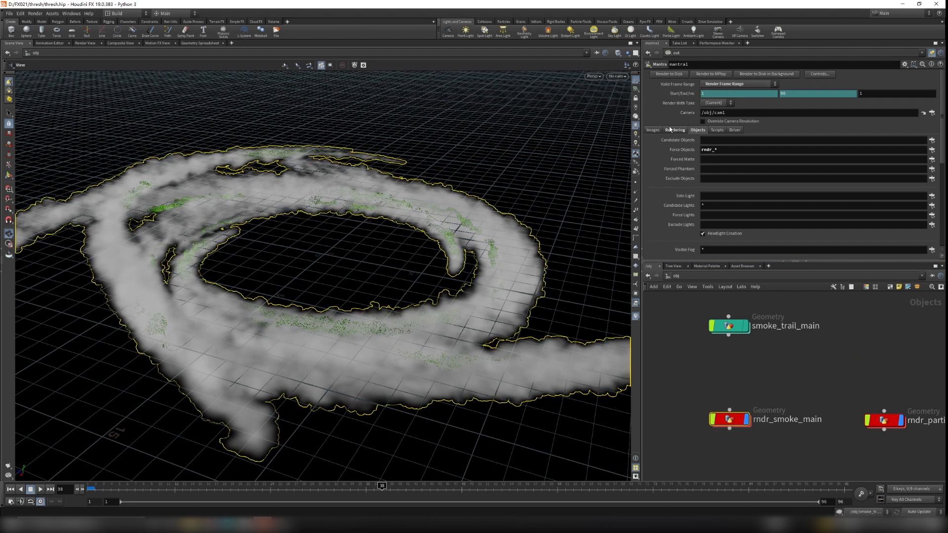
pyautogui.moveTo(686, 379); pyautogui.dragTo(786, 456)
# Replace the parameter pane that stays on mantra1 with a new Parameters pane
pyautogui.click(666, 43)
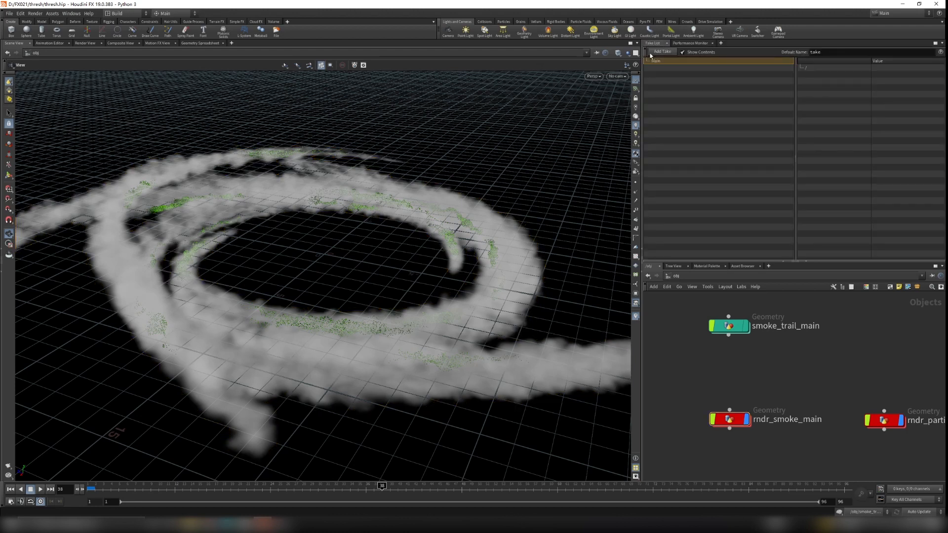
pyautogui.click(720, 43)
pyautogui.moveTo(750, 58)
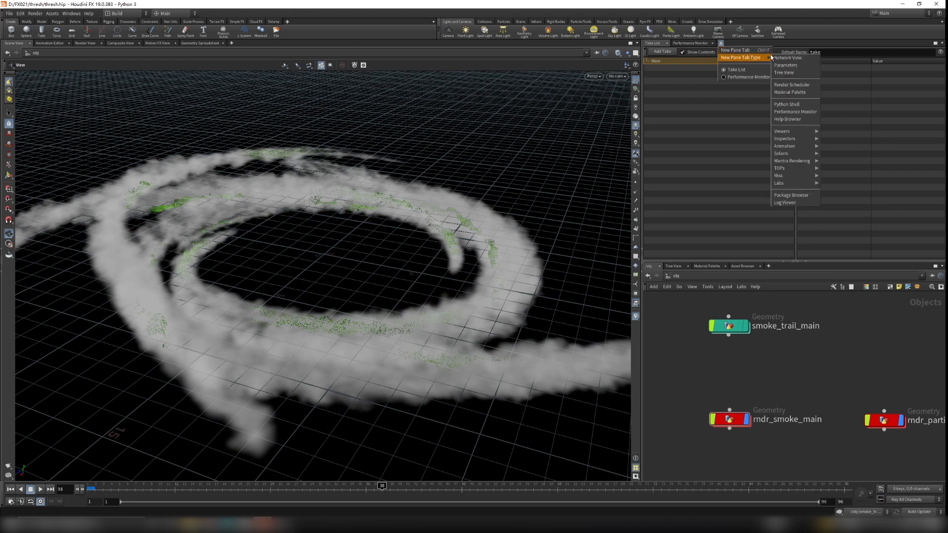
pyautogui.click(795, 61)
# Check the render material setting of rndr_smoke_main and rndr_particles, looking at which networks a material can be chosen from
pyautogui.moveTo(788, 363); pyautogui.dragTo(690, 443)
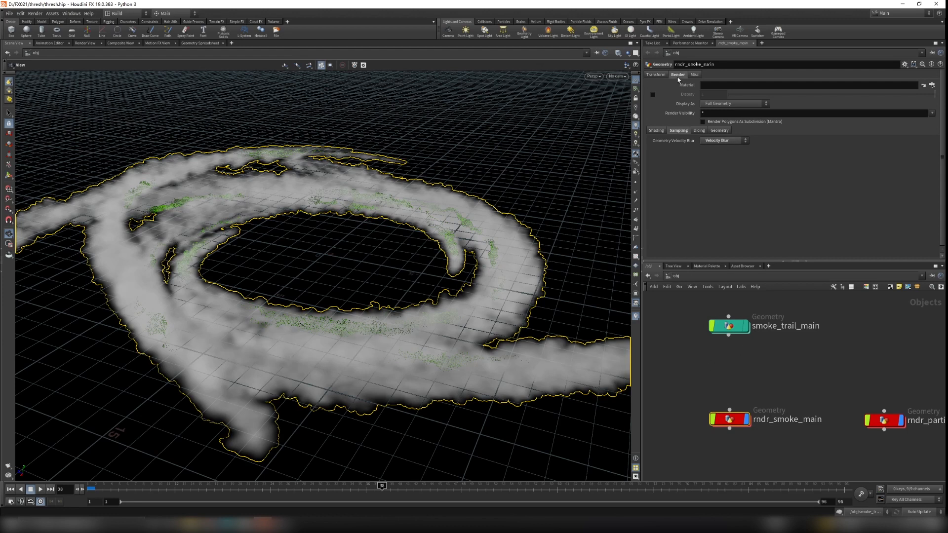
pyautogui.click(931, 85)
pyautogui.click(871, 42)
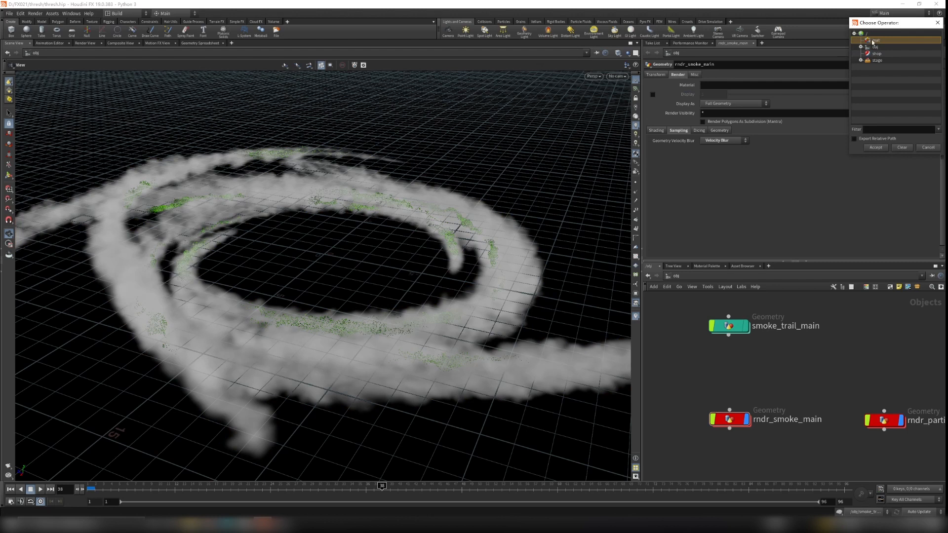
pyautogui.click(938, 22)
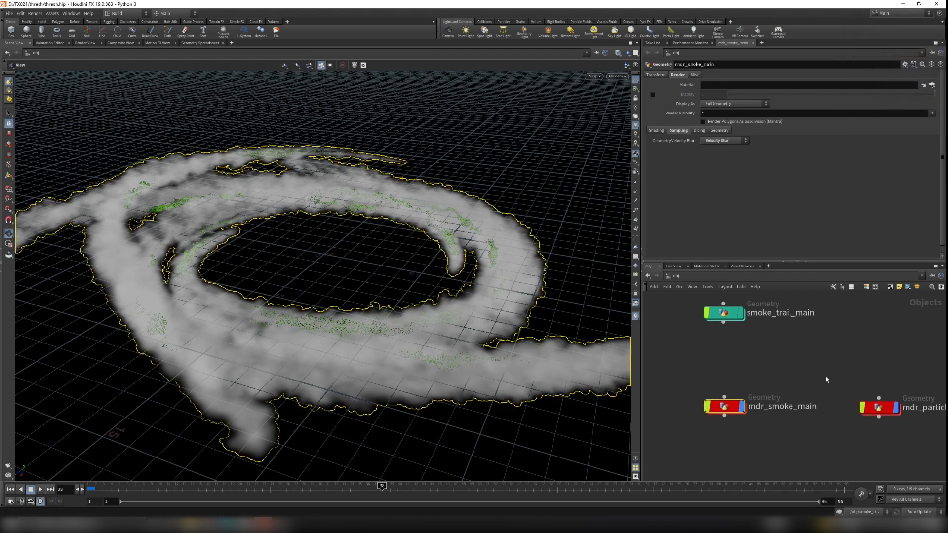
pyautogui.click(881, 408)
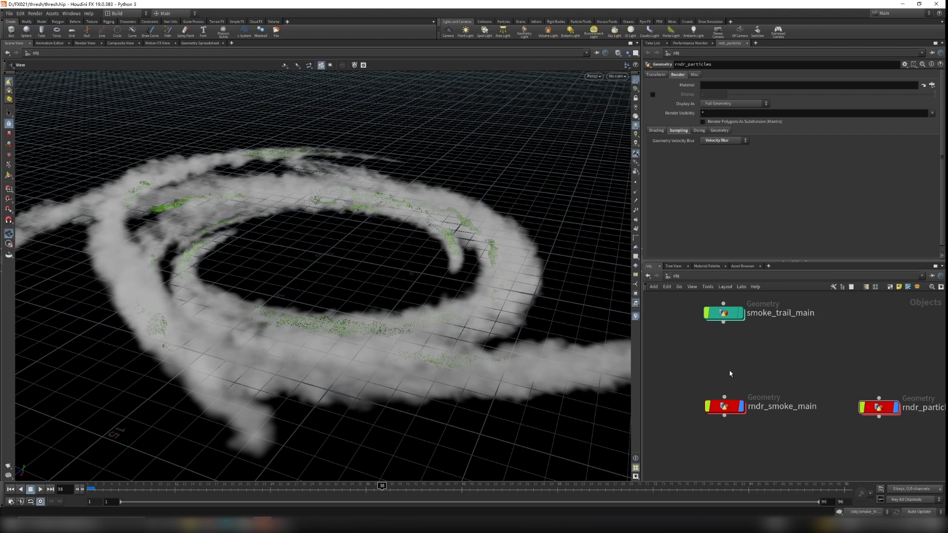
# Delete the mantra1 node from the out network
pyautogui.click(694, 276)
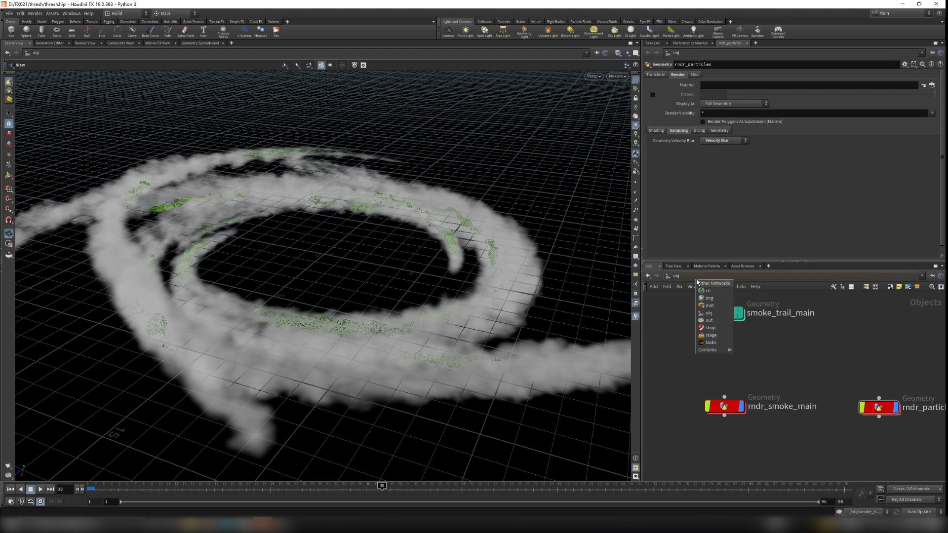
pyautogui.click(704, 321)
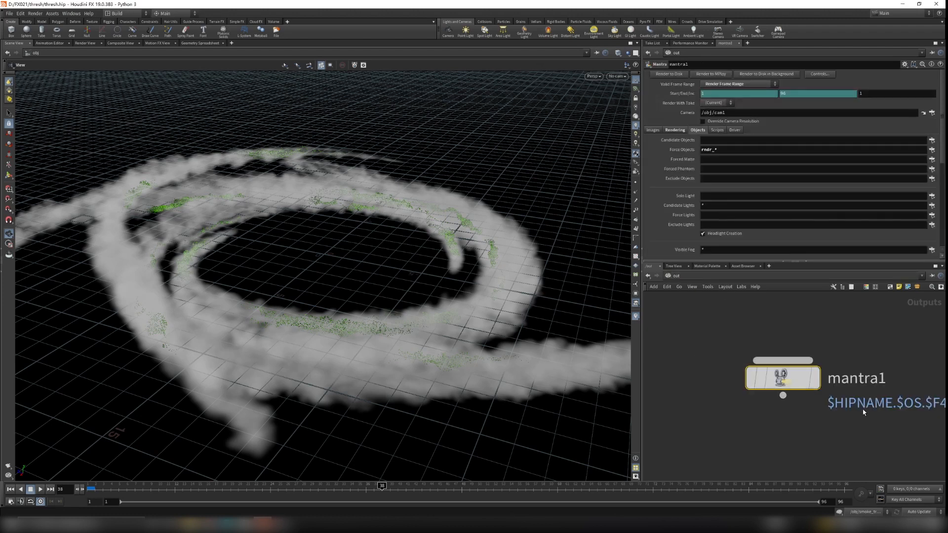
pyautogui.press('Delete')
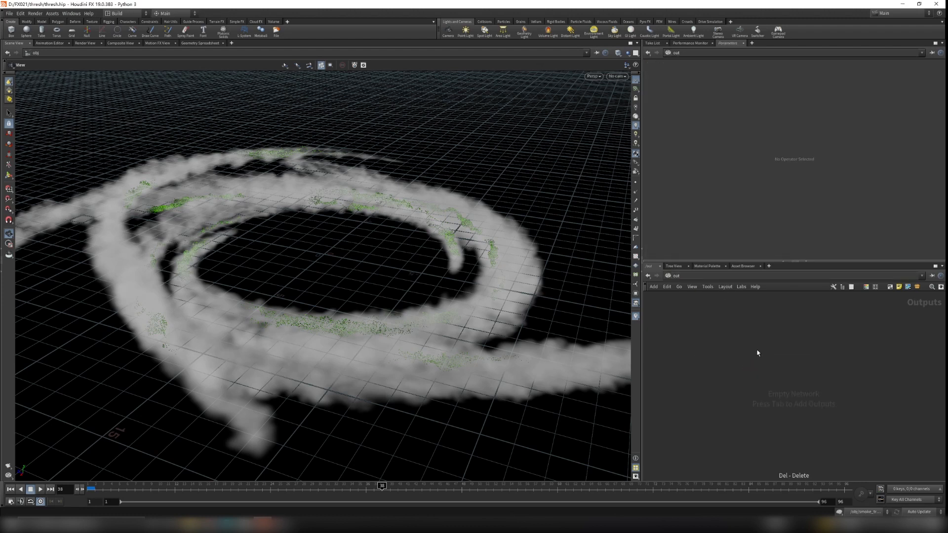
# Switch to the stage network and look around its scene view
pyautogui.click(688, 277)
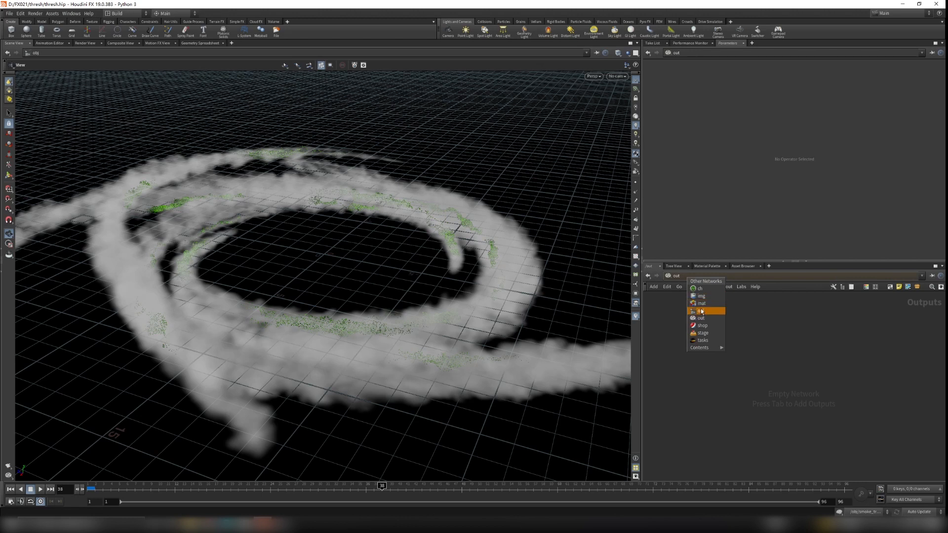
pyautogui.click(704, 333)
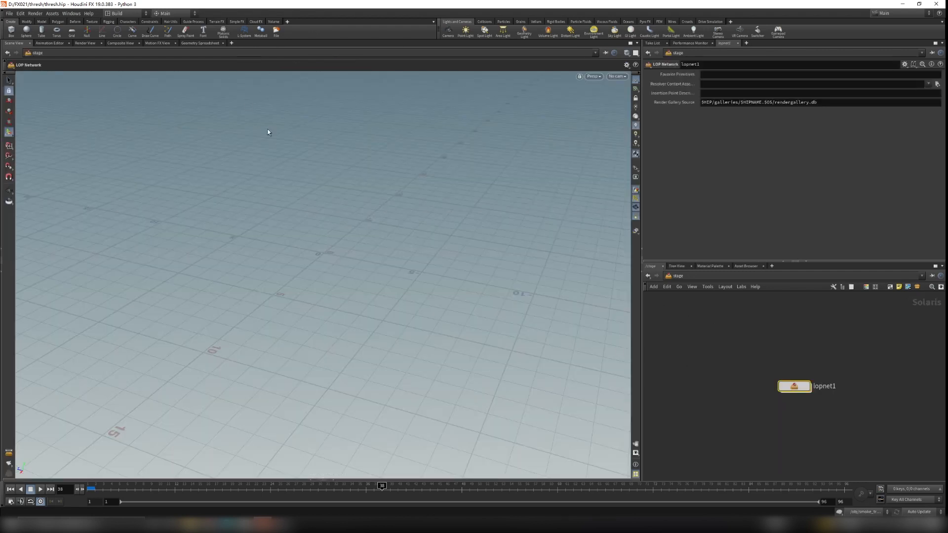
pyautogui.keyDown('alt'); pyautogui.moveTo(322, 259); pyautogui.dragTo(275, 241); pyautogui.keyUp('alt')
pyautogui.click(9, 190)
pyautogui.moveTo(233, 229); pyautogui.dragTo(380, 315, button='middle')
pyautogui.scroll(-4, 334, 291)
pyautogui.moveTo(381, 316); pyautogui.dragTo(364, 302)
pyautogui.moveTo(465, 392); pyautogui.dragTo(218, 301)
pyautogui.moveTo(314, 345); pyautogui.dragTo(349, 345)
pyautogui.press('Escape')
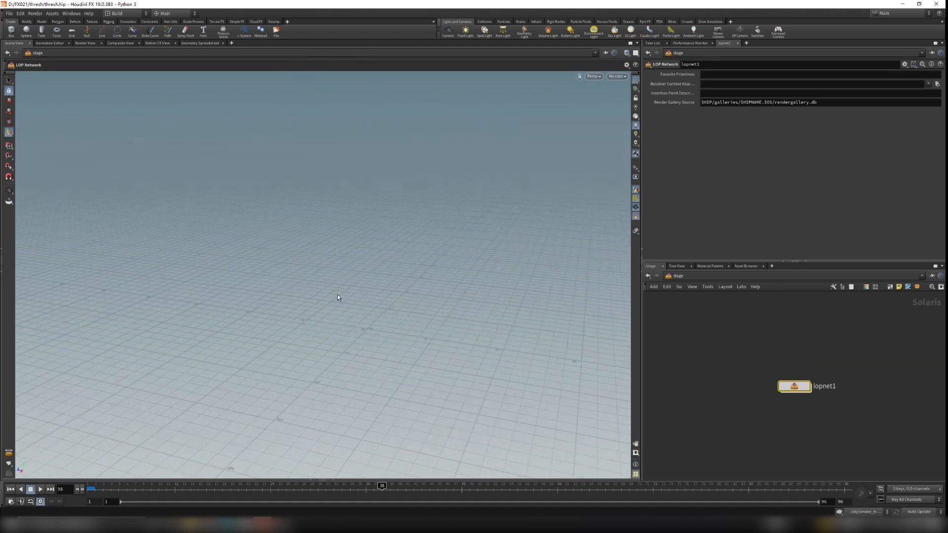
# Try adding a second LOP Network node beside lopnet1, and delete it
pyautogui.scroll(3, 831, 412)
pyautogui.press('Tab')
pyautogui.write('lopnet')
pyautogui.press('Return')
pyautogui.click(840, 408)
pyautogui.press('Delete')
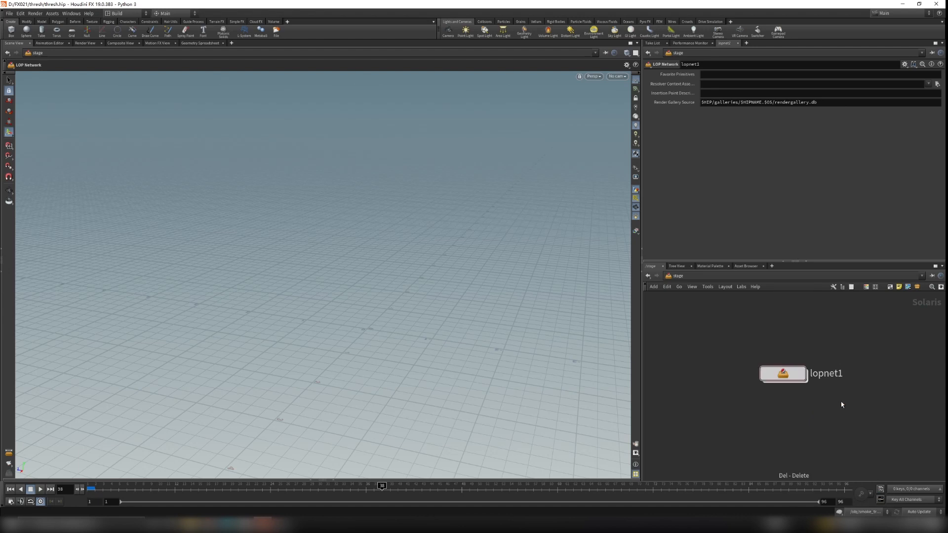
# Inside lopnet1, add a Scene Import node and place it beside smoke_main
pyautogui.click(783, 374)
pyautogui.doubleClick(782, 373)
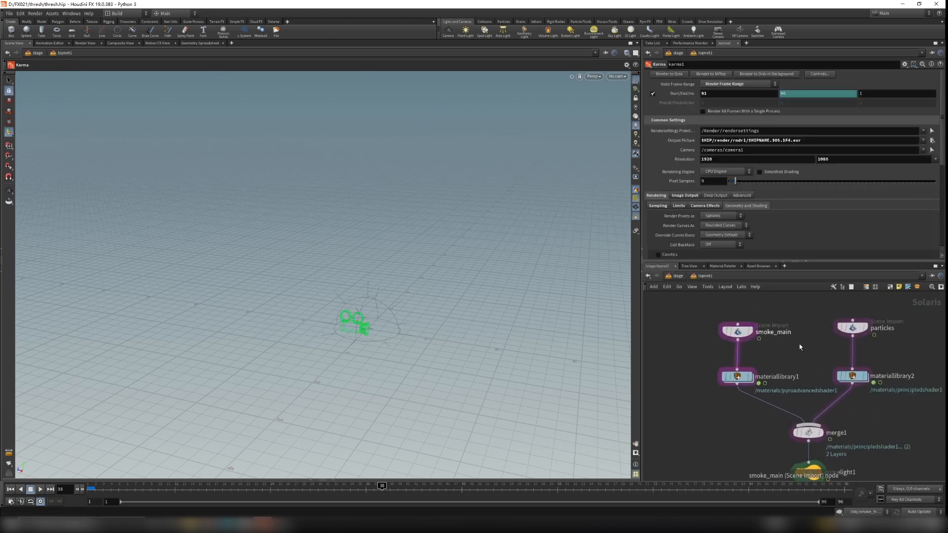
pyautogui.scroll(3, 715, 347)
pyautogui.press('Tab')
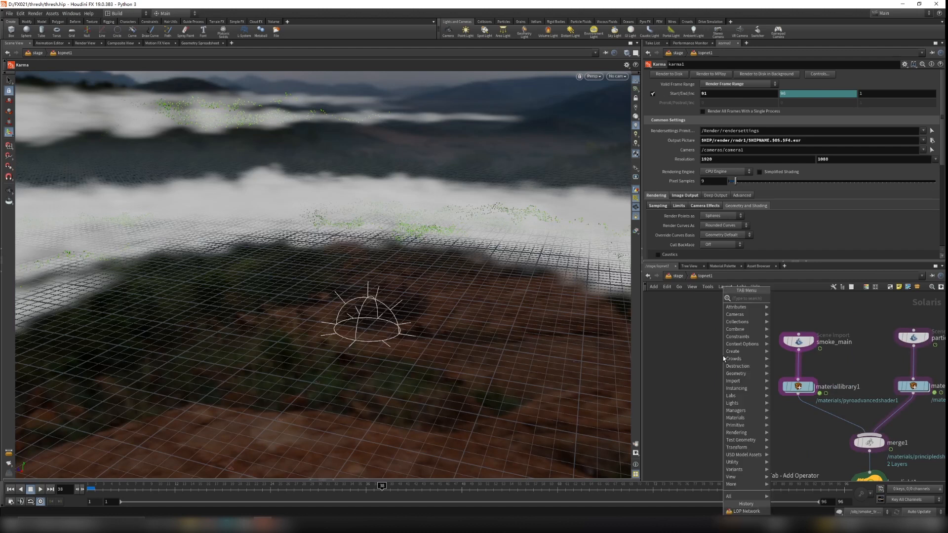
pyautogui.write('scene')
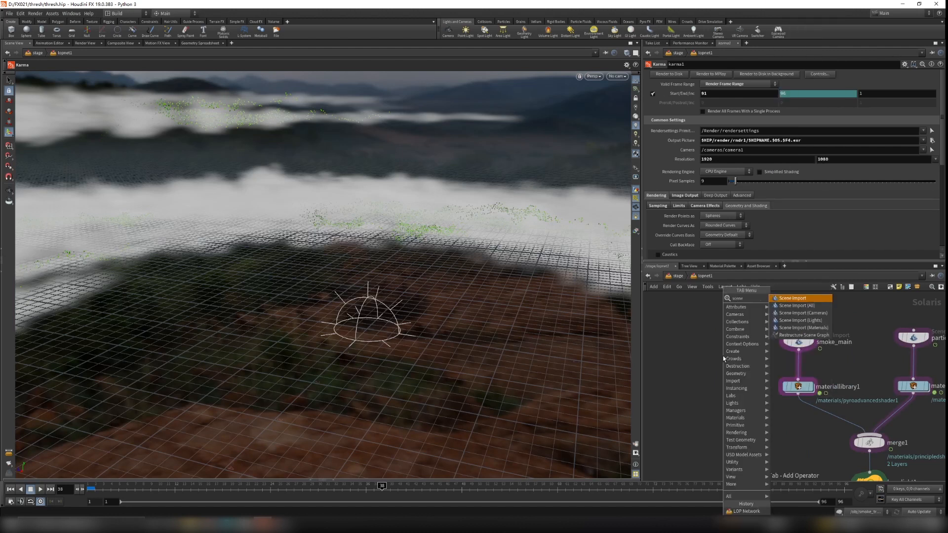
pyautogui.press('Return')
pyautogui.click(723, 356)
pyautogui.moveTo(723, 356); pyautogui.dragTo(691, 341)
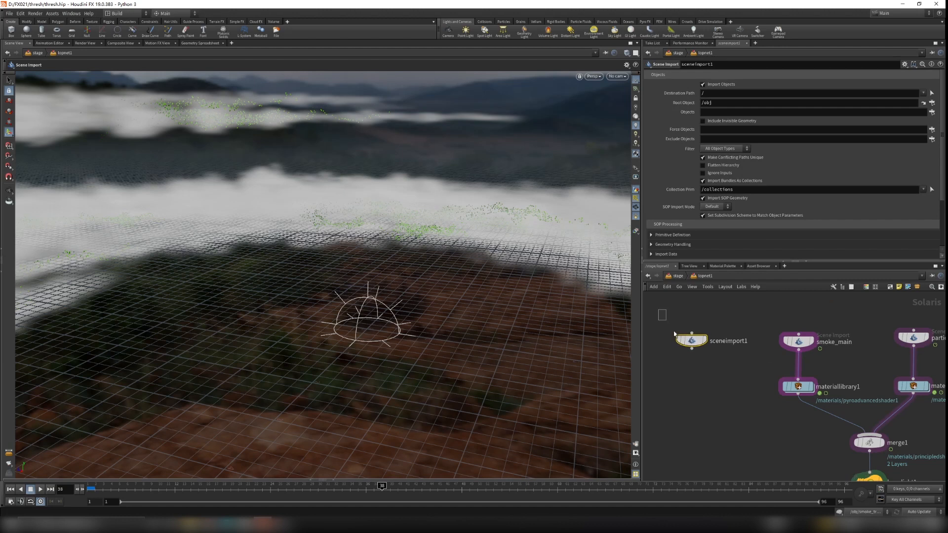
# Set the Objects parameter of sceneimport1 to /obj/rndr_smoke_main/
pyautogui.click(706, 113)
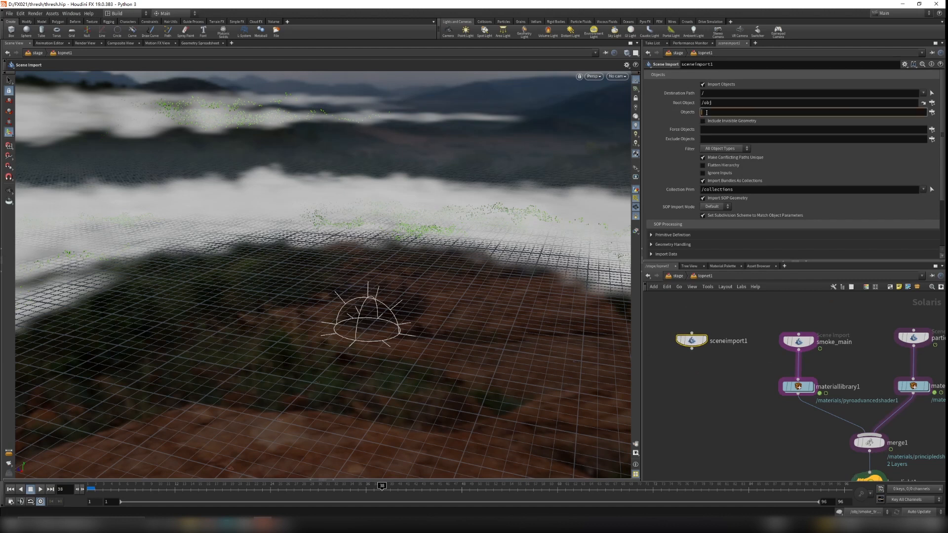
pyautogui.write('/obj')
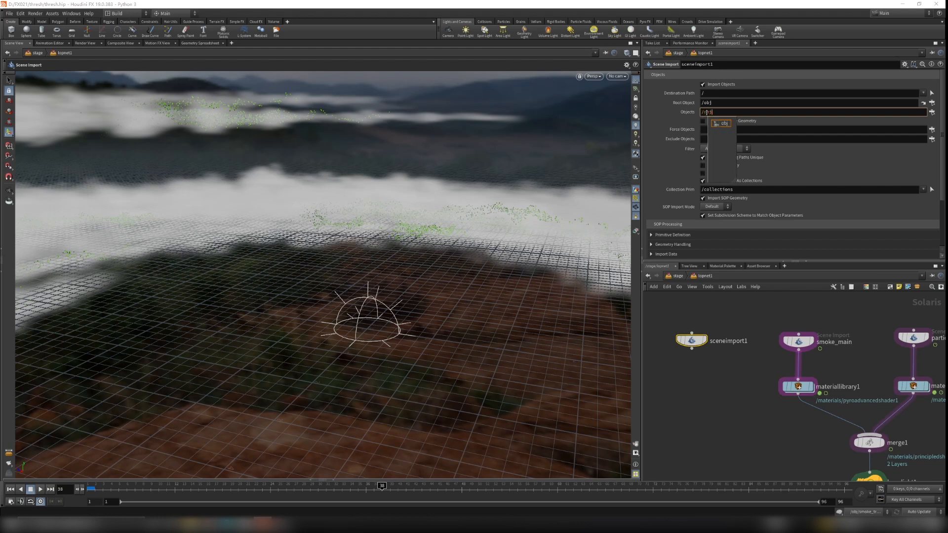
pyautogui.write('/')
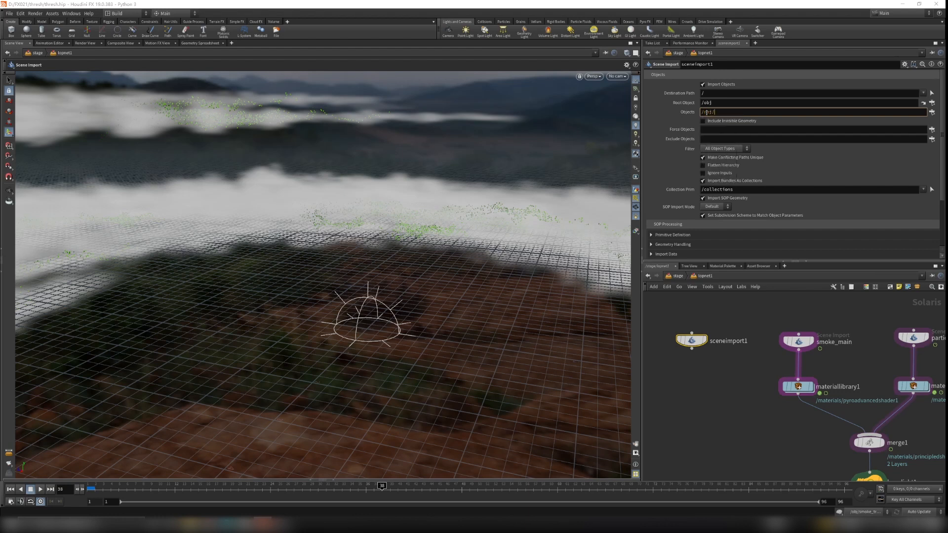
pyautogui.write('rndr')
pyautogui.press('Down')
pyautogui.press('Return')
# Duplicate sceneimport1 below itself and set the copy's Objects parameter to /obj/rndr_particles/
pyautogui.hotkey('ctrl', 'c')
pyautogui.hotkey('ctrl', 'v')
pyautogui.moveTo(756, 112); pyautogui.dragTo(726, 112)
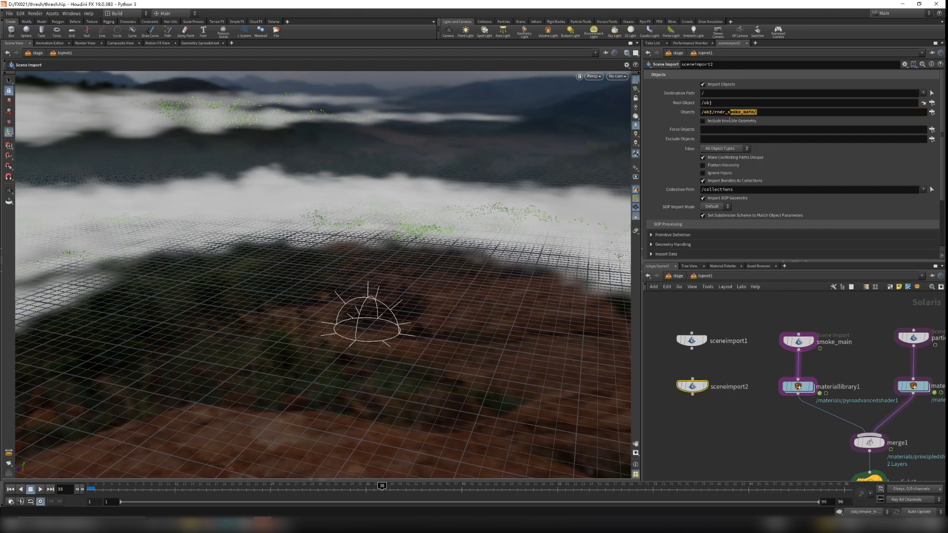
pyautogui.press('BackSpace')
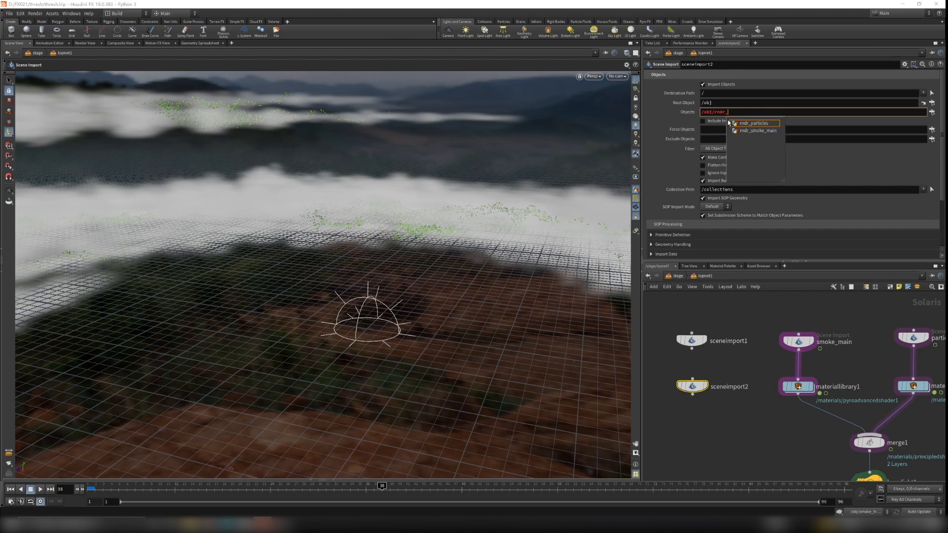
pyautogui.click(730, 123)
# Display sceneimport1 and sceneimport2 one after the other to check the imported smoke and particles
pyautogui.click(704, 340)
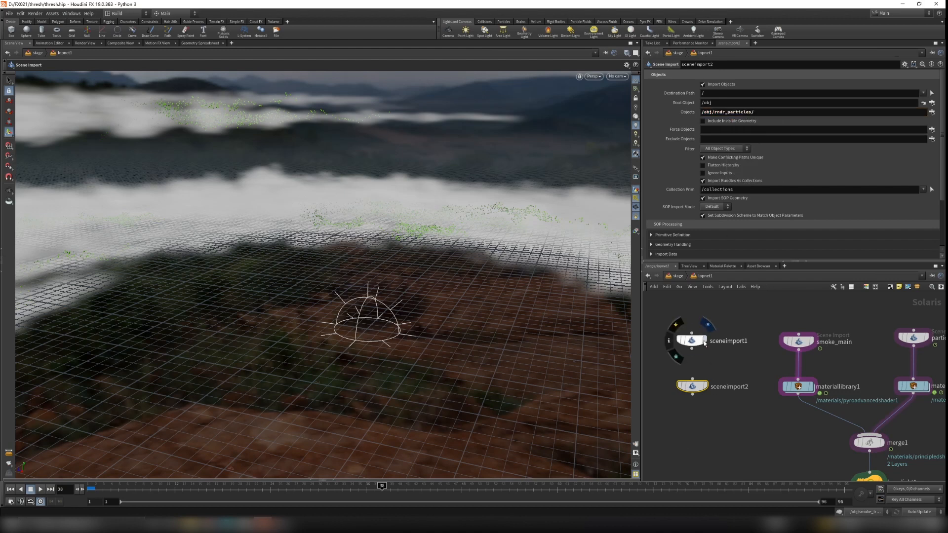
pyautogui.press('Escape')
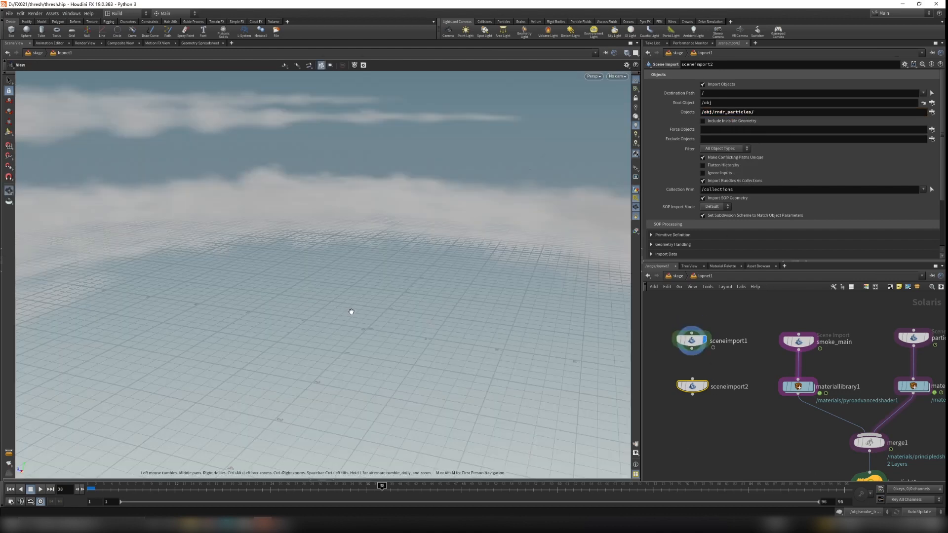
pyautogui.scroll(5, 356, 316)
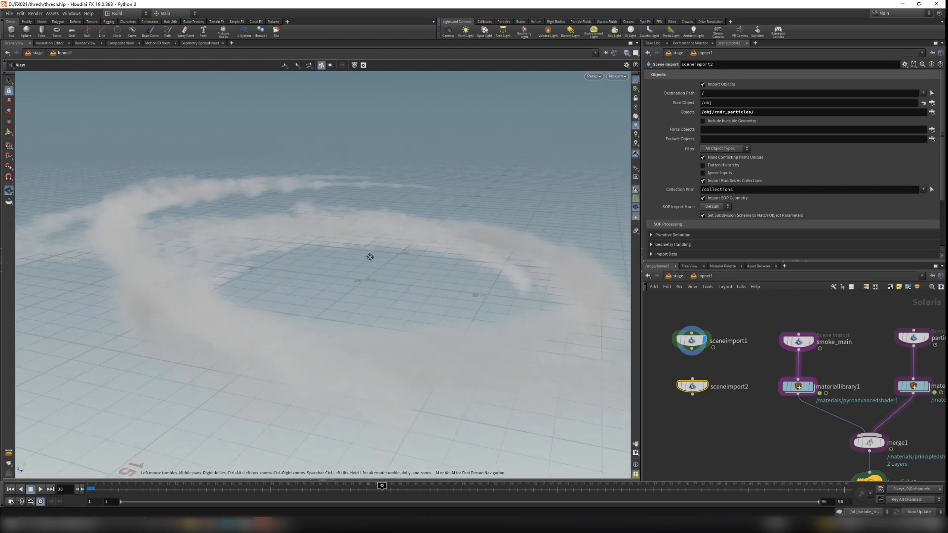
pyautogui.click(705, 386)
pyautogui.press('Return')
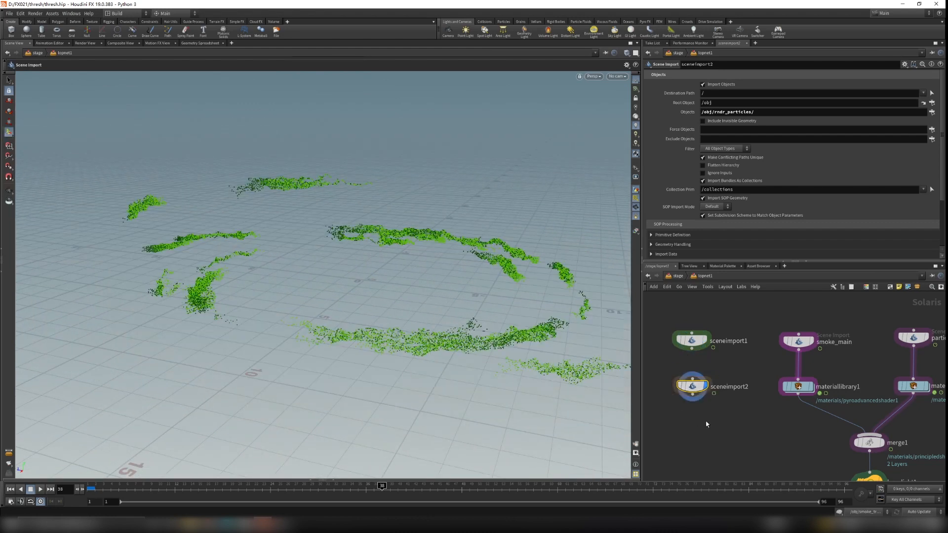
# Delete sceneimport1 and sceneimport2, and select the existing smoke_main and particles Scene Import nodes
pyautogui.moveTo(734, 361); pyautogui.dragTo(658, 386)
pyautogui.press('Delete')
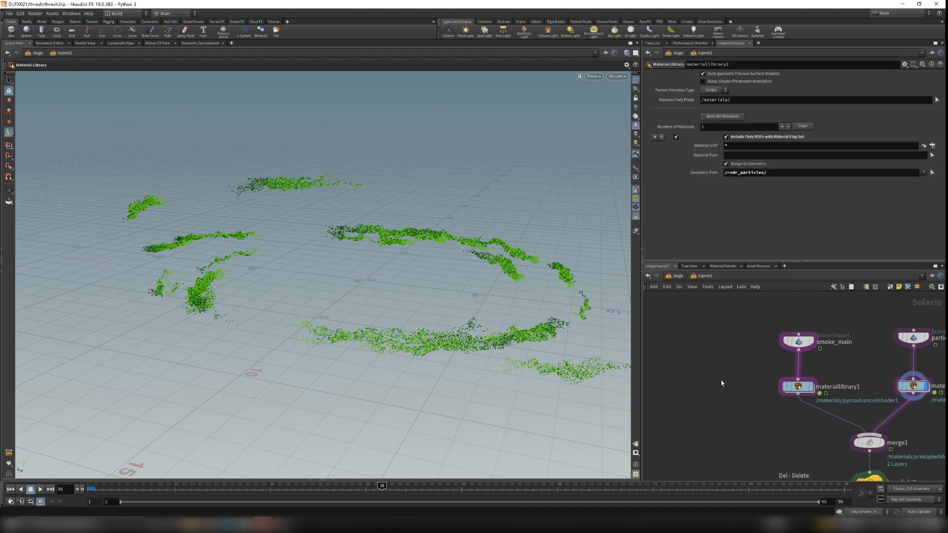
pyautogui.press('h')
pyautogui.moveTo(693, 307); pyautogui.dragTo(905, 342)
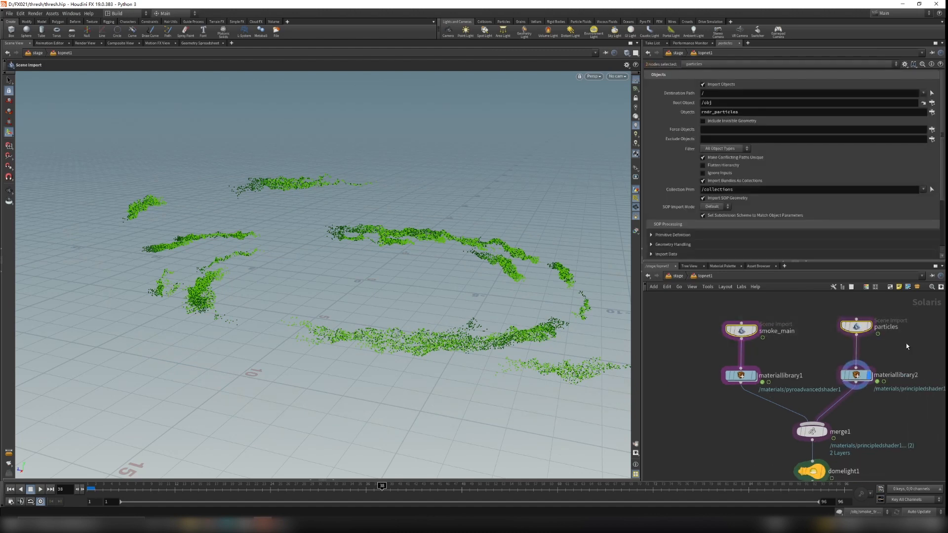
pyautogui.doubleClick(800, 331)
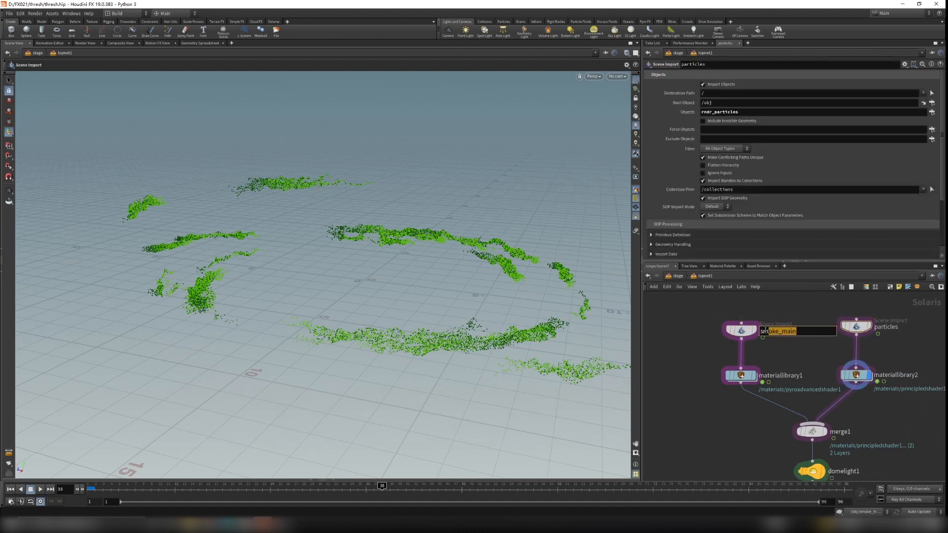
pyautogui.press('Tab')
pyautogui.press('Return')
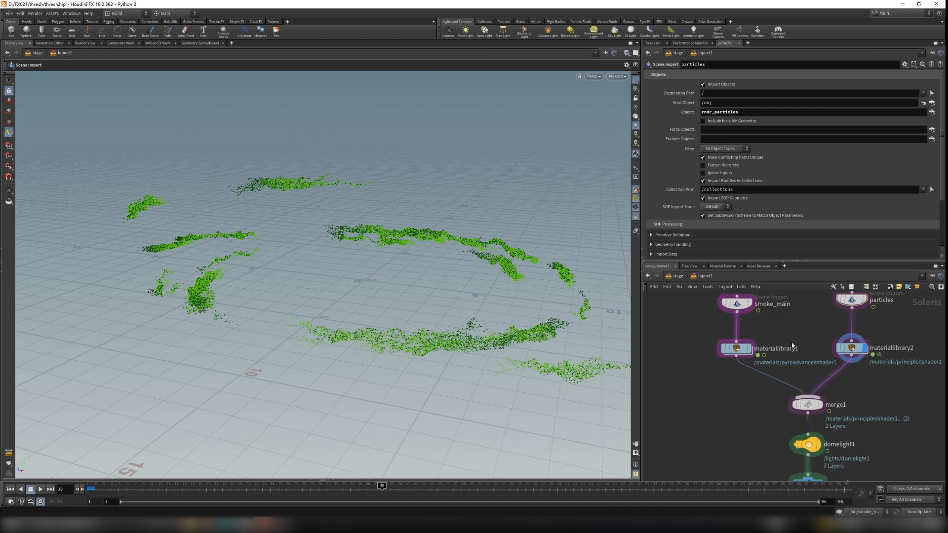
# Try adding another Material Library node beside materiallibrary1, and delete it
pyautogui.press('Tab')
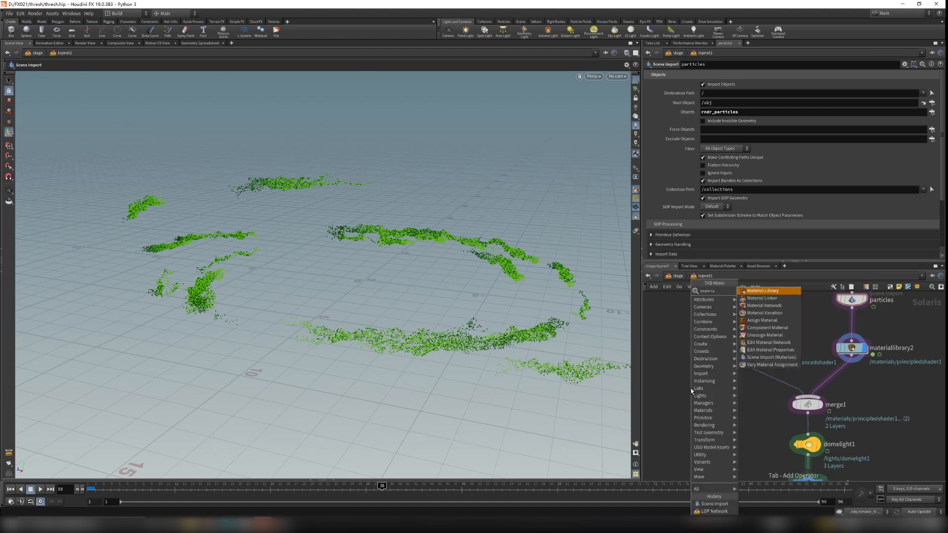
pyautogui.press('Return')
pyautogui.click(691, 388)
pyautogui.moveTo(681, 360); pyautogui.dragTo(702, 402)
pyautogui.press('Delete')
# Go inside materiallibrary1 and examine the smoke settings of pyroadvancedshader1
pyautogui.scroll(3, 691, 361)
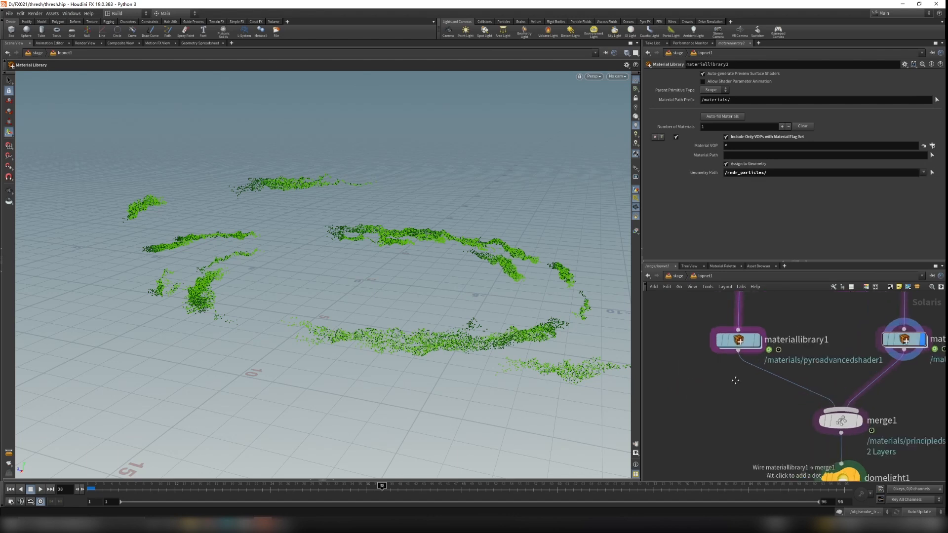
pyautogui.moveTo(691, 365); pyautogui.dragTo(687, 332, button='middle')
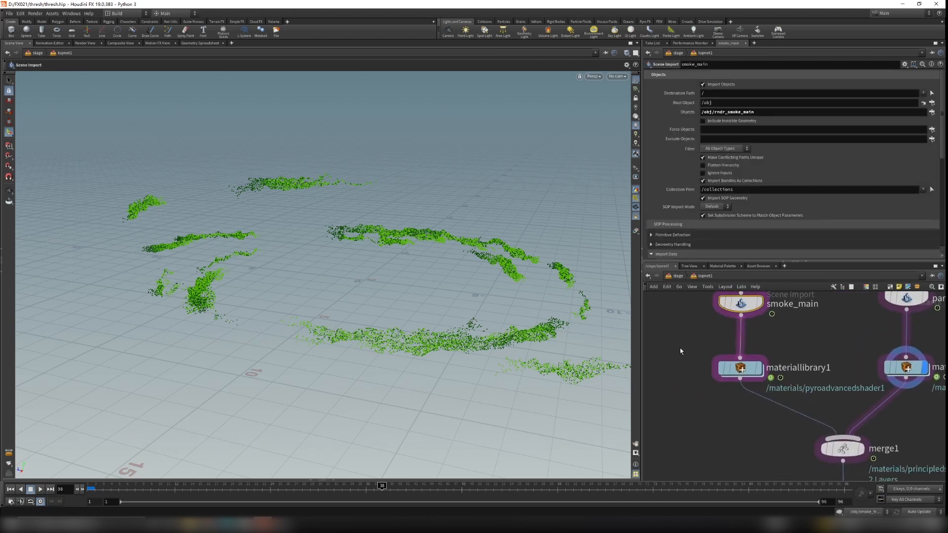
pyautogui.click(755, 377)
pyautogui.doubleClick(755, 377)
pyautogui.moveTo(784, 349)
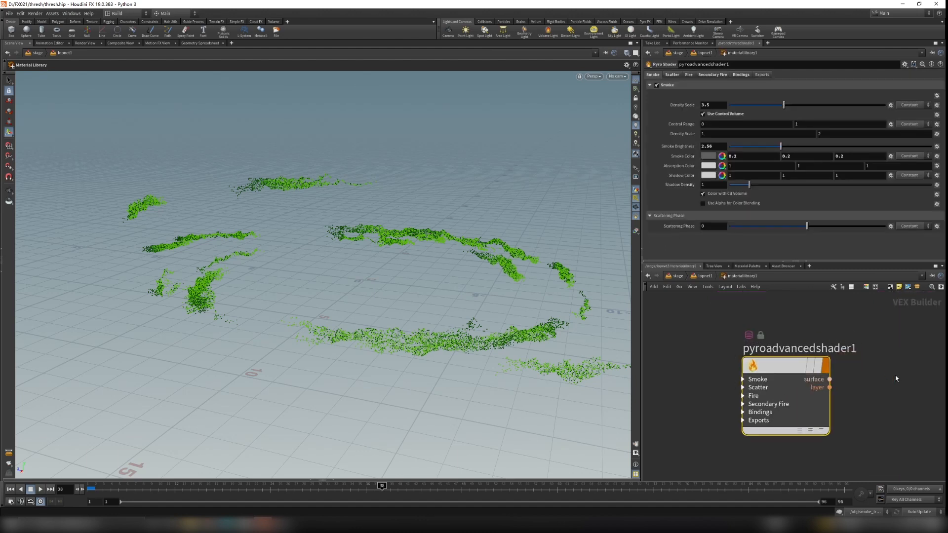
pyautogui.press('Tab')
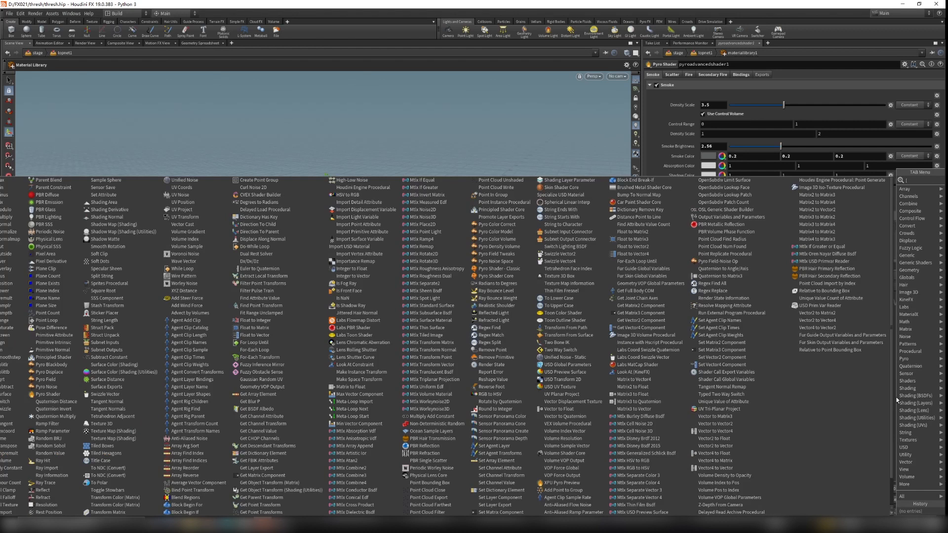
pyautogui.press('Escape')
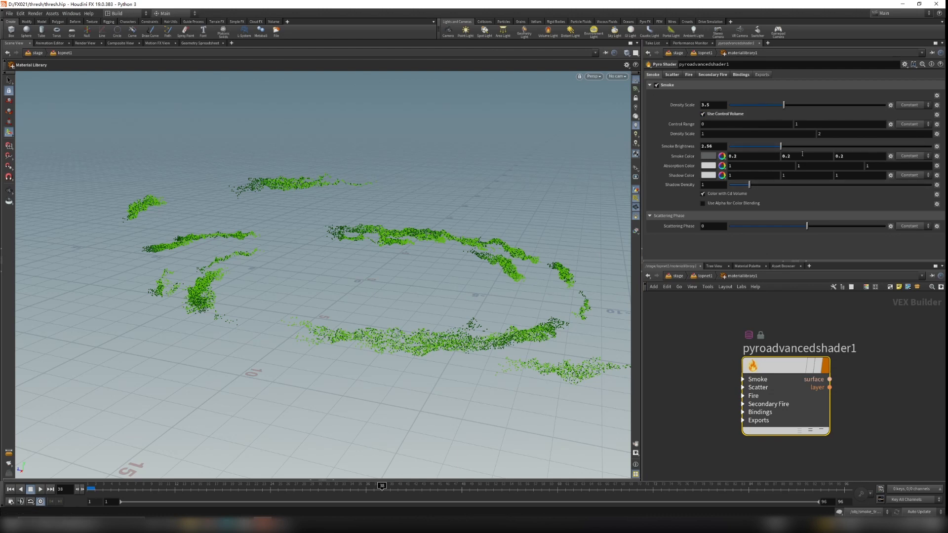
# Switch the viewport renderer to Karma, return to lopnet1 and display the materiallibrary1 node
pyautogui.click(593, 76)
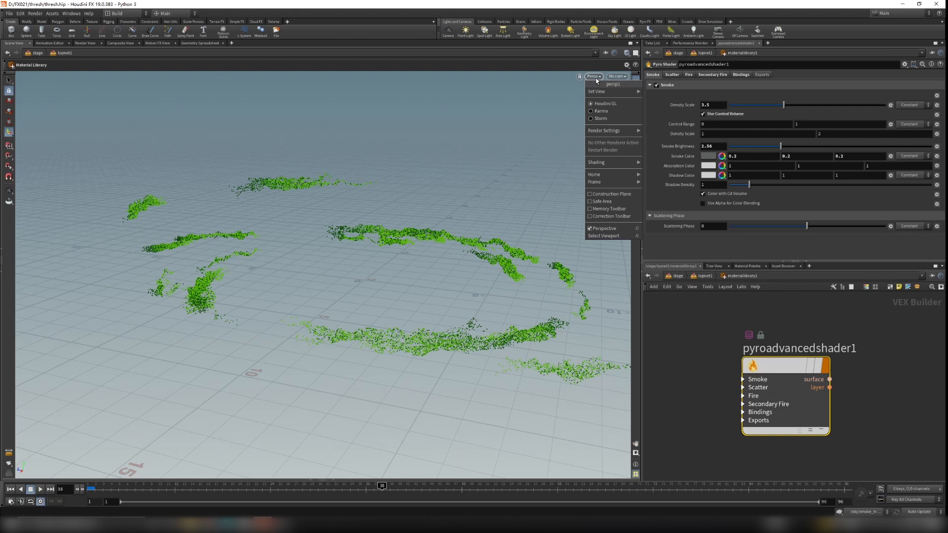
pyautogui.click(591, 110)
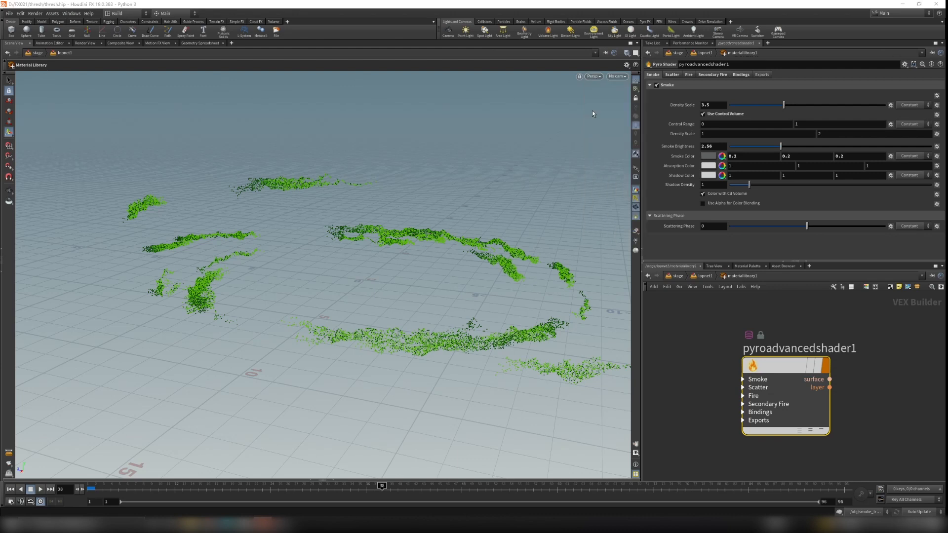
pyautogui.click(702, 277)
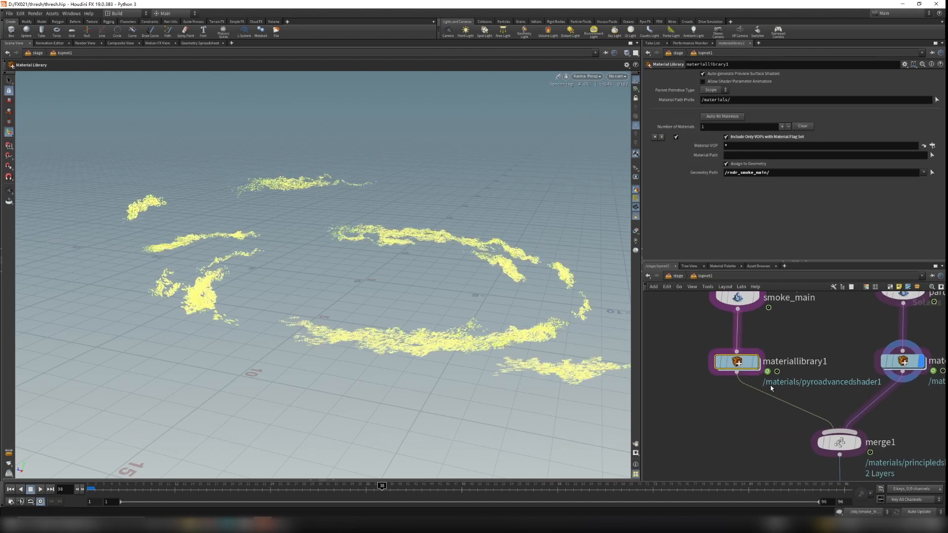
pyautogui.click(754, 362)
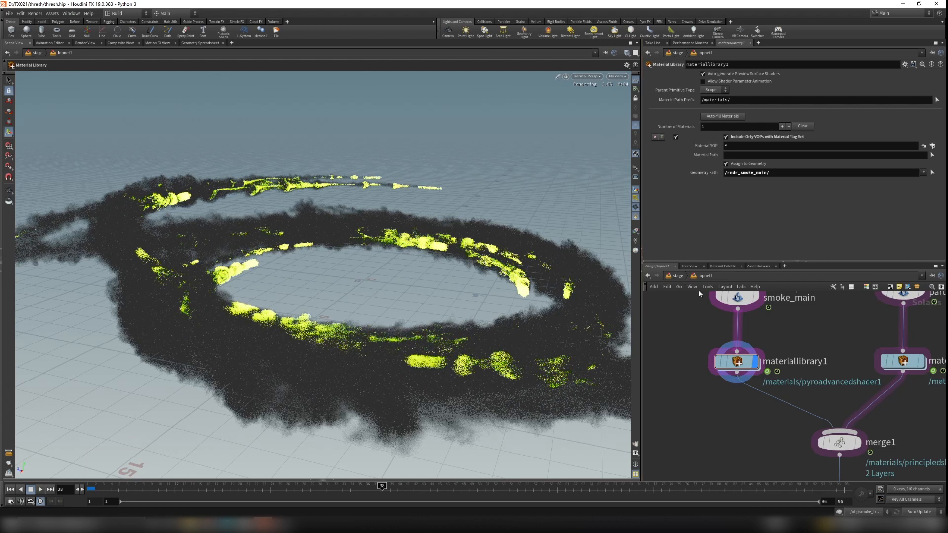
# Display the domelight1 node so the Karma view renders with the environment light
pyautogui.moveTo(790, 444); pyautogui.dragTo(740, 385, button='middle')
pyautogui.moveTo(765, 452); pyautogui.dragTo(795, 407, button='middle')
pyautogui.scroll(-2, 794, 408)
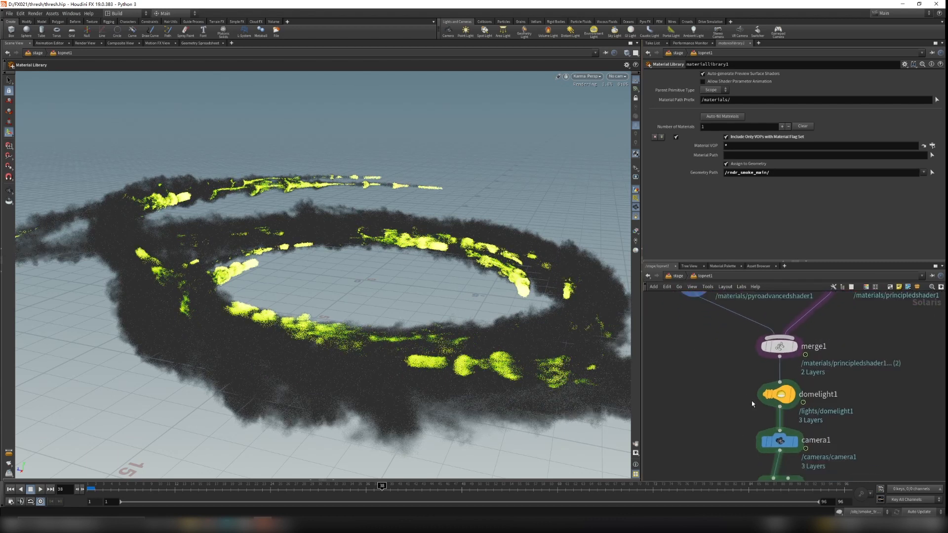
pyautogui.moveTo(795, 396)
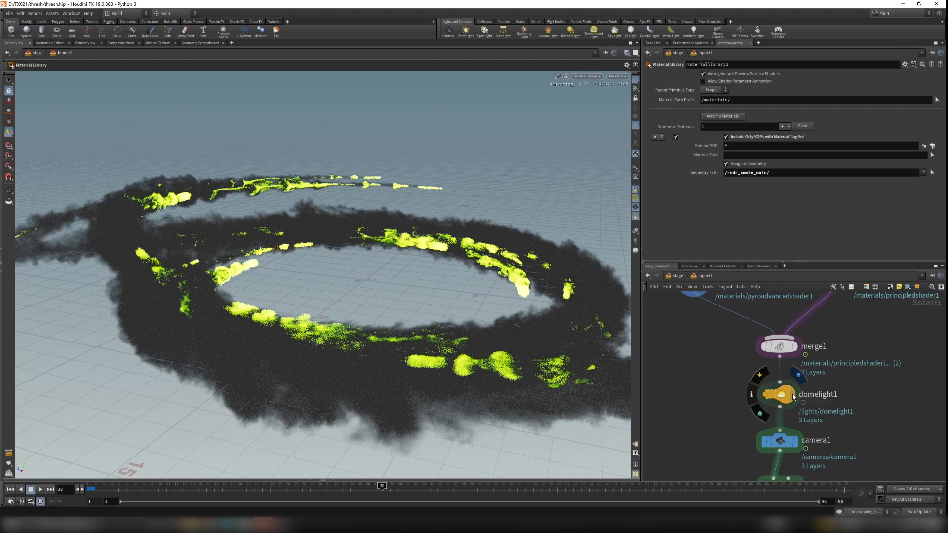
pyautogui.click(794, 396)
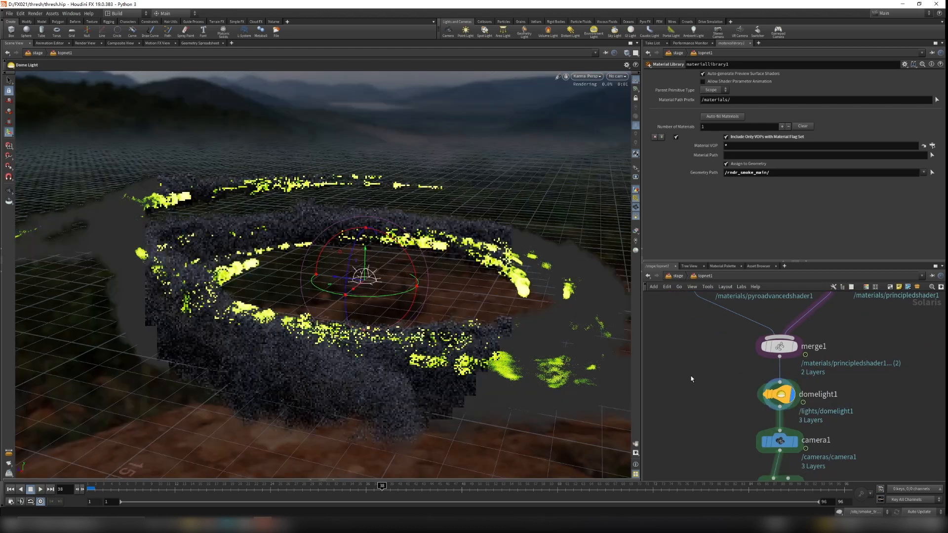
# Go back inside materiallibrary1 and examine the Scatter, Fire and Secondary Fire settings of pyroadvancedshader1
pyautogui.moveTo(693, 371); pyautogui.dragTo(721, 420, button='middle')
pyautogui.scroll(-3, 726, 408)
pyautogui.scroll(3, 725, 346)
pyautogui.doubleClick(723, 351)
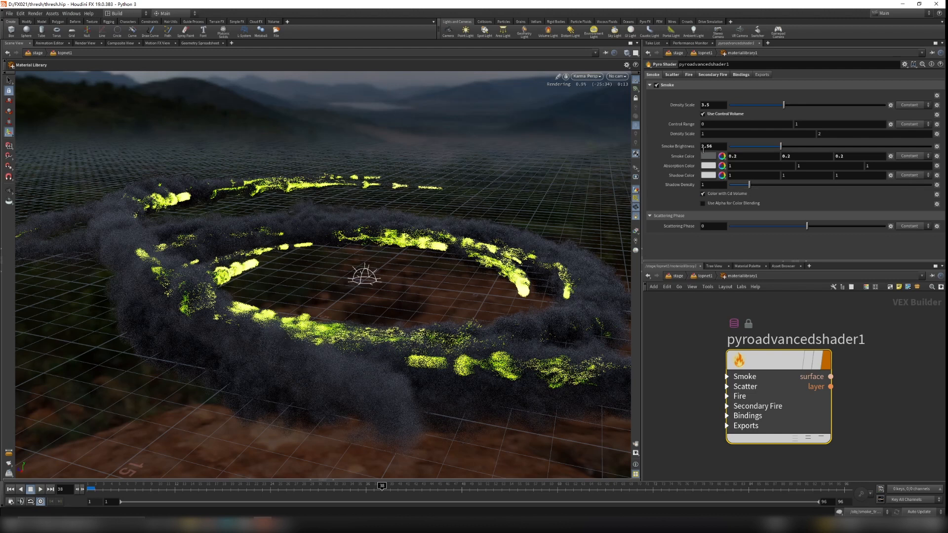
pyautogui.click(671, 74)
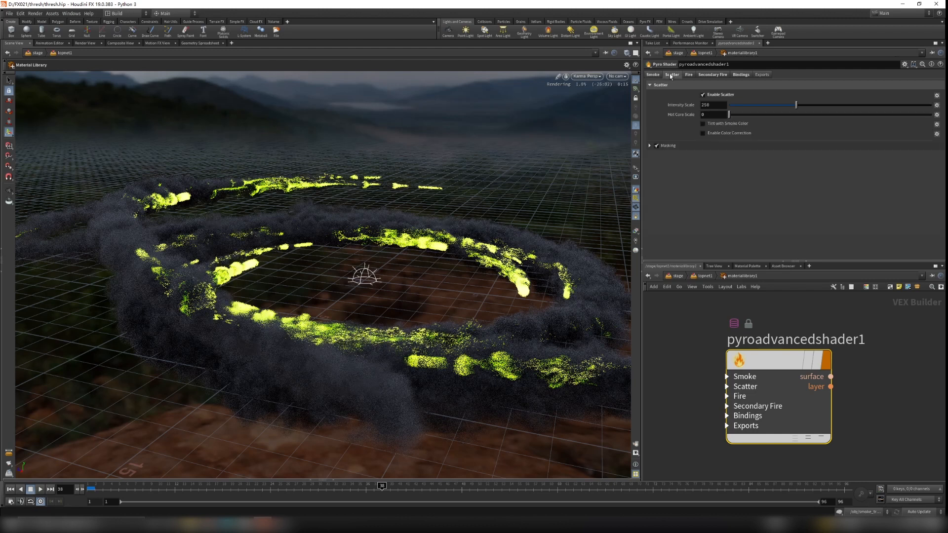
pyautogui.click(689, 74)
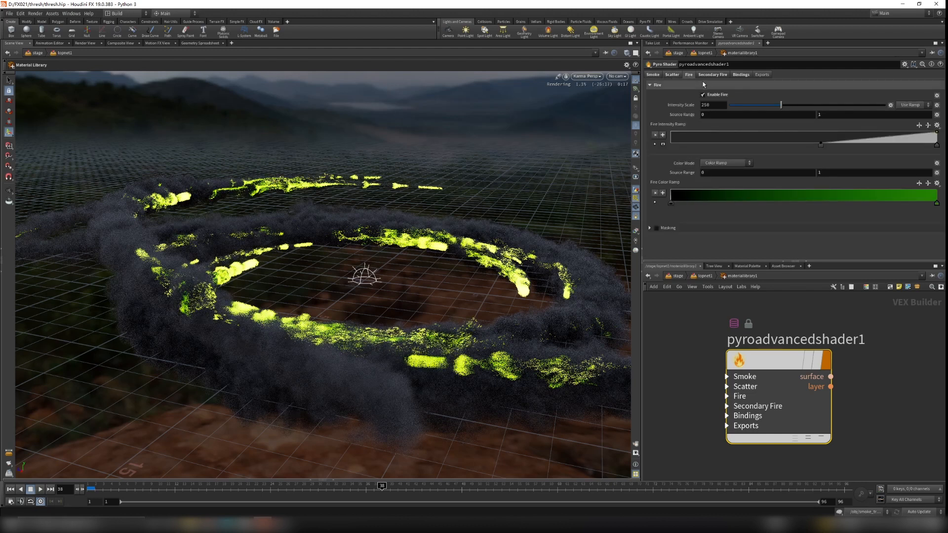
pyautogui.click(702, 95)
pyautogui.click(709, 75)
pyautogui.click(689, 75)
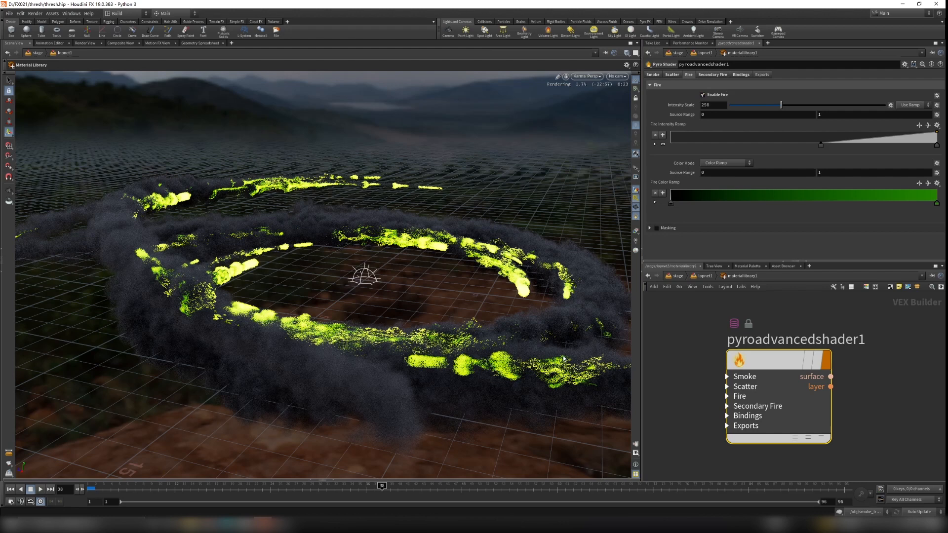
# Examine the Scatter and Fire volume bindings of pyroadvancedshader1
pyautogui.keyDown('alt'); pyautogui.moveTo(416, 297); pyautogui.dragTo(380, 303); pyautogui.keyUp('alt')
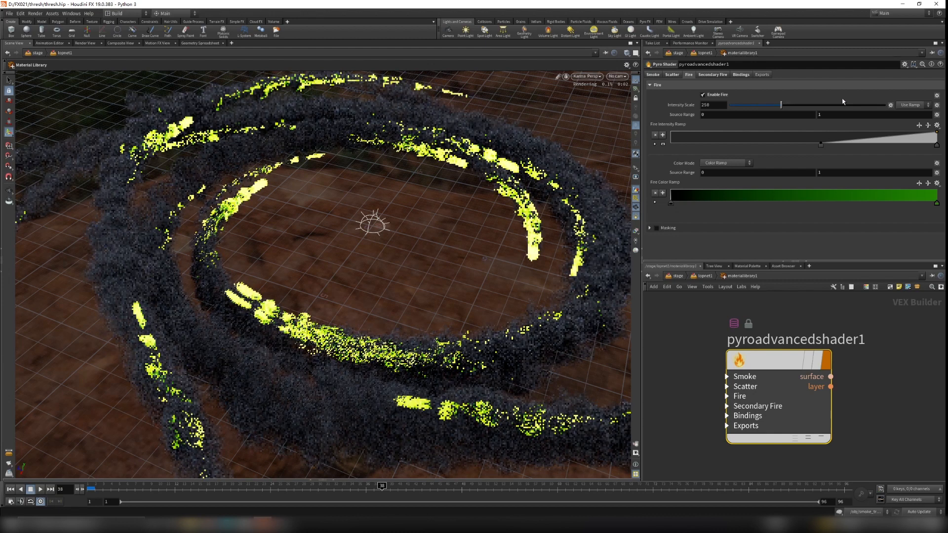
pyautogui.click(712, 75)
pyautogui.click(740, 75)
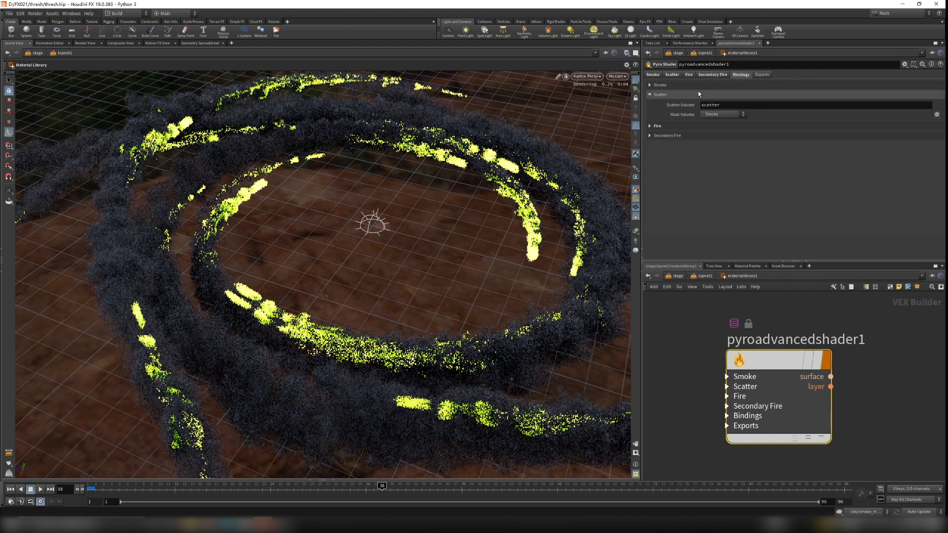
pyautogui.click(650, 127)
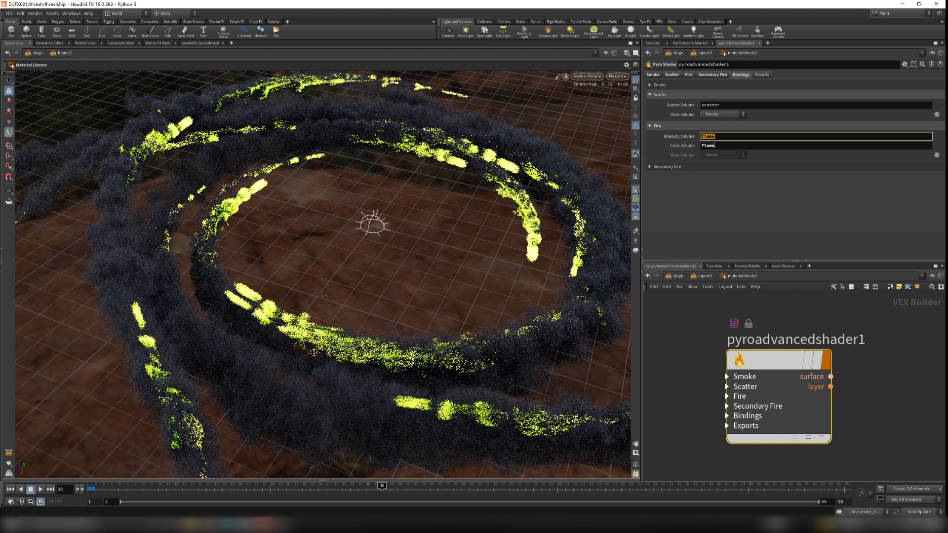
# Revert the Fire Intensity Volume binding to its default and undo that change
pyautogui.click(714, 136)
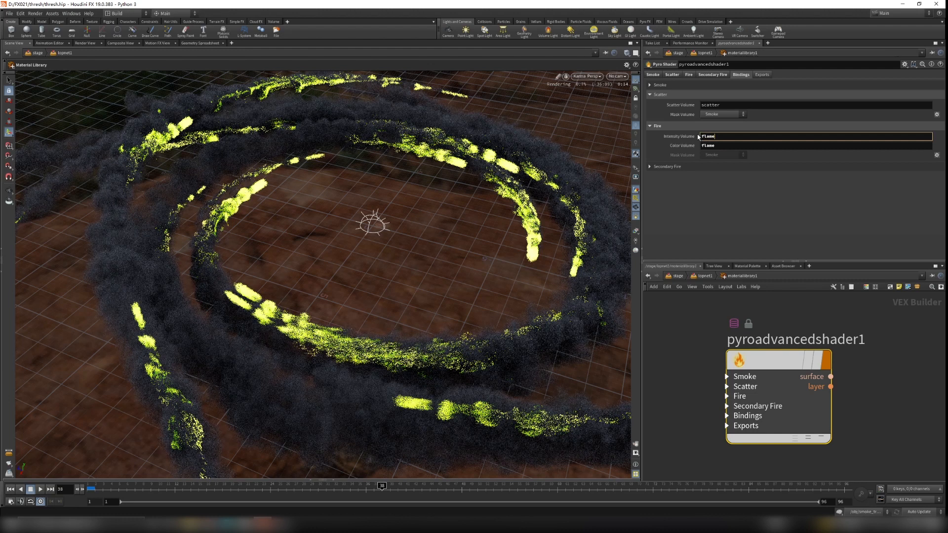
pyautogui.rightClick(690, 135)
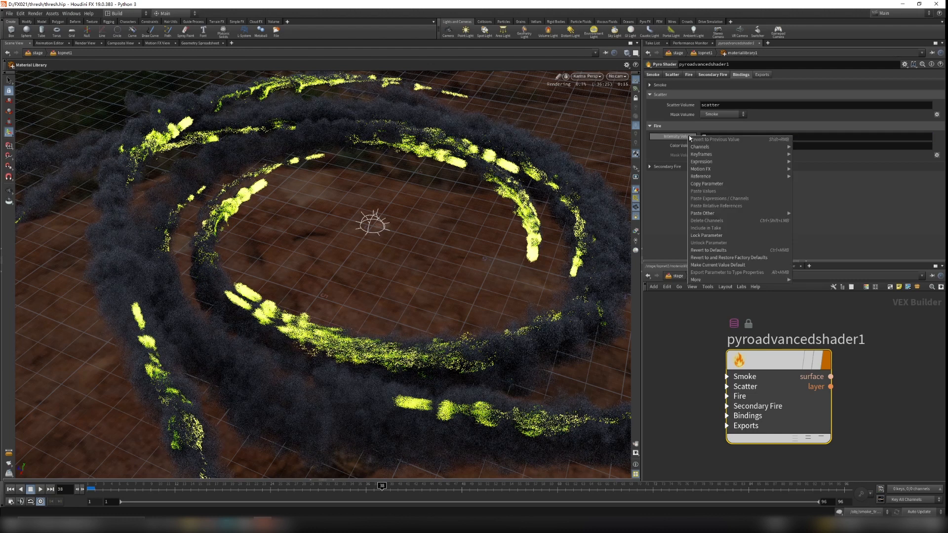
pyautogui.click(718, 252)
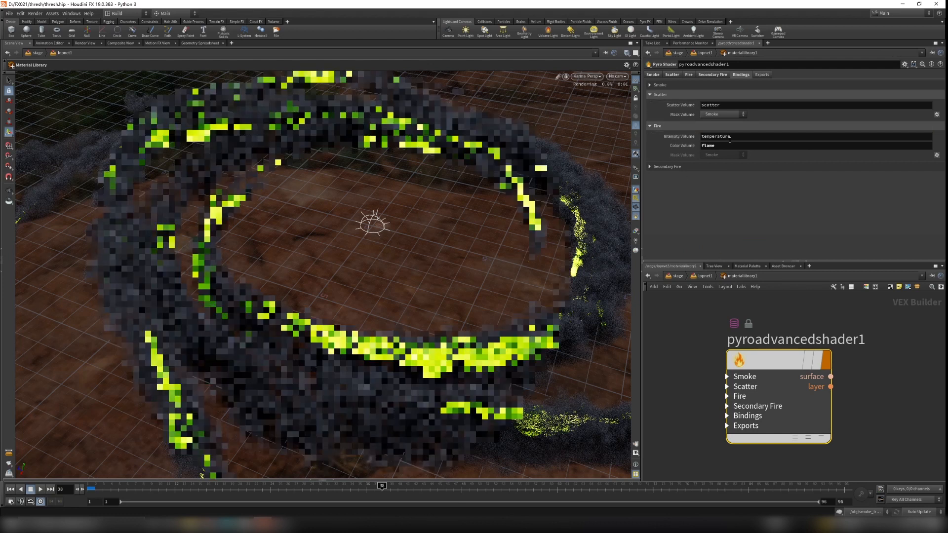
pyautogui.hotkey('ctrl', 'z')
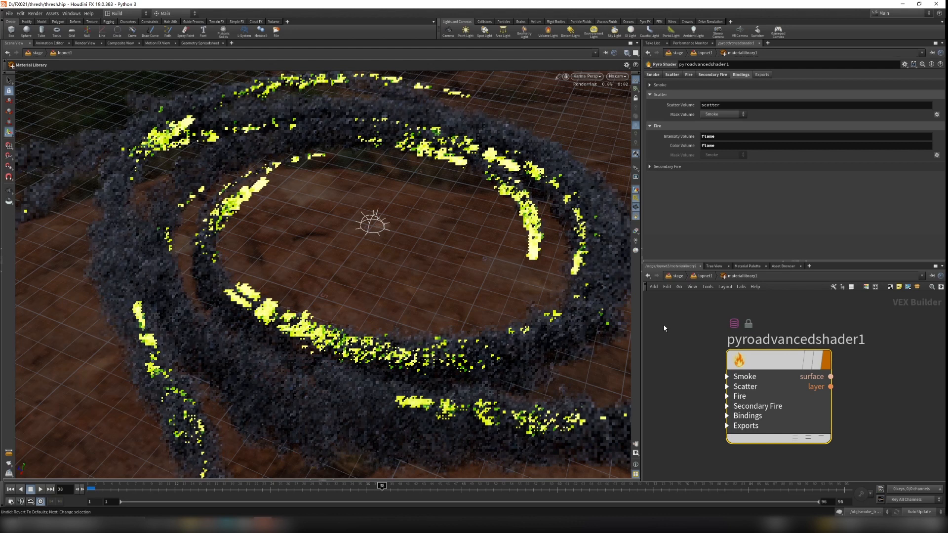
# Return to lopnet1, go inside materiallibrary2 and examine the surface and Emission settings of principledshader1
pyautogui.click(655, 75)
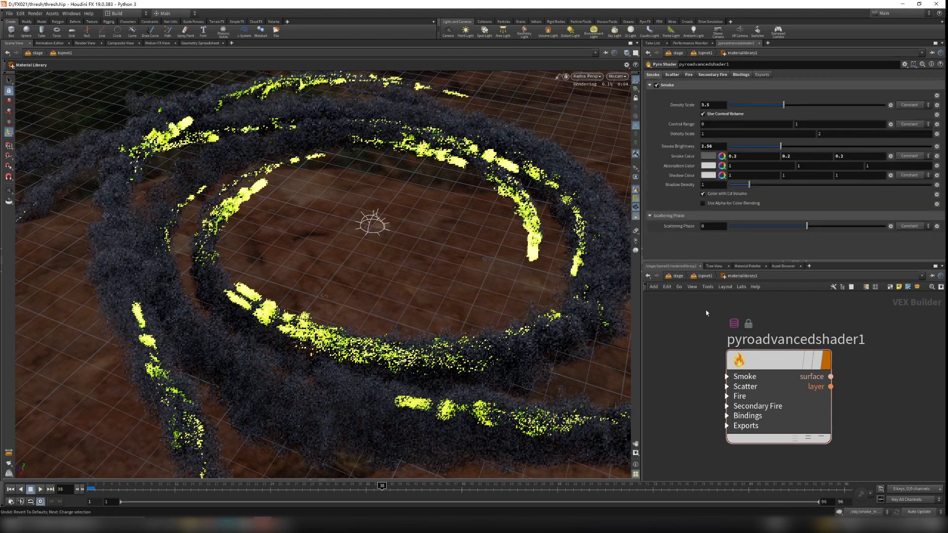
pyautogui.click(703, 276)
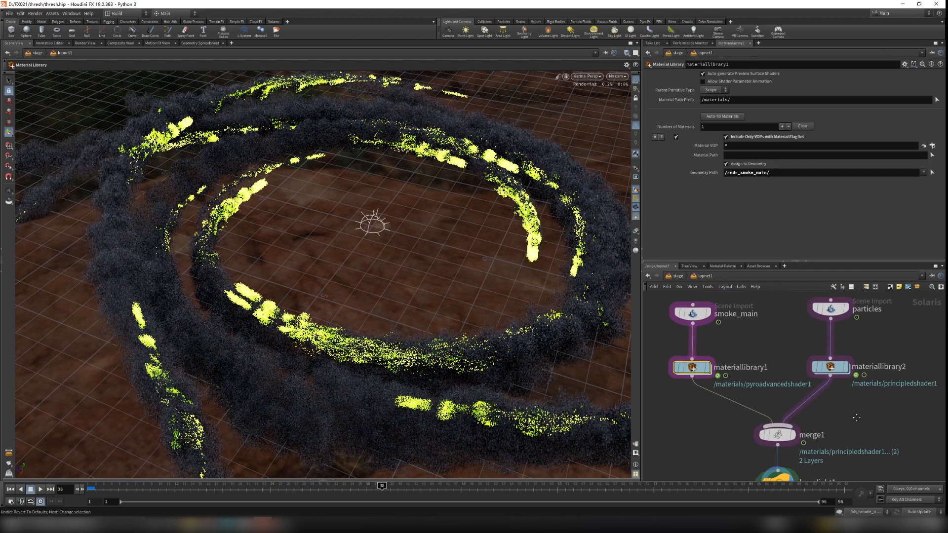
pyautogui.click(812, 375)
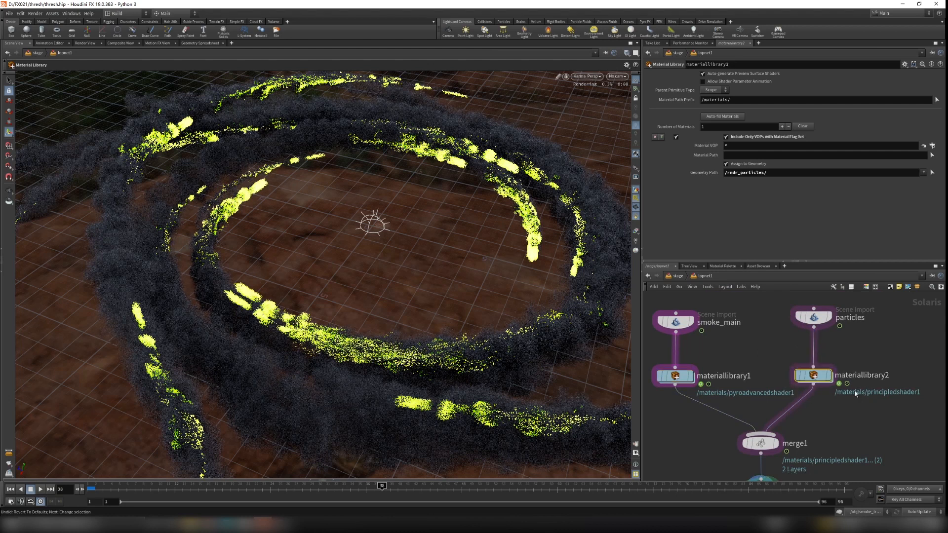
pyautogui.doubleClick(814, 375)
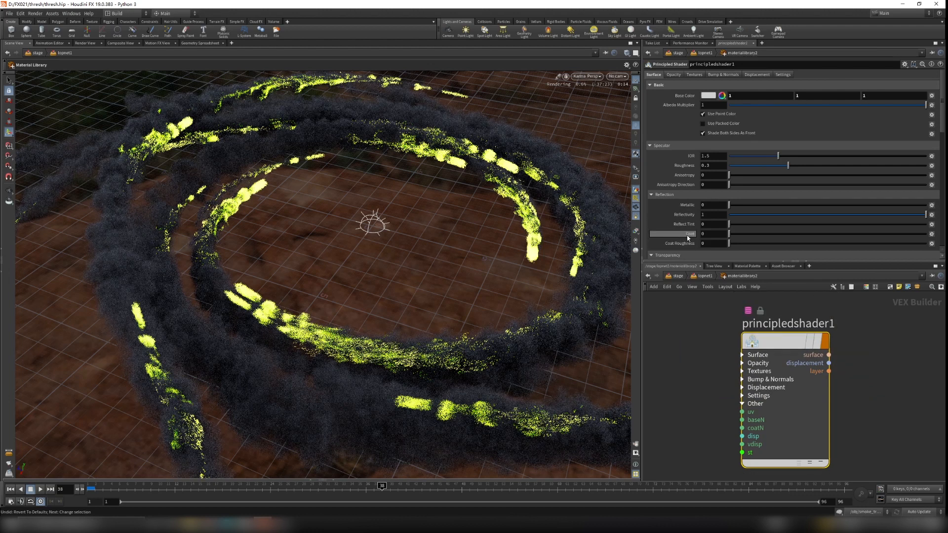
pyautogui.scroll(-5, 672, 145)
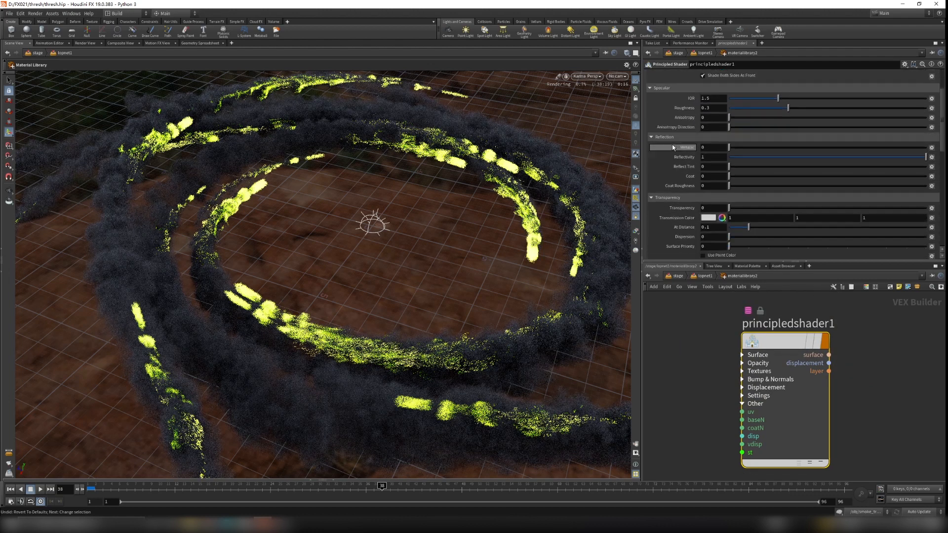
pyautogui.scroll(-8, 673, 147)
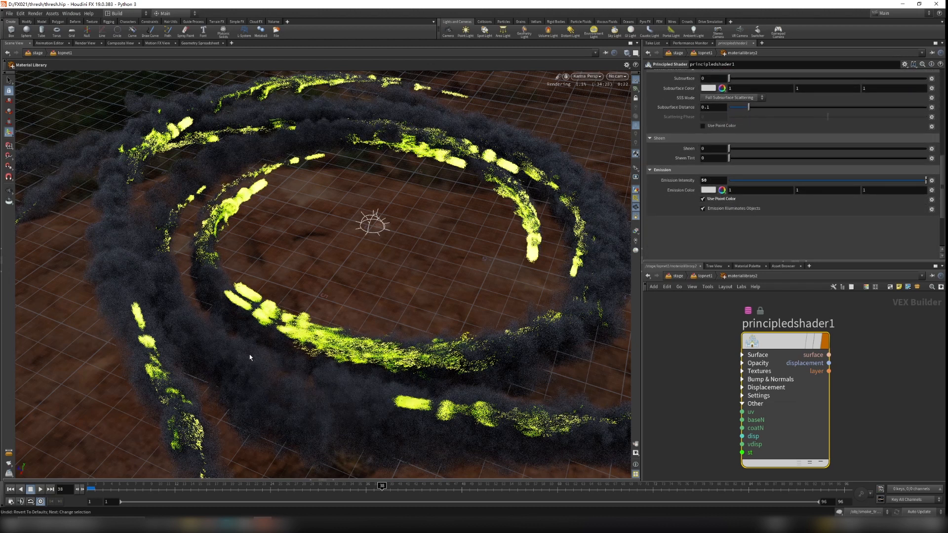
# Inspect the emissive particles along the smoke trail in the Karma view from closer and from different angles
pyautogui.scroll(5, 222, 453)
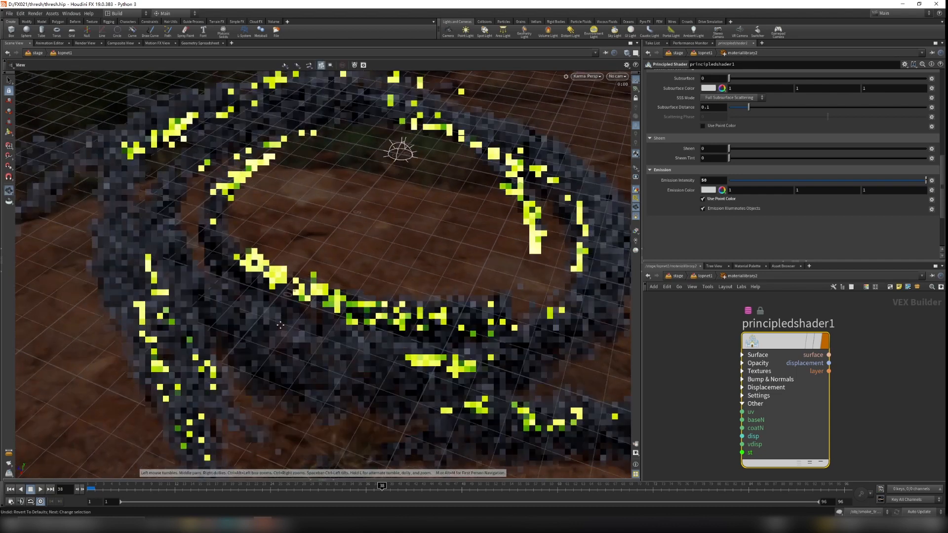
pyautogui.press('space')
pyautogui.scroll(3, 246, 319)
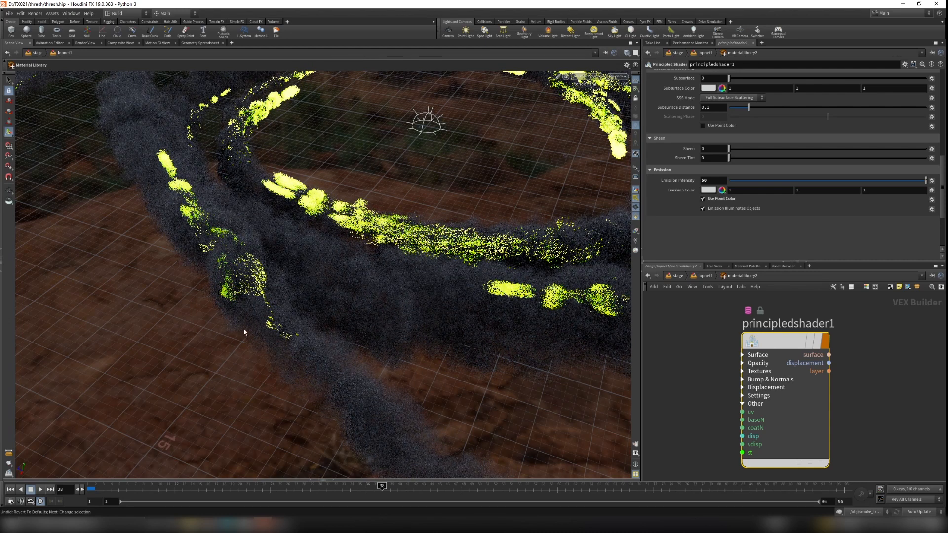
pyautogui.press('Escape')
pyautogui.moveTo(265, 327); pyautogui.dragTo(345, 358)
pyautogui.scroll(-3, 344, 357)
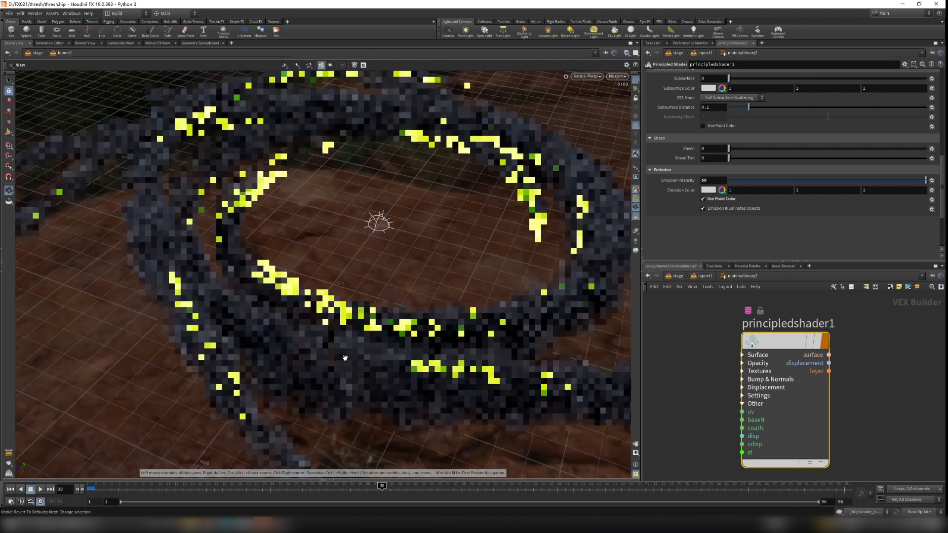
# Return to lopnet1 and check the Geometry Path assignments of materiallibrary2 and materiallibrary1
pyautogui.click(704, 275)
pyautogui.moveTo(865, 422); pyautogui.dragTo(851, 426, button='middle')
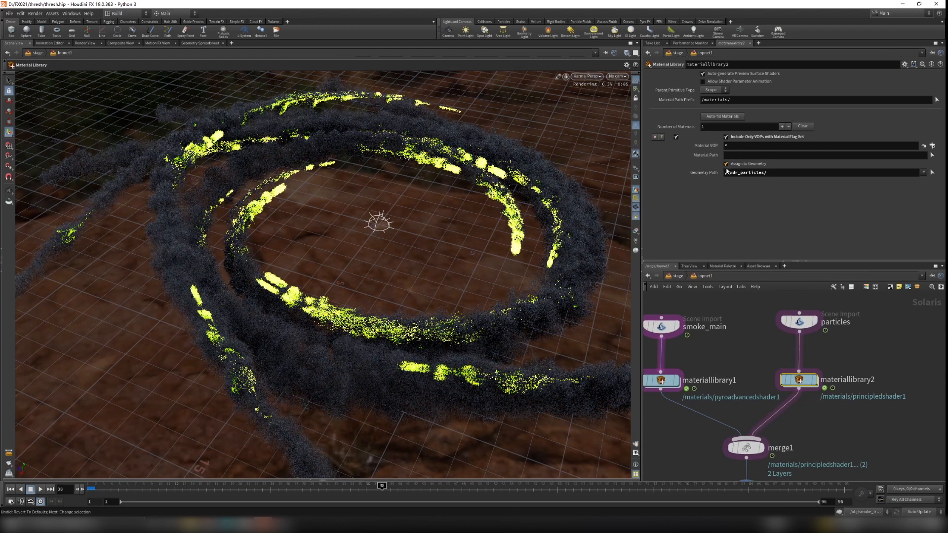
pyautogui.click(775, 172)
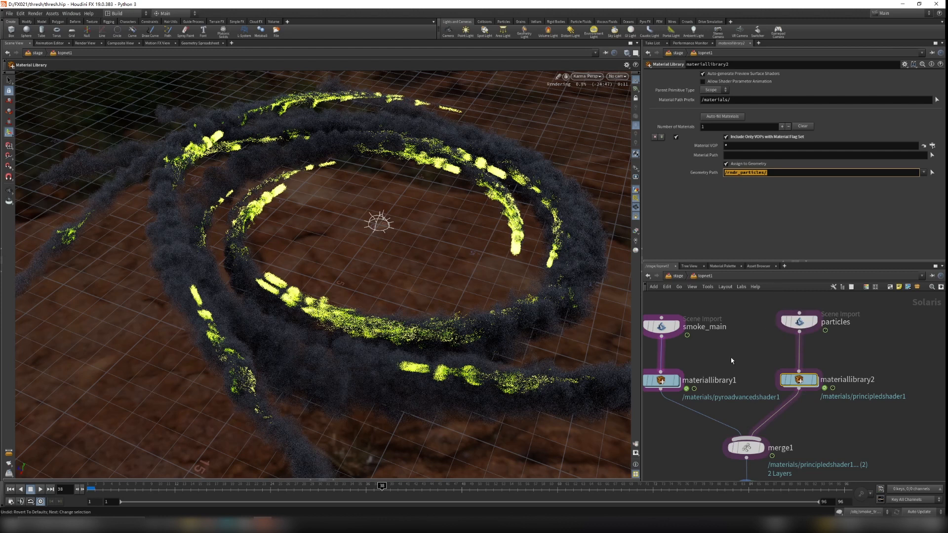
pyautogui.moveTo(731, 358); pyautogui.dragTo(758, 352, button='middle')
pyautogui.moveTo(719, 415); pyautogui.dragTo(669, 369)
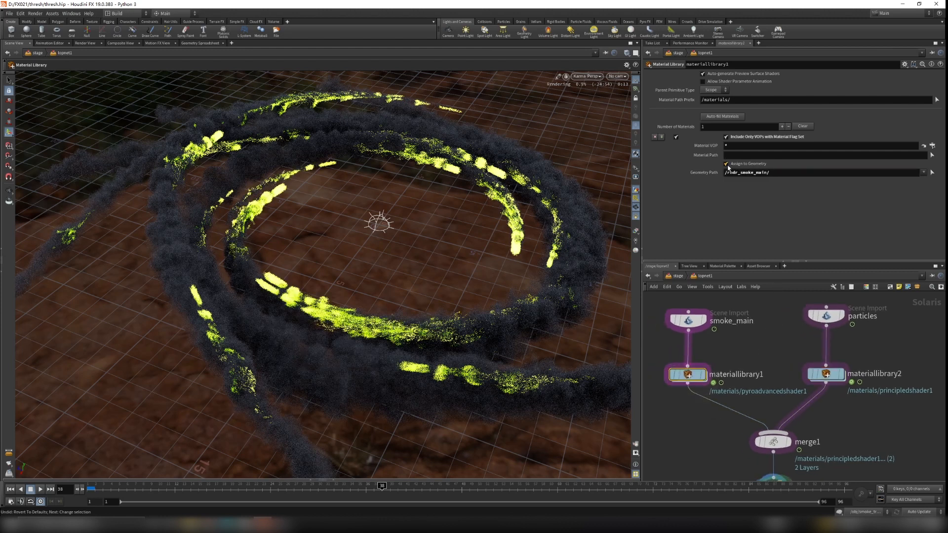
pyautogui.press('Return')
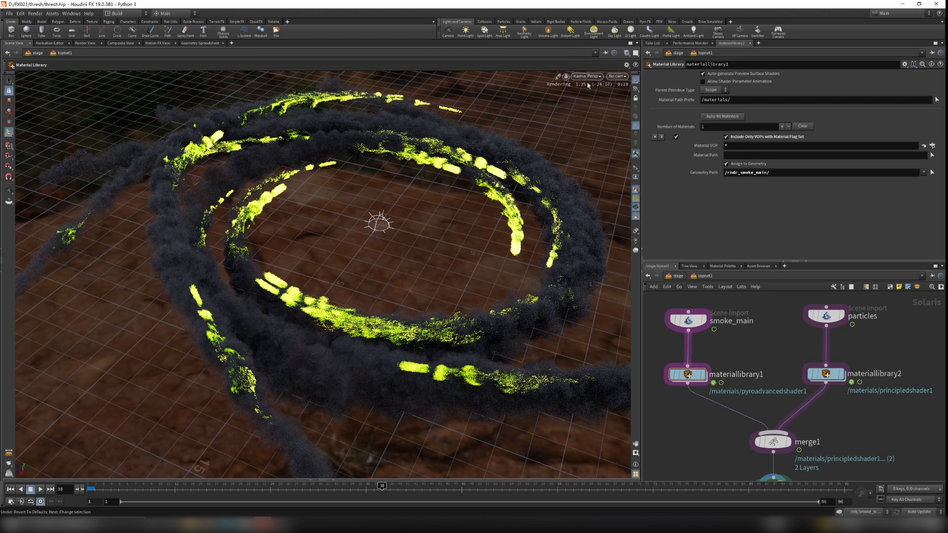
# Display the merge1 node to view the render without the environment light, and select domelight1 to show its settings
pyautogui.moveTo(755, 381); pyautogui.dragTo(757, 324, button='middle')
pyautogui.click(789, 385)
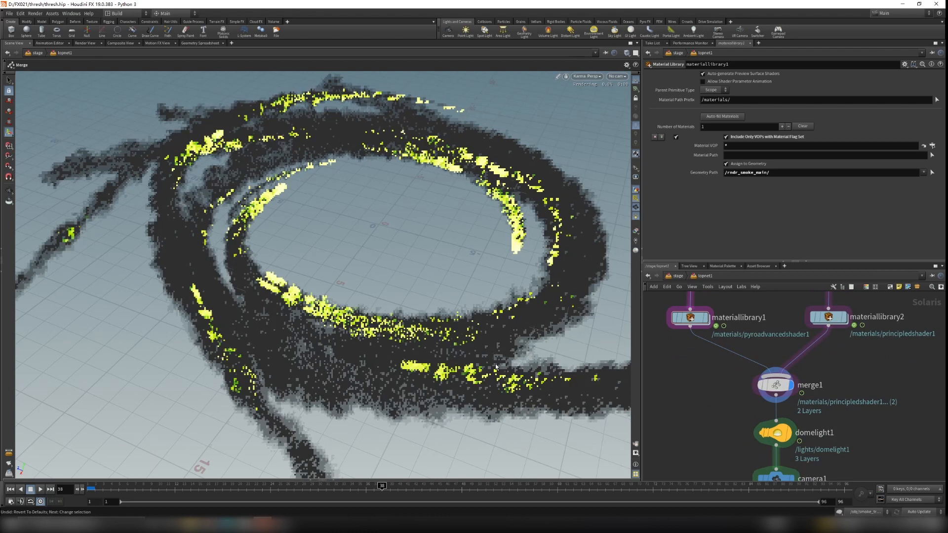
pyautogui.moveTo(734, 432); pyautogui.dragTo(728, 377, button='middle')
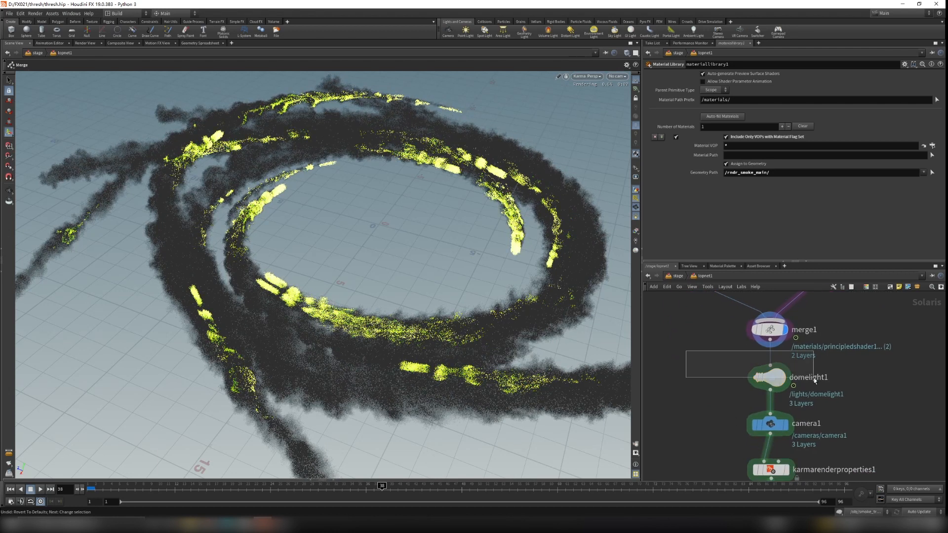
pyautogui.click(790, 379)
pyautogui.press('Tab')
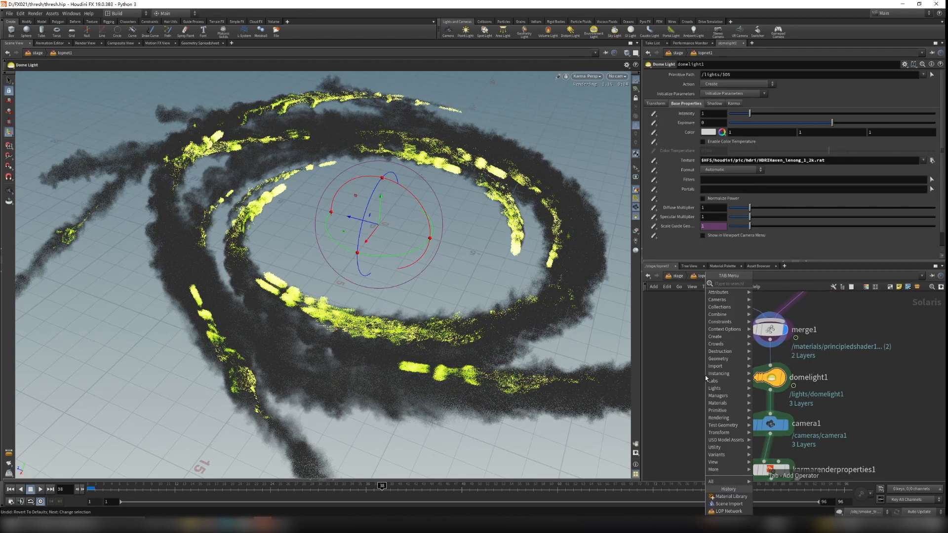
pyautogui.write('envi')
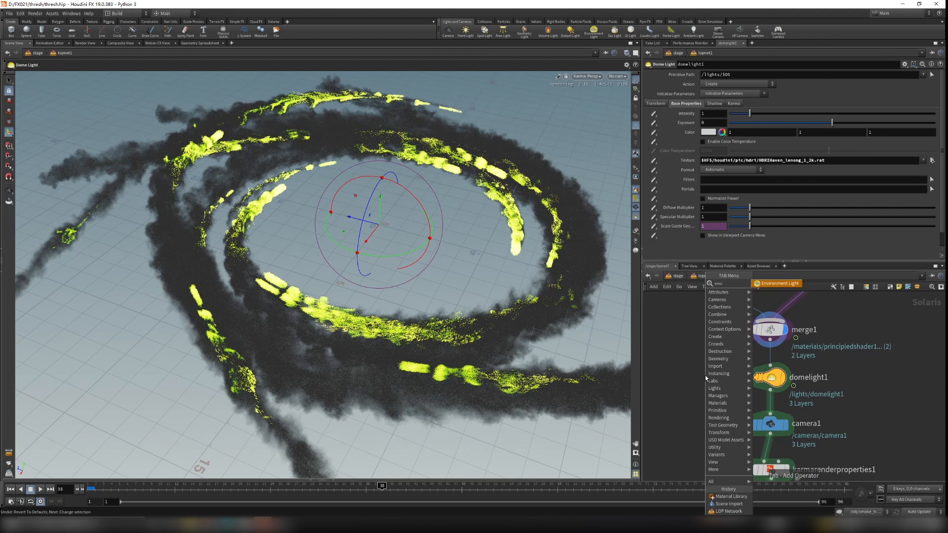
pyautogui.click(658, 351)
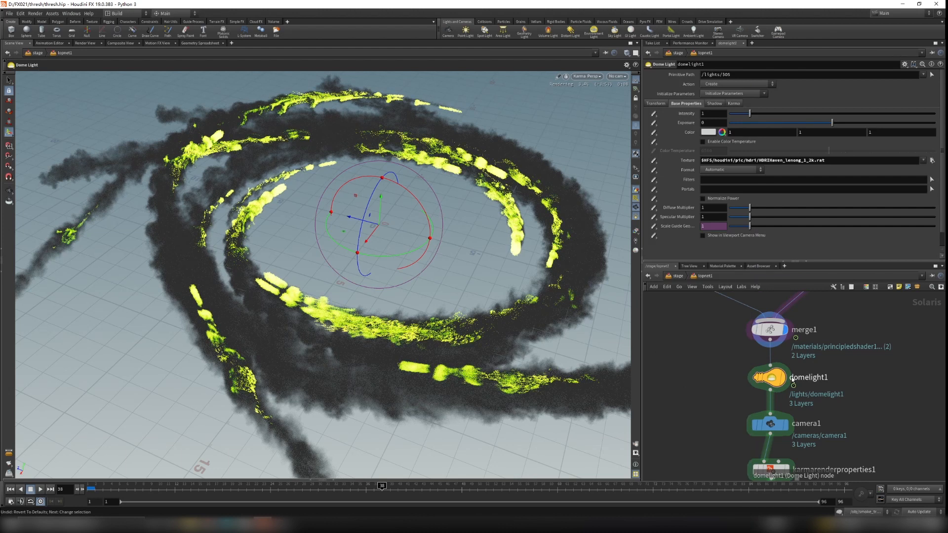
# Display the domelight1 node and browse the HDRI images for its texture, closing the chooser without changing the file
pyautogui.click(783, 377)
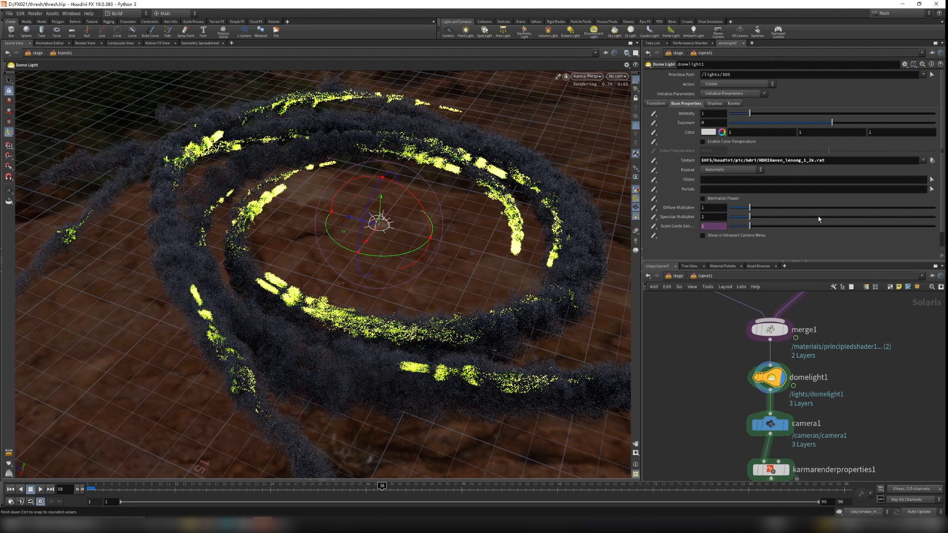
pyautogui.moveTo(454, 239); pyautogui.dragTo(471, 270)
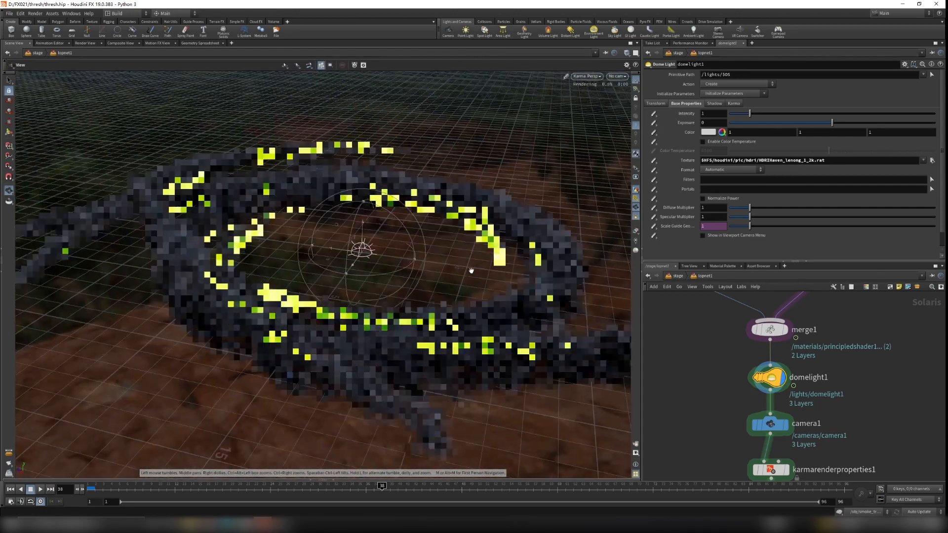
pyautogui.click(931, 161)
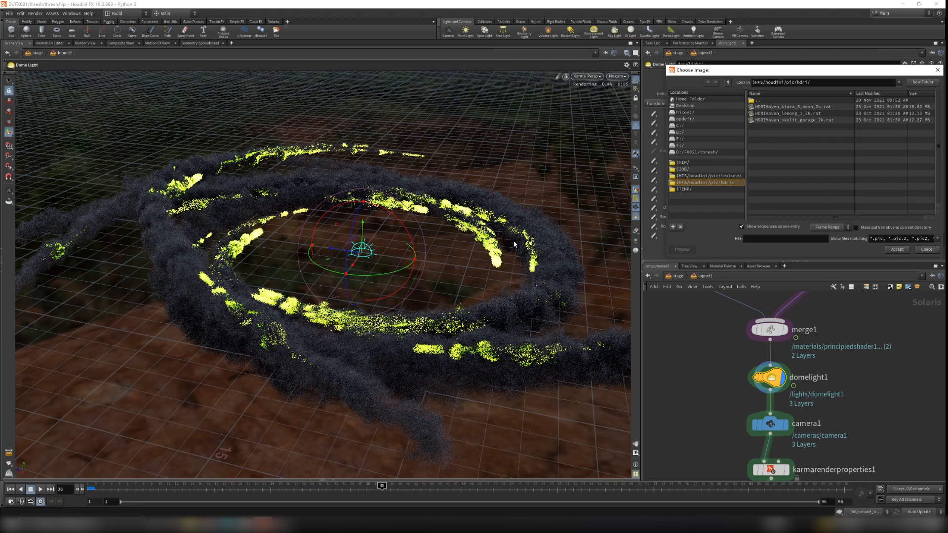
pyautogui.moveTo(733, 73); pyautogui.dragTo(663, 84)
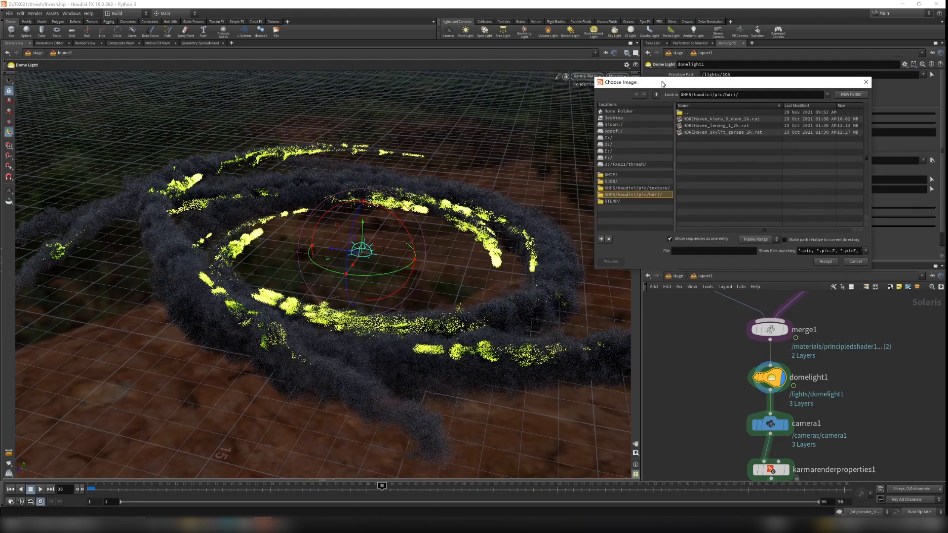
pyautogui.click(715, 127)
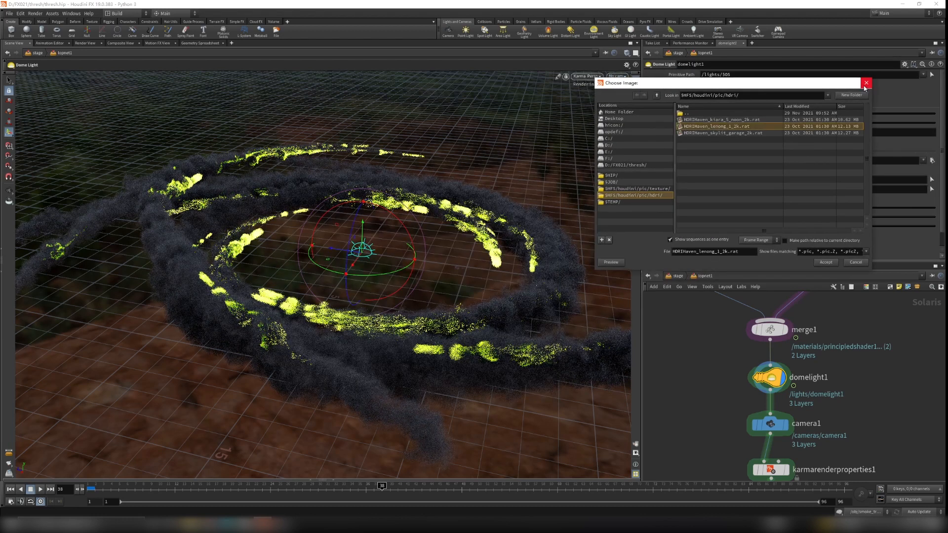
pyautogui.click(865, 83)
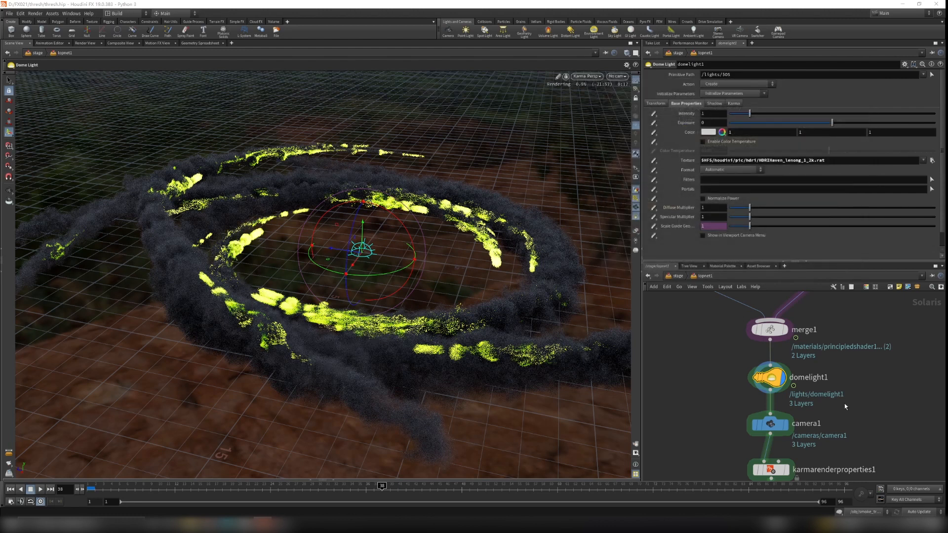
# Check the viewport's camera list and display the camera1 node so that its camera is included in the stage
pyautogui.moveTo(845, 406); pyautogui.dragTo(872, 368, button='middle')
pyautogui.moveTo(778, 395); pyautogui.dragTo(759, 414)
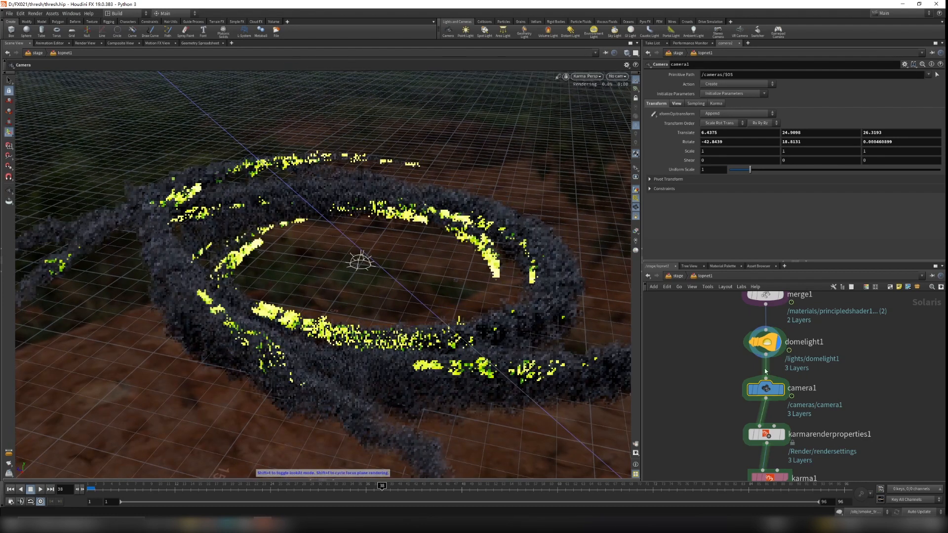
pyautogui.click(747, 358)
pyautogui.keyDown('alt'); pyautogui.moveTo(592, 257); pyautogui.dragTo(519, 198); pyautogui.keyUp('alt')
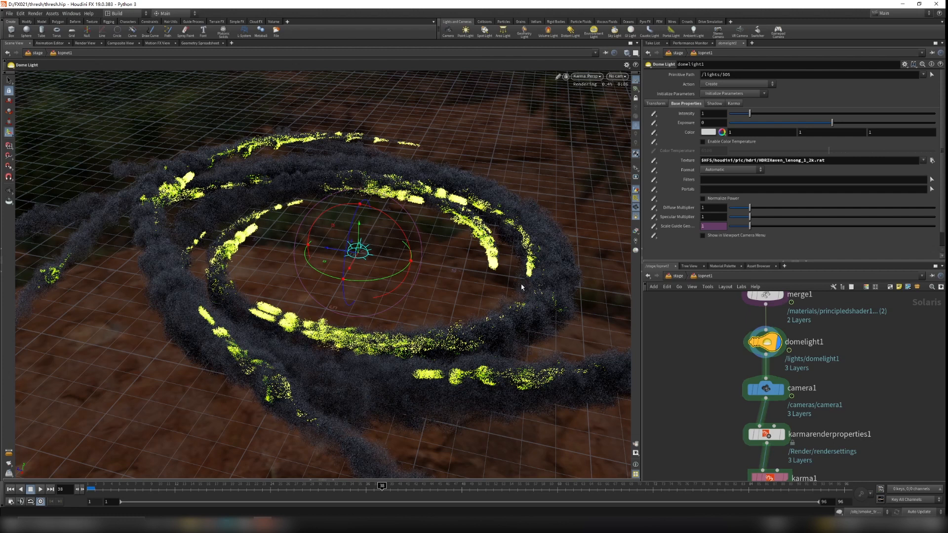
pyautogui.click(617, 77)
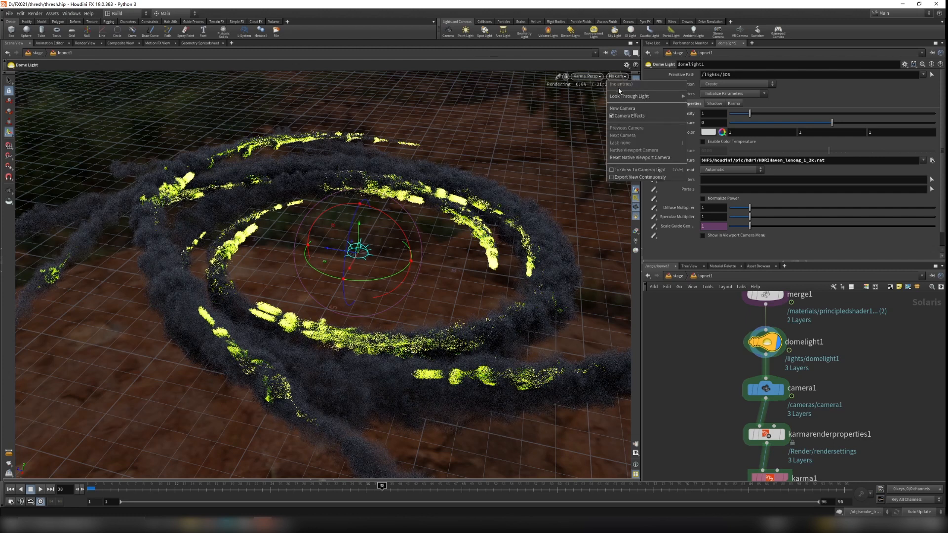
pyautogui.moveTo(680, 366); pyautogui.dragTo(821, 417)
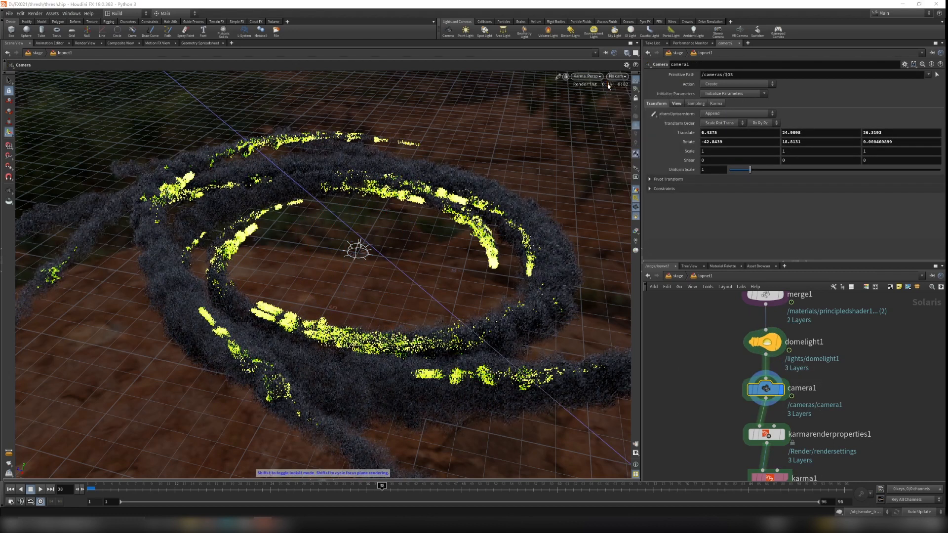
# Look through camera1 in the viewport and select karmarenderproperties1 to show its settings
pyautogui.click(616, 76)
pyautogui.click(612, 87)
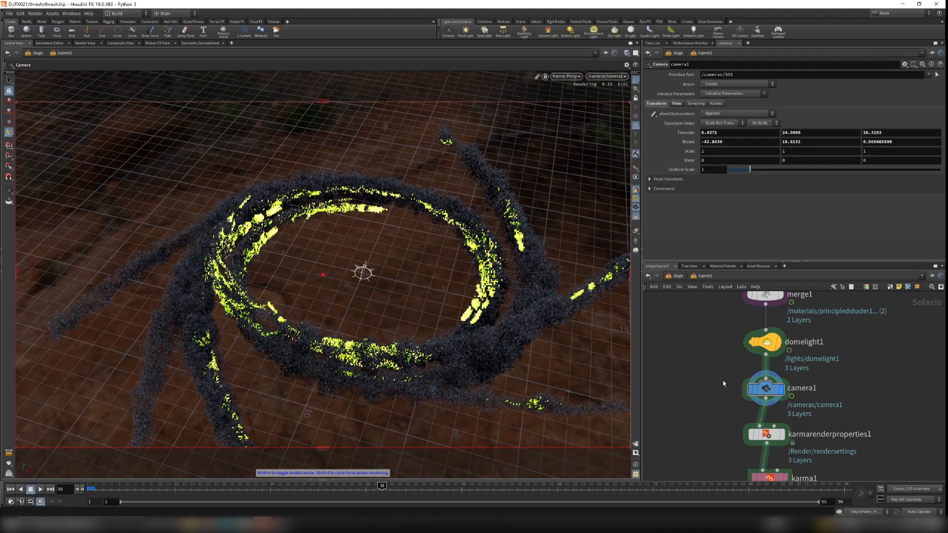
pyautogui.moveTo(724, 384); pyautogui.dragTo(707, 329, button='middle')
pyautogui.moveTo(690, 382); pyautogui.dragTo(810, 448)
pyautogui.moveTo(686, 361); pyautogui.dragTo(764, 403)
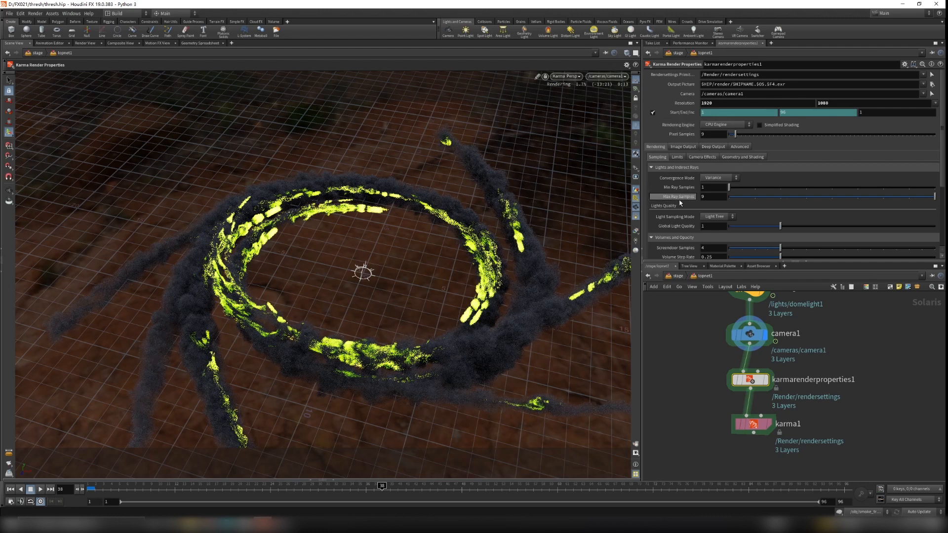
# Review the sampling, AOV render variable and camera effects settings of karmarenderproperties1, including depth of field and motion blur
pyautogui.scroll(-3, 679, 202)
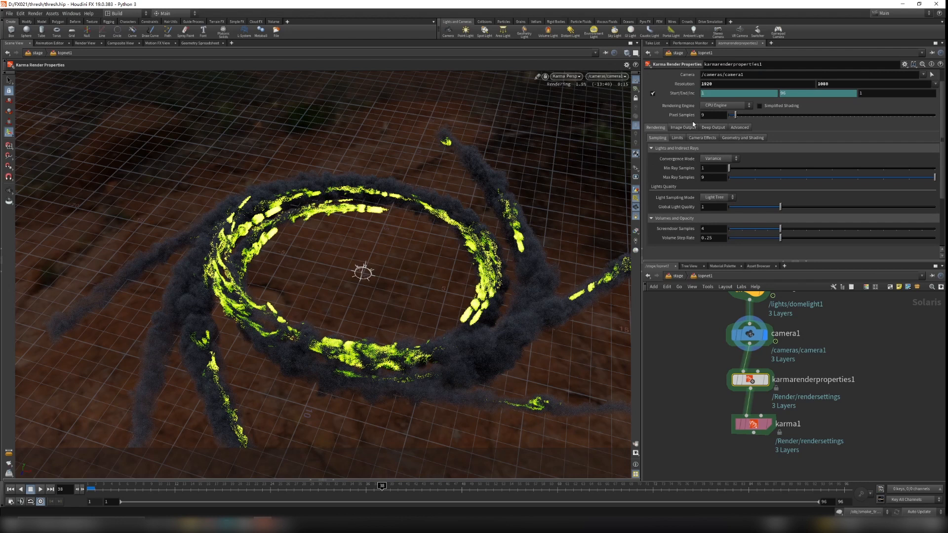
pyautogui.click(682, 129)
pyautogui.scroll(-2, 665, 131)
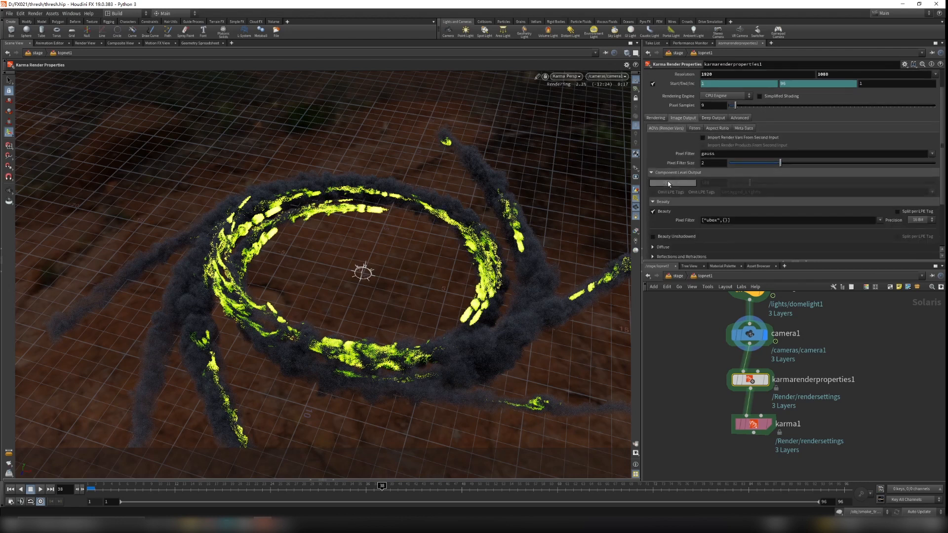
pyautogui.scroll(-1, 707, 147)
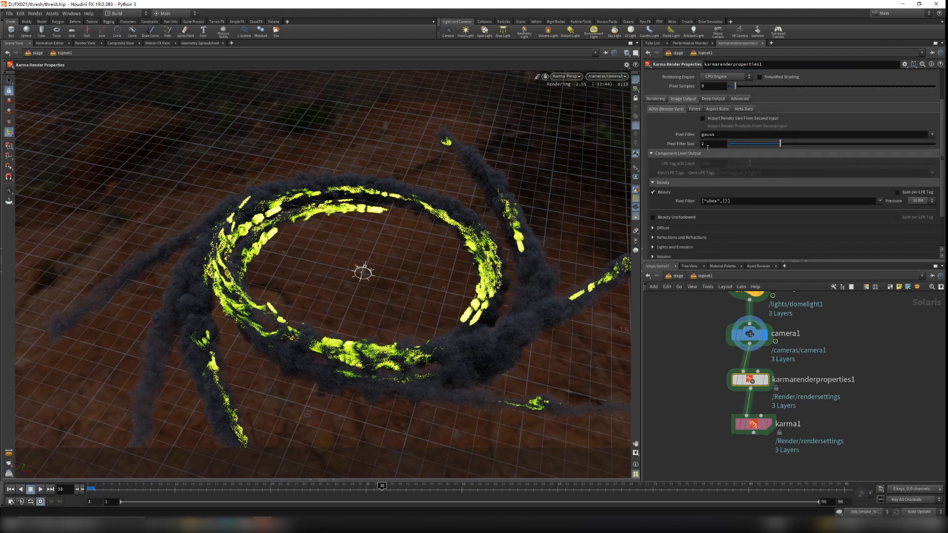
pyautogui.click(707, 100)
pyautogui.click(665, 99)
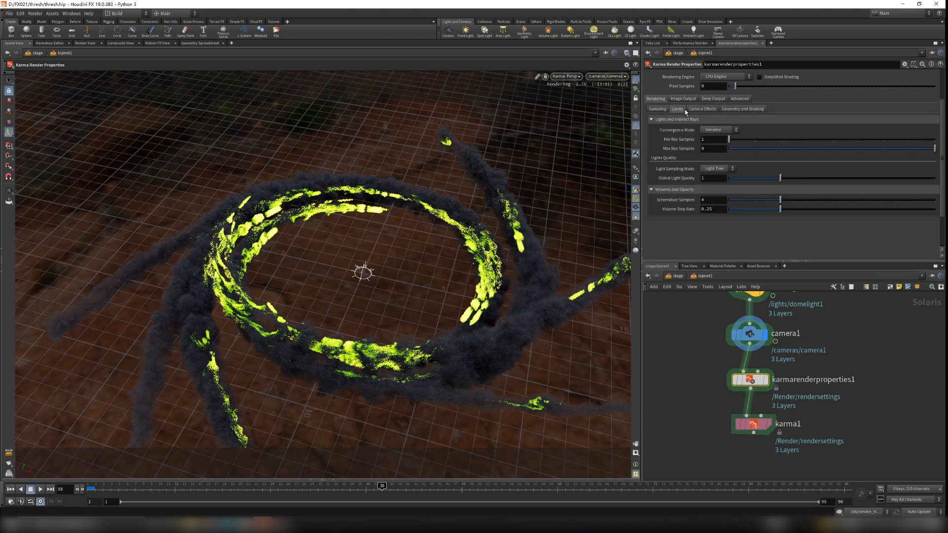
pyautogui.click(716, 110)
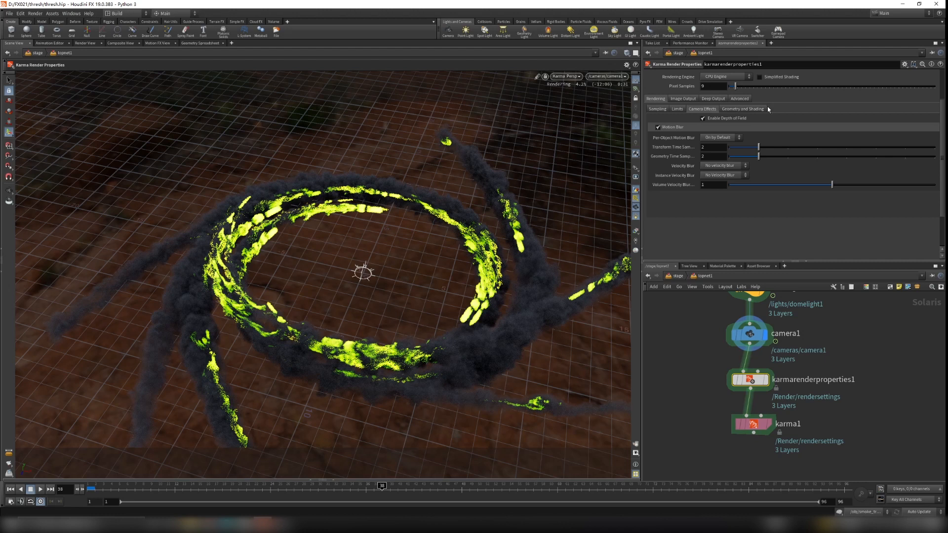
pyautogui.click(685, 113)
# Check the available denoisers in the image output filters without changing the choice, and view the deep output settings
pyautogui.click(682, 98)
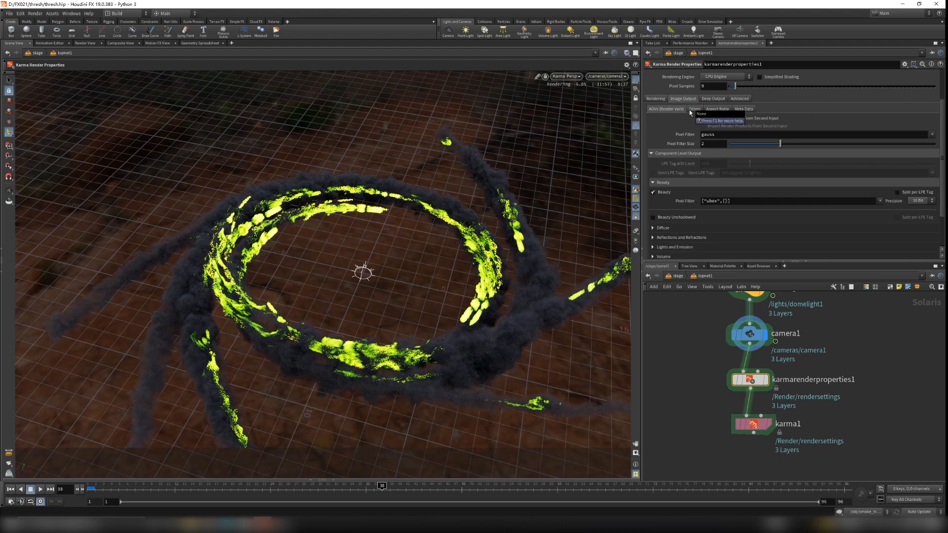
pyautogui.click(694, 109)
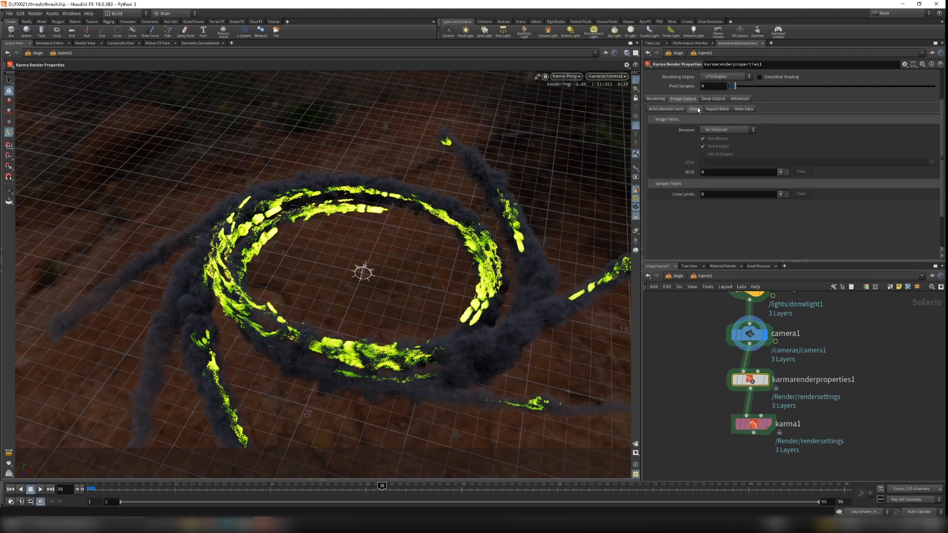
pyautogui.click(716, 131)
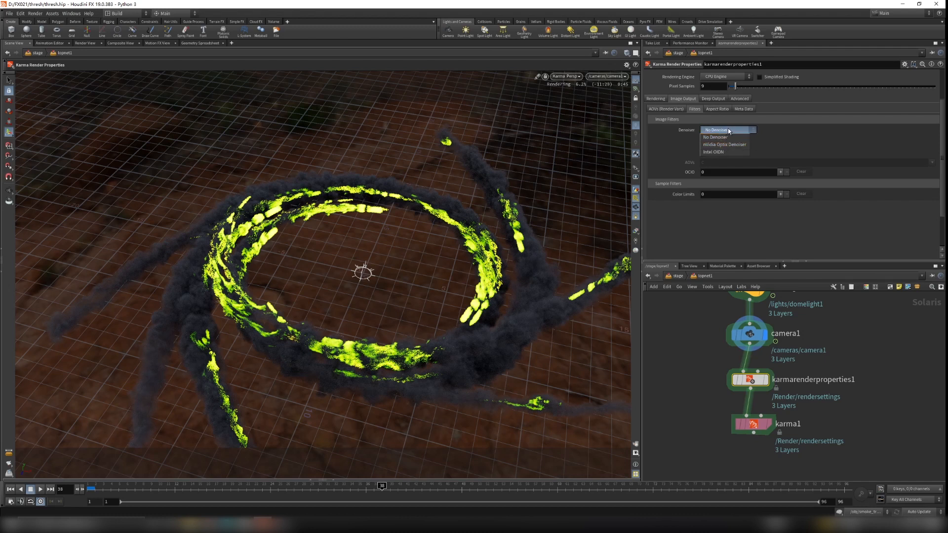
pyautogui.click(712, 100)
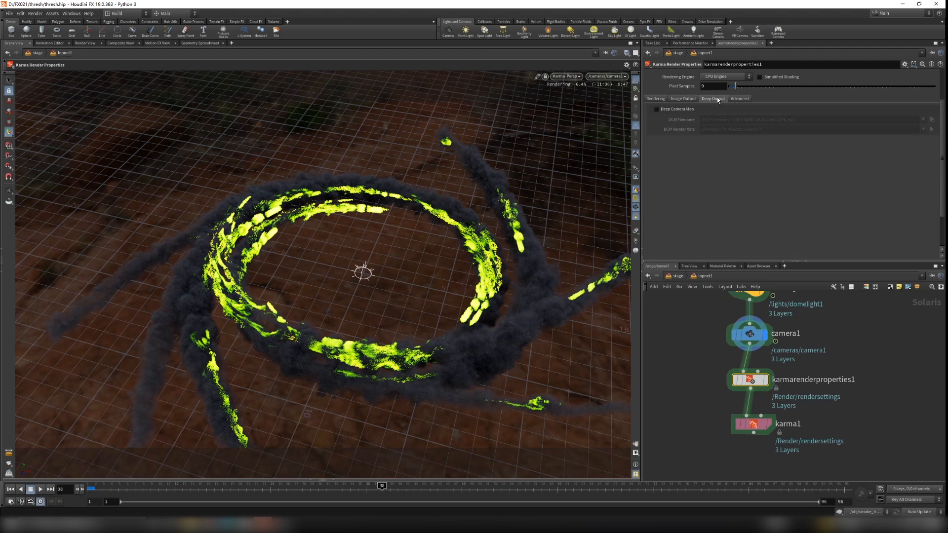
# Compare the ray limits with the sampling settings in the rendering options of karmarenderproperties1
pyautogui.click(659, 98)
pyautogui.click(677, 109)
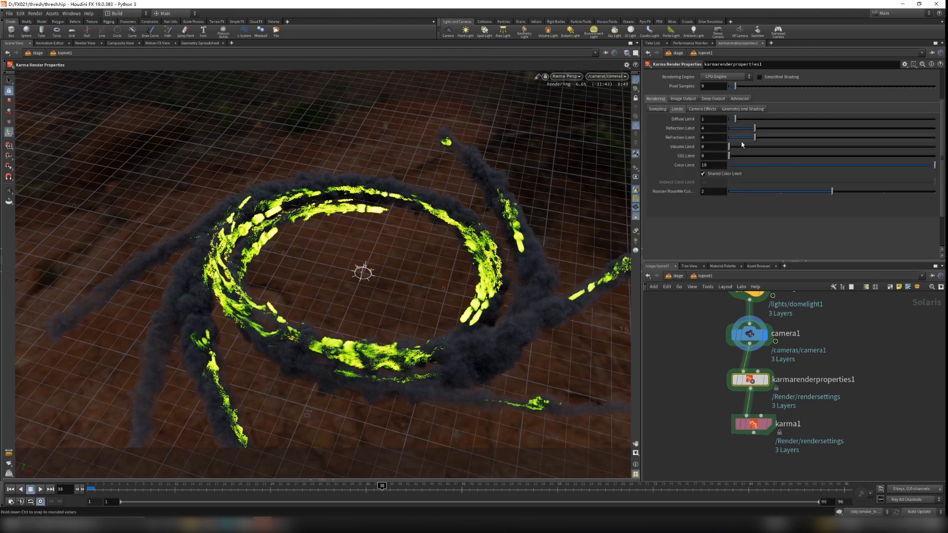
pyautogui.click(659, 110)
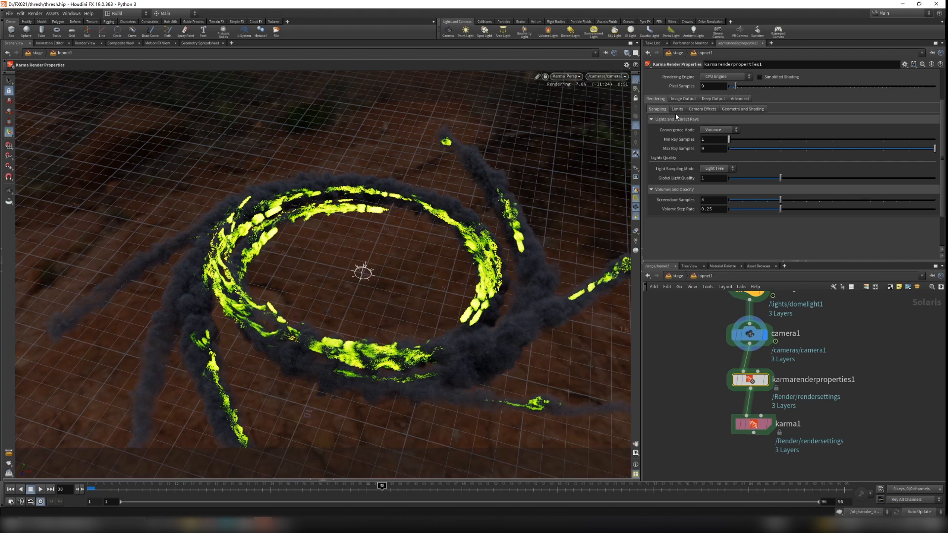
pyautogui.click(677, 110)
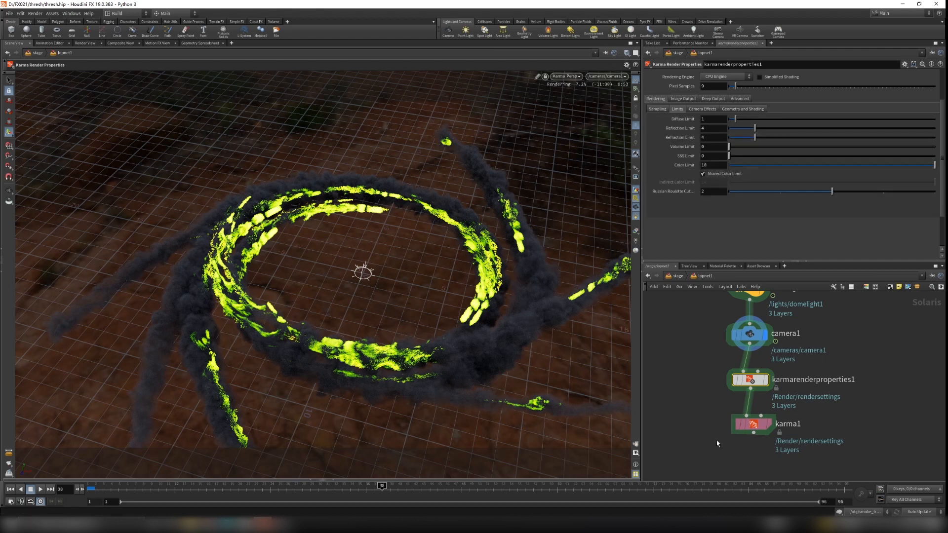
# Select karma1 and review its frame range, output picture, camera and rendering settings
pyautogui.click(752, 423)
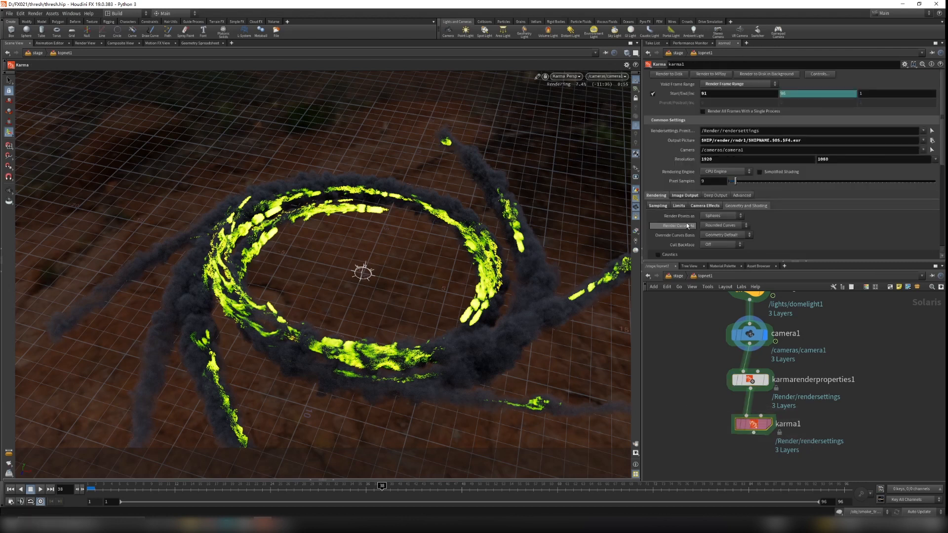
pyautogui.scroll(-1, 687, 223)
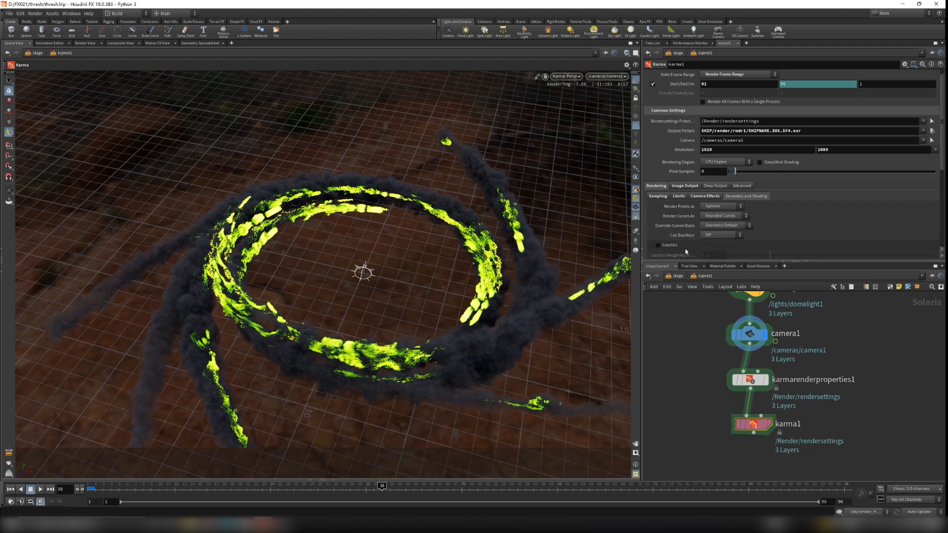
pyautogui.scroll(-5, 691, 218)
pyautogui.scroll(6, 677, 234)
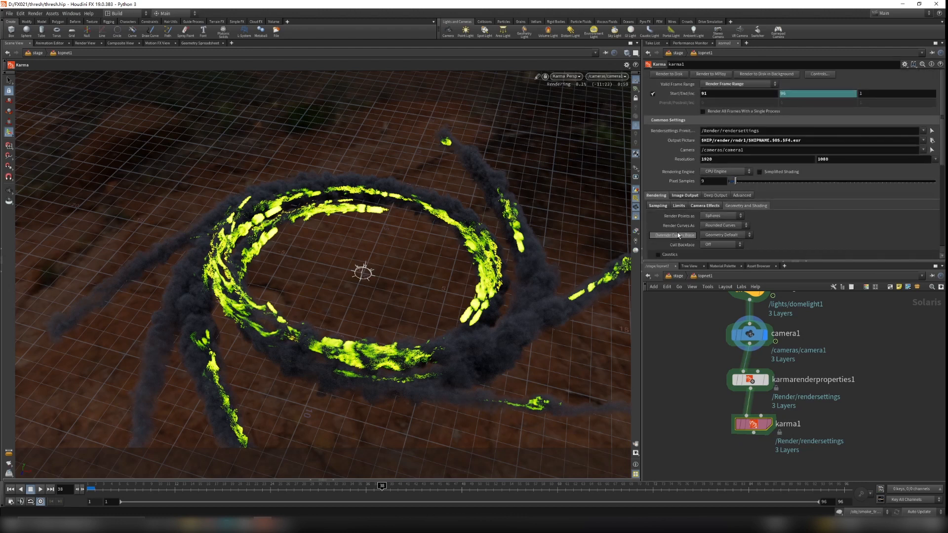
pyautogui.moveTo(753, 154); pyautogui.dragTo(686, 152)
pyautogui.moveTo(694, 314); pyautogui.dragTo(786, 342)
pyautogui.click(753, 423)
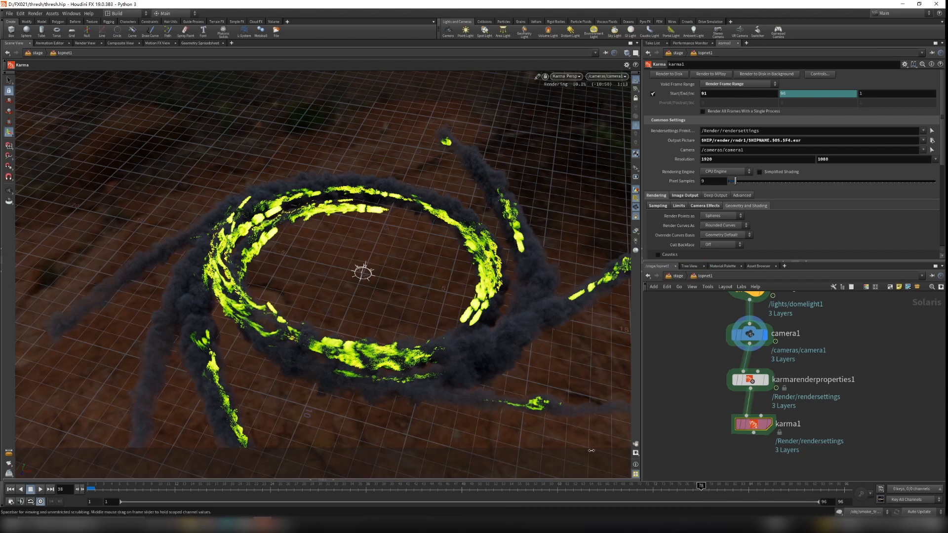
# Go to frame 78 to render the smoke there, and check karma1's emission and volume AOVs
pyautogui.click(701, 486)
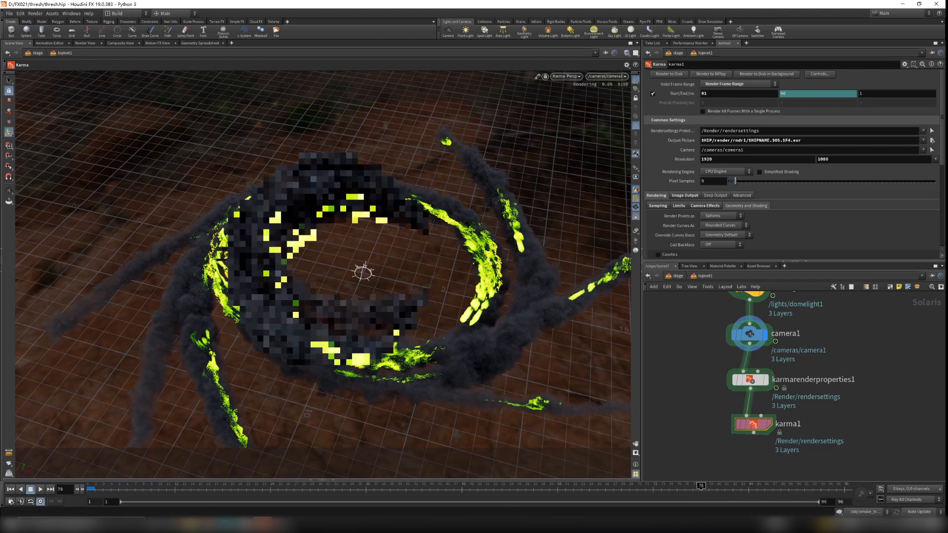
pyautogui.scroll(-10, 789, 173)
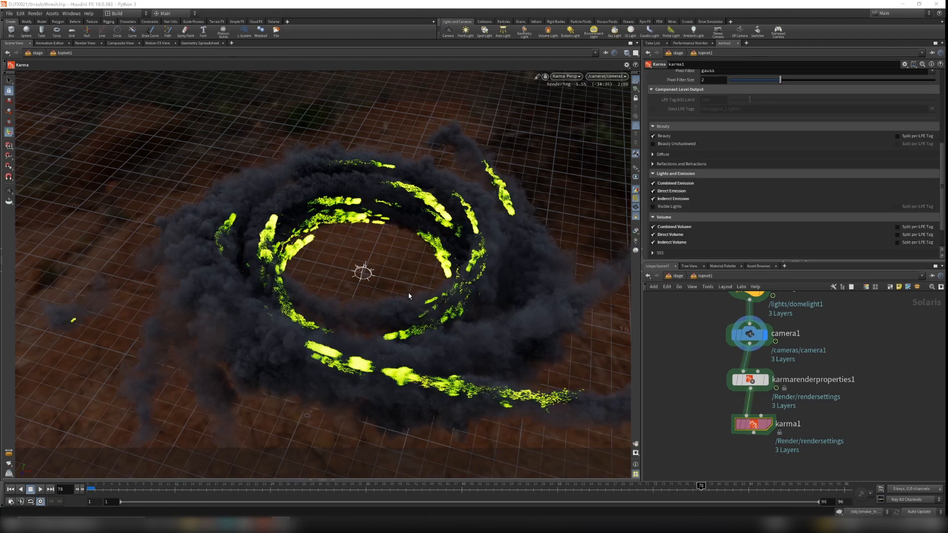
pyautogui.scroll(5, 438, 325)
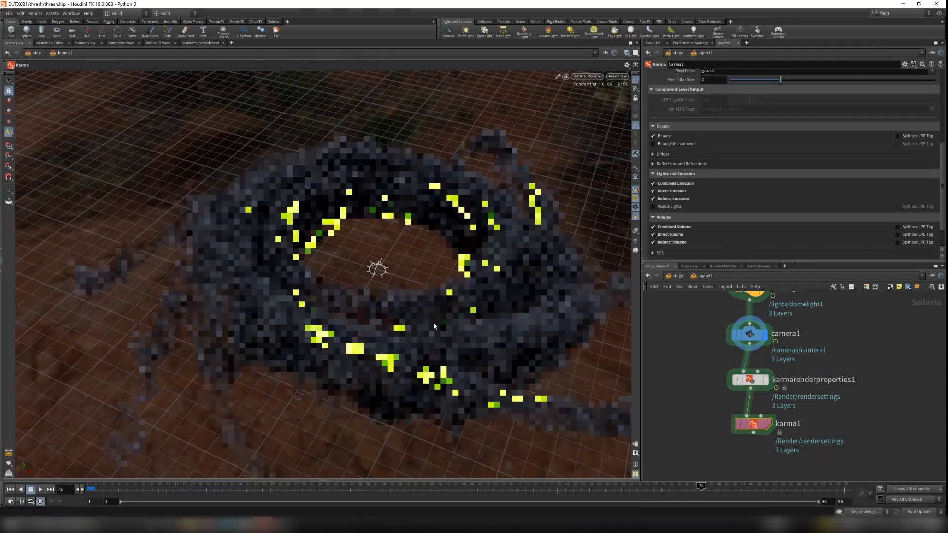